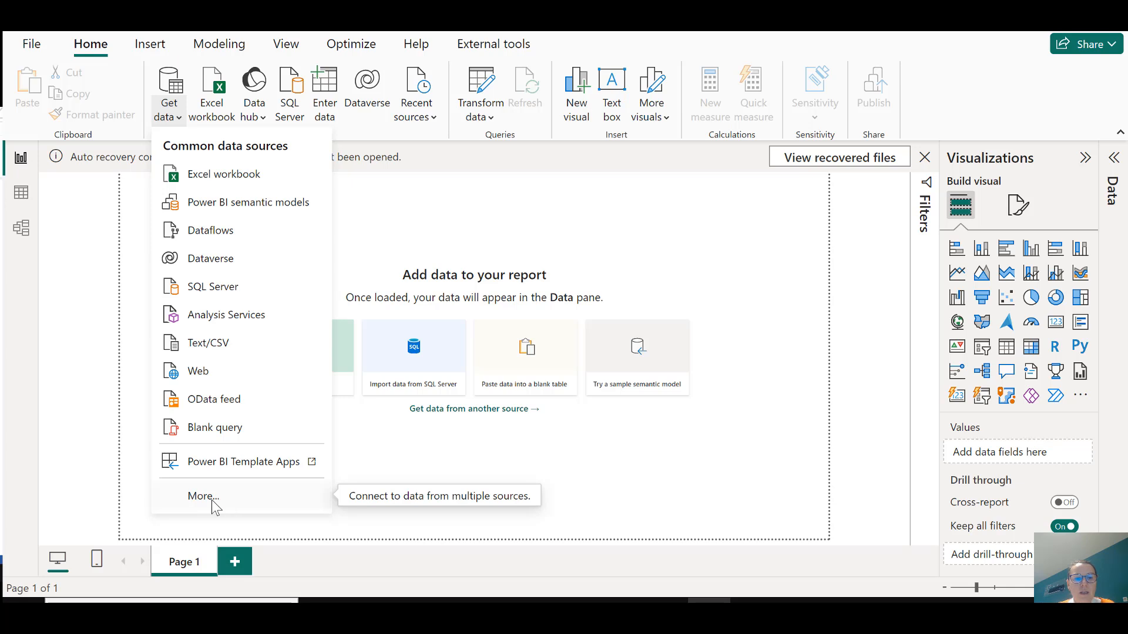
# Connect to an Access database as the data source, using the file AWSales.accdb from the Demo folder.
pyautogui.click(212, 499)
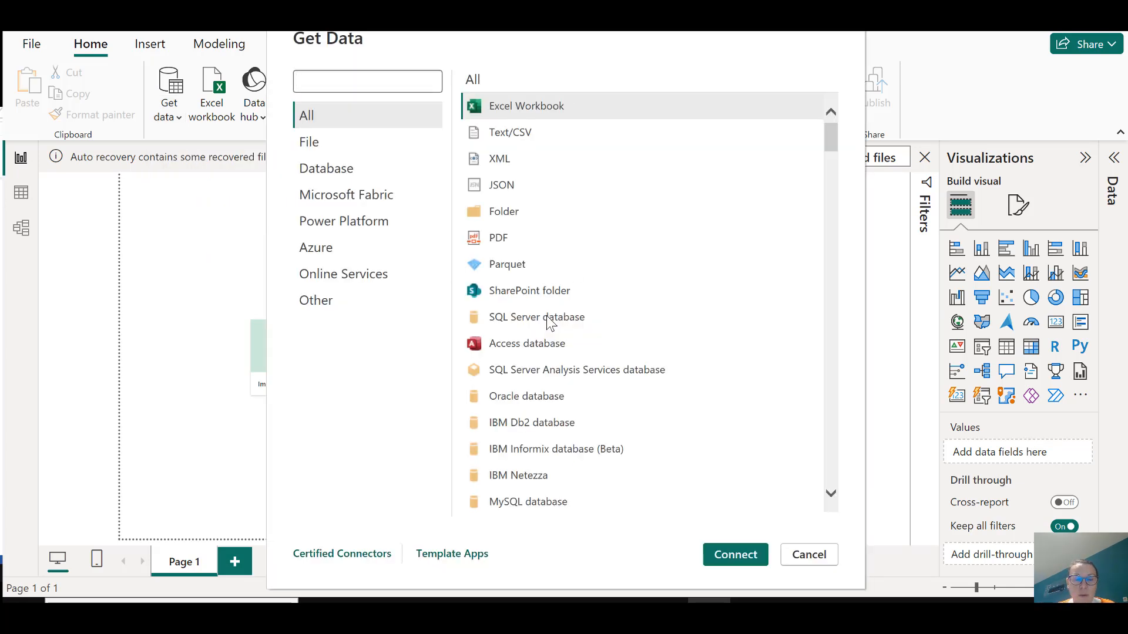
pyautogui.moveTo(511, 43); pyautogui.dragTo(444, 26)
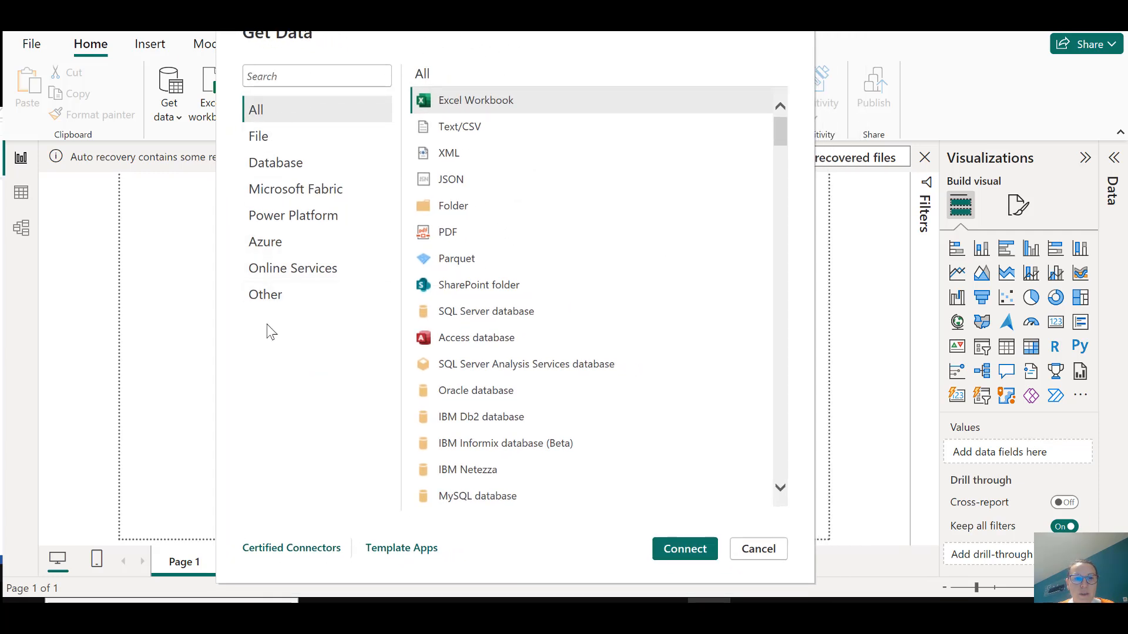
pyautogui.click(500, 340)
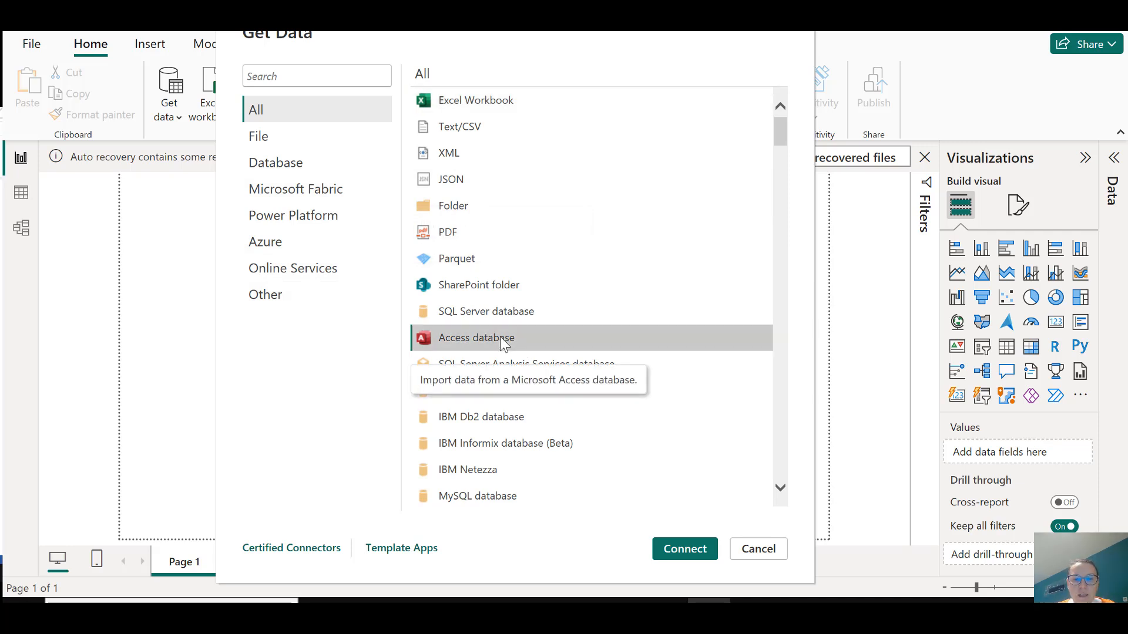
pyautogui.click(697, 554)
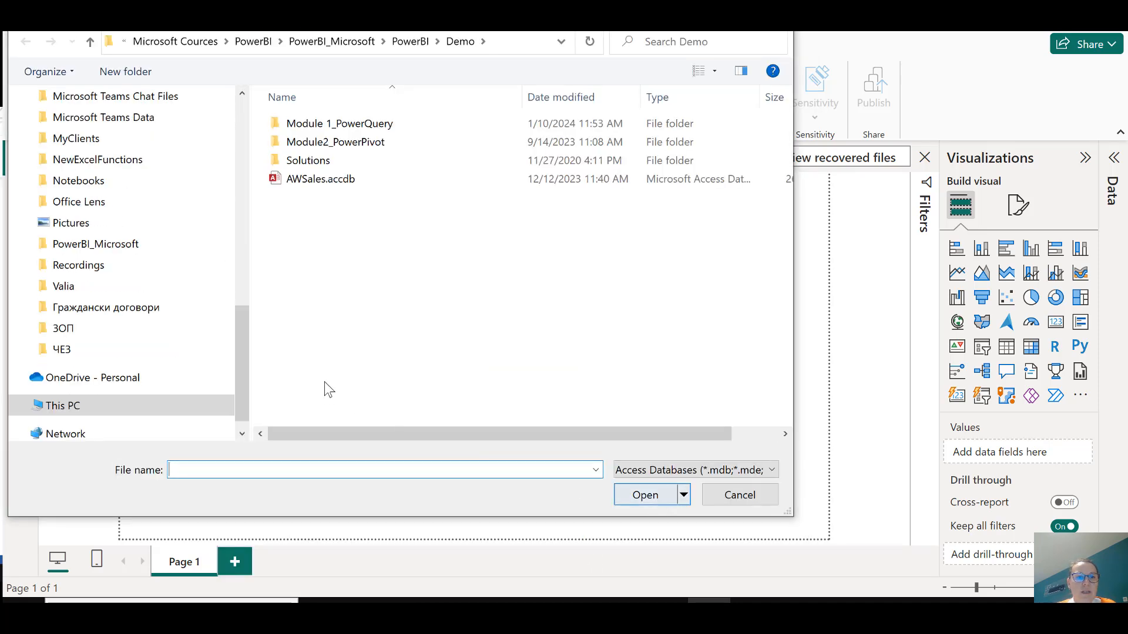
pyautogui.click(314, 178)
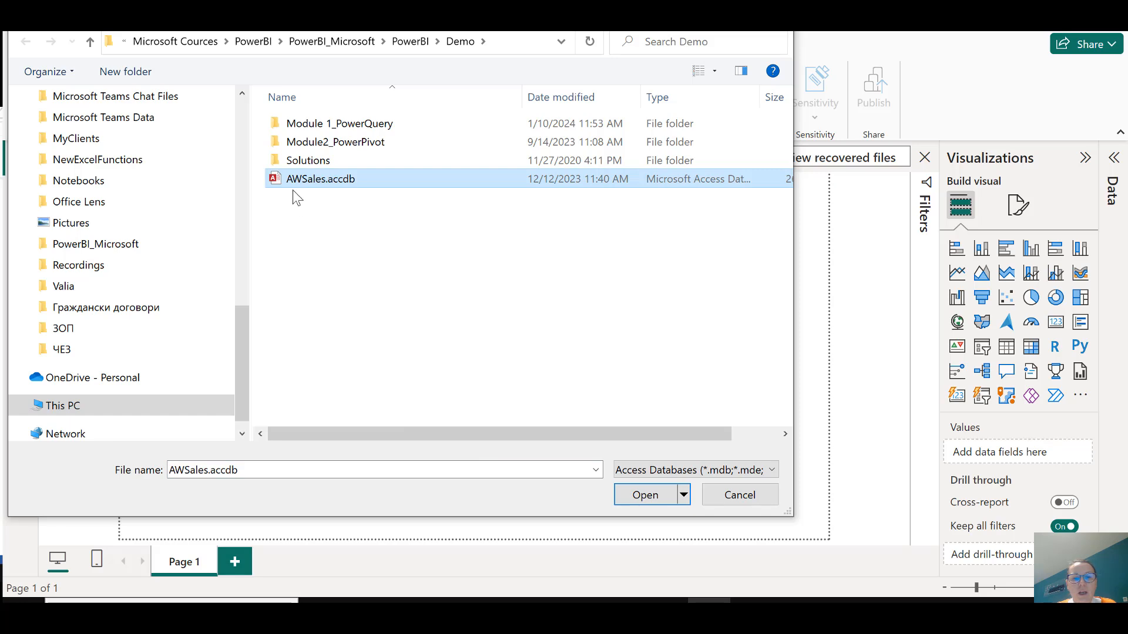
pyautogui.click(657, 498)
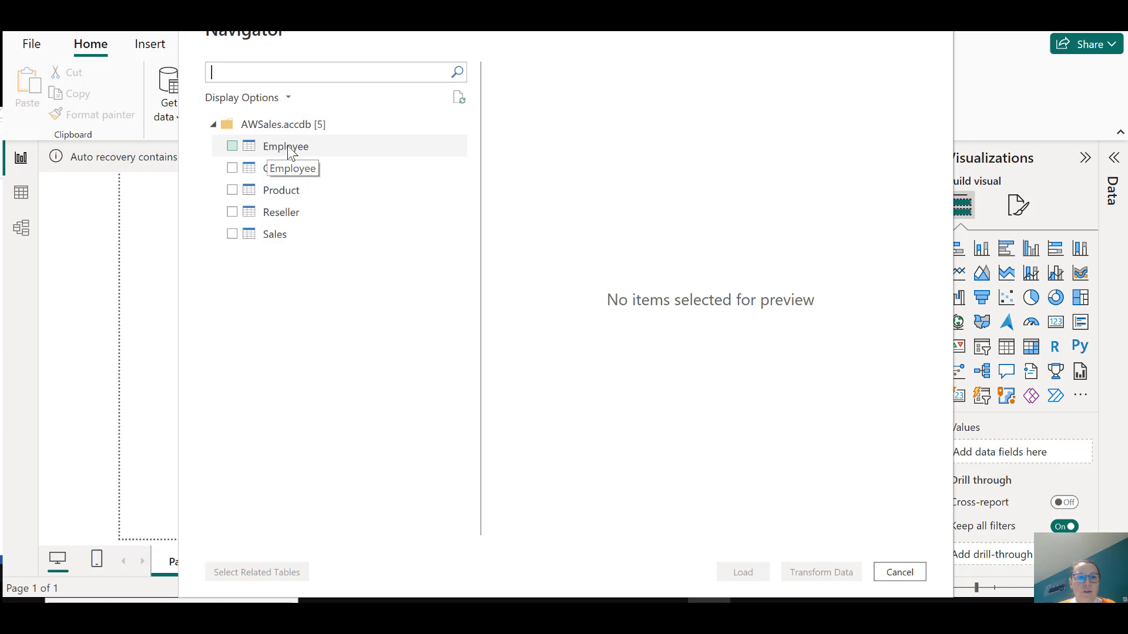
# Preview the Employee, Geography, Product, Reseller and Sales tables of the database one after another.
pyautogui.click(288, 148)
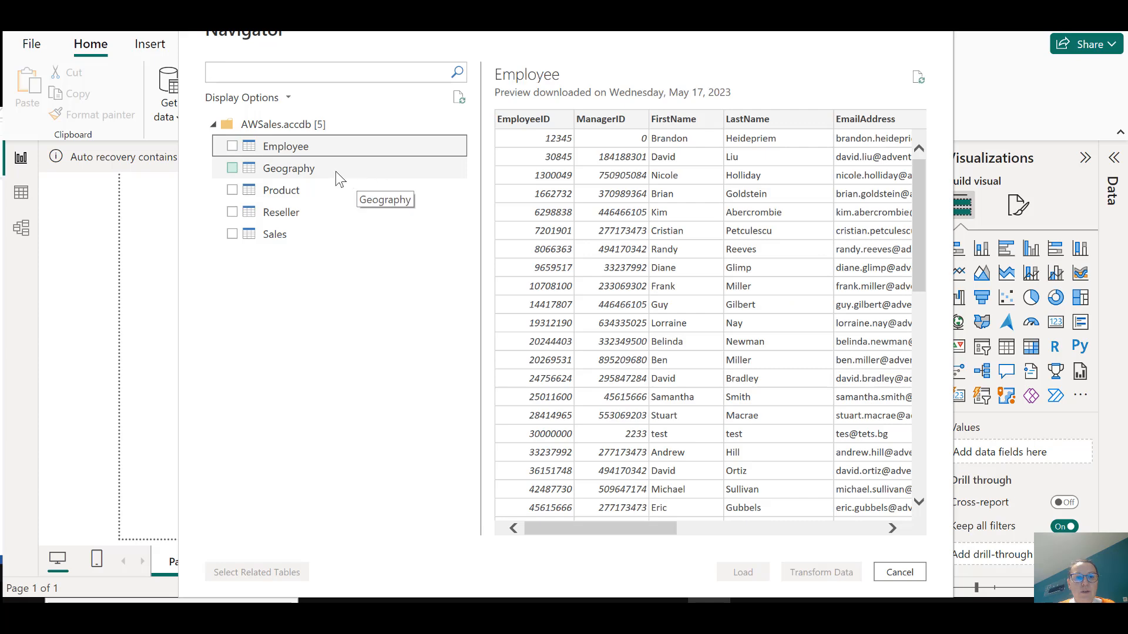
pyautogui.click(336, 172)
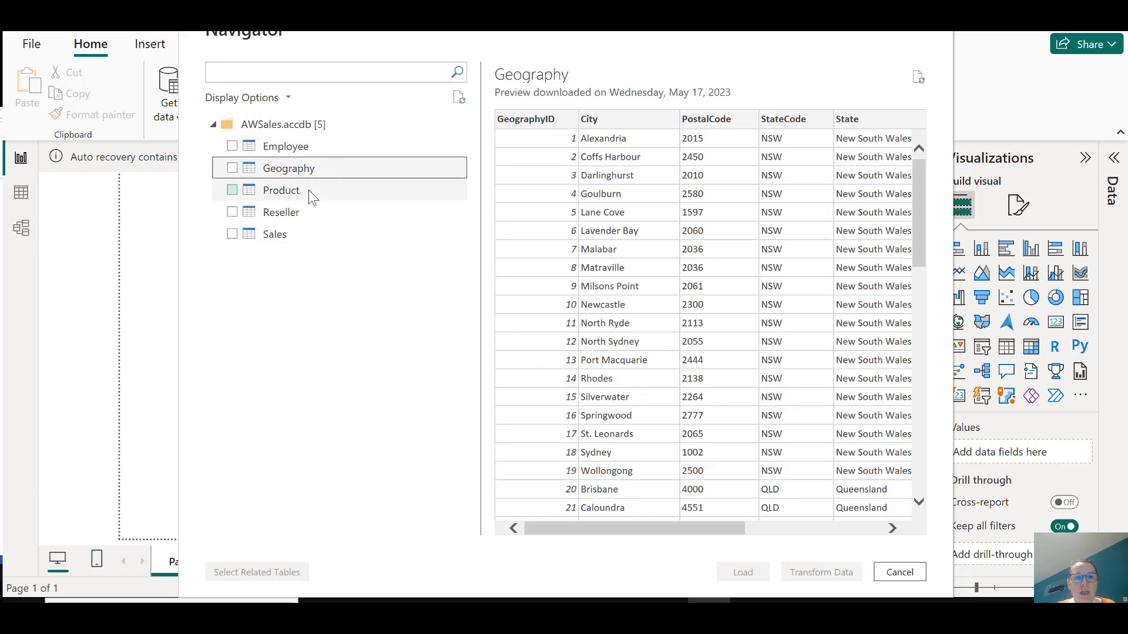
pyautogui.click(312, 196)
pyautogui.click(306, 215)
pyautogui.click(302, 236)
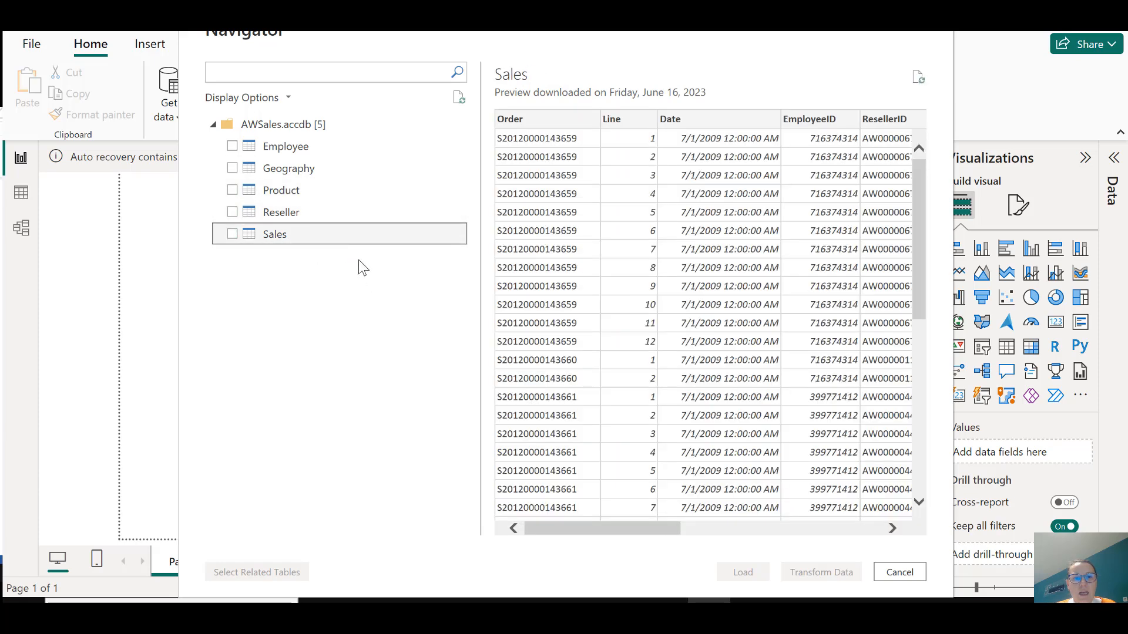
# Mark the Product and Sales tables for import and look through the columns in their previews.
pyautogui.click(232, 190)
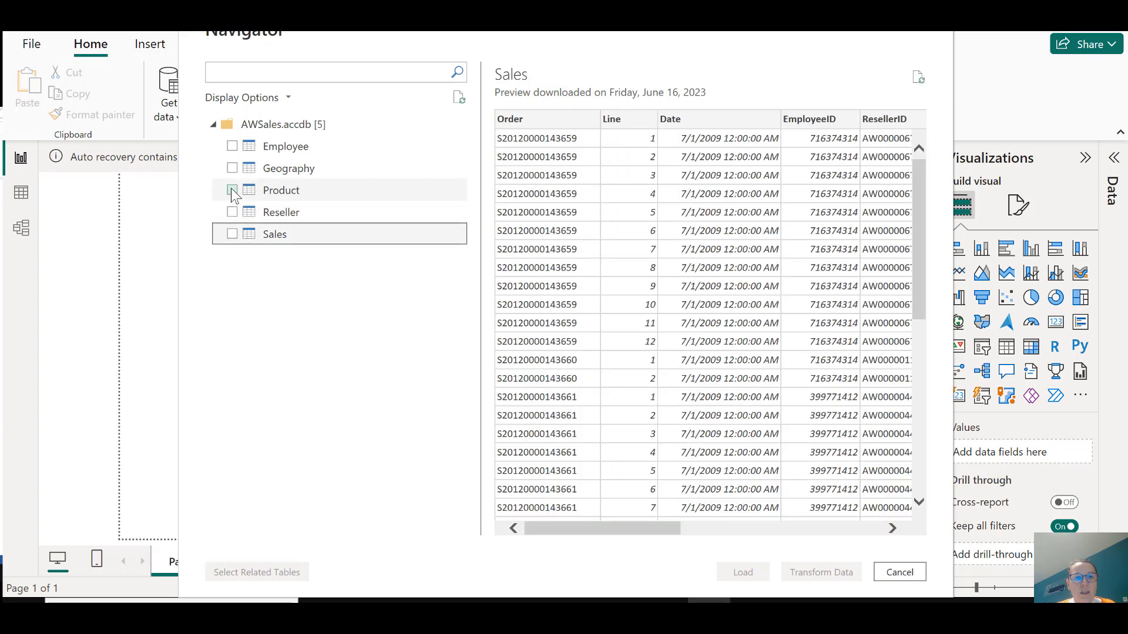
pyautogui.click(233, 236)
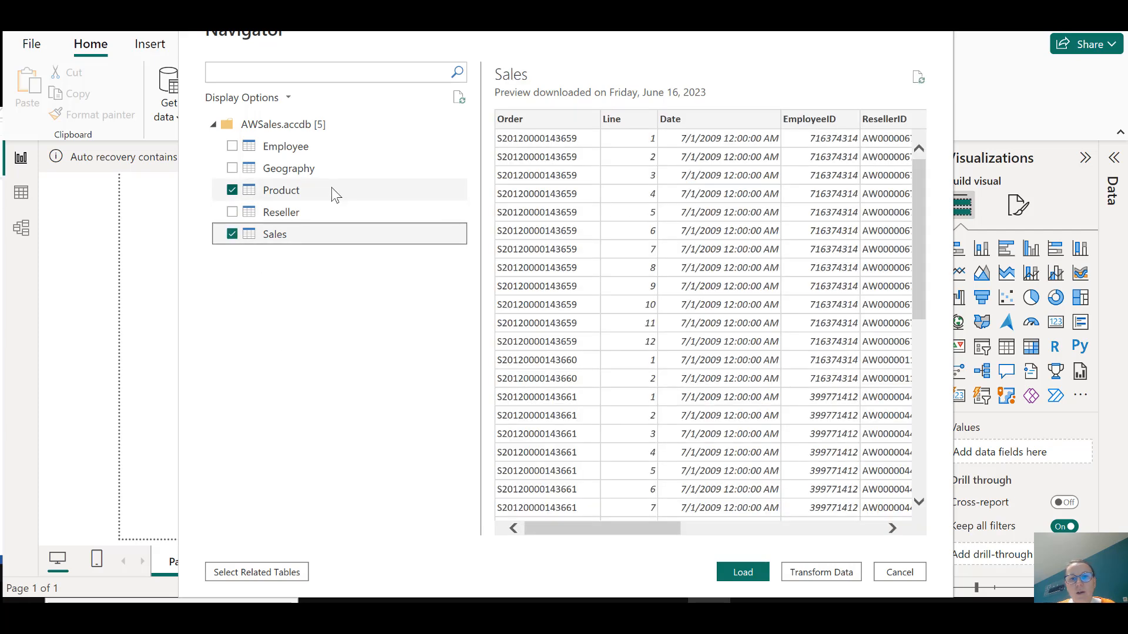
pyautogui.click(333, 194)
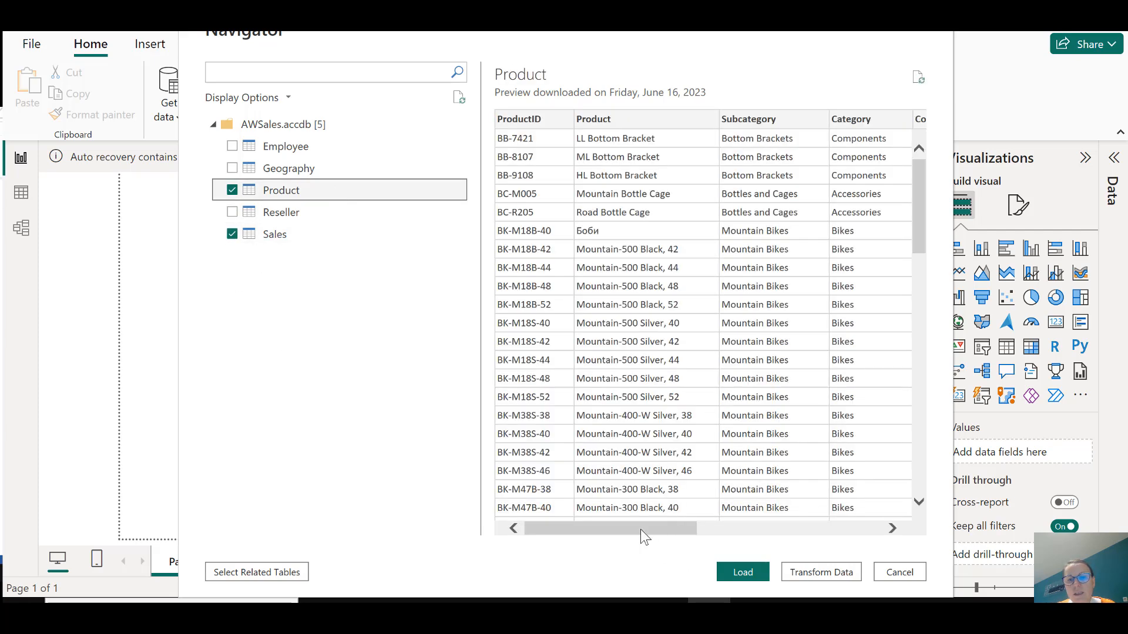
pyautogui.moveTo(645, 538); pyautogui.dragTo(600, 537)
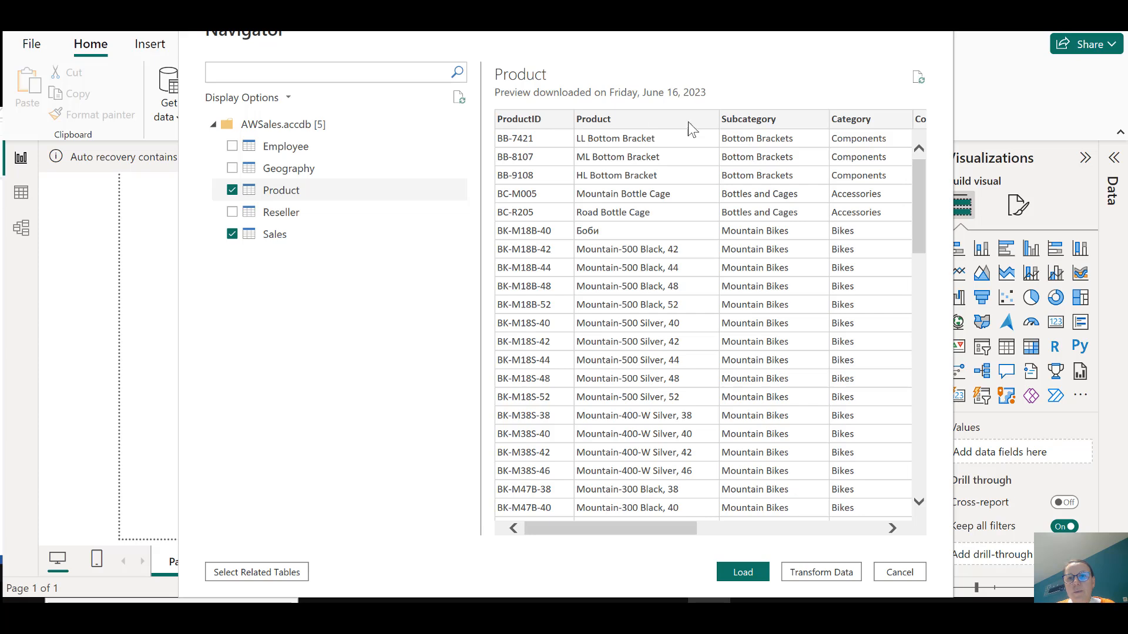
pyautogui.moveTo(687, 528); pyautogui.dragTo(558, 540)
pyautogui.click(285, 241)
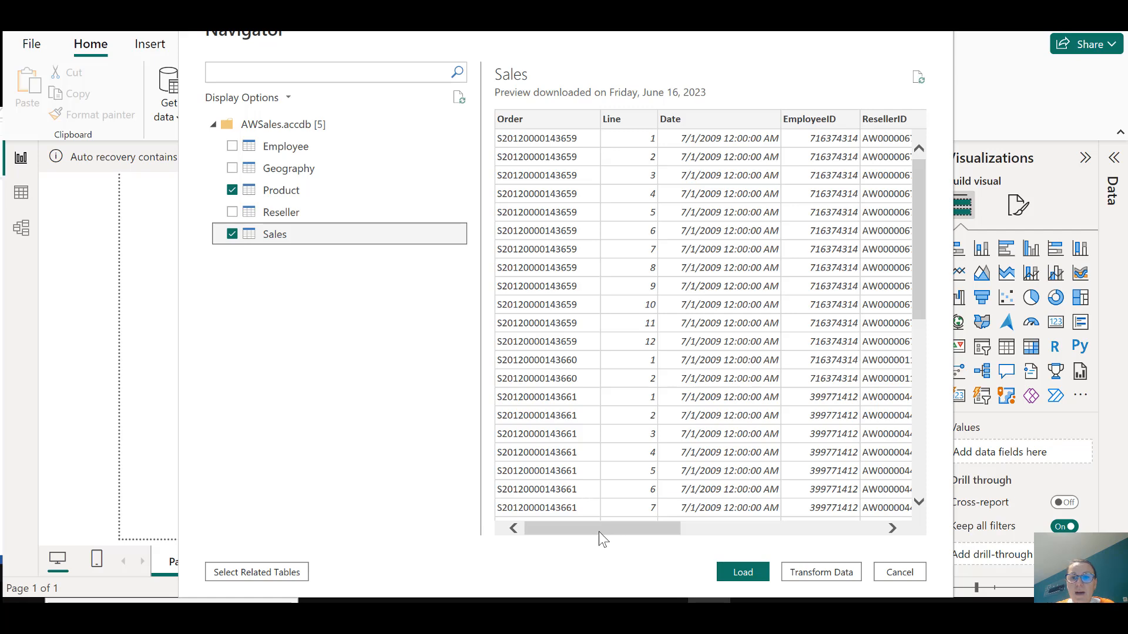
pyautogui.moveTo(600, 533); pyautogui.dragTo(599, 534)
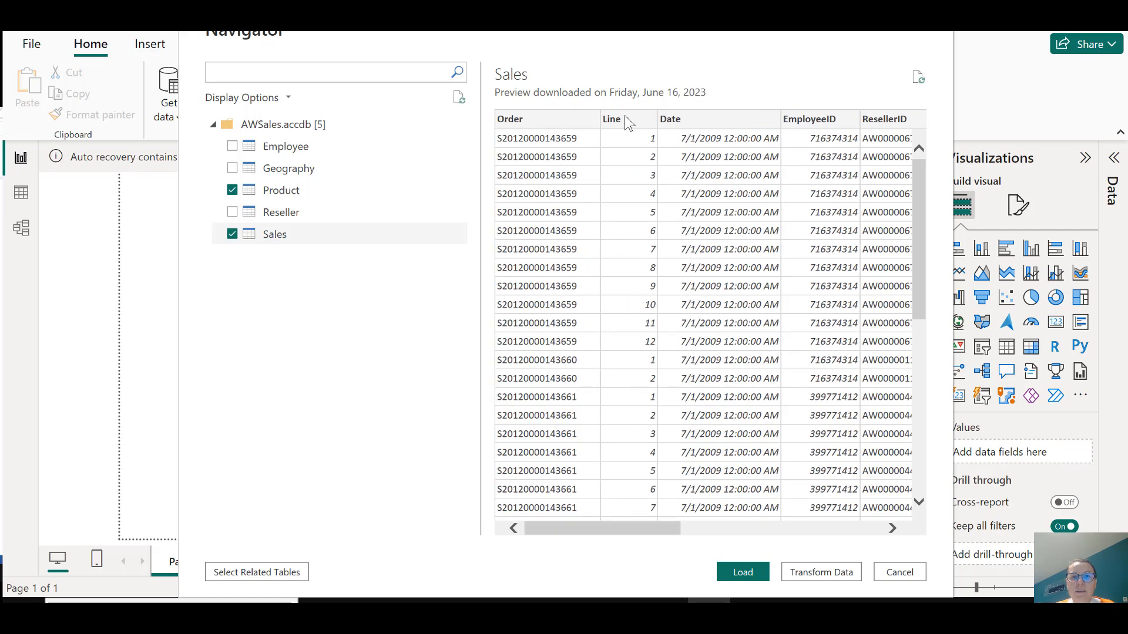
pyautogui.moveTo(618, 531); pyautogui.dragTo(760, 531)
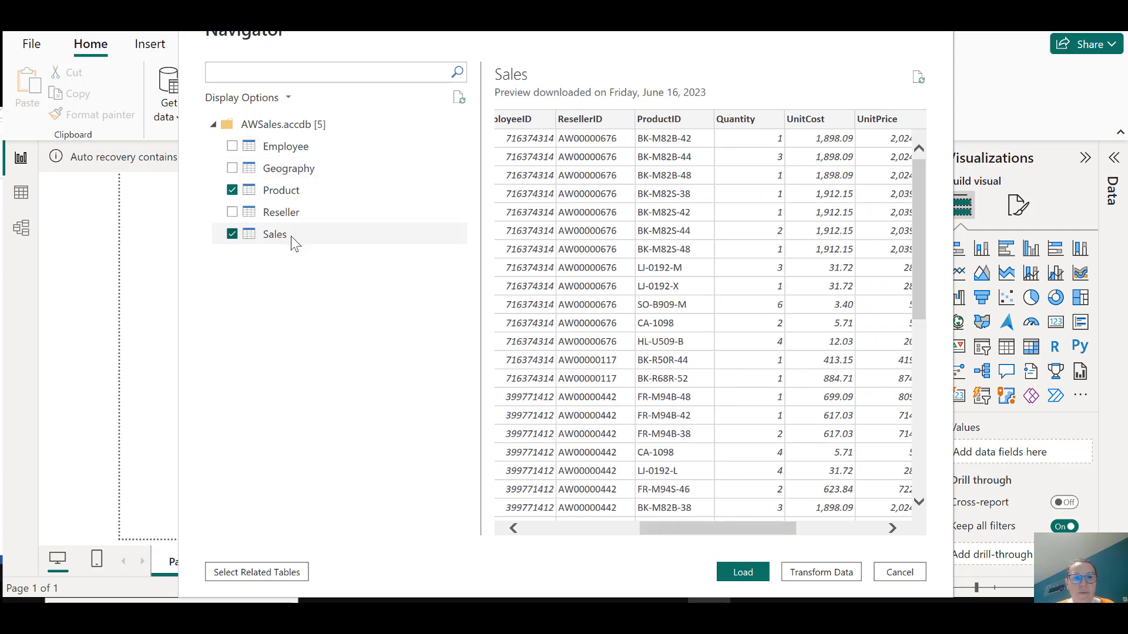
# Open the chosen tables for data transformation and dismiss the preview-age notices on the Sales and Product queries.
pyautogui.click(842, 581)
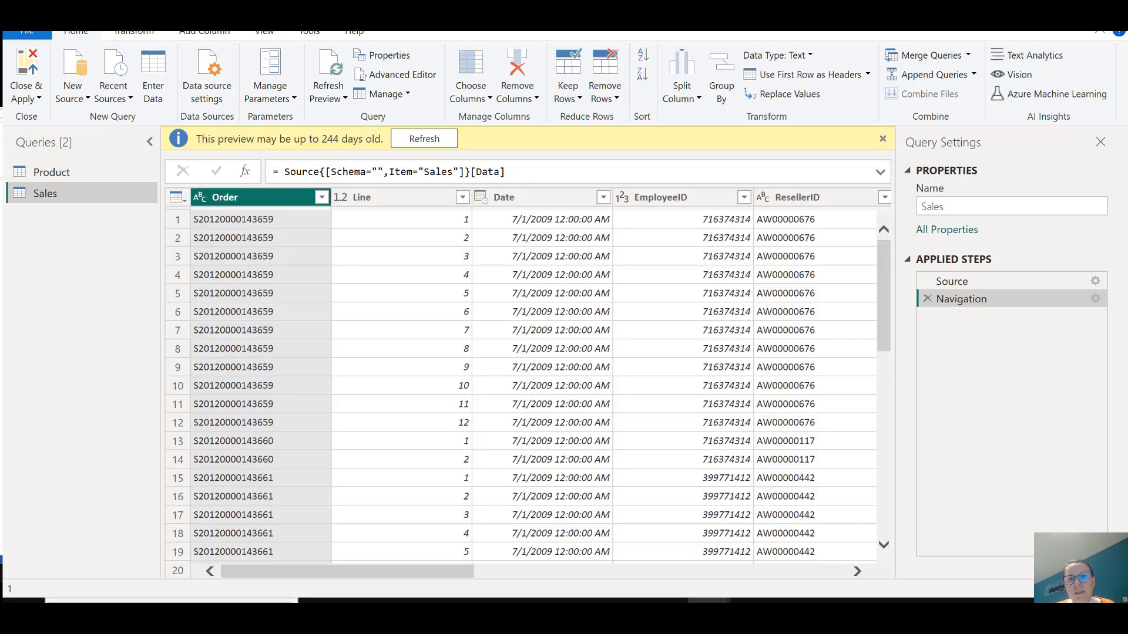
pyautogui.click(882, 140)
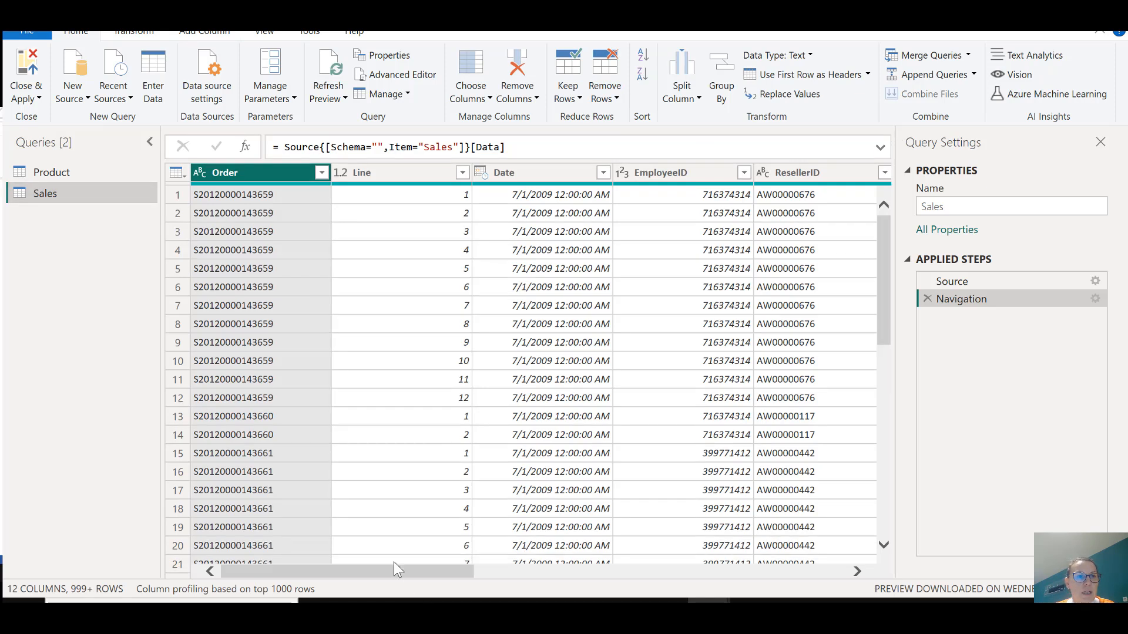
pyautogui.click(58, 178)
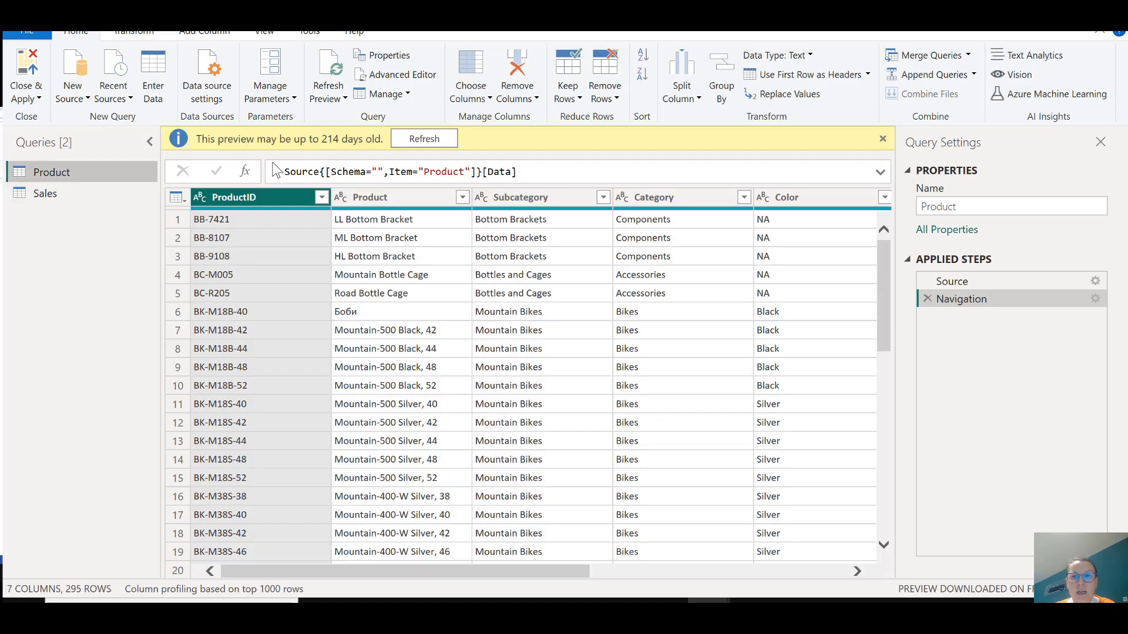
pyautogui.click(883, 140)
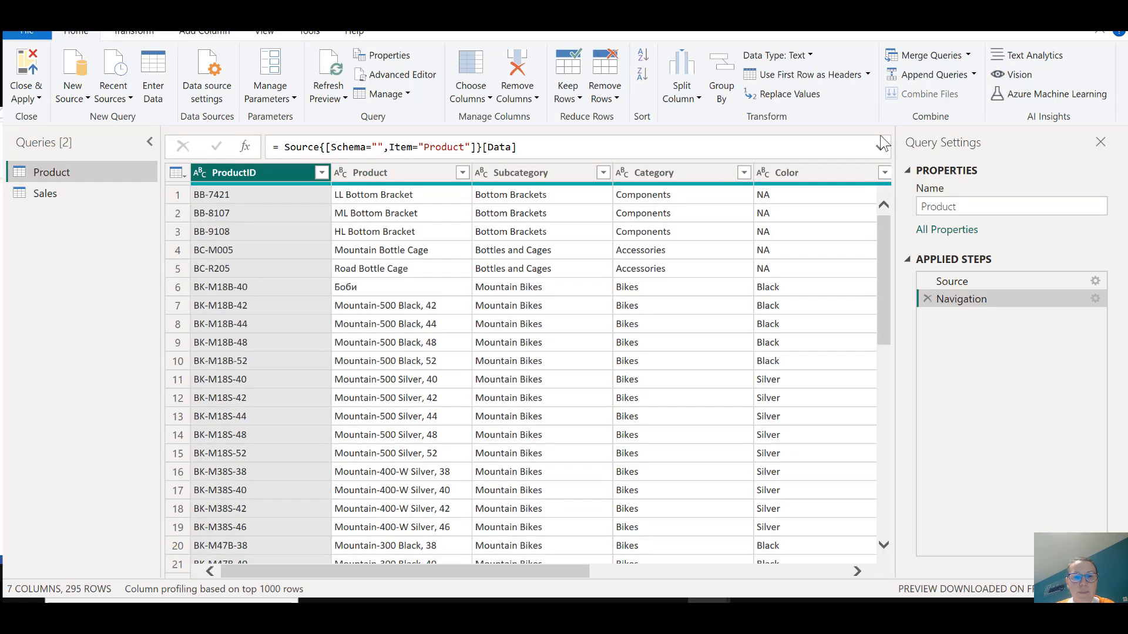
# Keep only the ProductID, Product, Subcategory, Category and Color columns in the Product query, removing all other columns.
pyautogui.moveTo(532, 574); pyautogui.dragTo(838, 596)
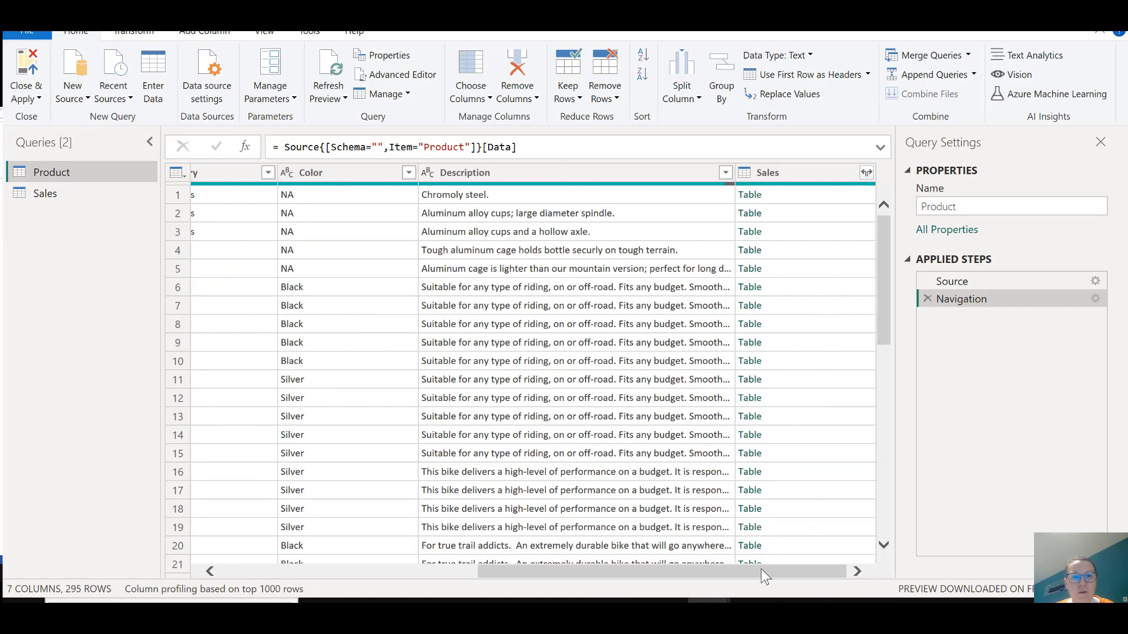
pyautogui.moveTo(772, 572); pyautogui.dragTo(514, 573)
pyautogui.keyDown('shift'); pyautogui.click(806, 171); pyautogui.keyUp('shift')
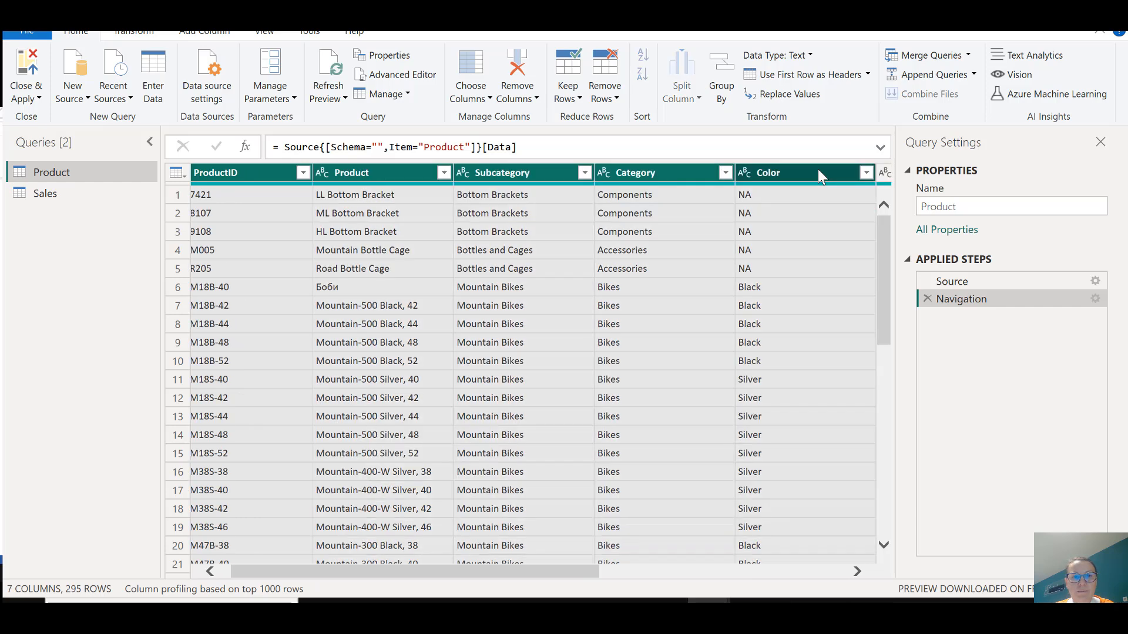
pyautogui.rightClick(798, 174)
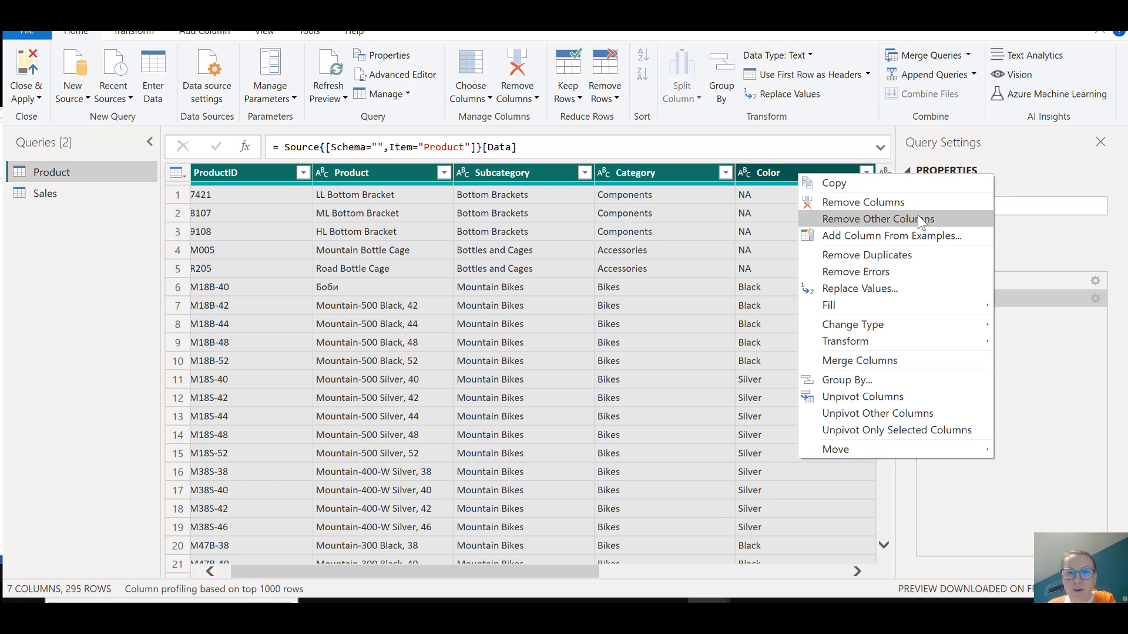
pyautogui.press('Escape')
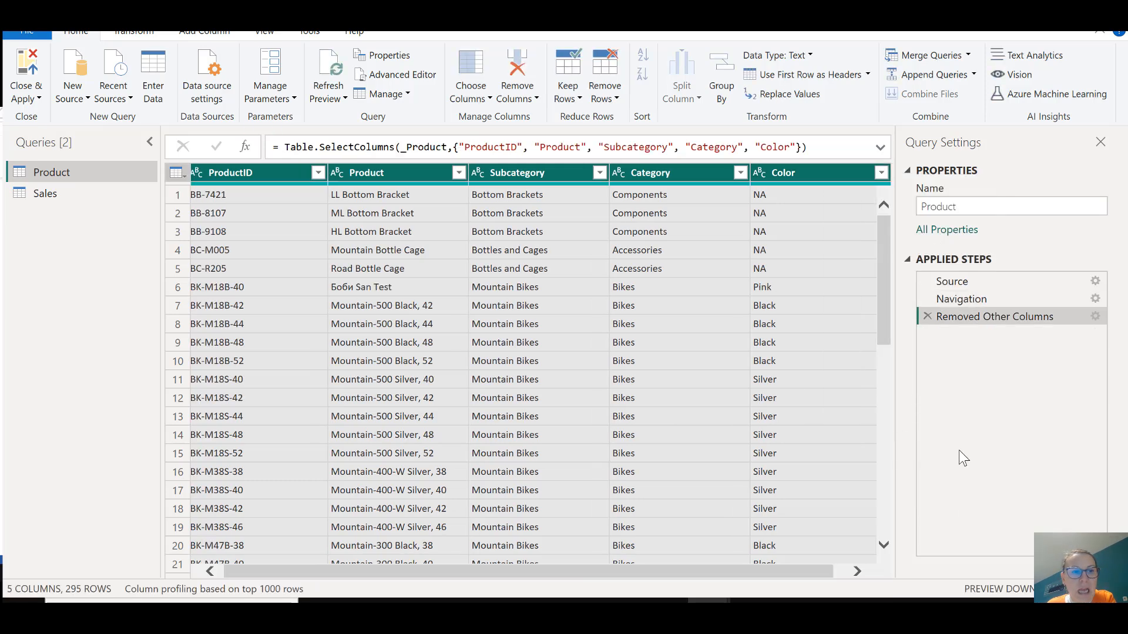
# Examine the Line, Quantity, UnitCost and UnitPrice columns of the Sales query.
pyautogui.click(45, 194)
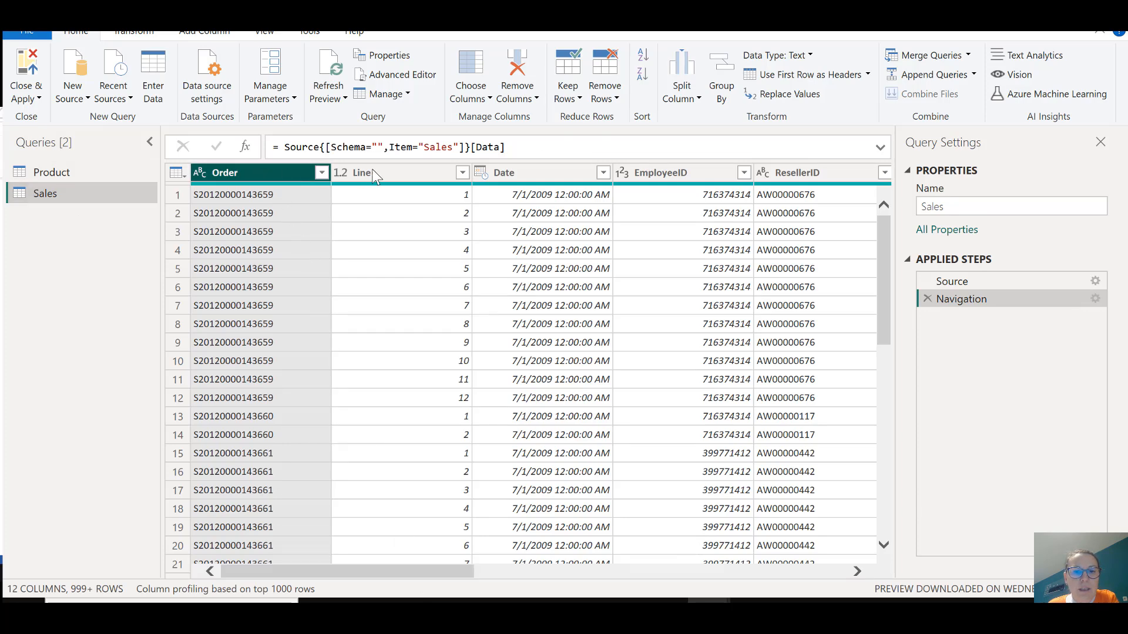
pyautogui.click(428, 171)
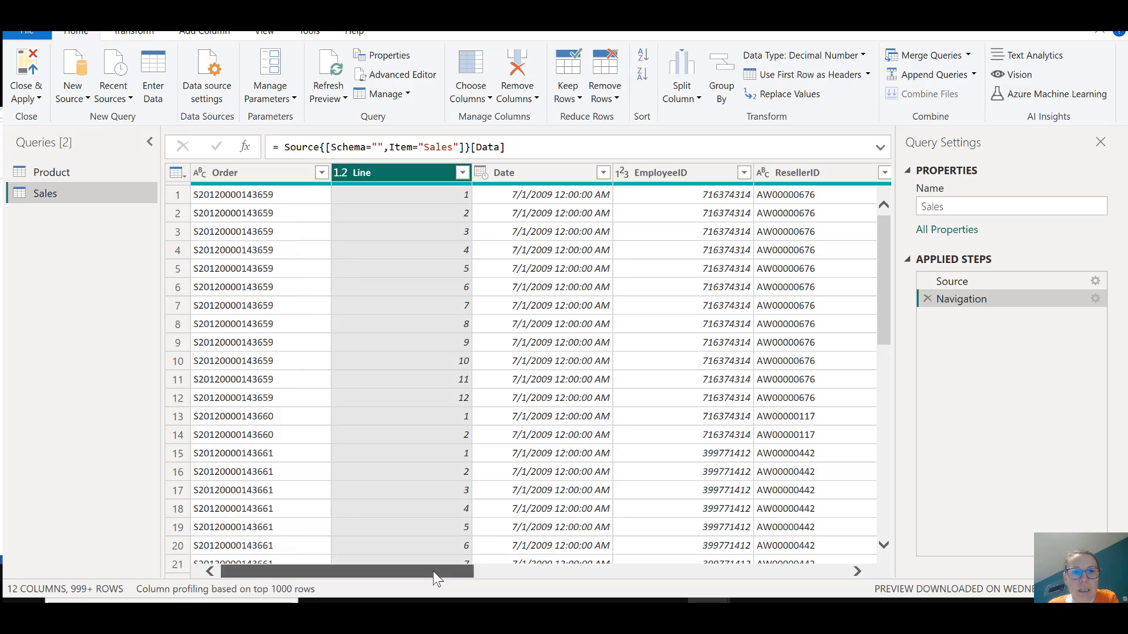
pyautogui.moveTo(435, 572); pyautogui.dragTo(644, 584)
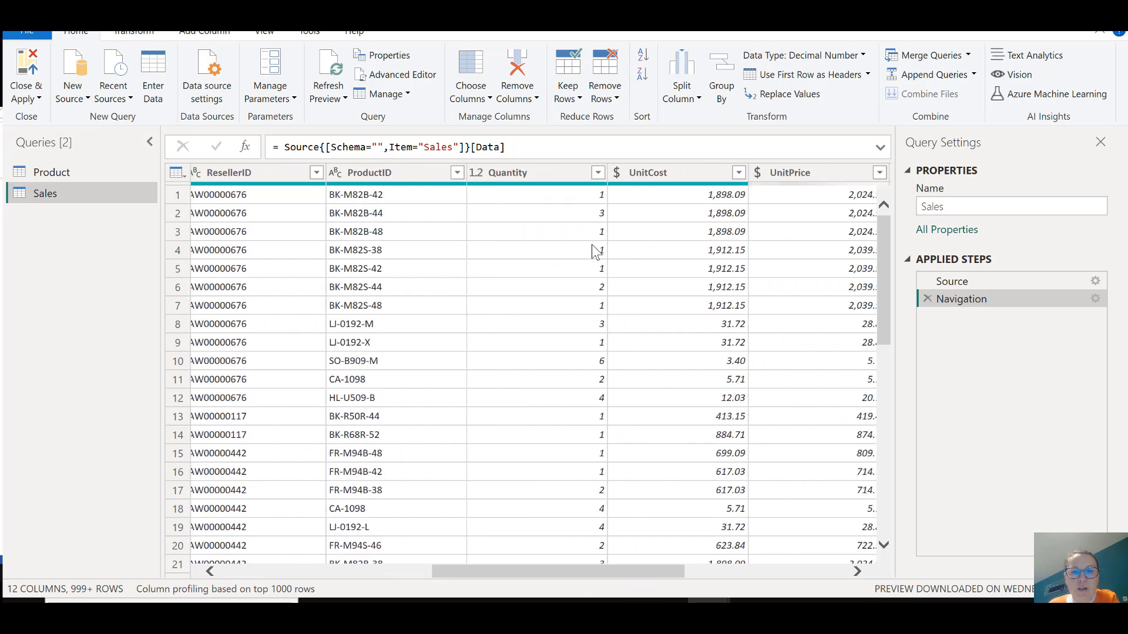
pyautogui.click(538, 172)
pyautogui.click(643, 172)
pyautogui.click(821, 174)
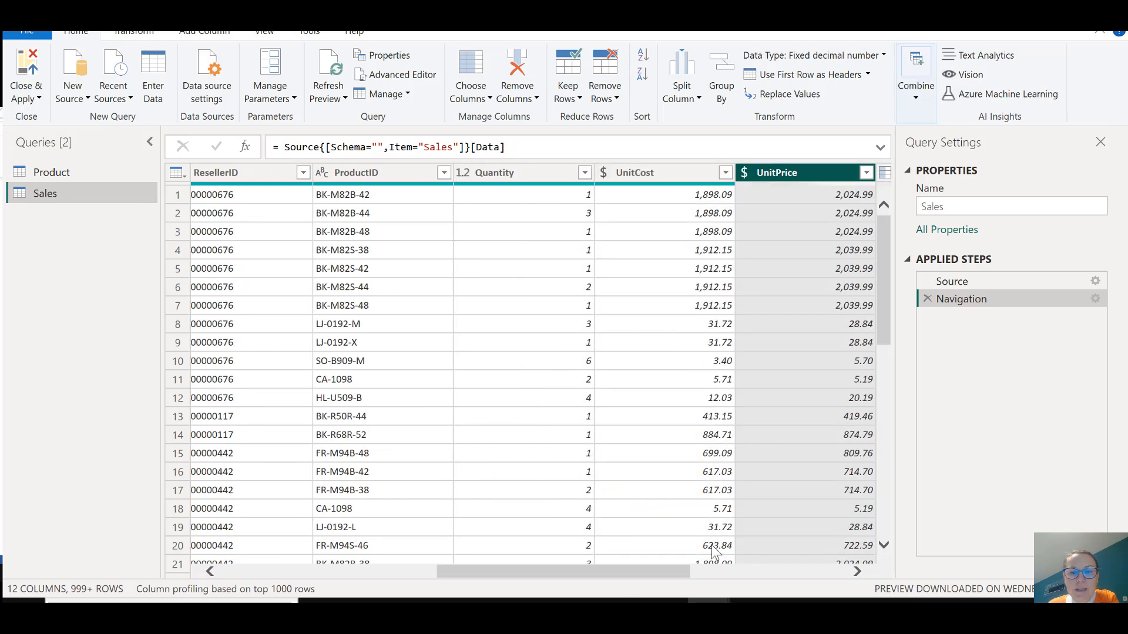
# Remove the related Employee, Product and Reseller columns from the Sales query.
pyautogui.moveTo(654, 570); pyautogui.dragTo(818, 573)
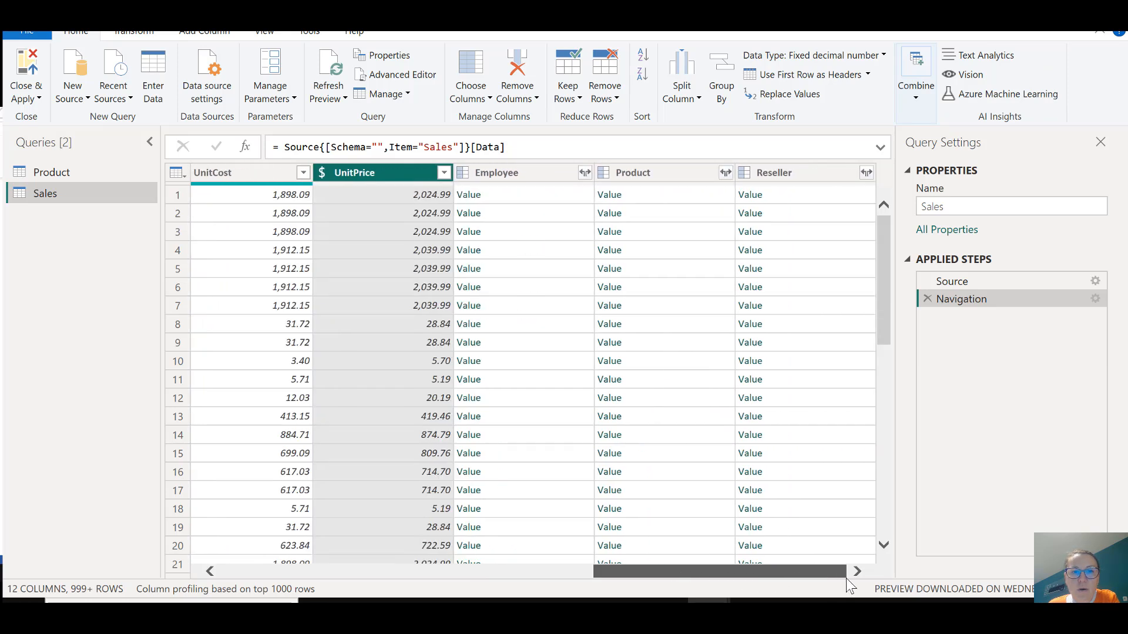
pyautogui.click(526, 170)
pyautogui.keyDown('shift'); pyautogui.click(813, 171); pyautogui.keyUp('shift')
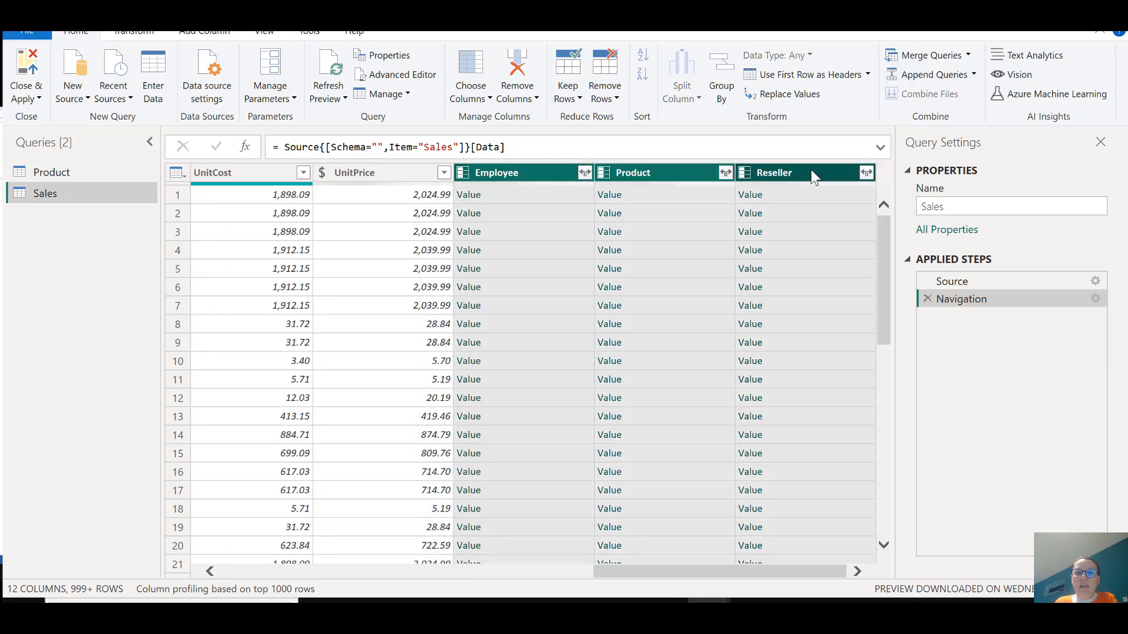
pyautogui.rightClick(810, 170)
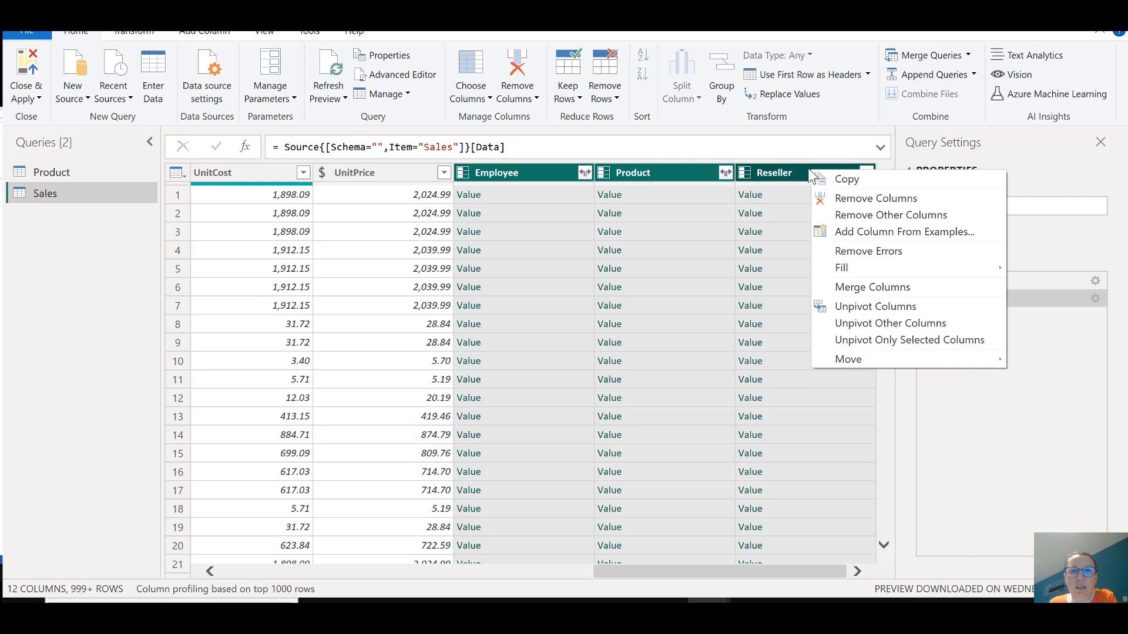
pyautogui.click(860, 202)
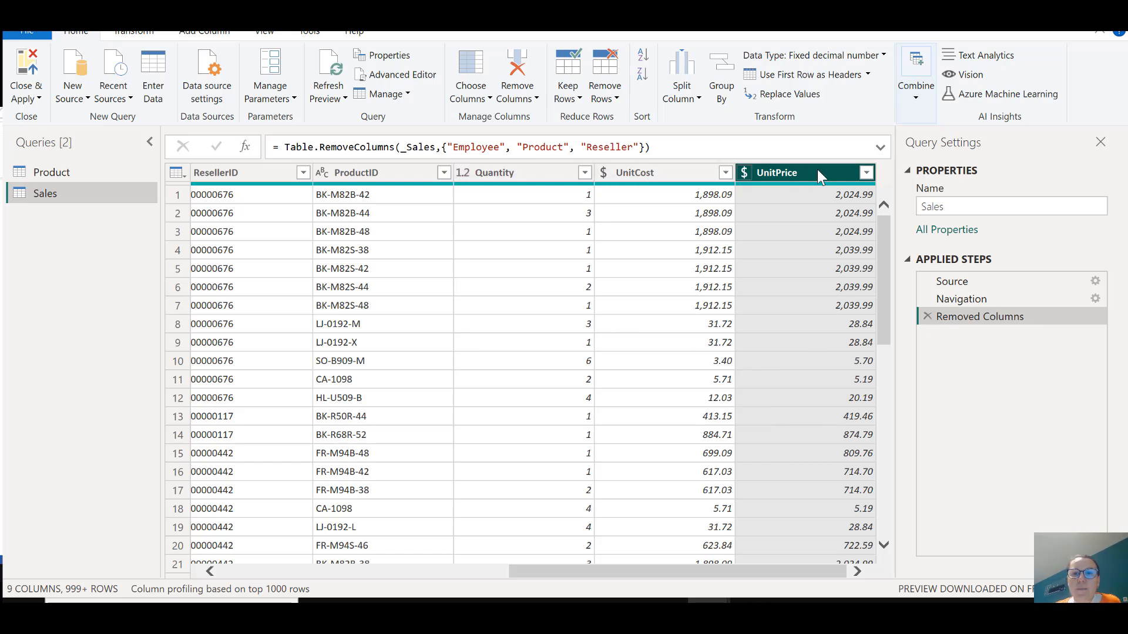
pyautogui.click(678, 174)
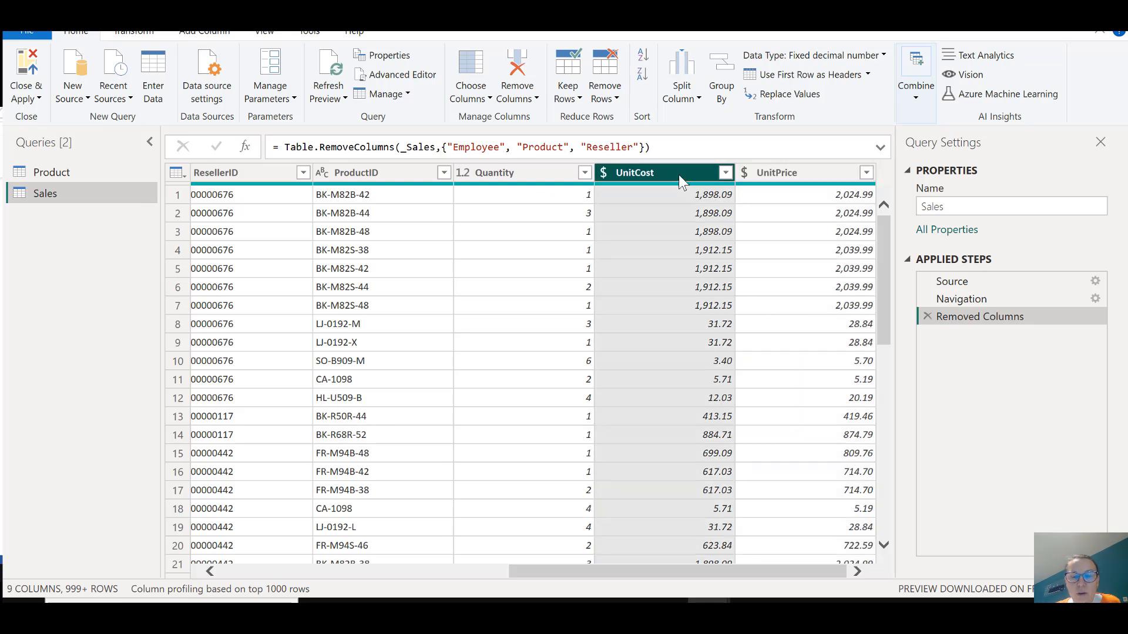
pyautogui.click(523, 171)
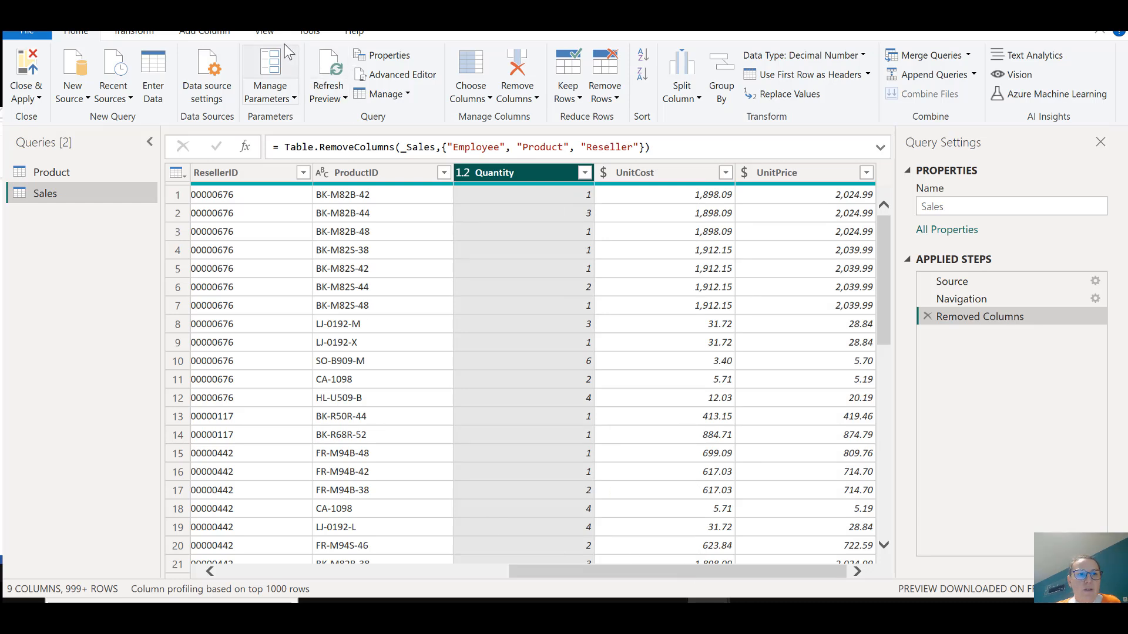
pyautogui.click(122, 33)
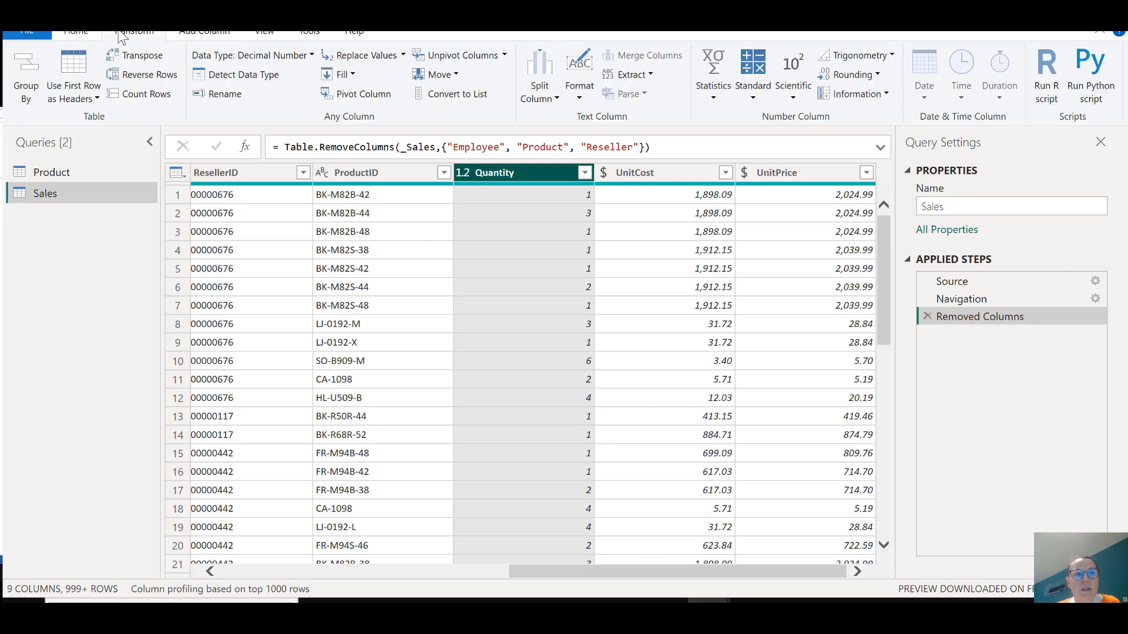
pyautogui.moveTo(276, 8); pyautogui.dragTo(565, 194)
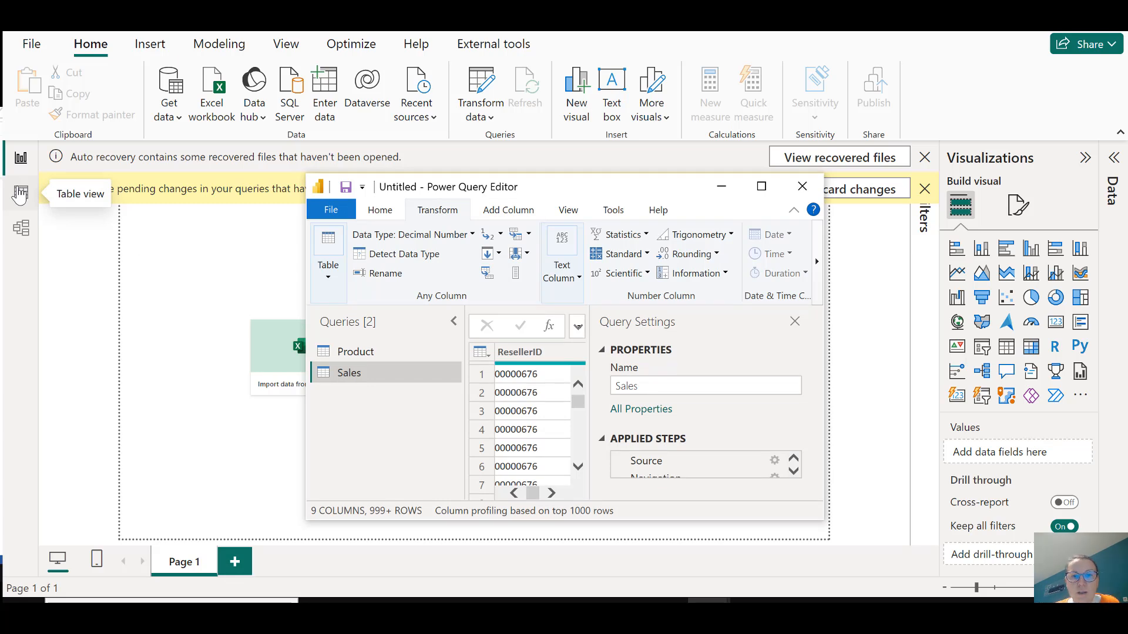
pyautogui.click(761, 187)
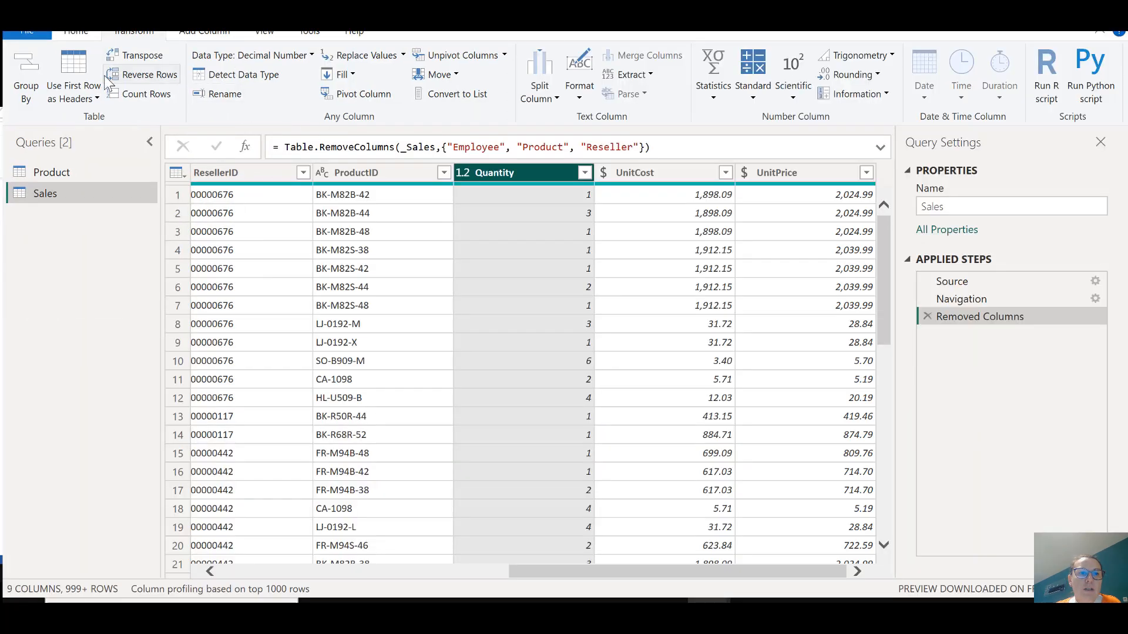
# Start a custom column in the Sales query and name it Profit.
pyautogui.click(217, 35)
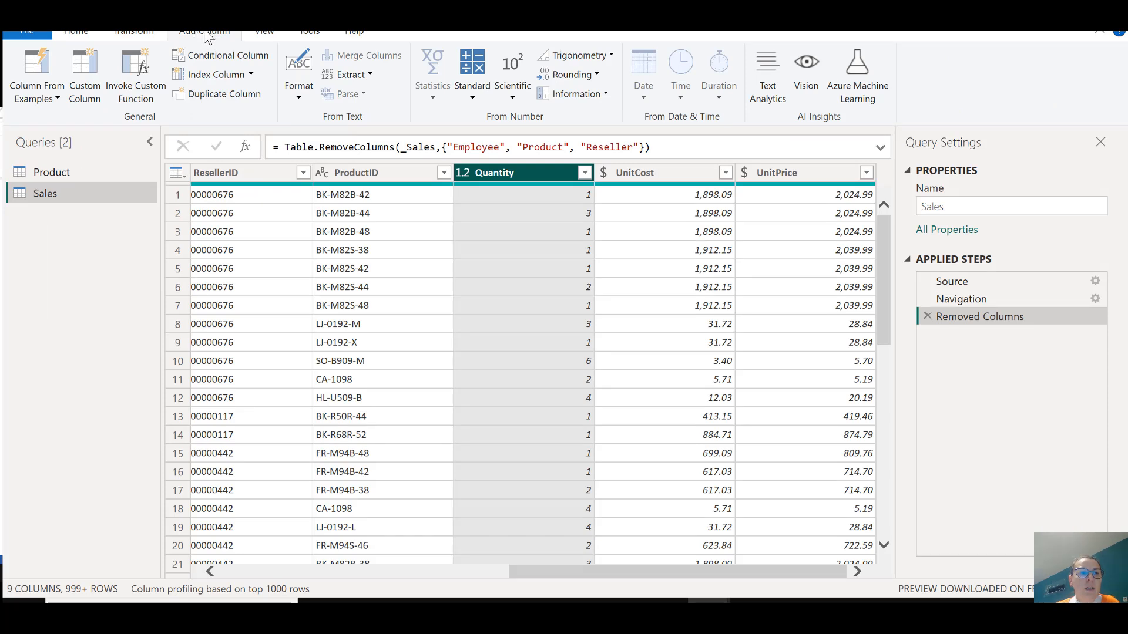
pyautogui.click(88, 71)
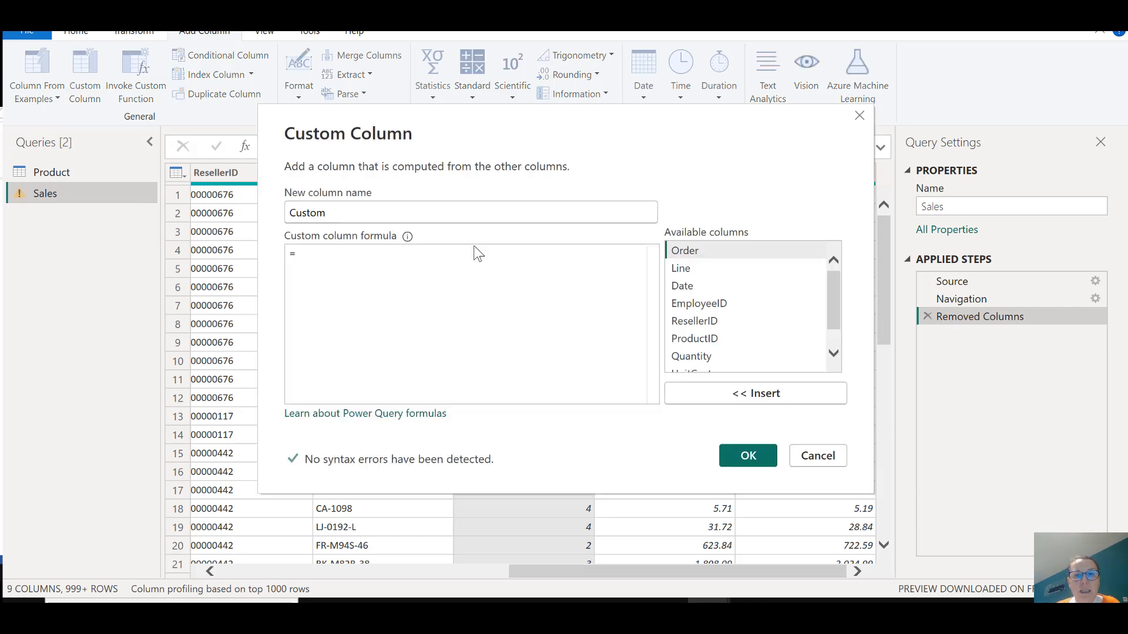
pyautogui.moveTo(521, 121)
pyautogui.mouseDown()
pyautogui.moveTo(527, 158)
pyautogui.moveTo(528, 129)
pyautogui.mouseUp()
pyautogui.moveTo(391, 215); pyautogui.dragTo(305, 217)
pyautogui.doubleClick(305, 217)
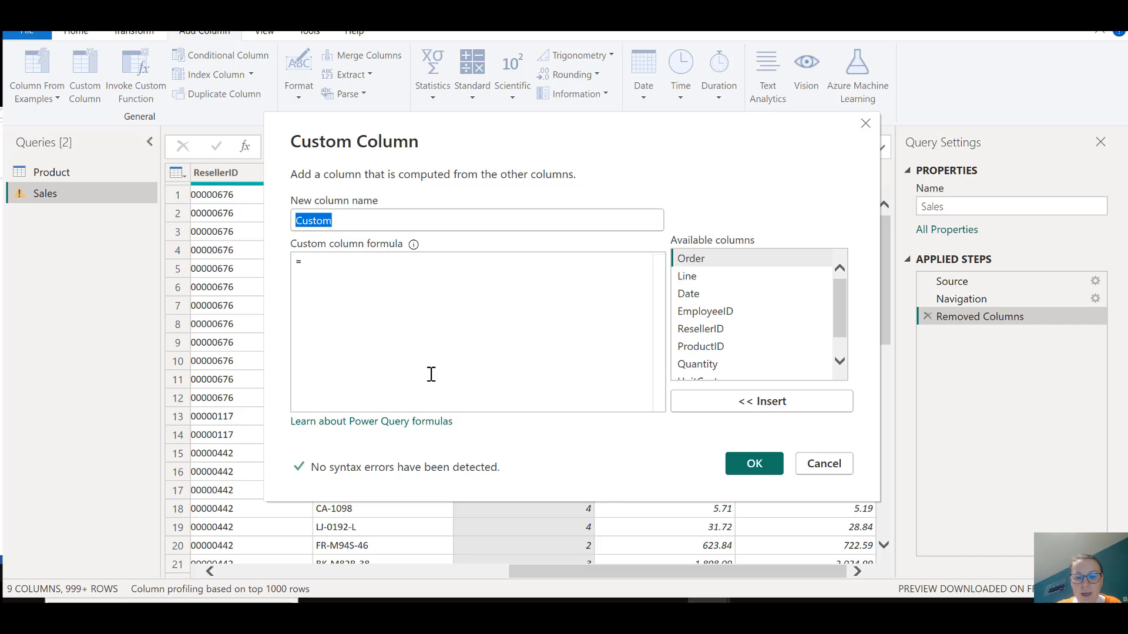
pyautogui.write('Pro')
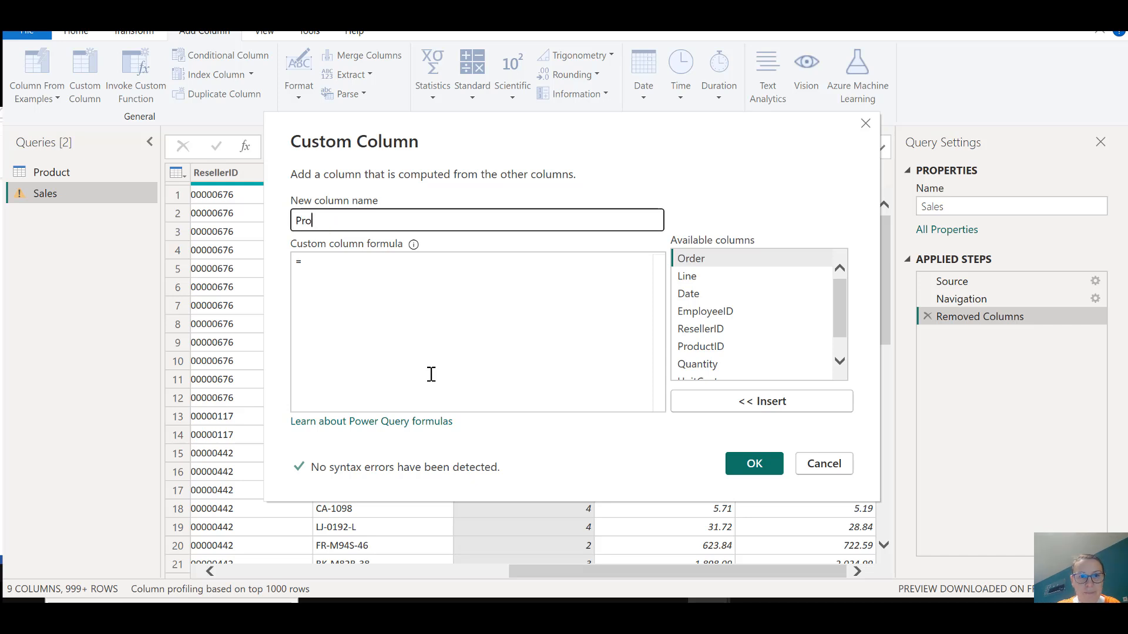
pyautogui.write('fit')
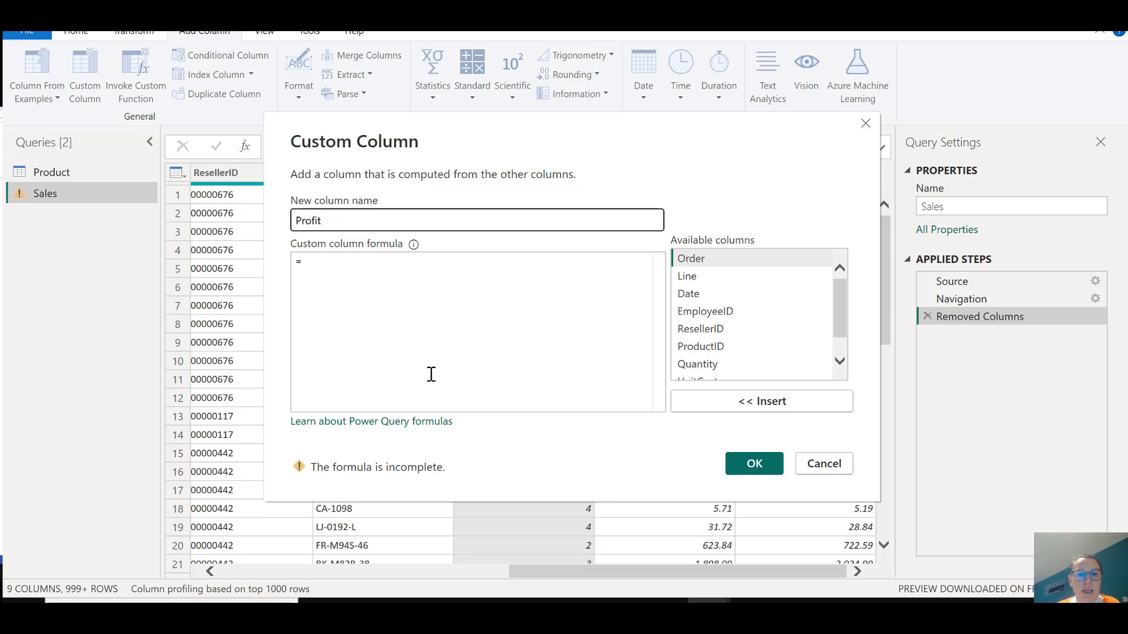
# Define the Profit column with the formula ([UnitPrice]-[UnitCost])*[Quantity] and add it to the Sales query.
pyautogui.click(398, 275)
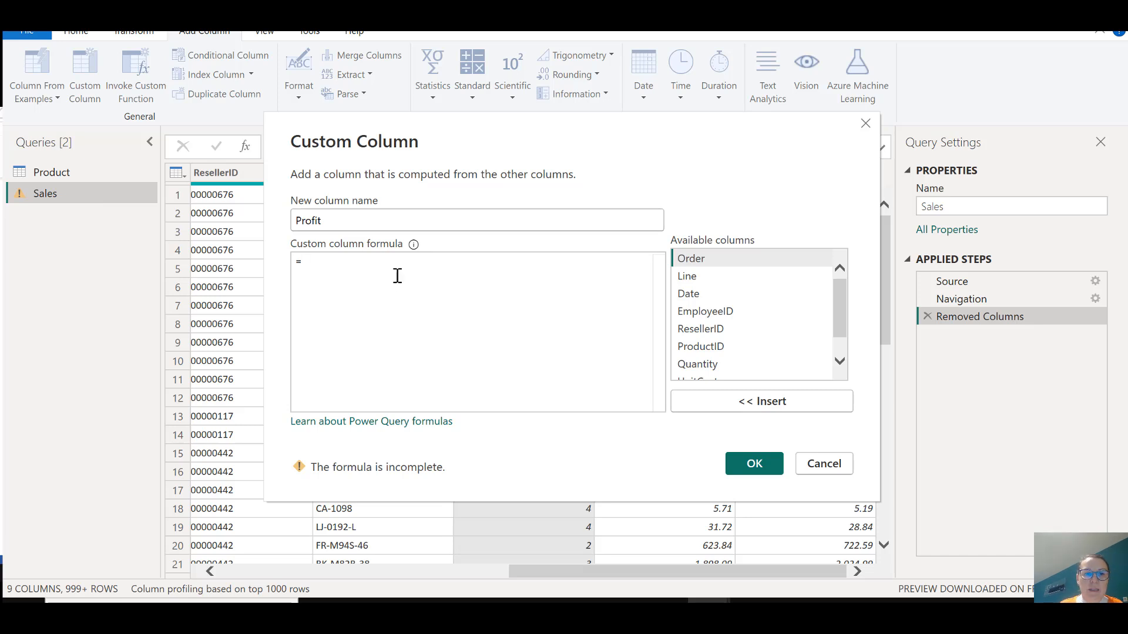
pyautogui.write('(')
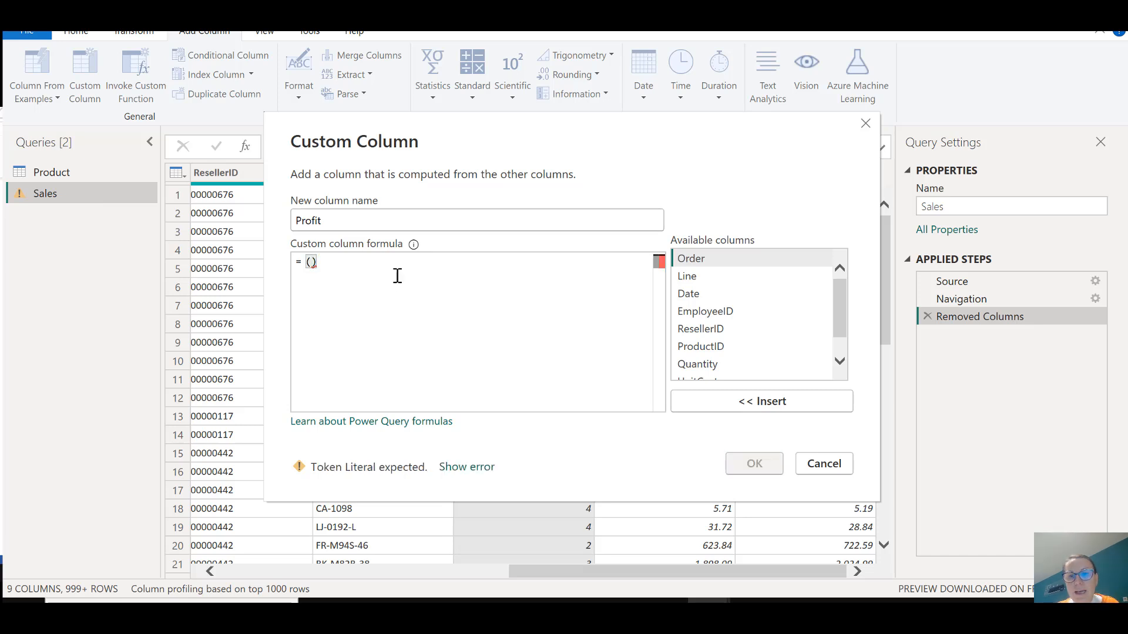
pyautogui.moveTo(839, 291); pyautogui.dragTo(800, 372)
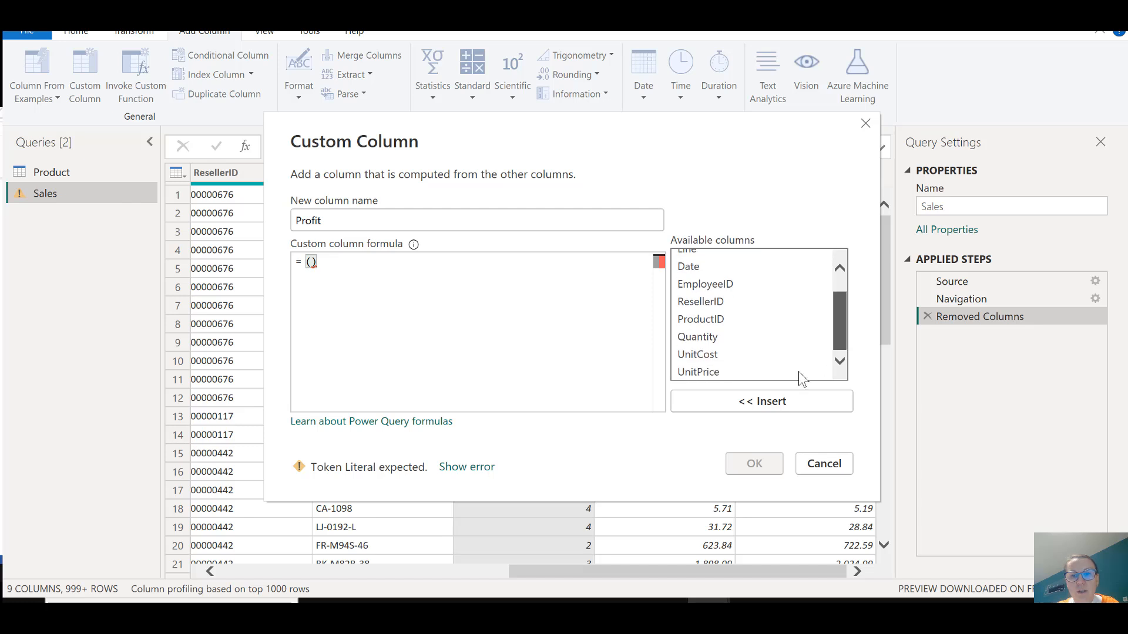
pyautogui.doubleClick(698, 372)
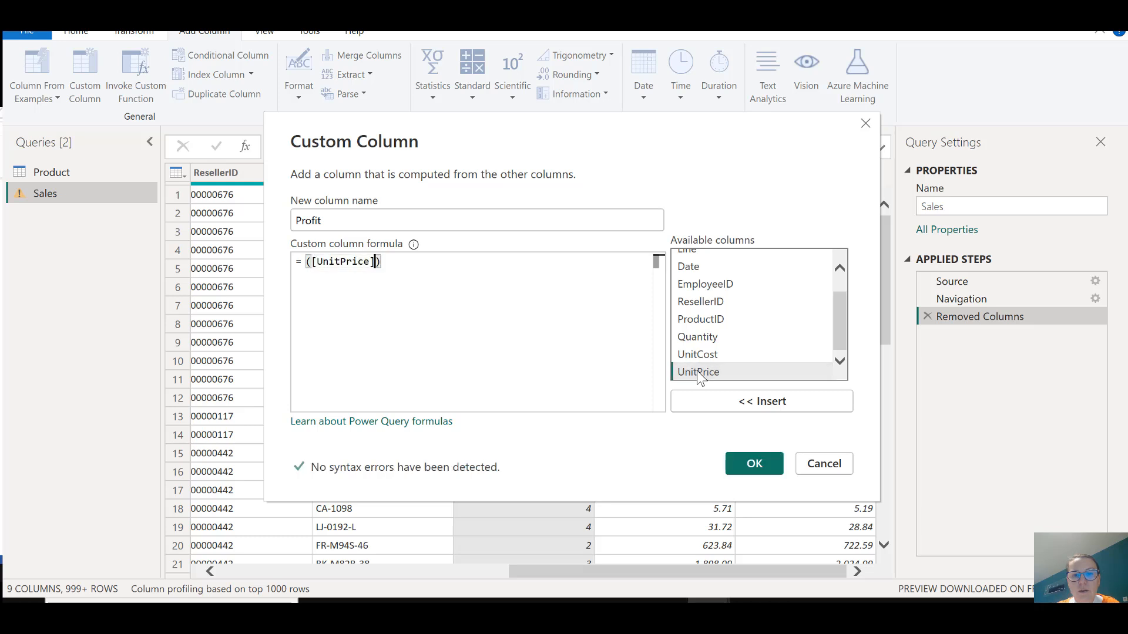
pyautogui.write('-')
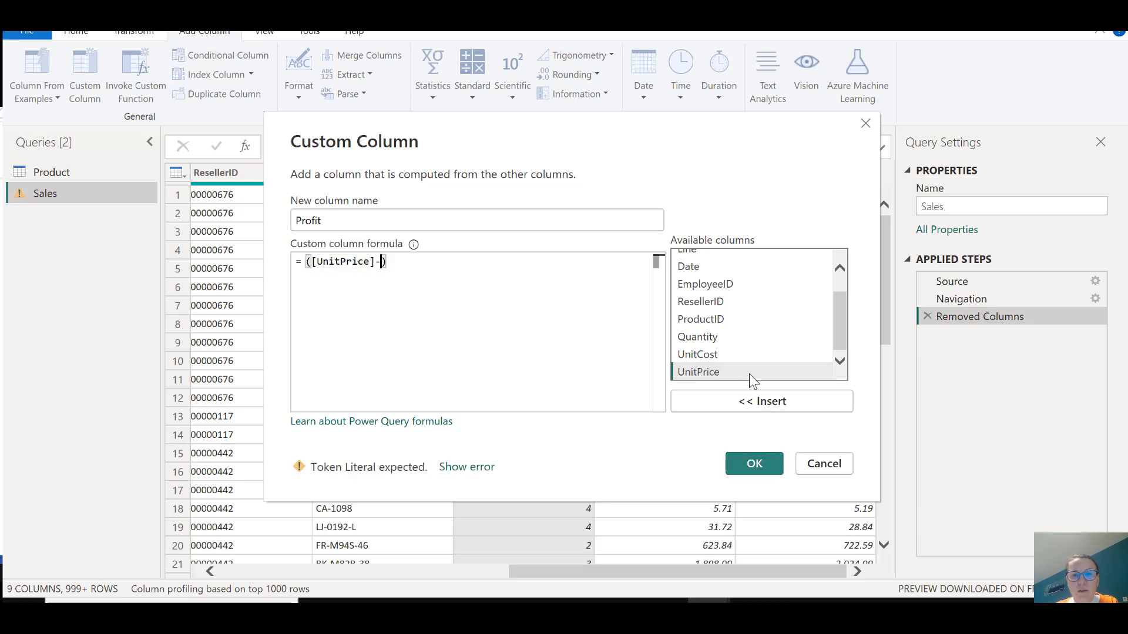
pyautogui.doubleClick(692, 353)
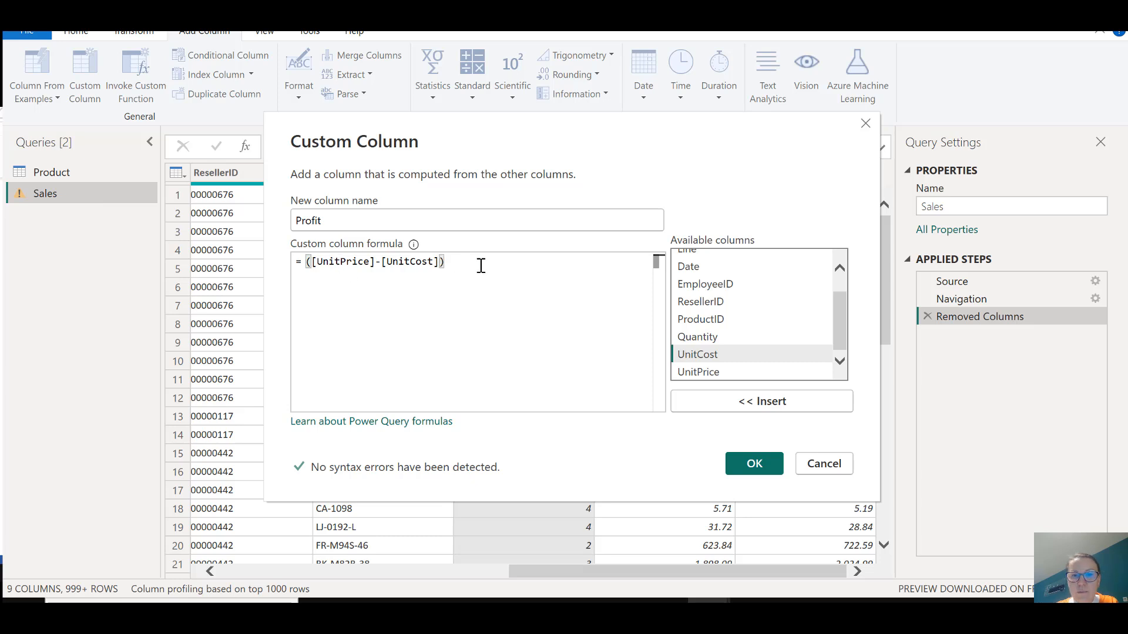
pyautogui.write('*')
pyautogui.doubleClick(717, 332)
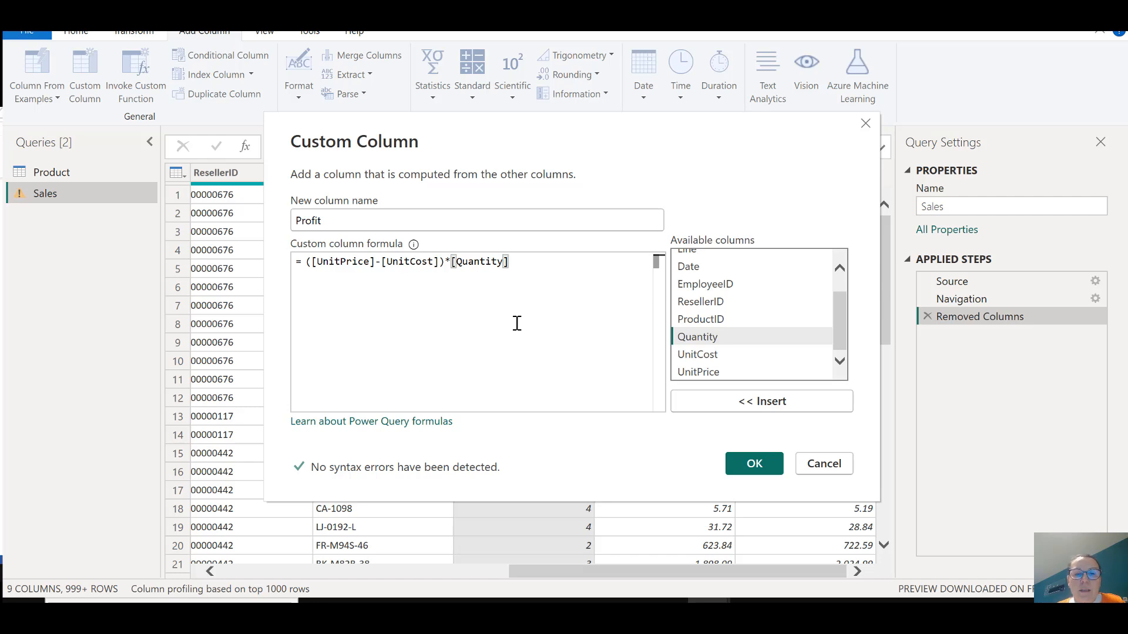
pyautogui.click(756, 465)
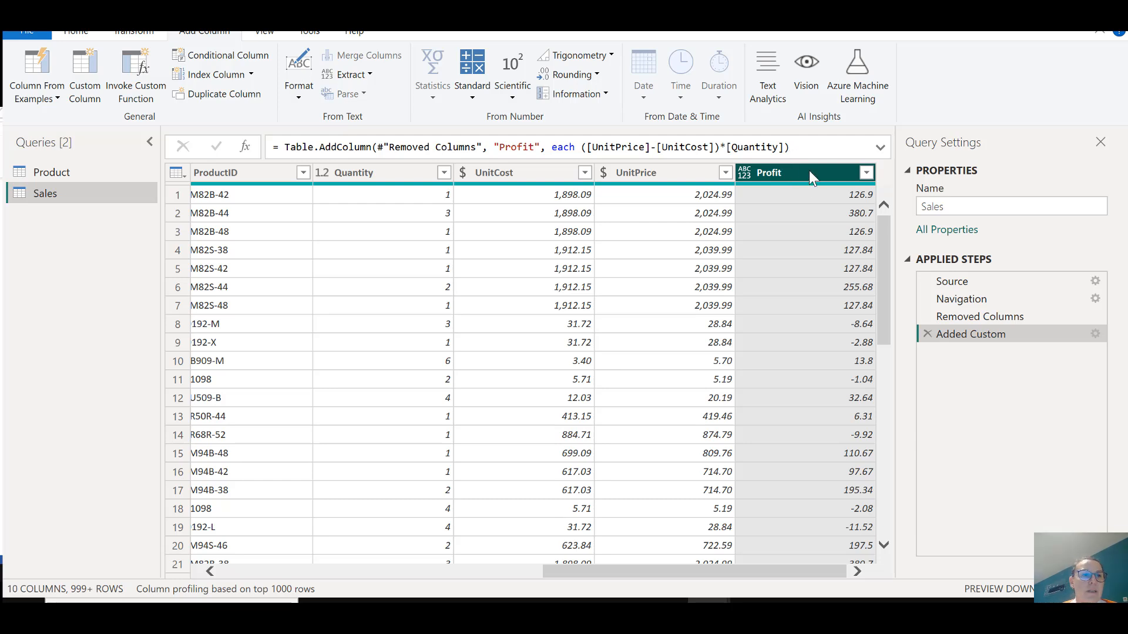
# Close the Power Query Editor and apply the Product and Sales query changes to the report.
pyautogui.click(77, 33)
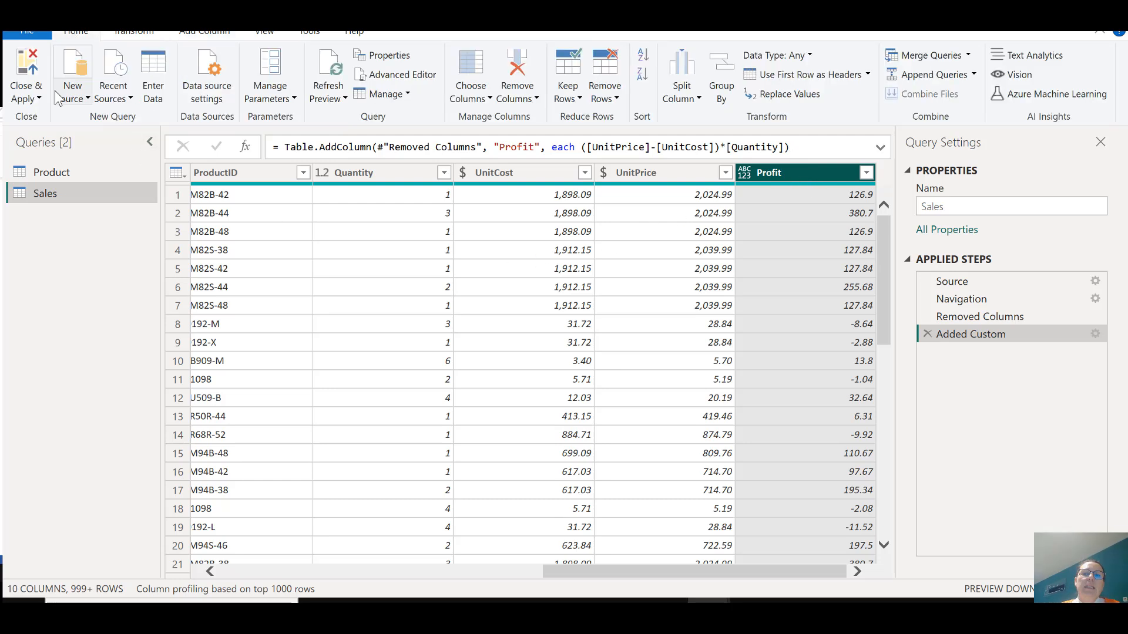
pyautogui.click(19, 97)
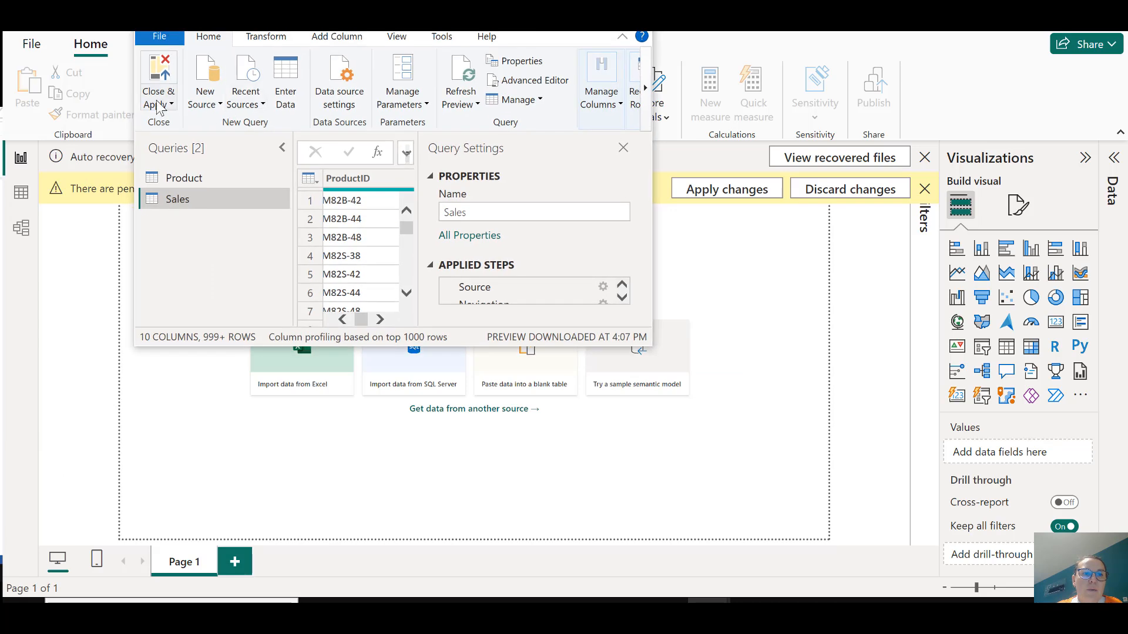
pyautogui.click(158, 107)
pyautogui.click(213, 120)
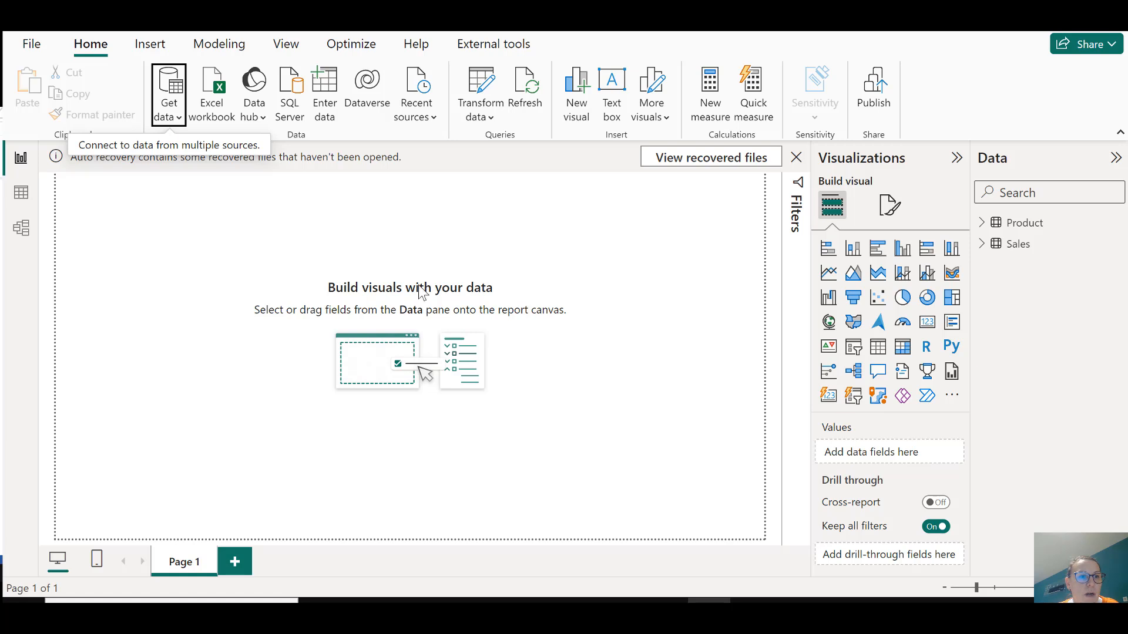
# Show the data model with the Data and Properties panes collapsed, and space the Sales and Product tables apart.
pyautogui.click(20, 230)
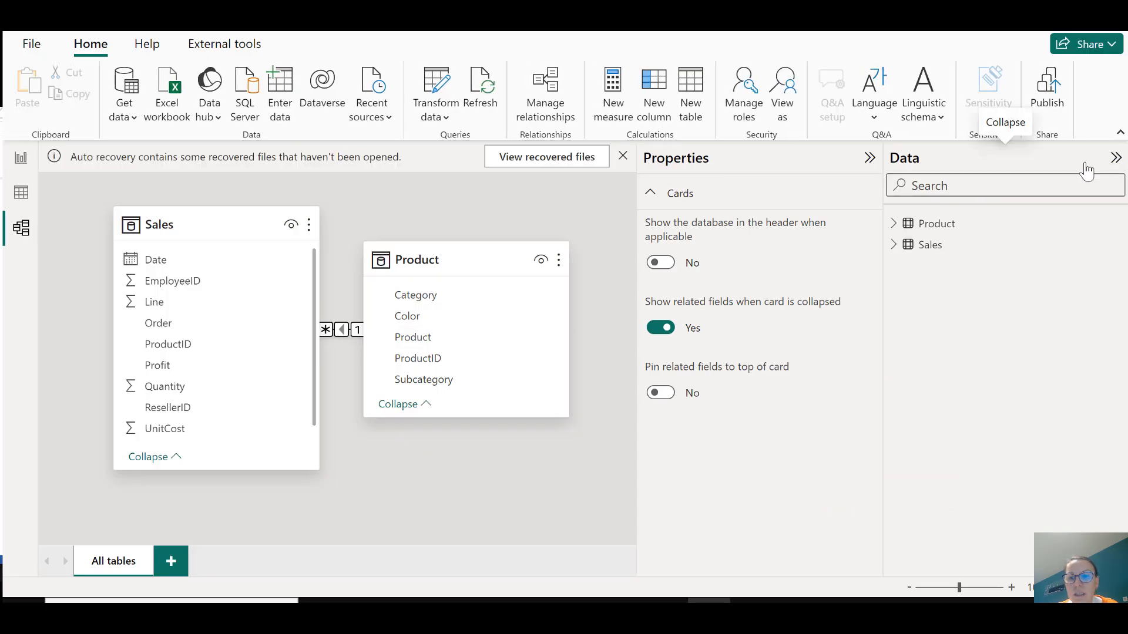
pyautogui.click(1115, 158)
pyautogui.click(1086, 162)
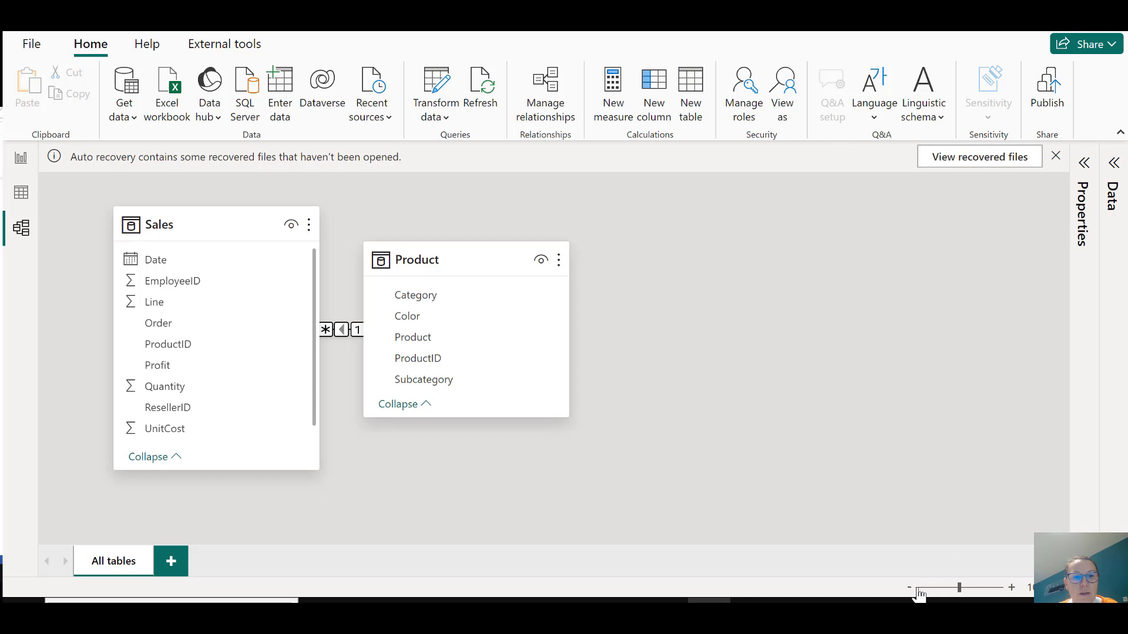
pyautogui.moveTo(396, 245); pyautogui.dragTo(592, 225)
pyautogui.moveTo(183, 219); pyautogui.dragTo(275, 219)
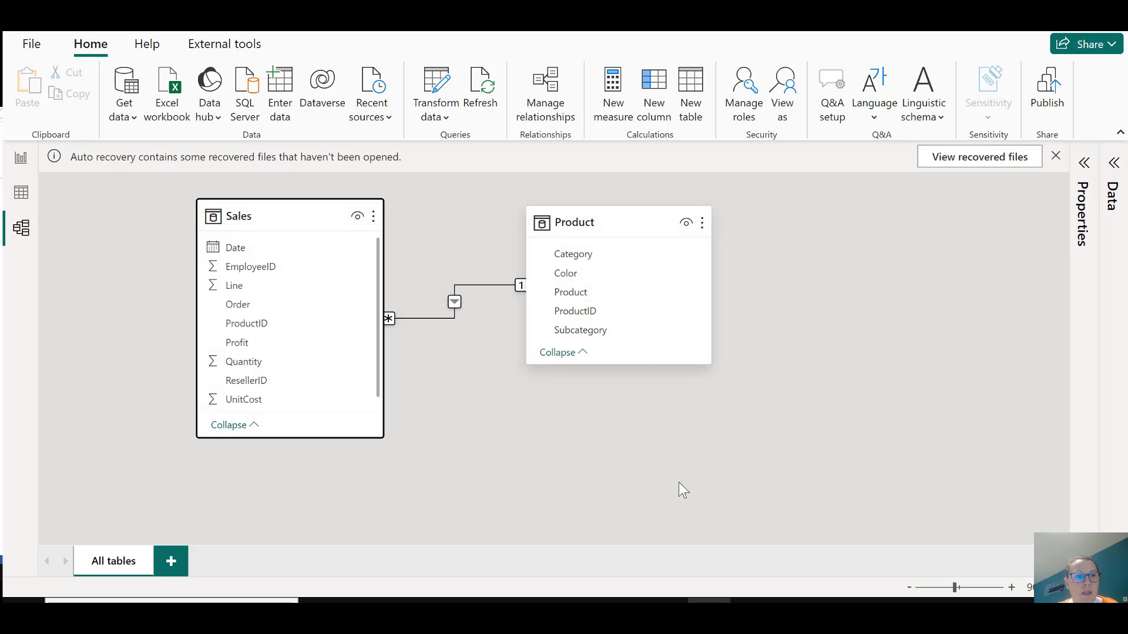
# Change the Profit column of the Sales table to the Decimal number data type with Currency format.
pyautogui.click(21, 194)
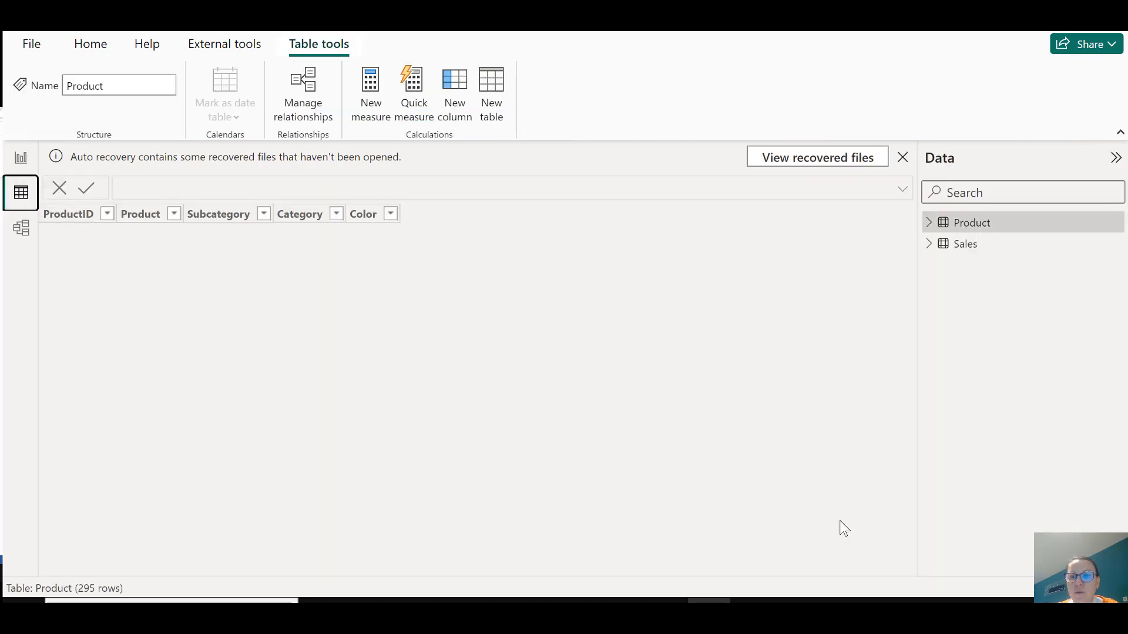
pyautogui.click(975, 245)
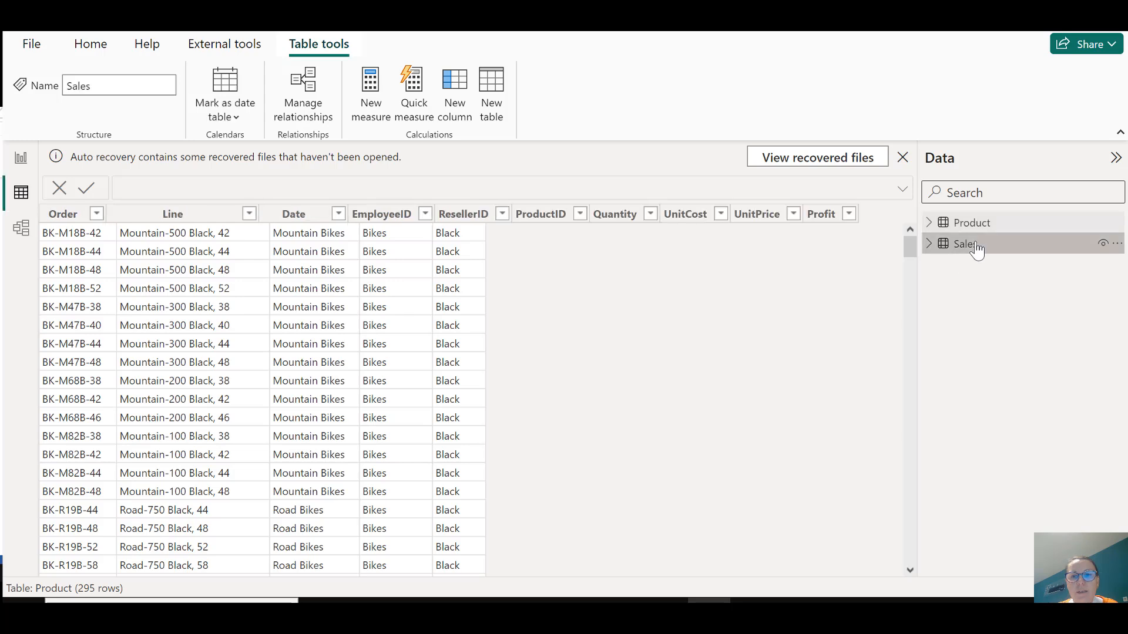
pyautogui.click(773, 218)
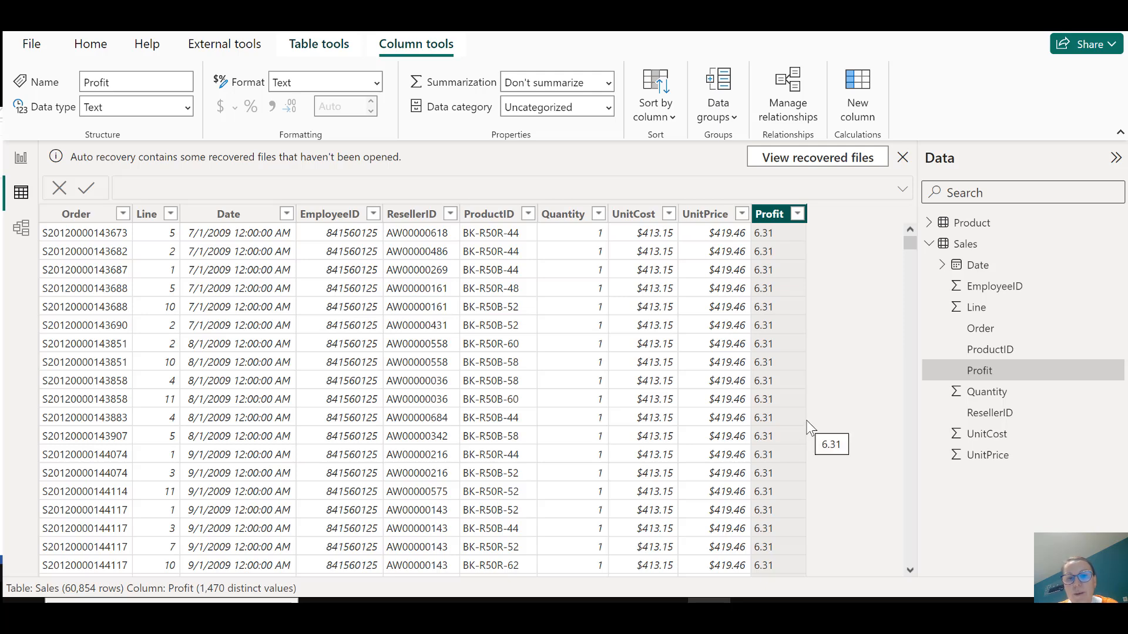
pyautogui.click(187, 107)
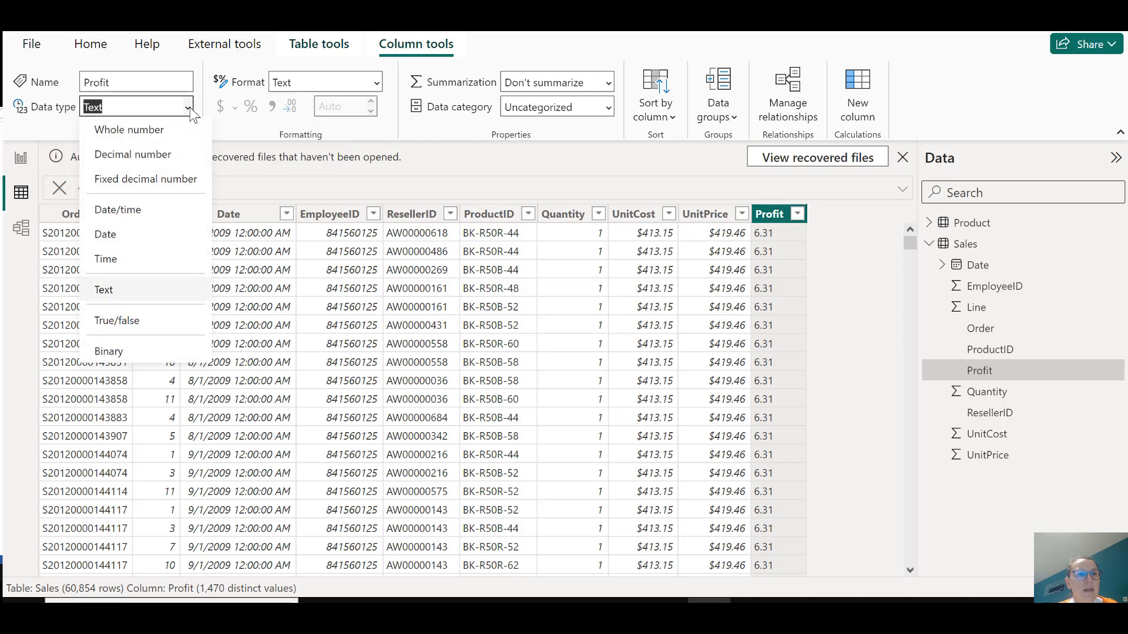
pyautogui.click(178, 155)
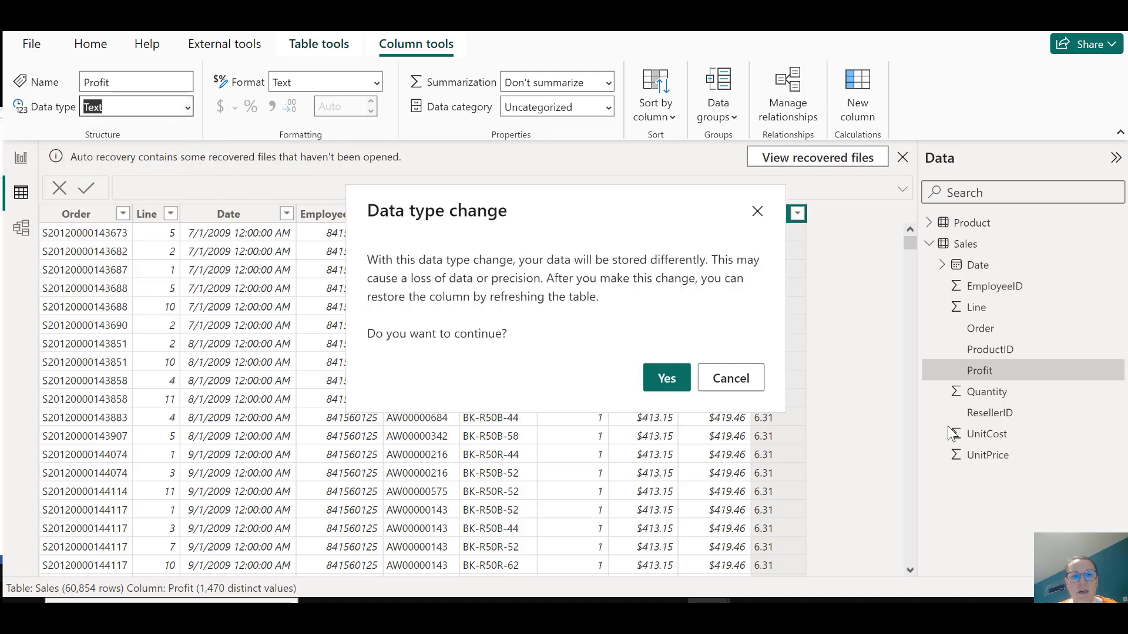
pyautogui.click(668, 379)
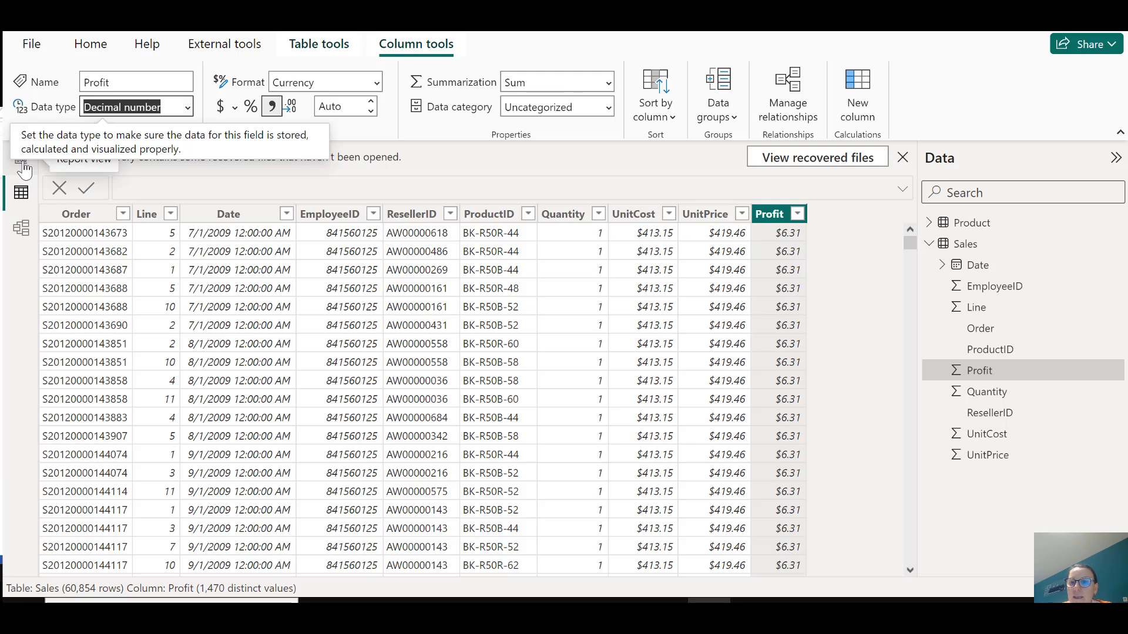
# Start a new measure in the Sales table and enter TotoalProfit as its name.
pyautogui.click(981, 247)
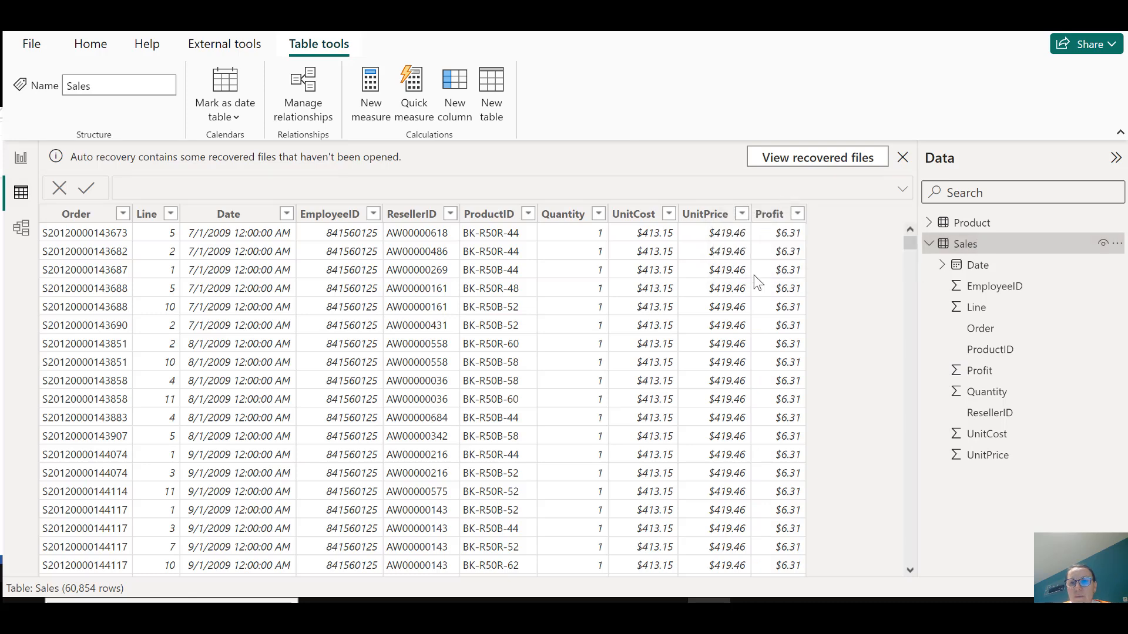
pyautogui.rightClick(963, 245)
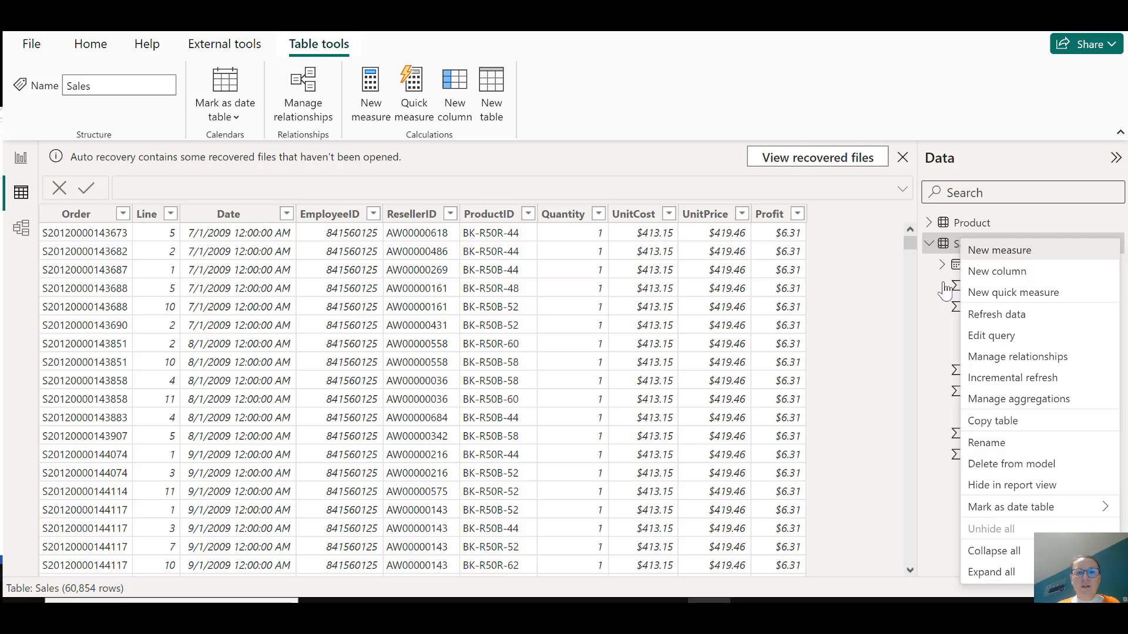
pyautogui.click(641, 398)
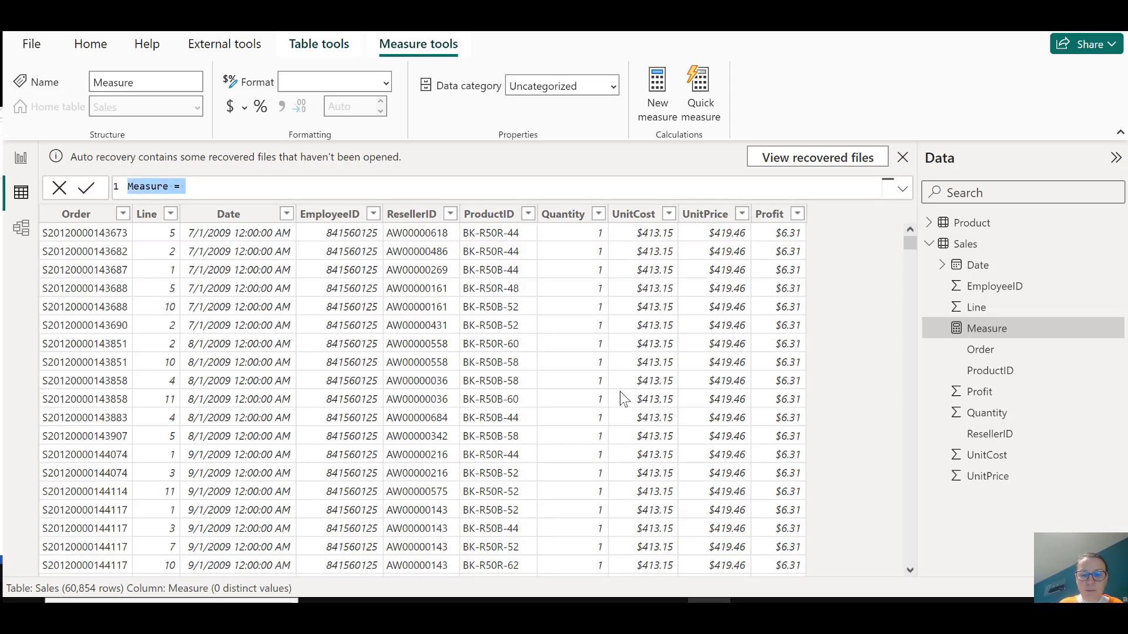
pyautogui.write('Tot')
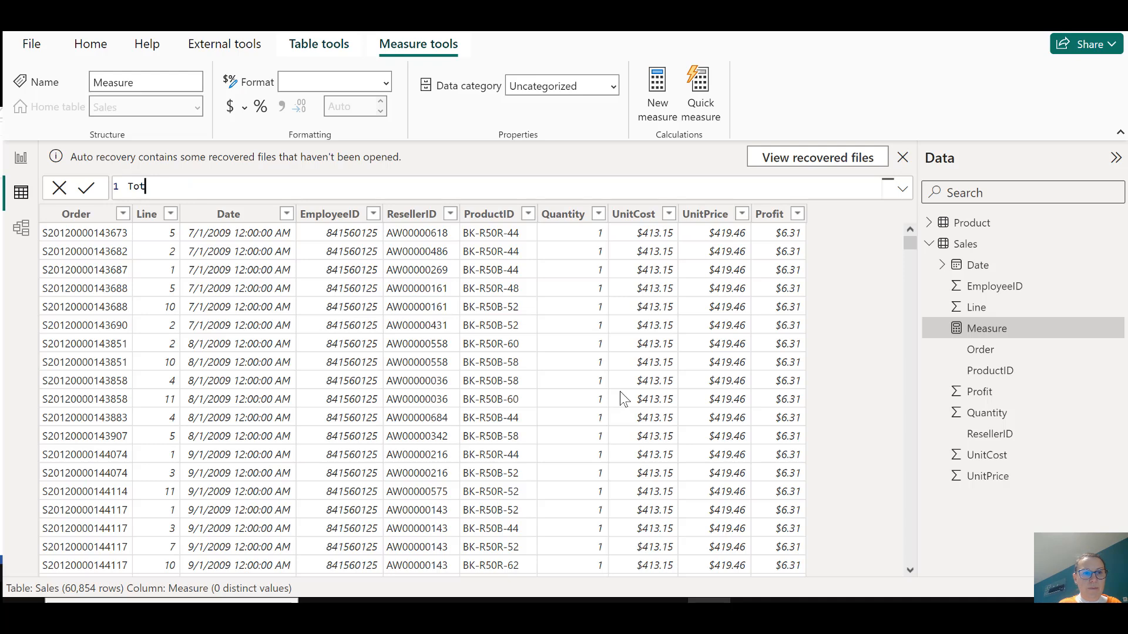
pyautogui.write('oalProfit')
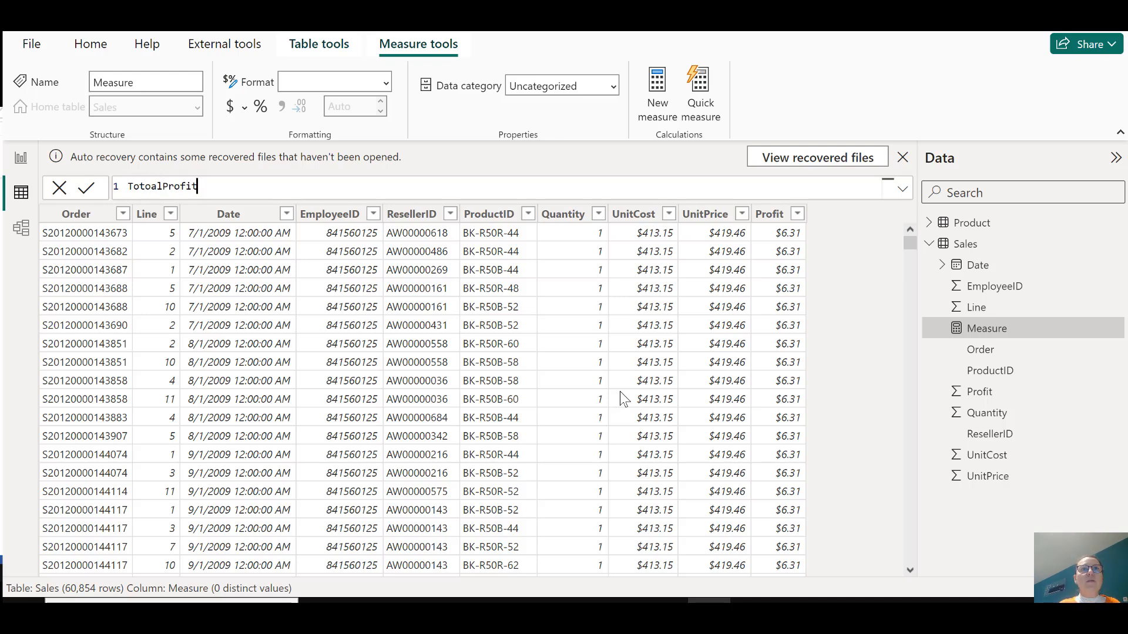
# Enter SUM(Sales[Profit]) as the expression of the new Sales measure.
pyautogui.write('=SUM(')
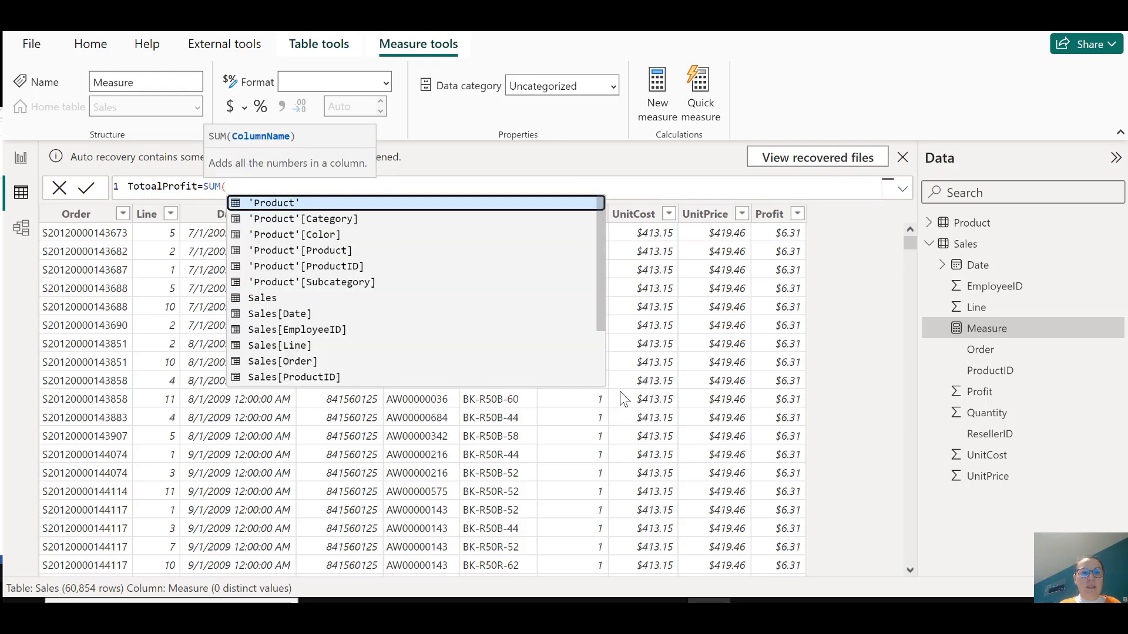
pyautogui.write('sale')
pyautogui.press('Down')
pyautogui.press('Down')
pyautogui.press('Down')
pyautogui.press('Down')
pyautogui.press('Down')
pyautogui.press('Down')
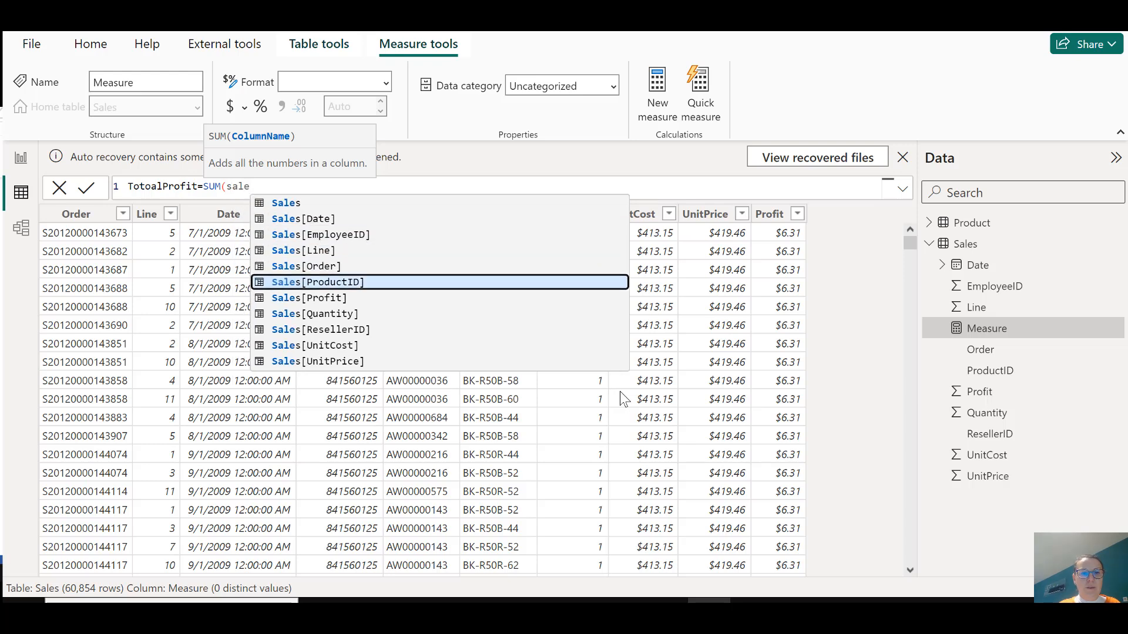
pyautogui.press('Tab')
pyautogui.write(')')
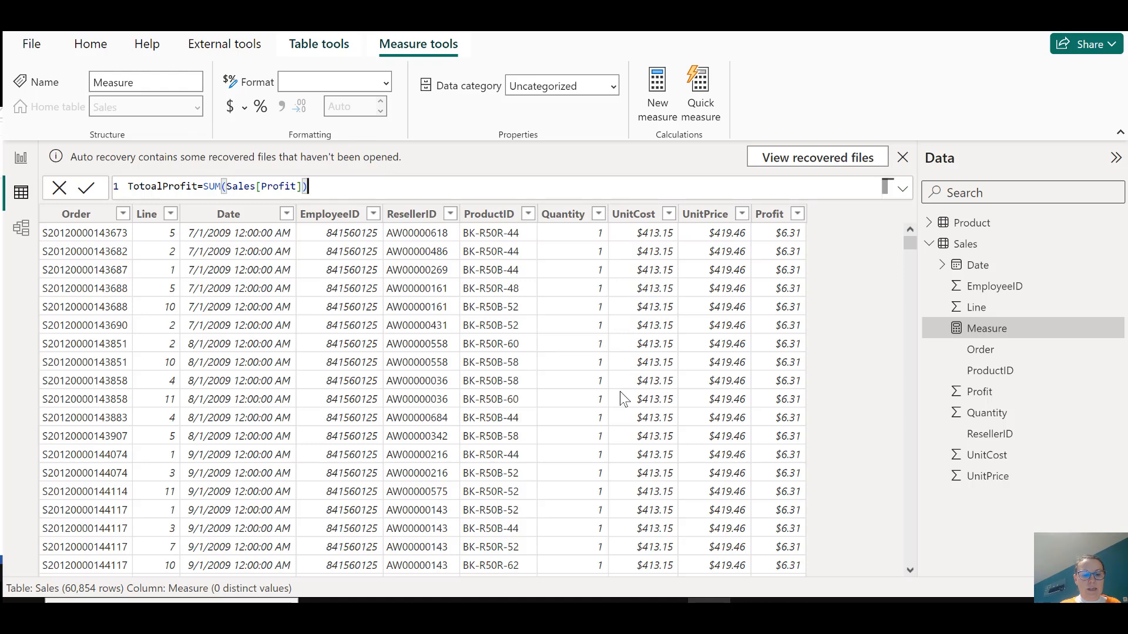
# Launch ZoomIt64, accept its existing settings, and briefly magnify the measure formula to check its spelling.
pyautogui.press('super')
pyautogui.write('zoo')
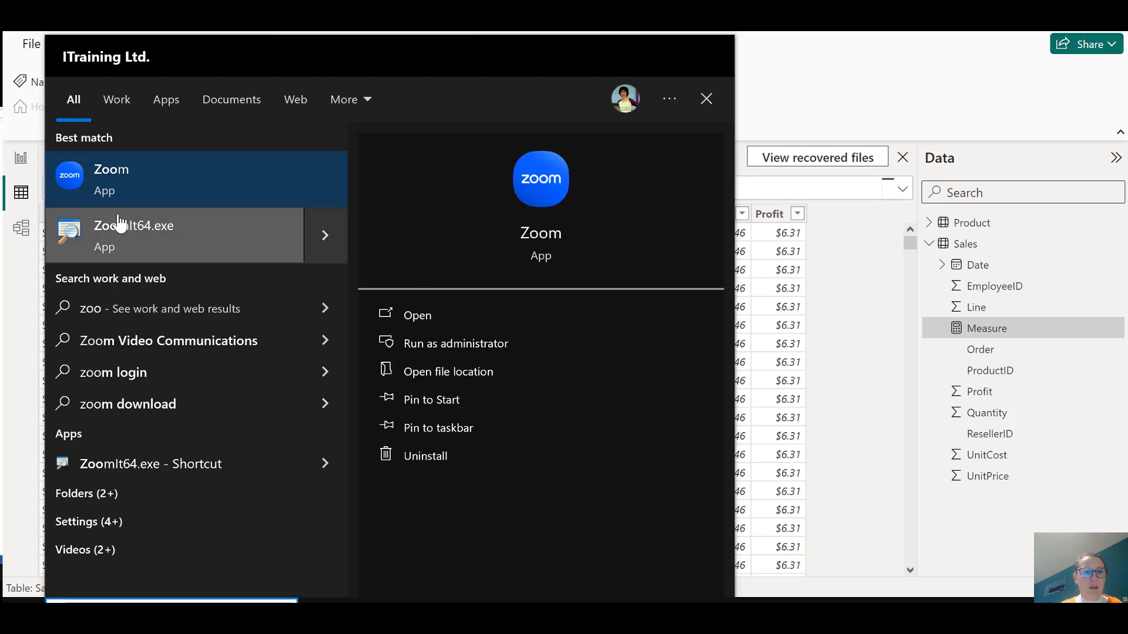
pyautogui.click(118, 222)
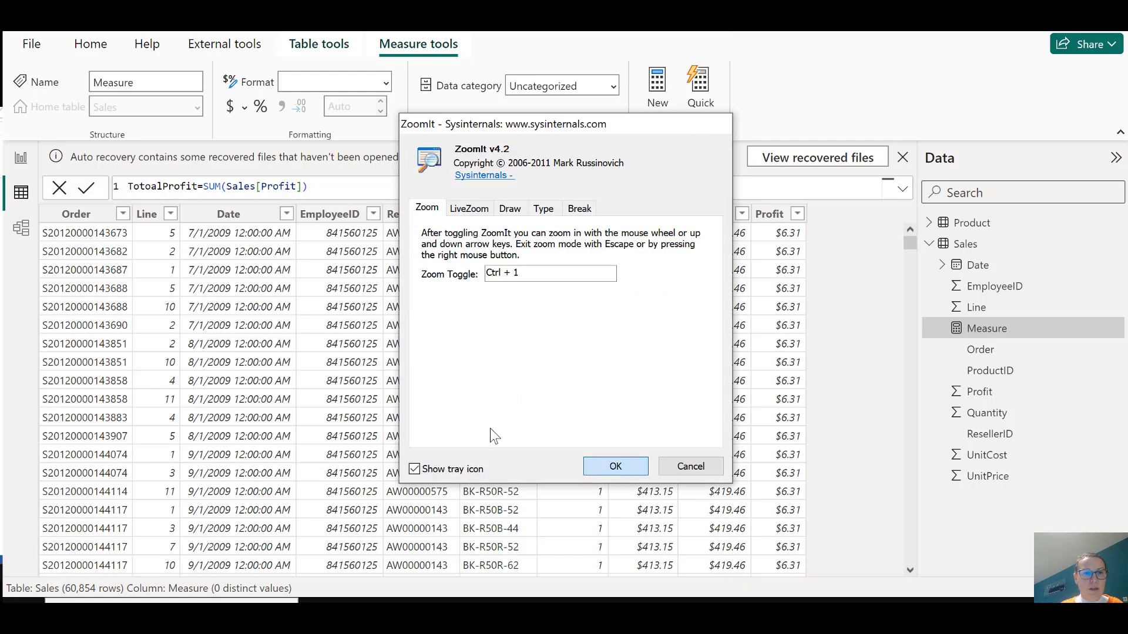
pyautogui.click(615, 466)
pyautogui.hotkey('ctrl', '1')
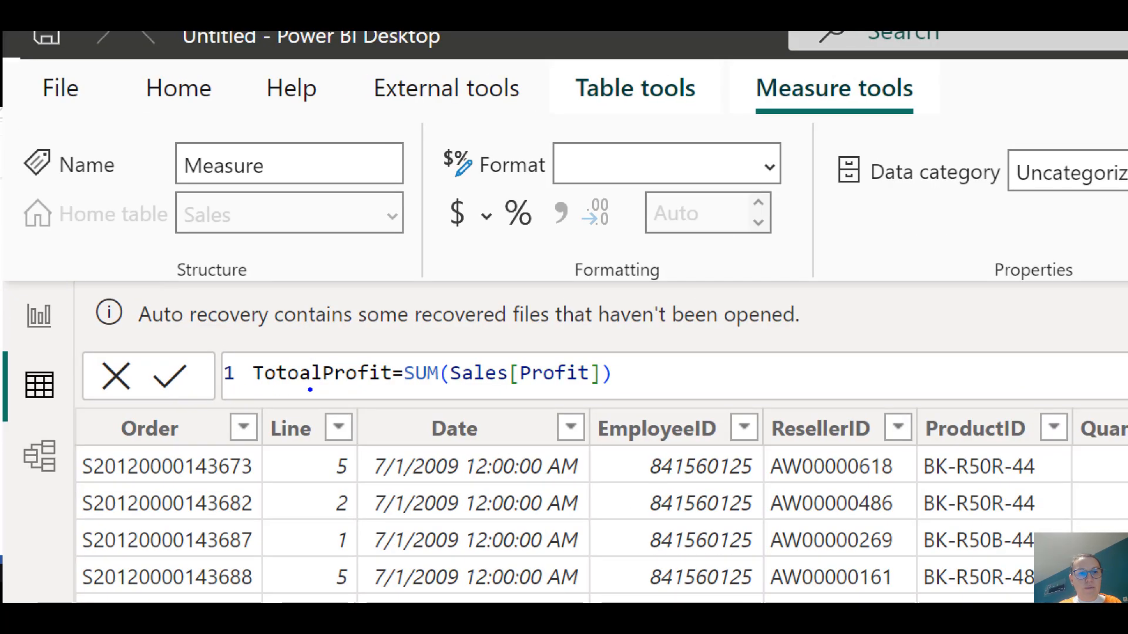
pyautogui.press('Escape')
# Correct the measure's name to TotalProfit and commit the formula TotalProfit=SUM(Sales[Profit]).
pyautogui.click(148, 187)
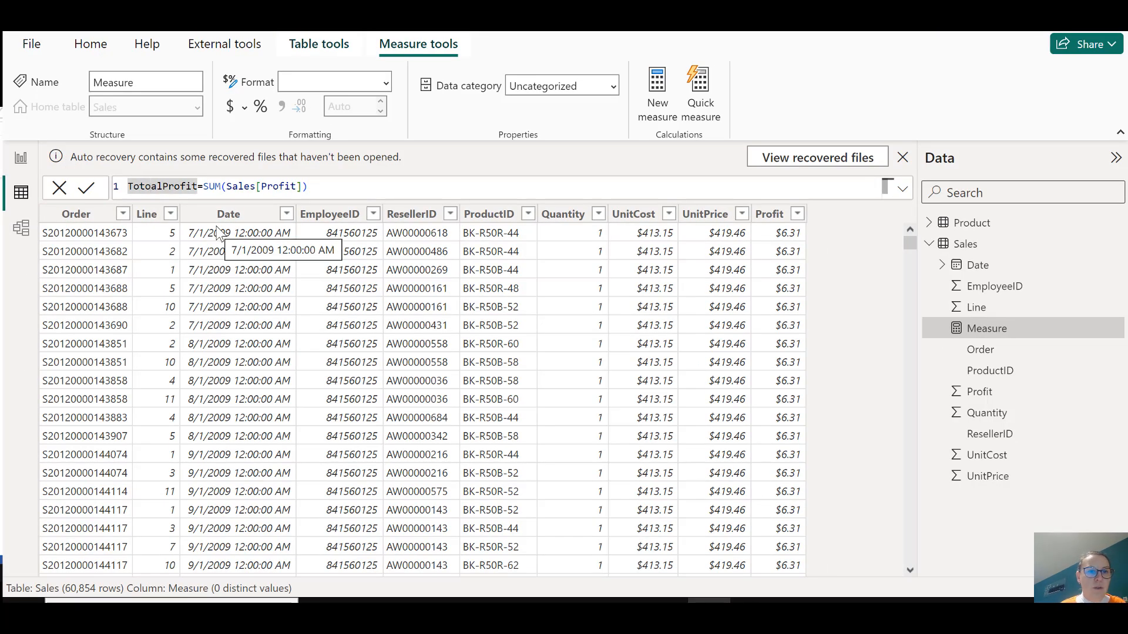
pyautogui.press('BackSpace')
pyautogui.click(372, 188)
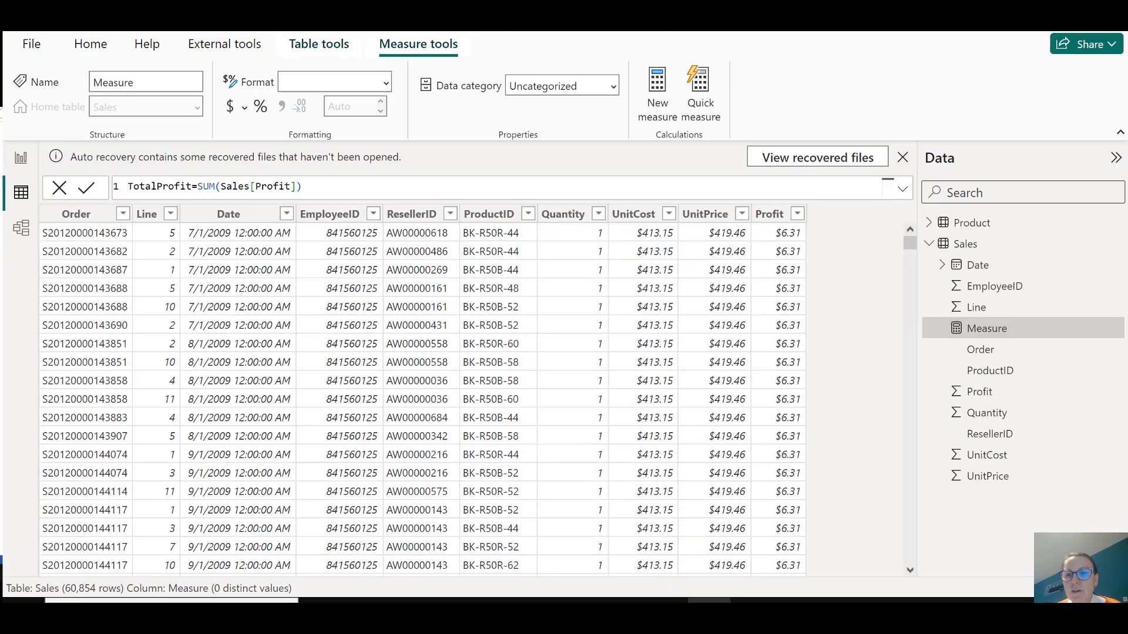
pyautogui.press('Return')
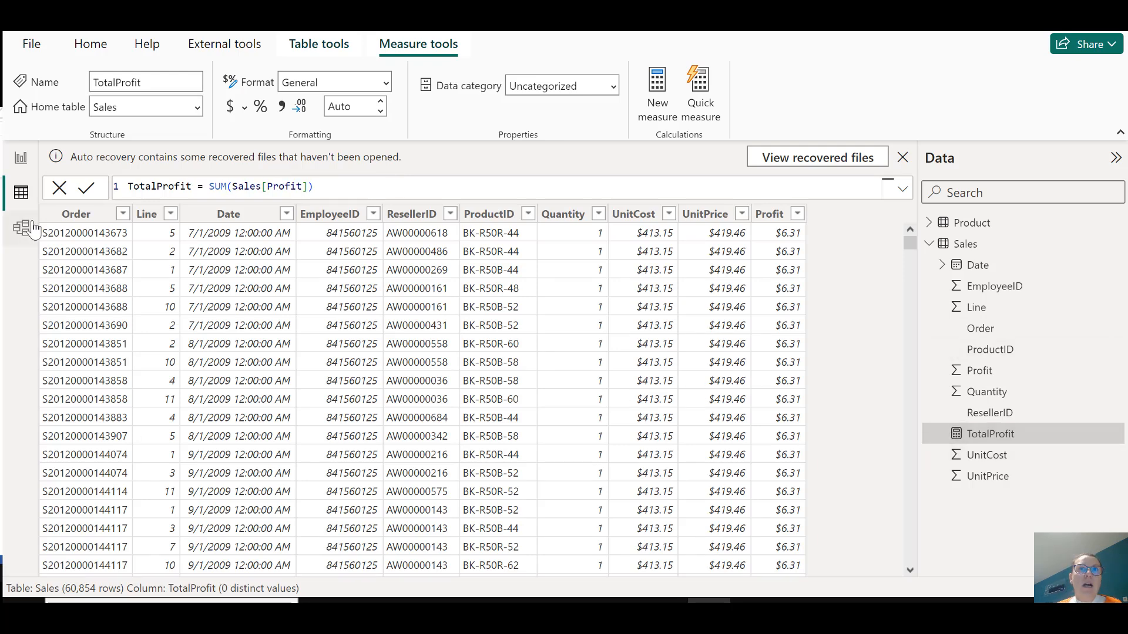
# Create a table visual of the Product table's Category field on Page 1 of the report, keeping only the Sales fields expanded.
pyautogui.click(21, 158)
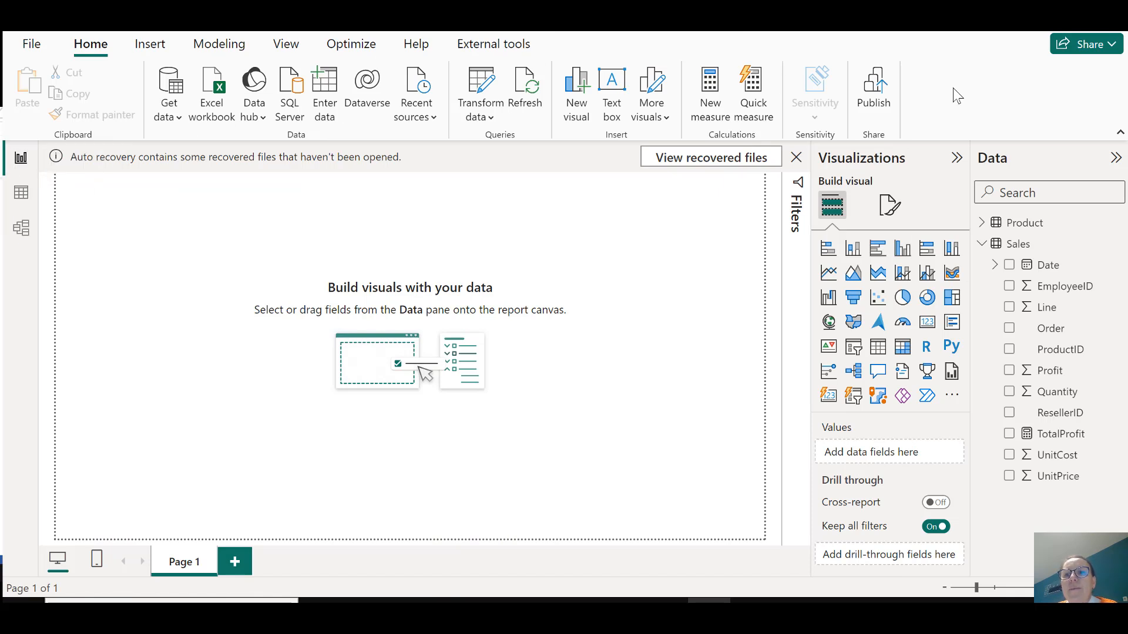
pyautogui.click(981, 224)
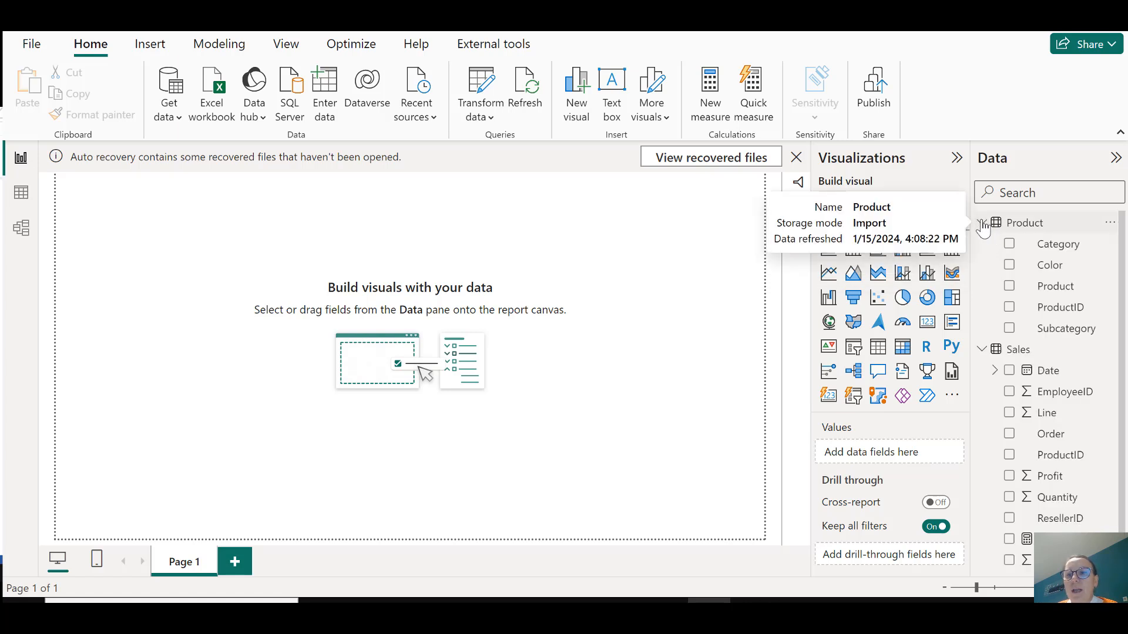
pyautogui.click(1010, 249)
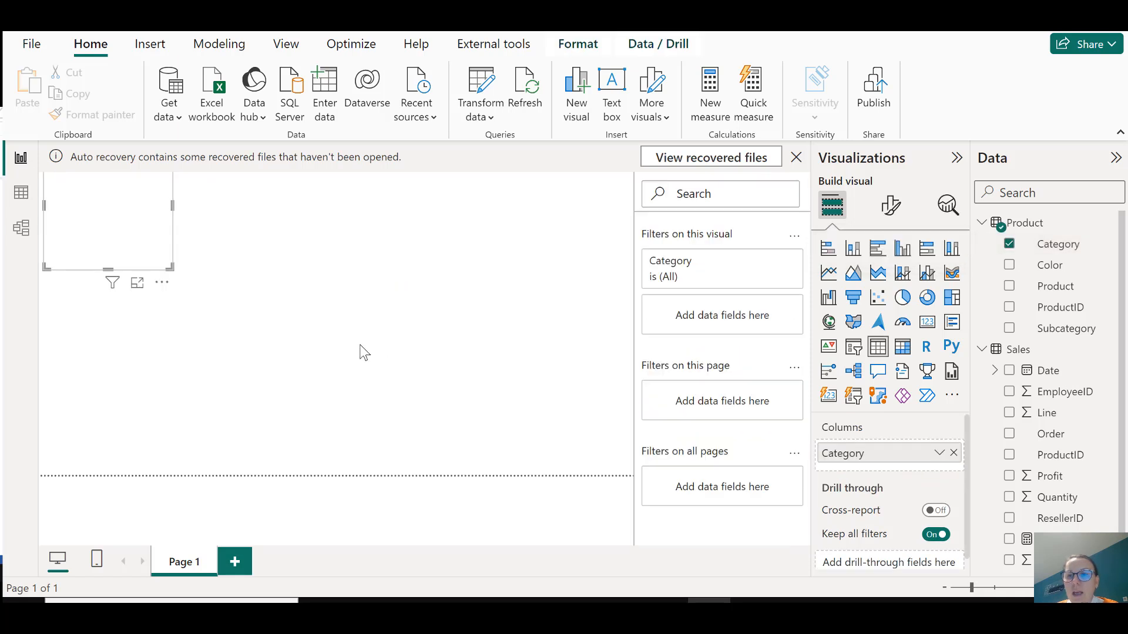
pyautogui.click(981, 223)
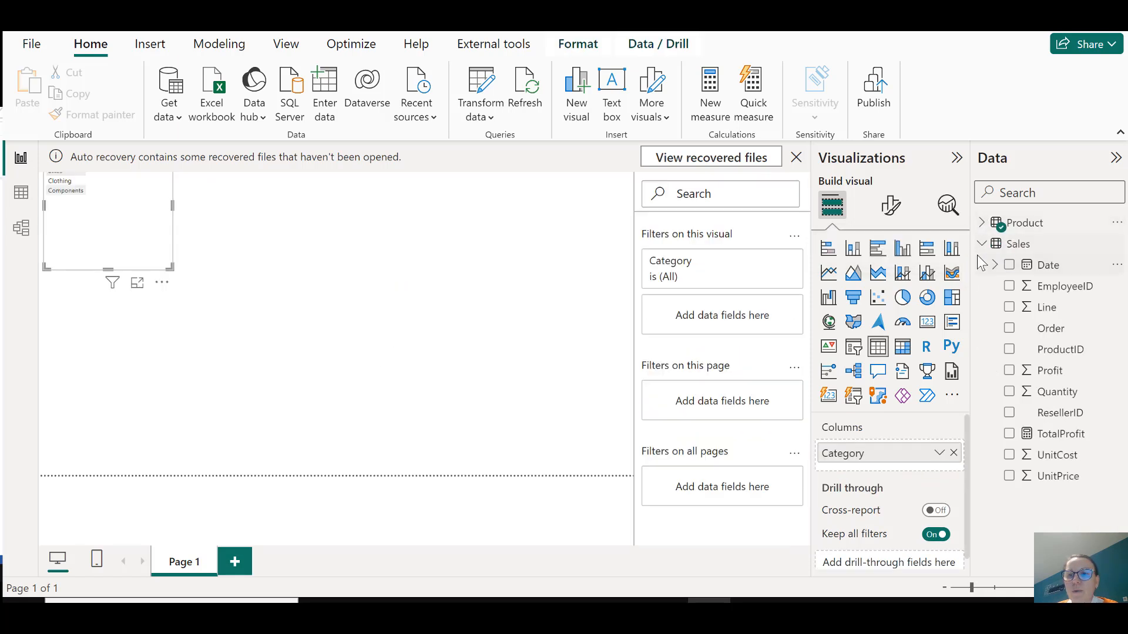
pyautogui.click(982, 246)
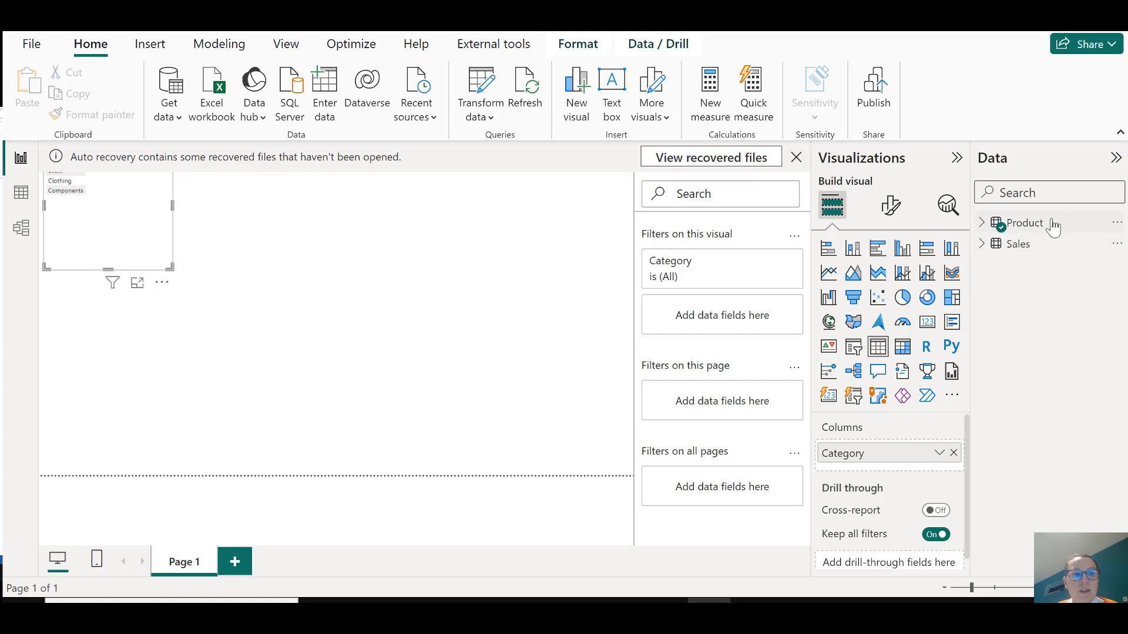
pyautogui.click(981, 245)
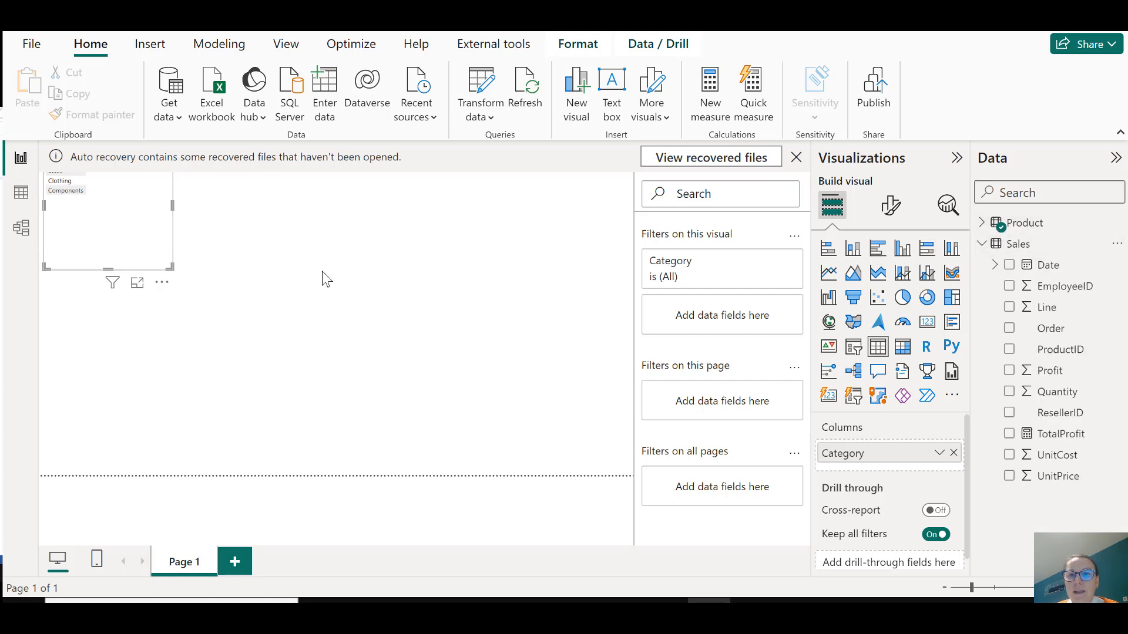
# Dismiss the auto-recovery notice by removing the recovered files, and add the TotalProfit measure to the Category table visual.
pyautogui.click(796, 157)
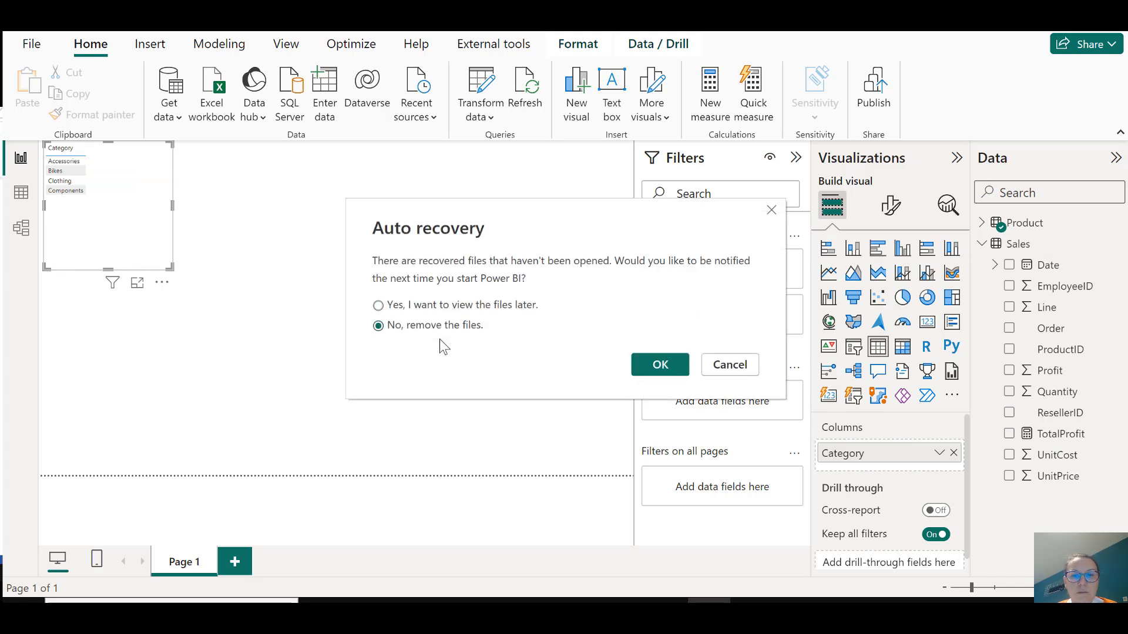
pyautogui.click(660, 365)
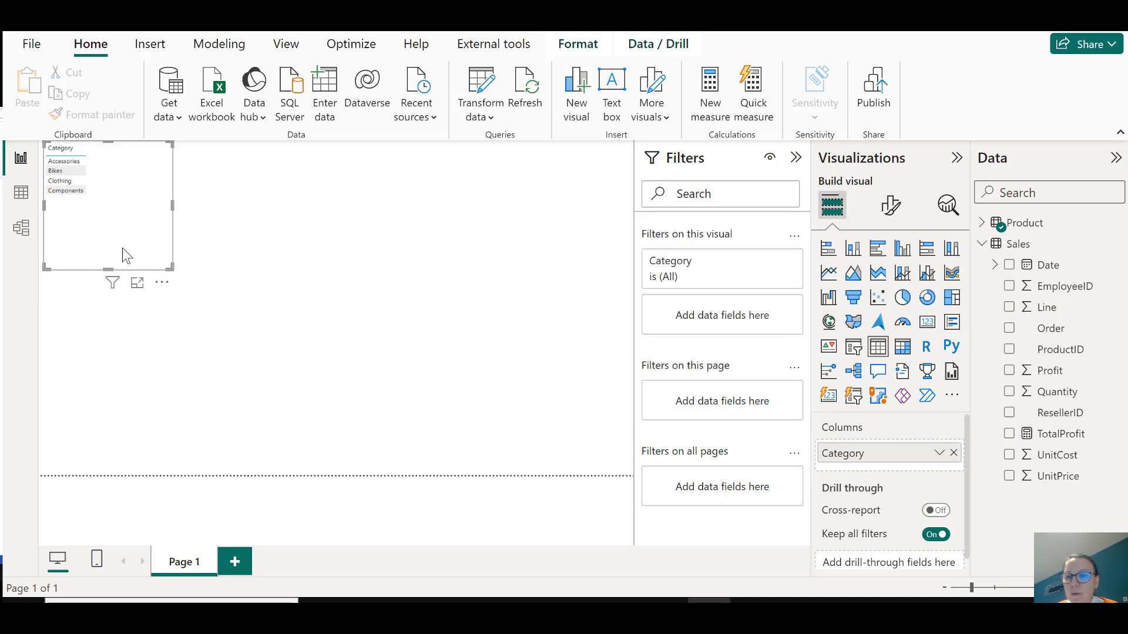
pyautogui.click(1009, 433)
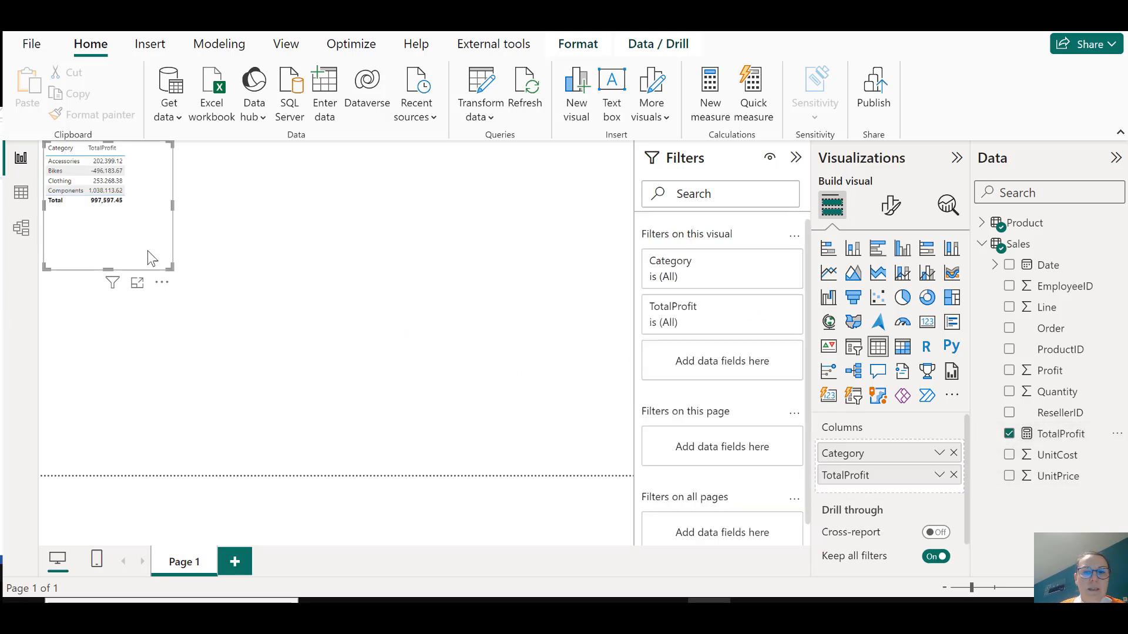
# Set the table visual's values font size to 15 and widen the visual slightly.
pyautogui.click(892, 205)
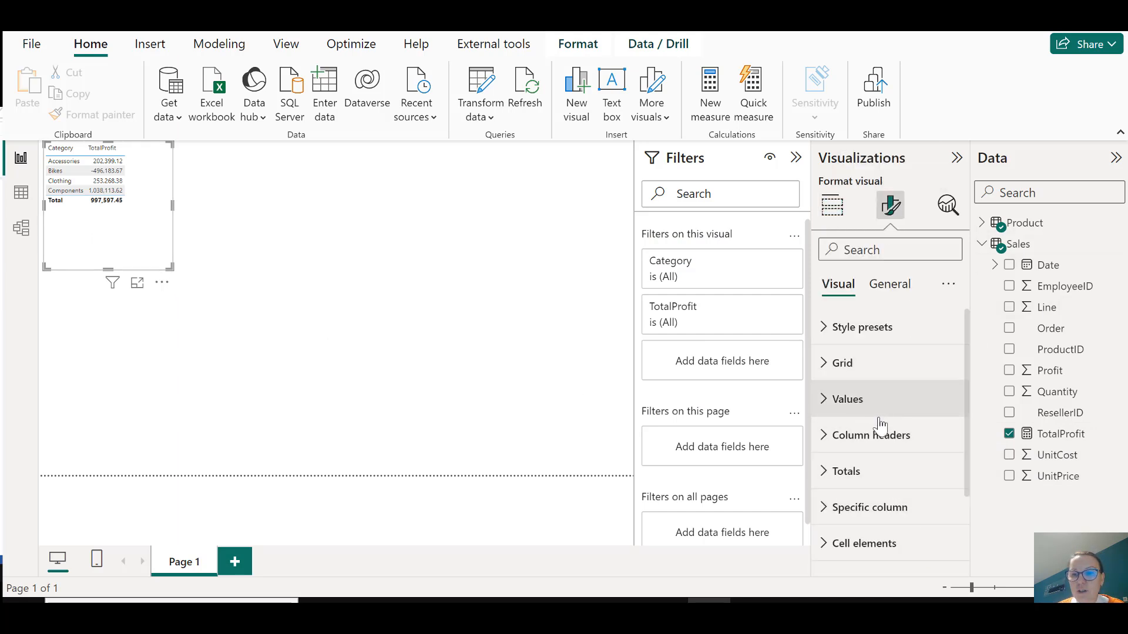
pyautogui.click(874, 400)
pyautogui.click(949, 483)
pyautogui.click(948, 482)
pyautogui.click(948, 482)
pyautogui.click(948, 483)
pyautogui.click(948, 483)
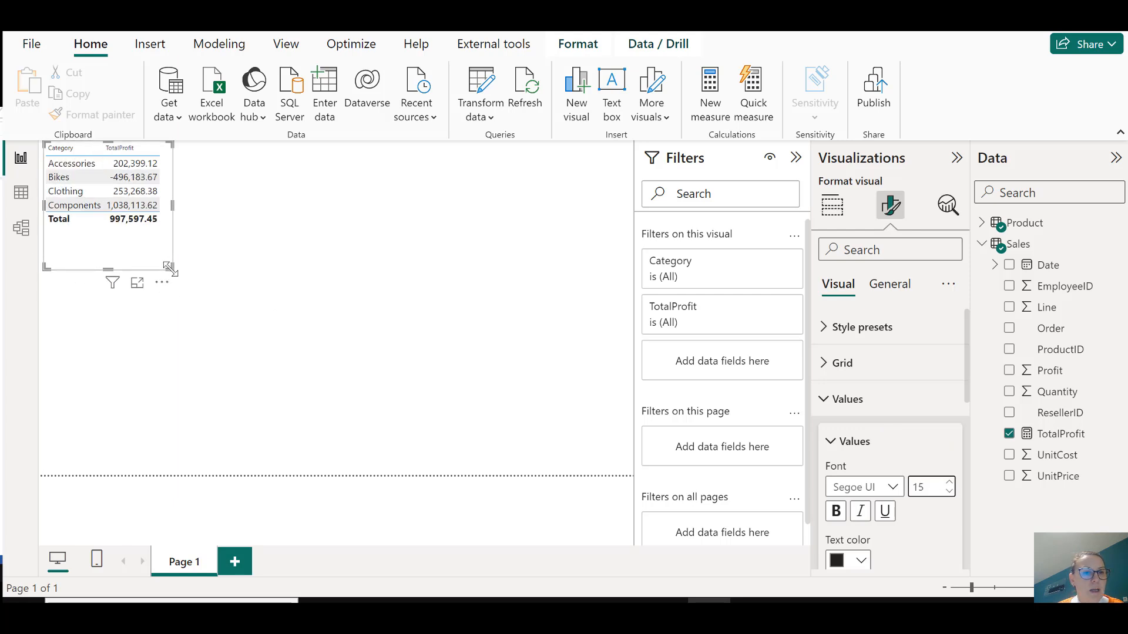
pyautogui.moveTo(171, 266); pyautogui.dragTo(198, 269)
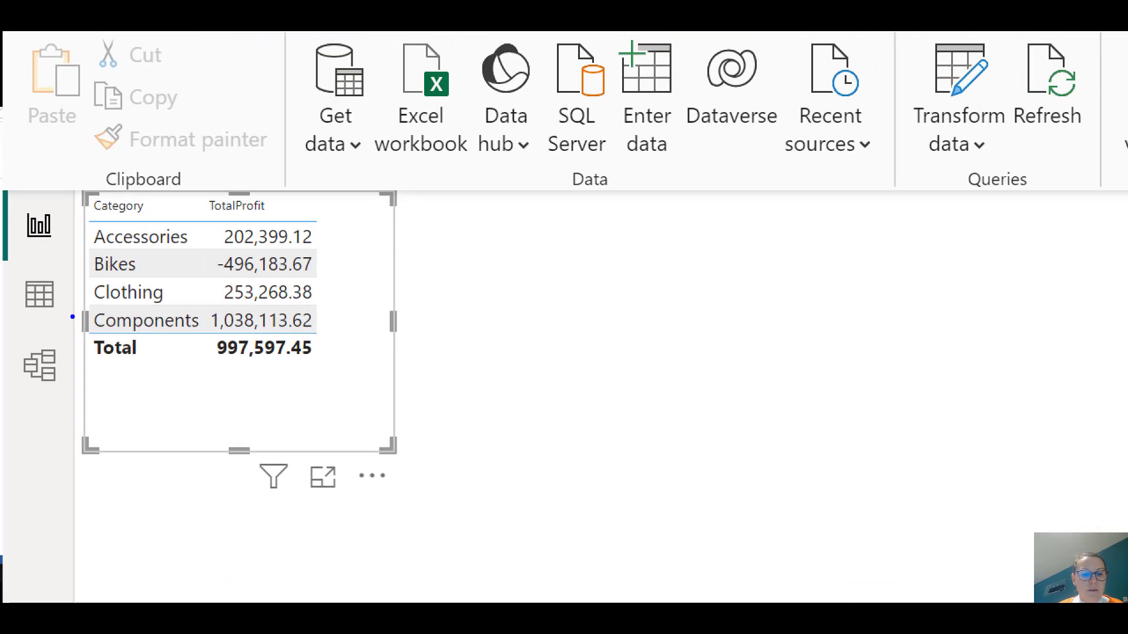
pyautogui.moveTo(242, 219); pyautogui.dragTo(277, 219)
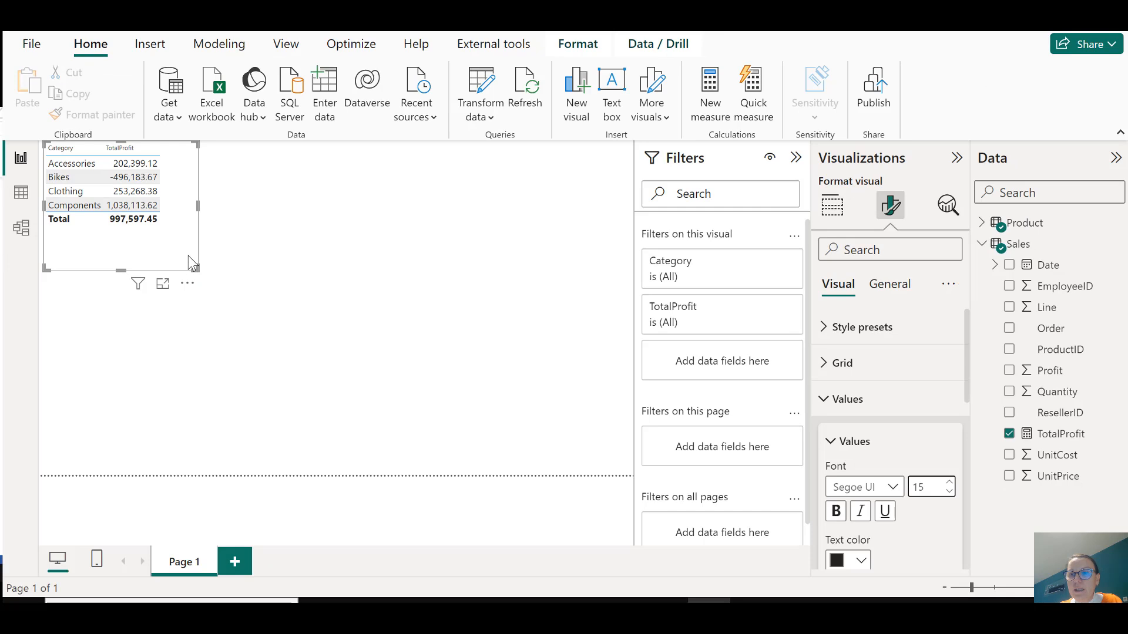
# Start a new measure in the Sales table named TotalProfit5per, with [TotalProfit] as the first term of its formula.
pyautogui.rightClick(1022, 246)
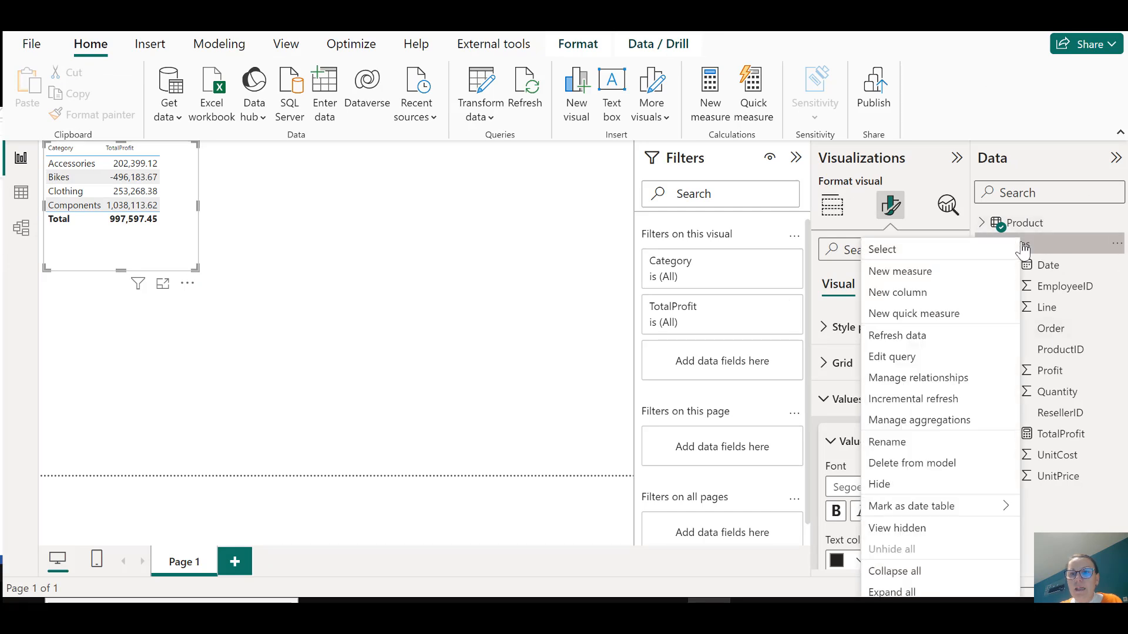
pyautogui.click(959, 279)
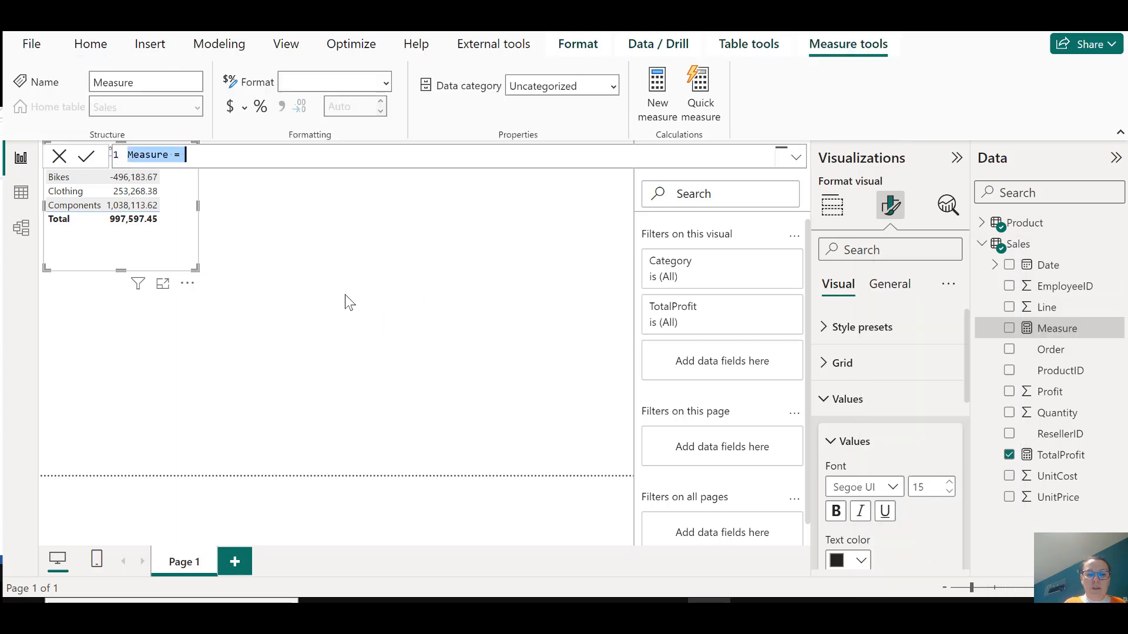
pyautogui.write('Tota')
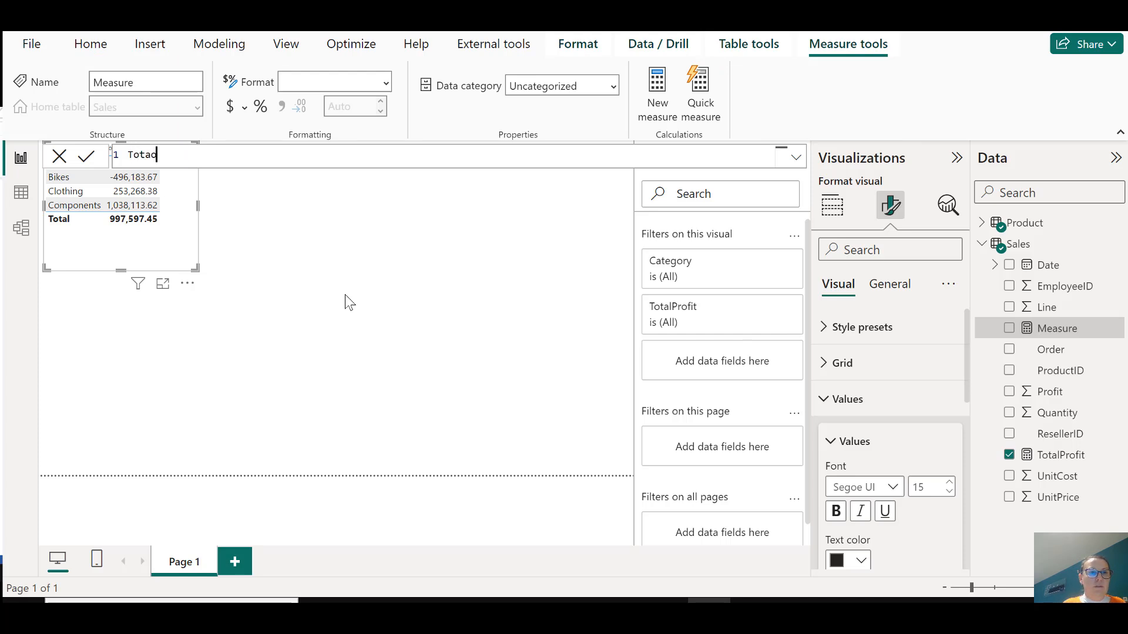
pyautogui.write('lProfit5')
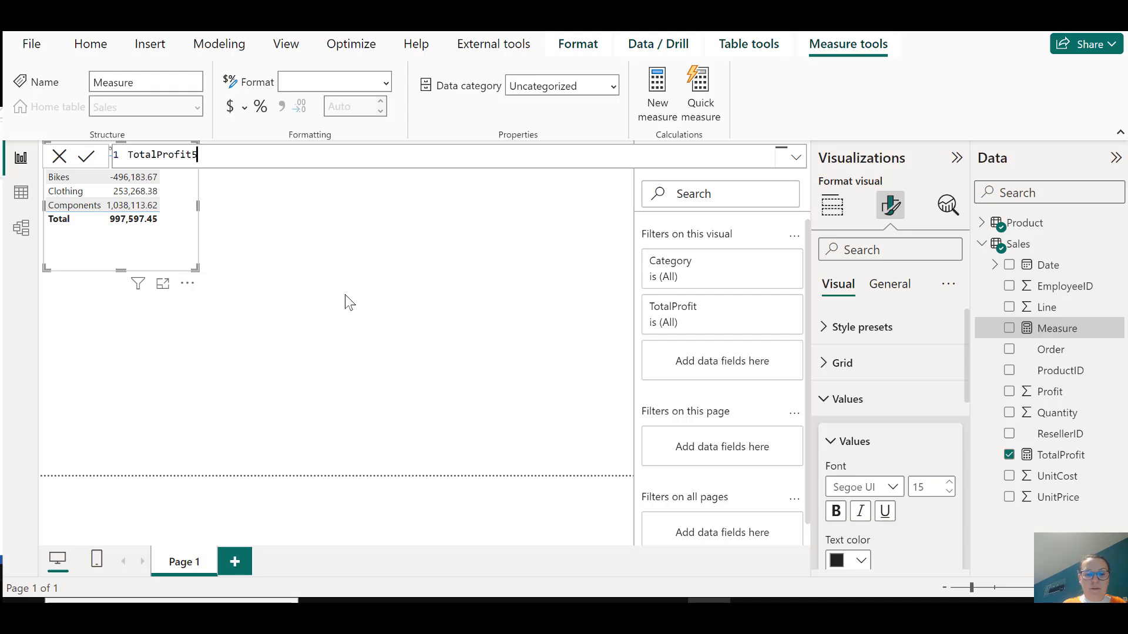
pyautogui.write('per')
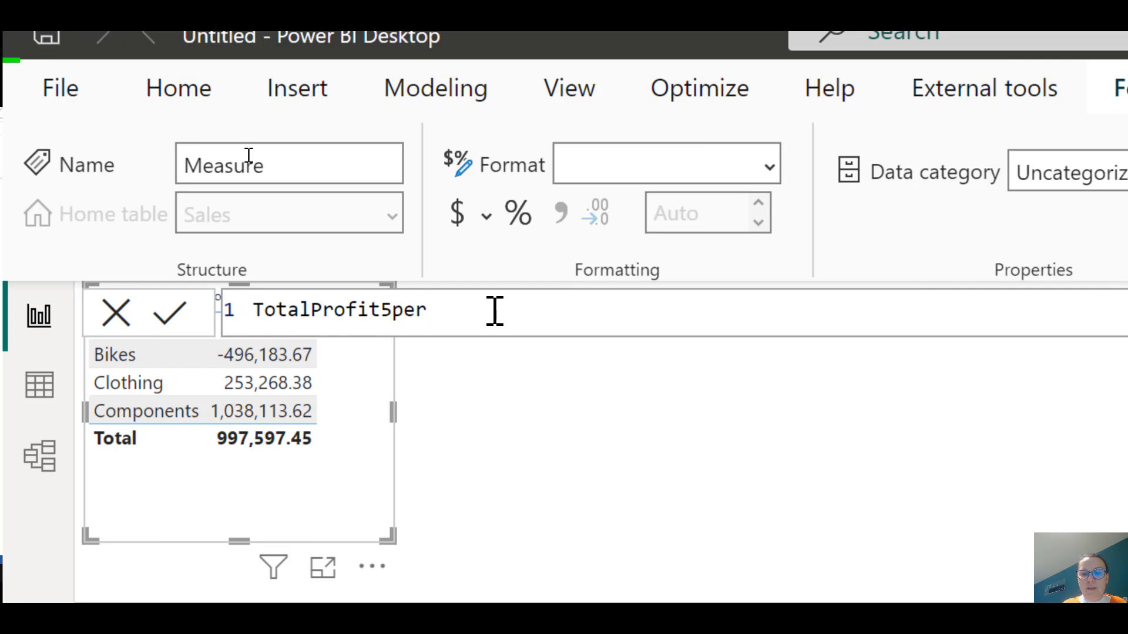
pyautogui.write('=')
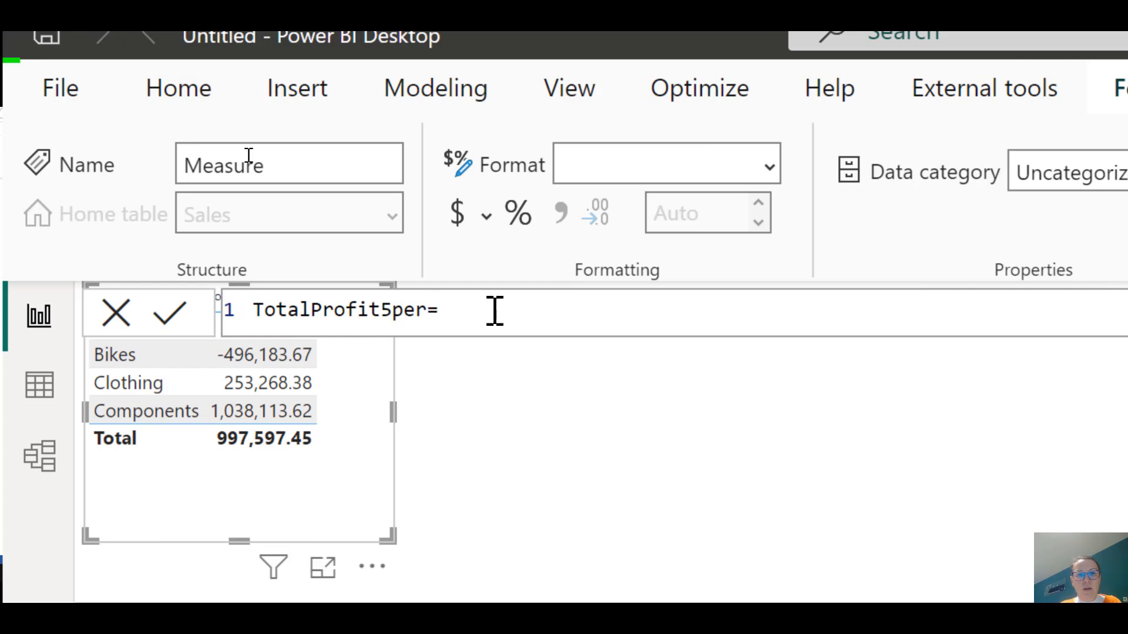
pyautogui.write('to')
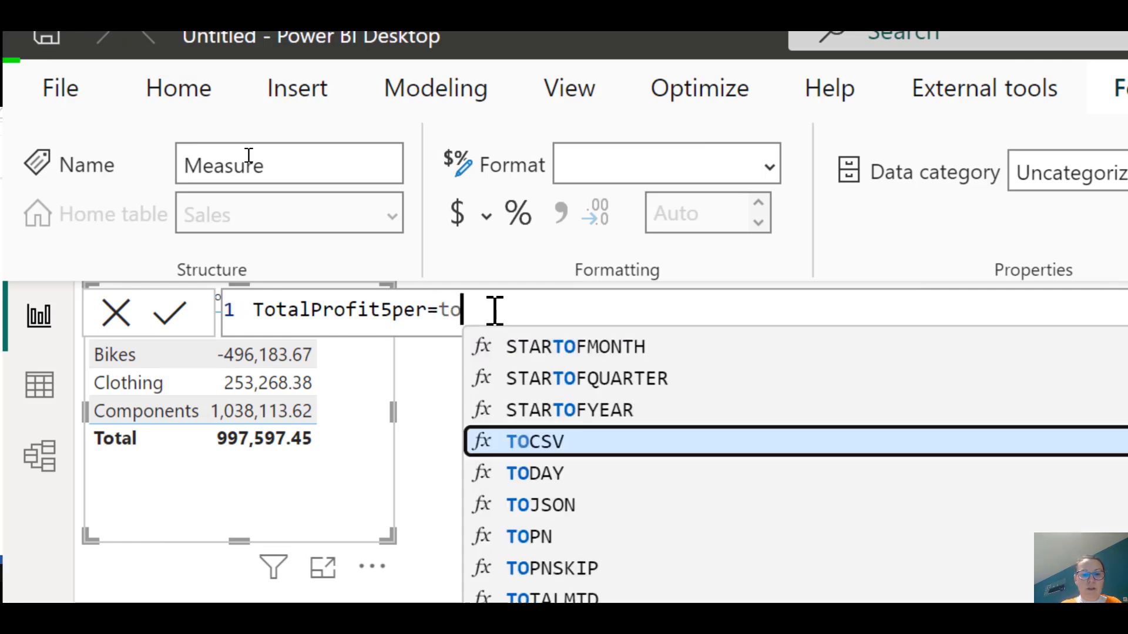
pyautogui.write('t')
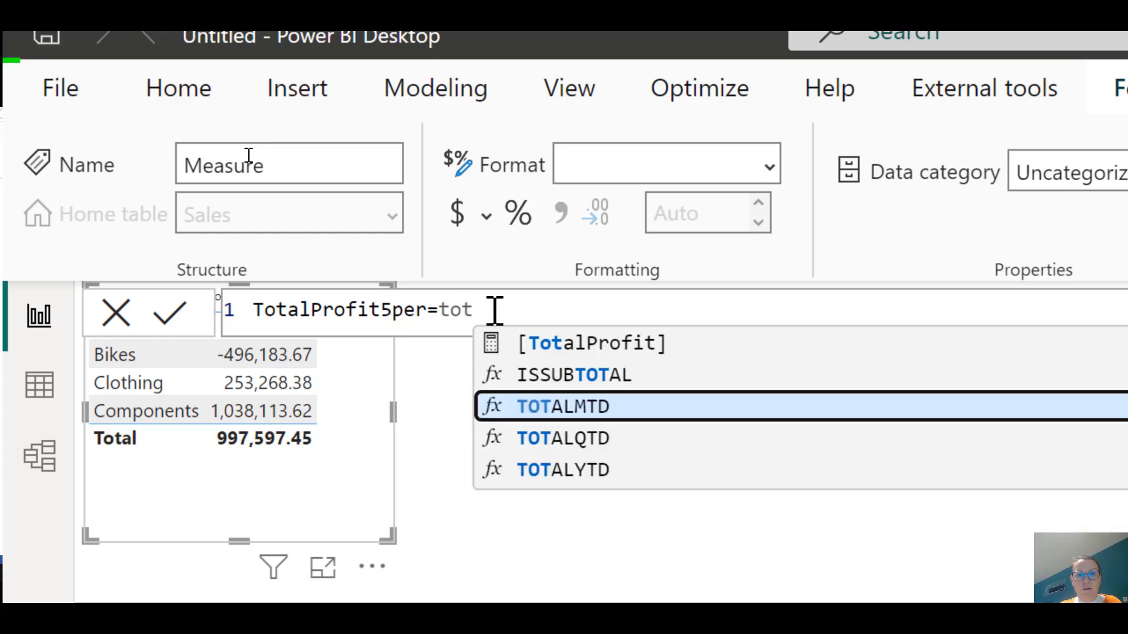
pyautogui.press('Up')
pyautogui.press('Up')
pyautogui.press('Tab')
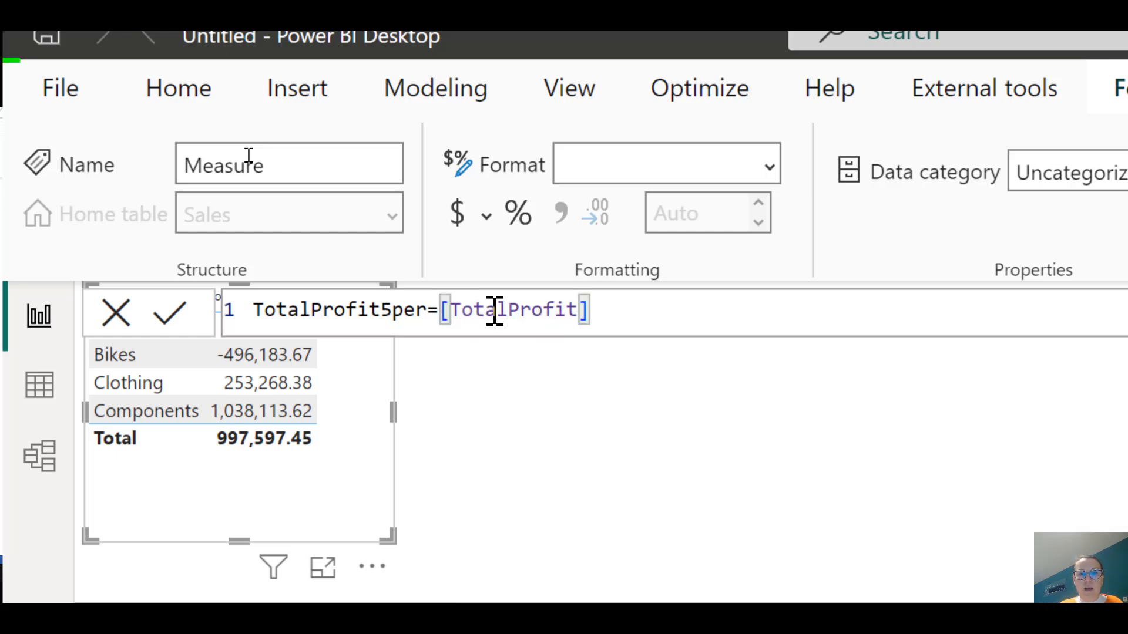
# Complete the measure's formula as TotalProfit5per=[TotalProfit]+[TotalProfit]*0.05 and commit it.
pyautogui.write('+to')
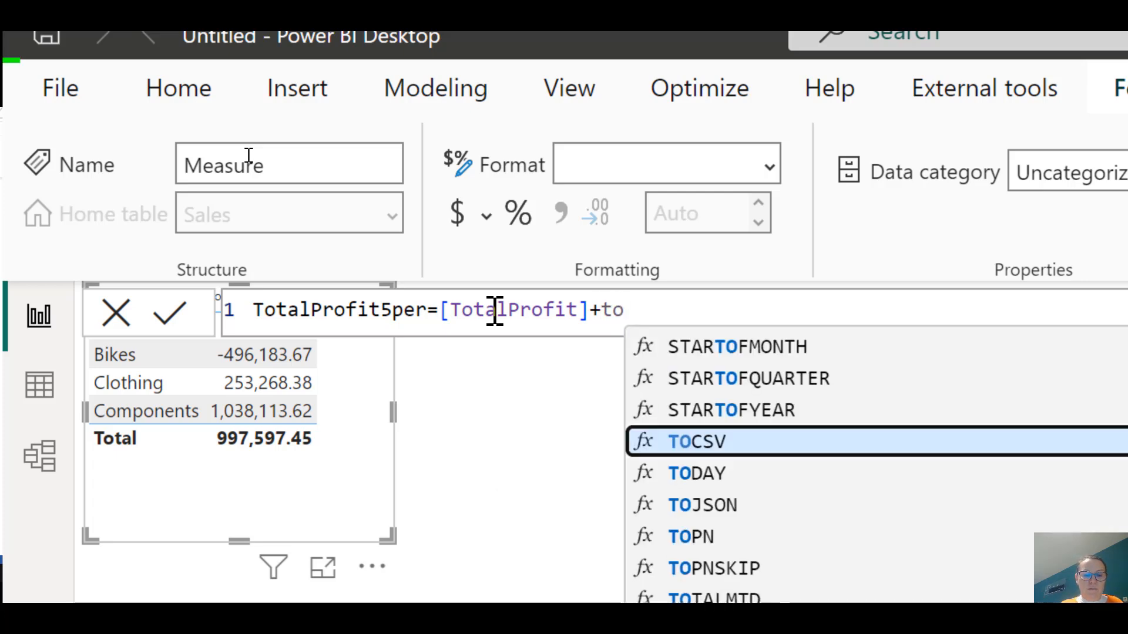
pyautogui.write('t')
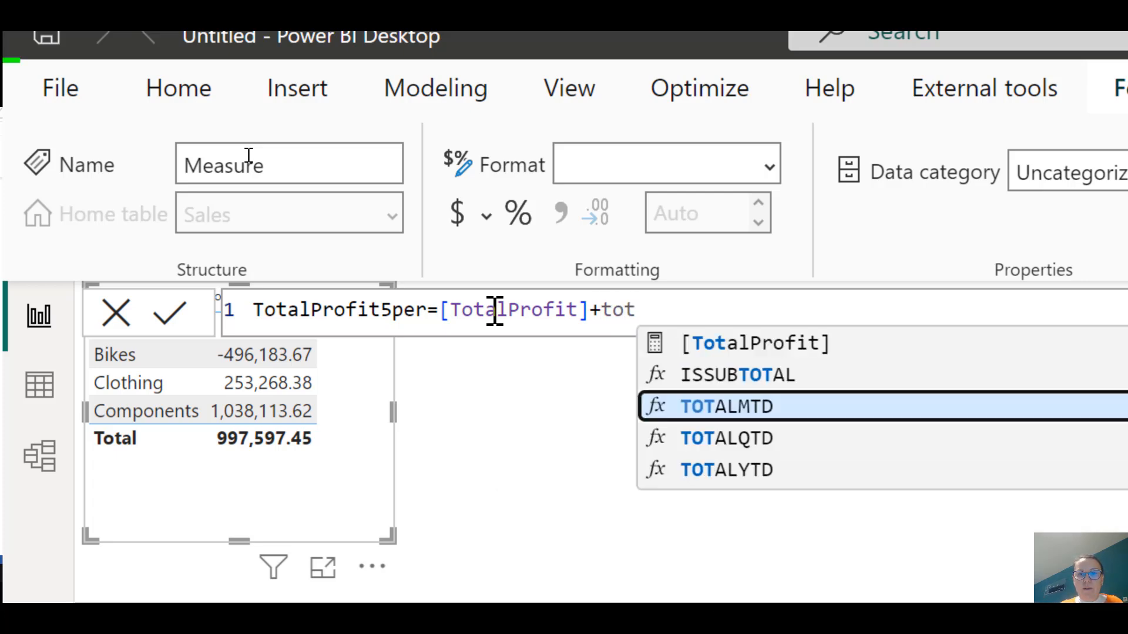
pyautogui.press('Up')
pyautogui.press('Up')
pyautogui.press('Tab')
pyautogui.write('*5%')
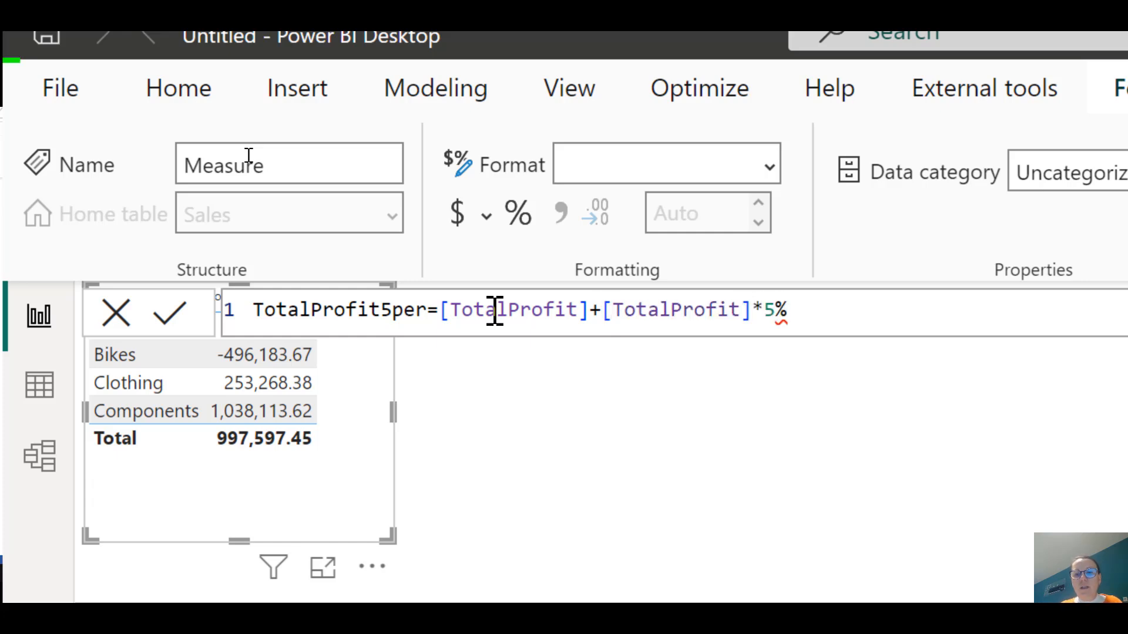
pyautogui.press('BackSpace')
pyautogui.press('BackSpace')
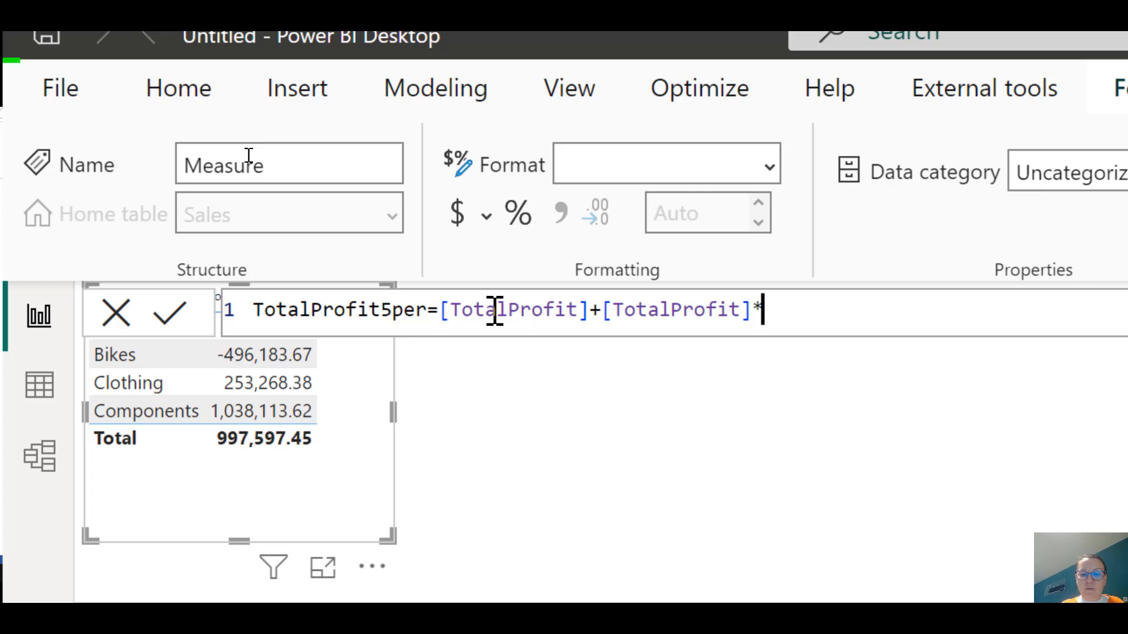
pyautogui.write('0.05')
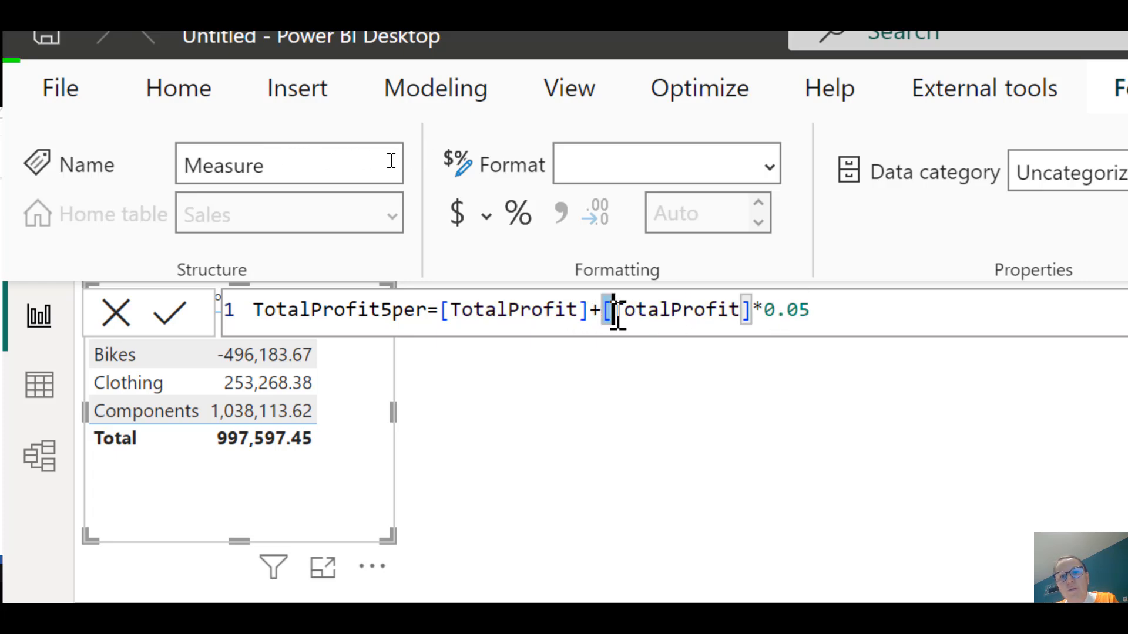
pyautogui.moveTo(604, 311); pyautogui.dragTo(919, 320)
pyautogui.click(881, 317)
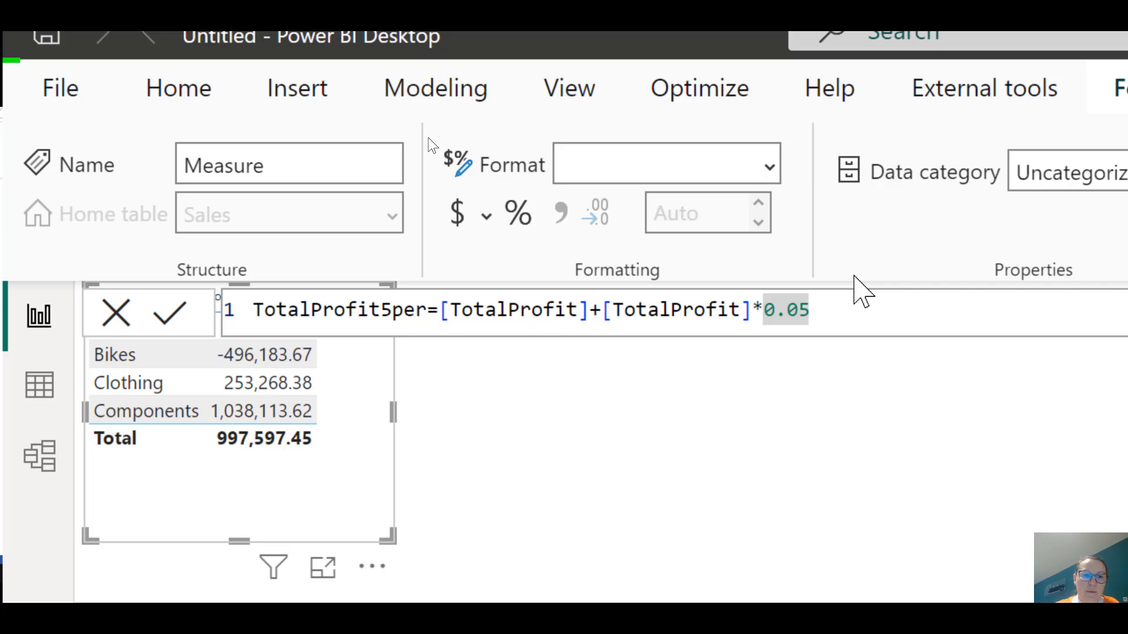
pyautogui.press('Return')
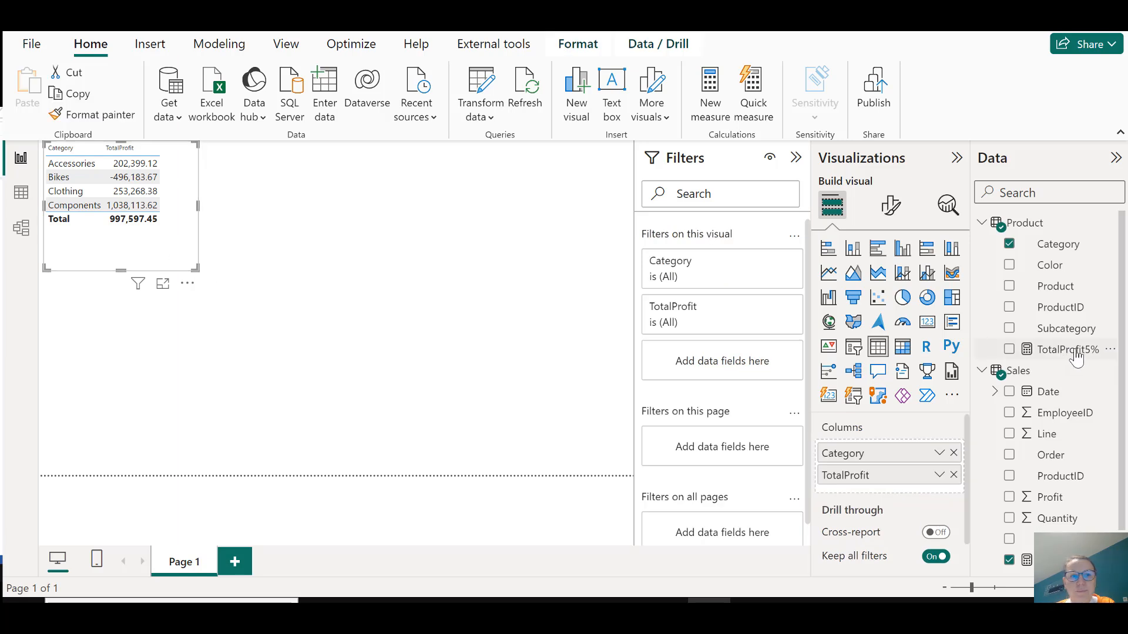
# Add the TotalProfit5% measure to the Category table visual, then widen the visual and move it away from the page corner.
pyautogui.click(1008, 350)
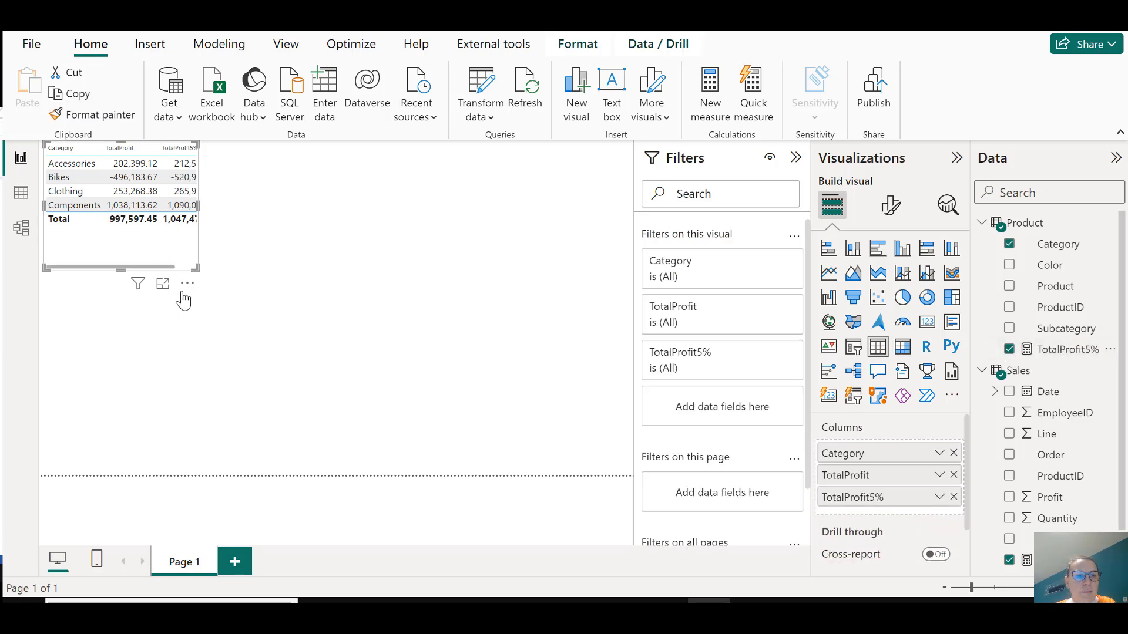
pyautogui.moveTo(195, 268); pyautogui.dragTo(296, 271)
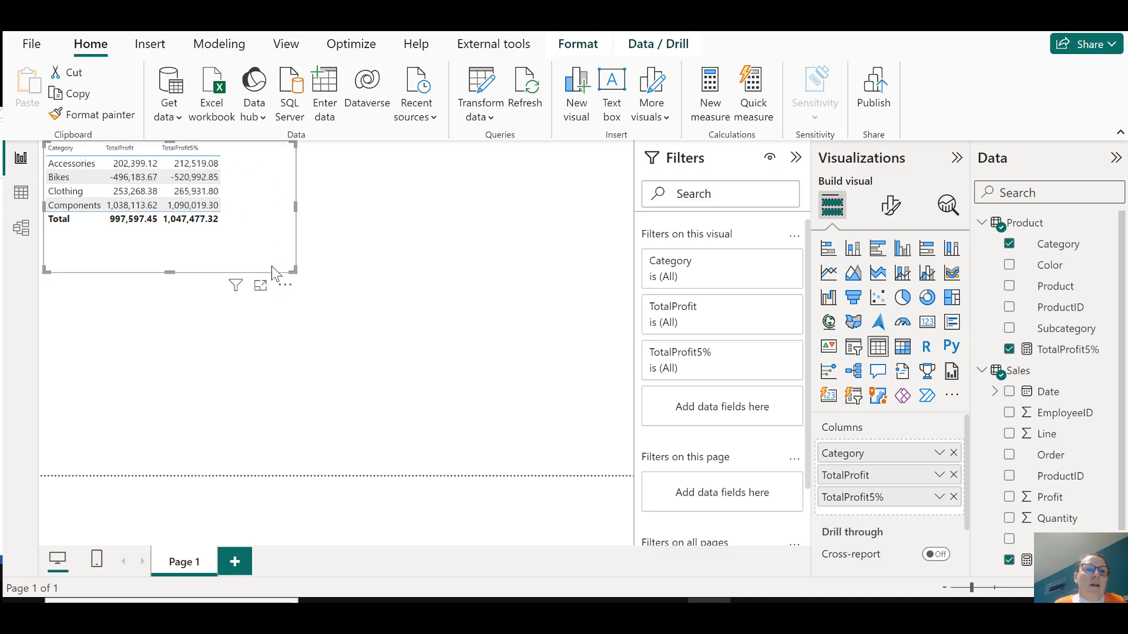
pyautogui.moveTo(276, 271); pyautogui.dragTo(326, 349)
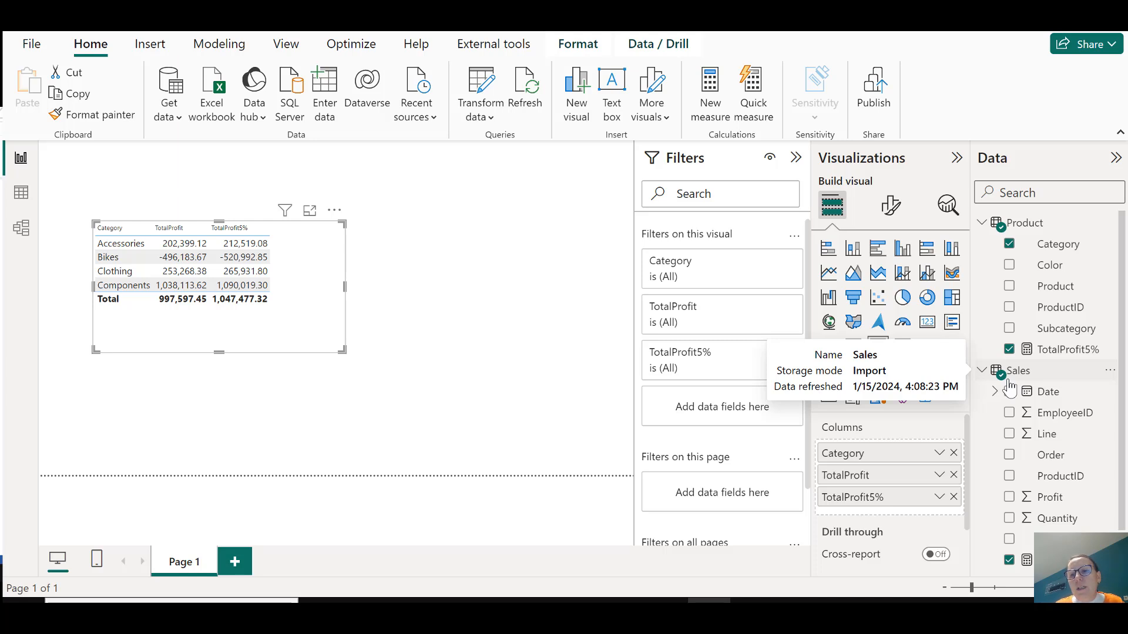
# Remove the TotalProfit5% measure from the table visual and move the visual further down the page.
pyautogui.click(1009, 350)
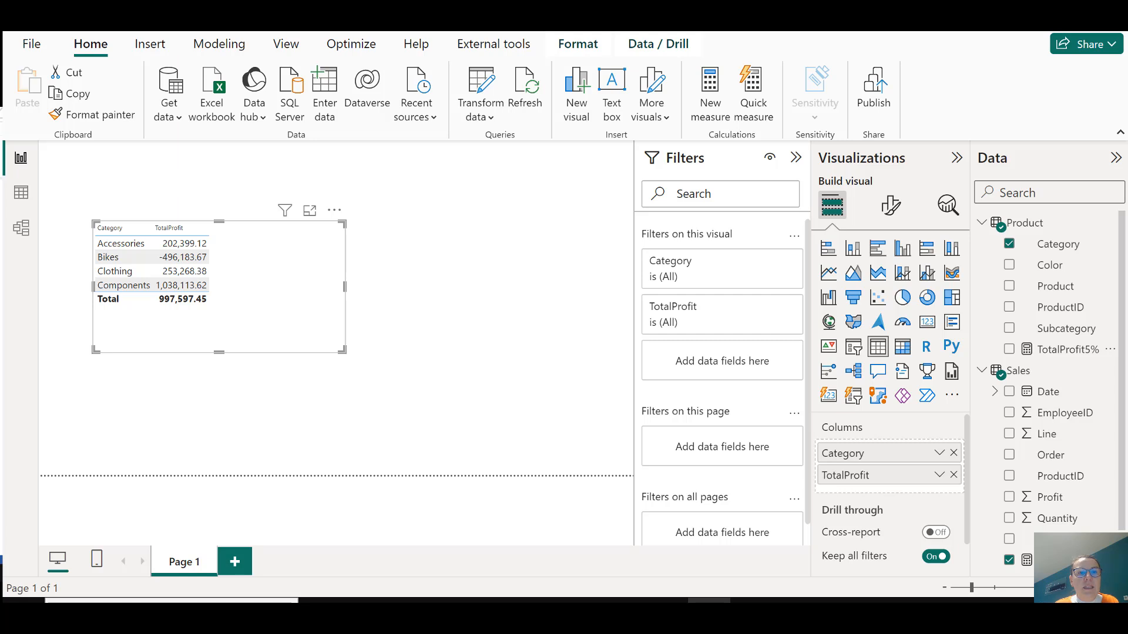
pyautogui.moveTo(281, 259); pyautogui.dragTo(277, 316)
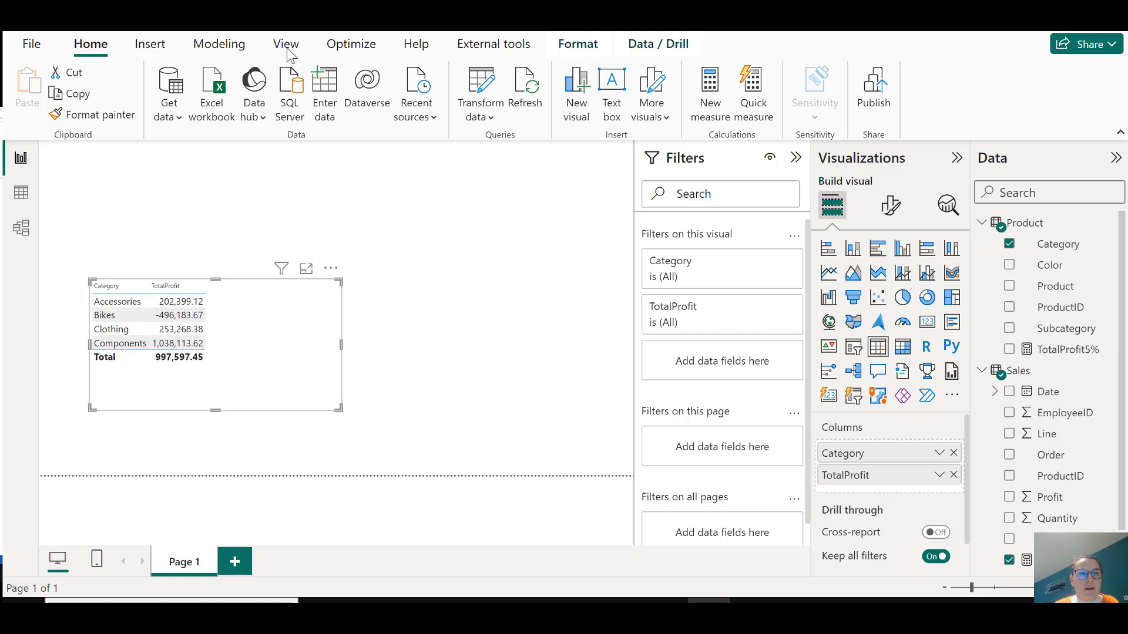
# Set up a new numeric range parameter and name it MyProfitIncrease.
pyautogui.click(222, 49)
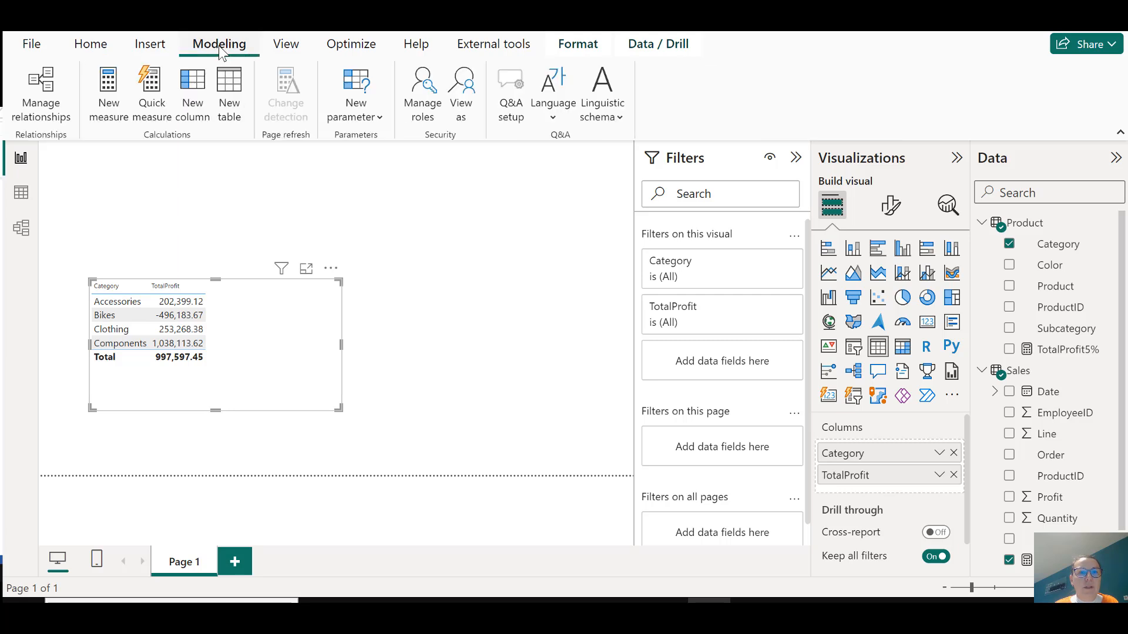
pyautogui.click(373, 115)
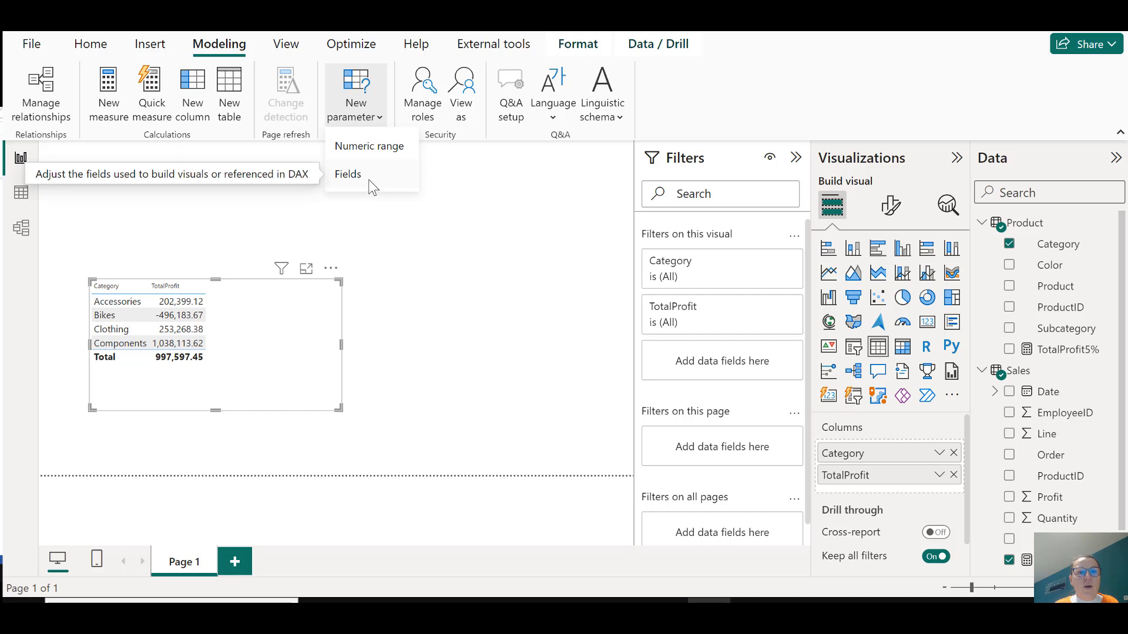
pyautogui.click(388, 148)
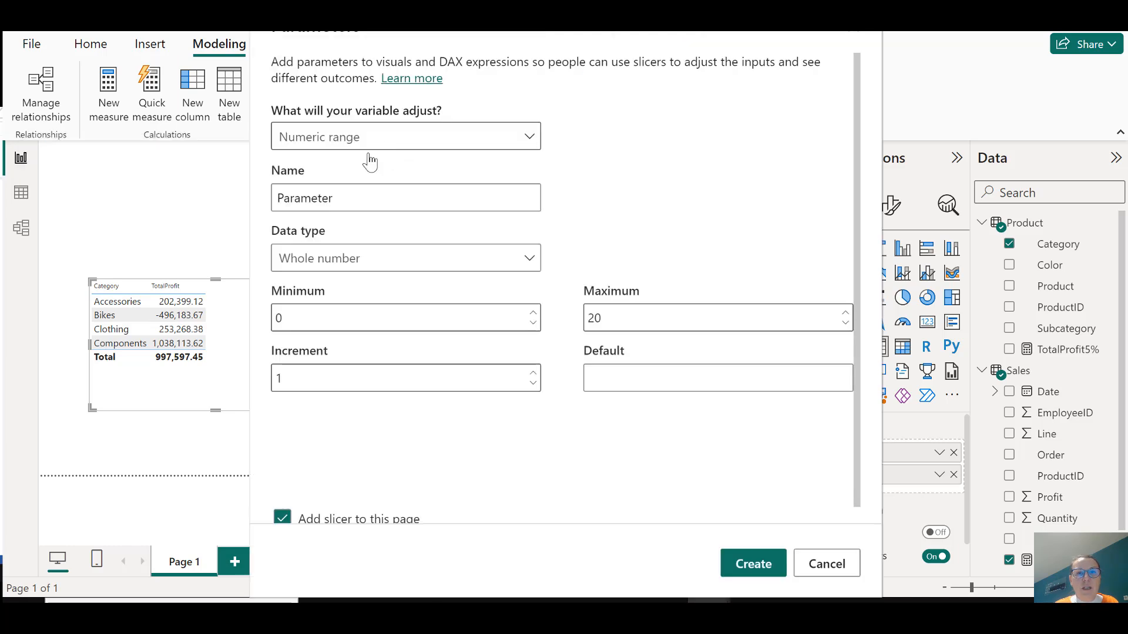
pyautogui.moveTo(623, 35); pyautogui.dragTo(597, 31)
pyautogui.click(410, 138)
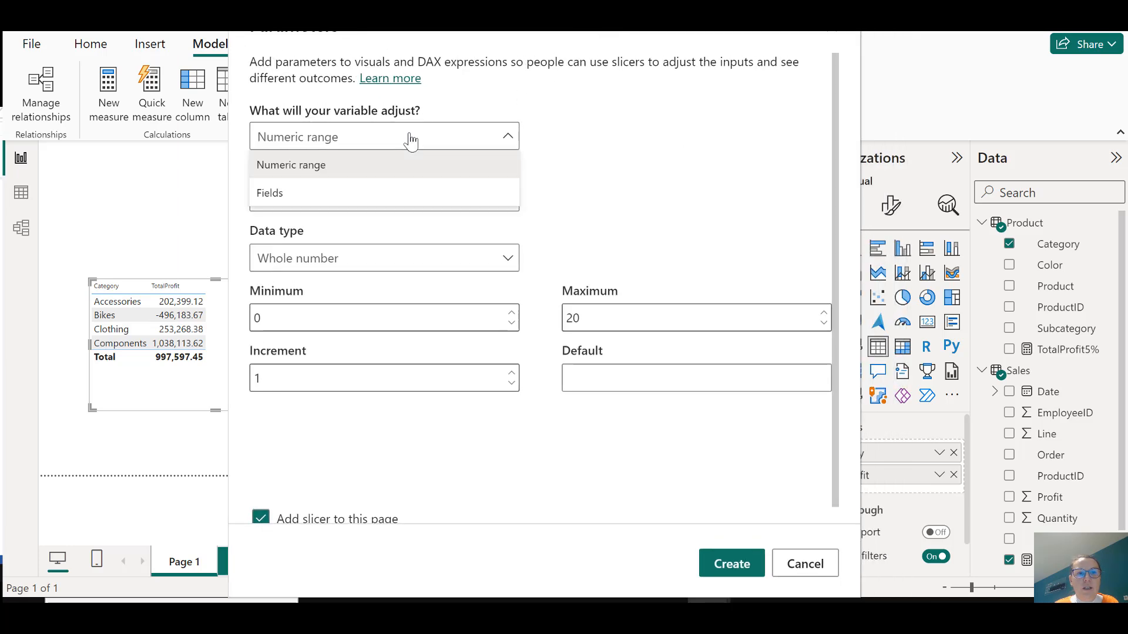
pyautogui.click(376, 165)
pyautogui.moveTo(346, 201); pyautogui.dragTo(244, 202)
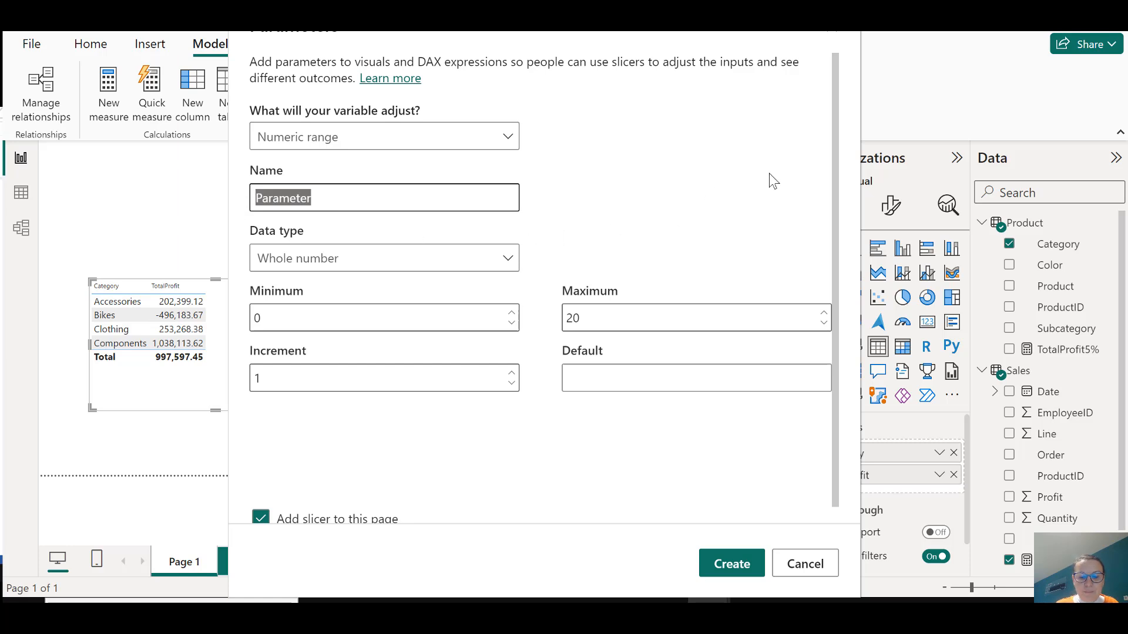
pyautogui.write('MyProfitIncrea')
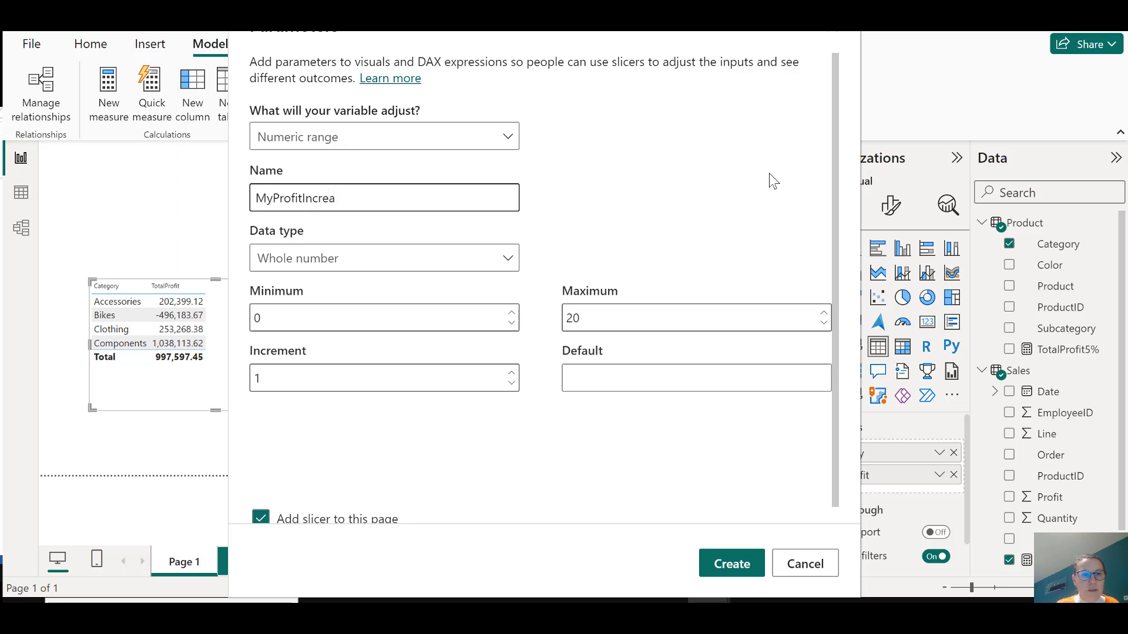
pyautogui.write('se')
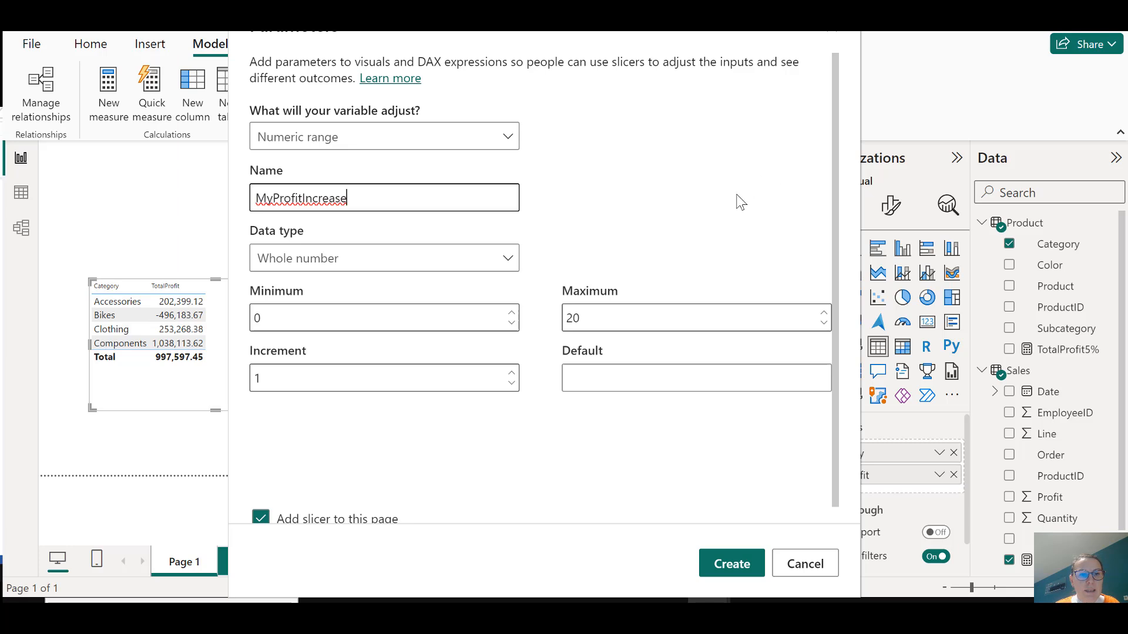
# Create the parameter as a whole number from 0 to 20 with increment 1 and a page slicer, and expand its table's fields.
pyautogui.click(336, 272)
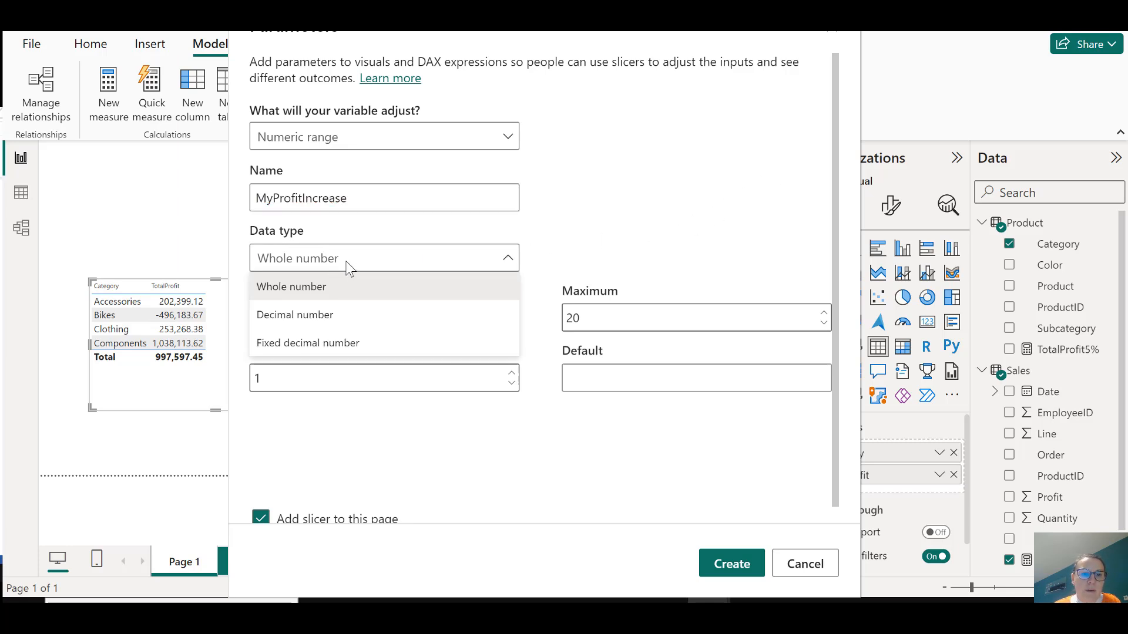
pyautogui.click(347, 261)
pyautogui.click(248, 311)
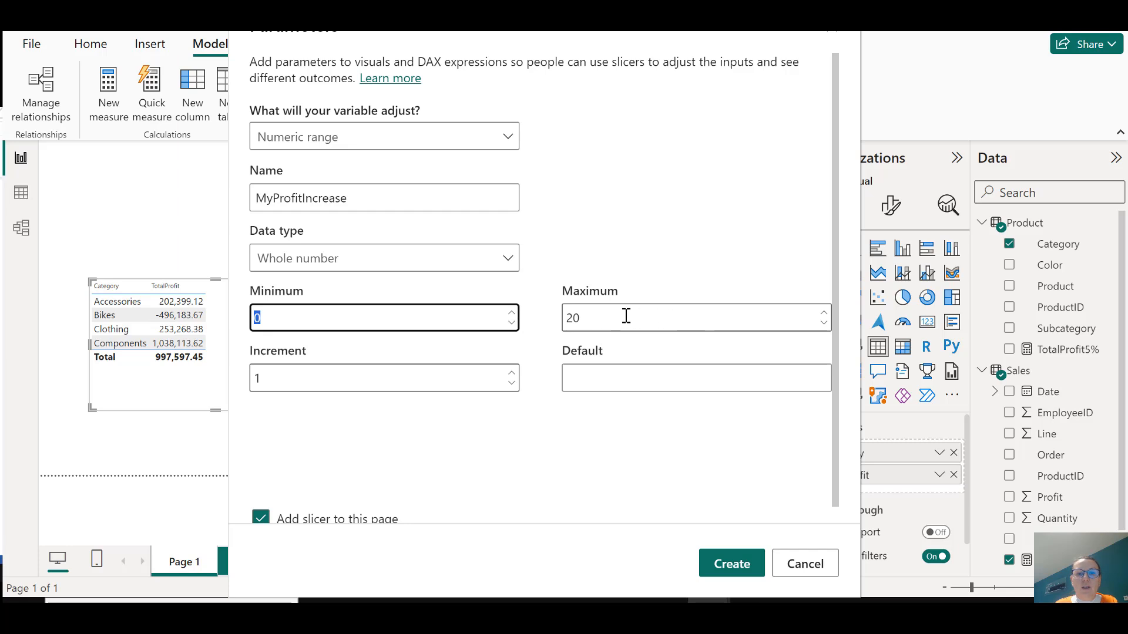
pyautogui.click(565, 318)
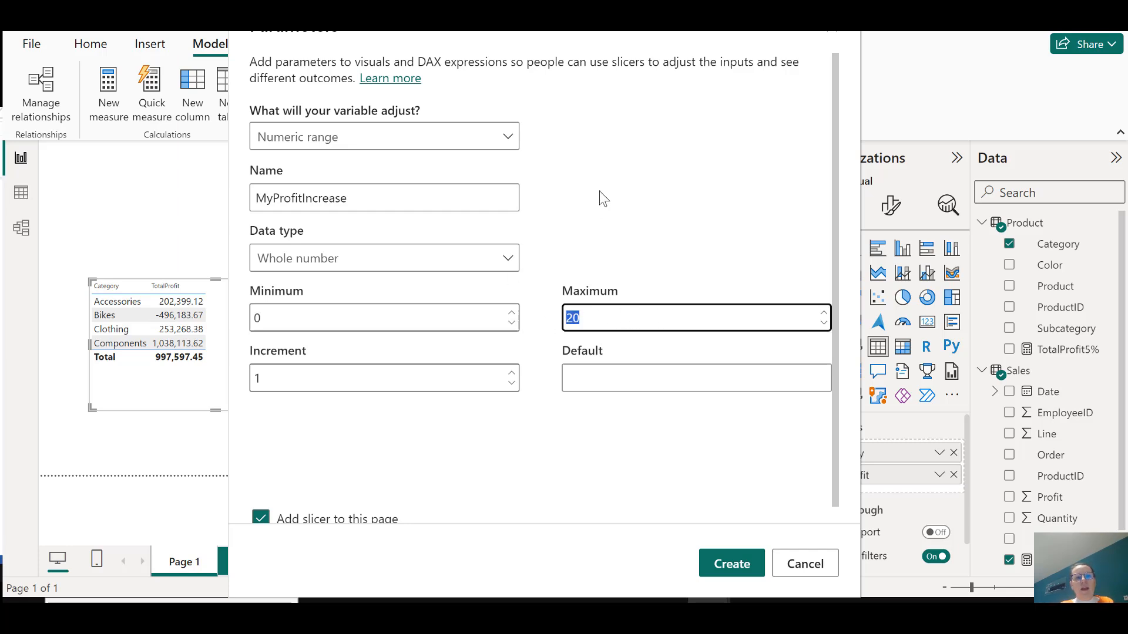
pyautogui.click(260, 378)
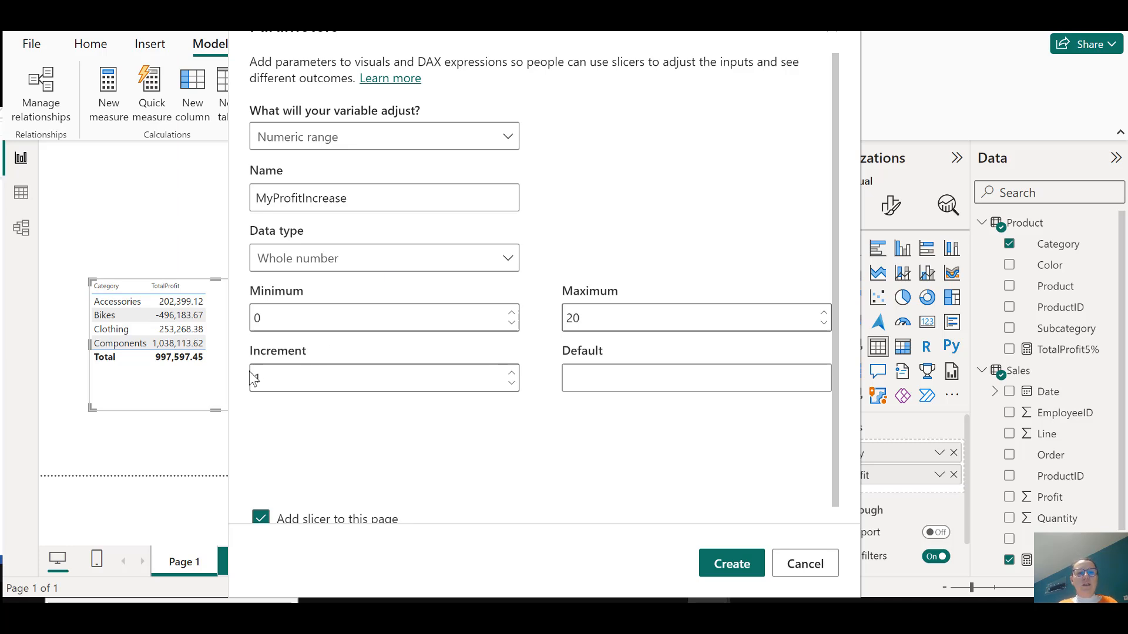
pyautogui.moveTo(259, 378); pyautogui.dragTo(253, 377)
pyautogui.click(525, 454)
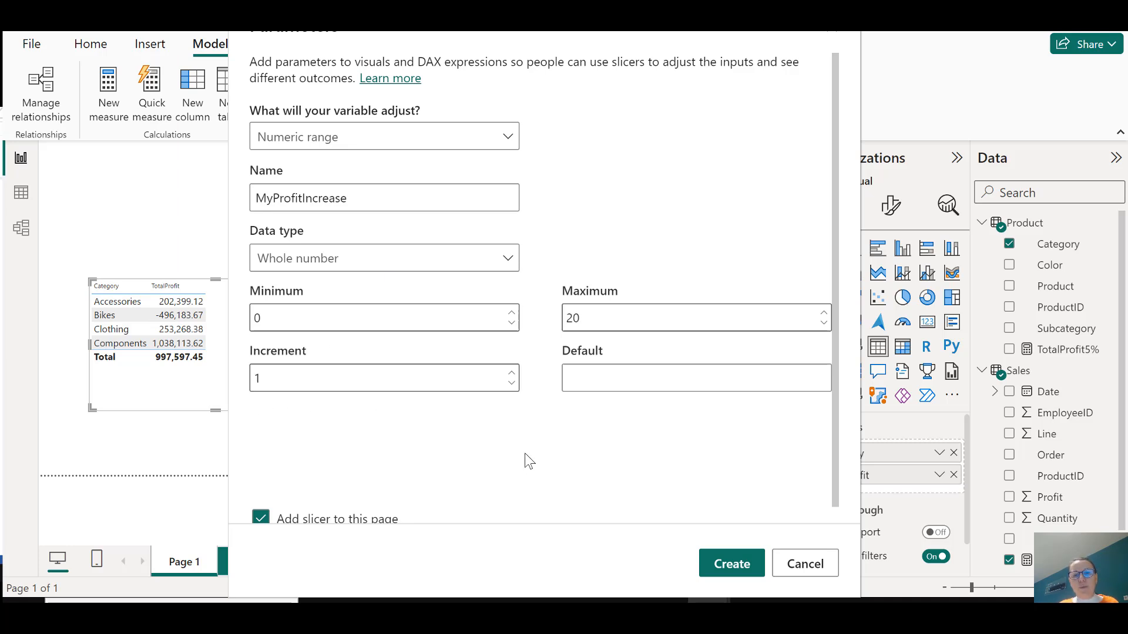
pyautogui.click(731, 565)
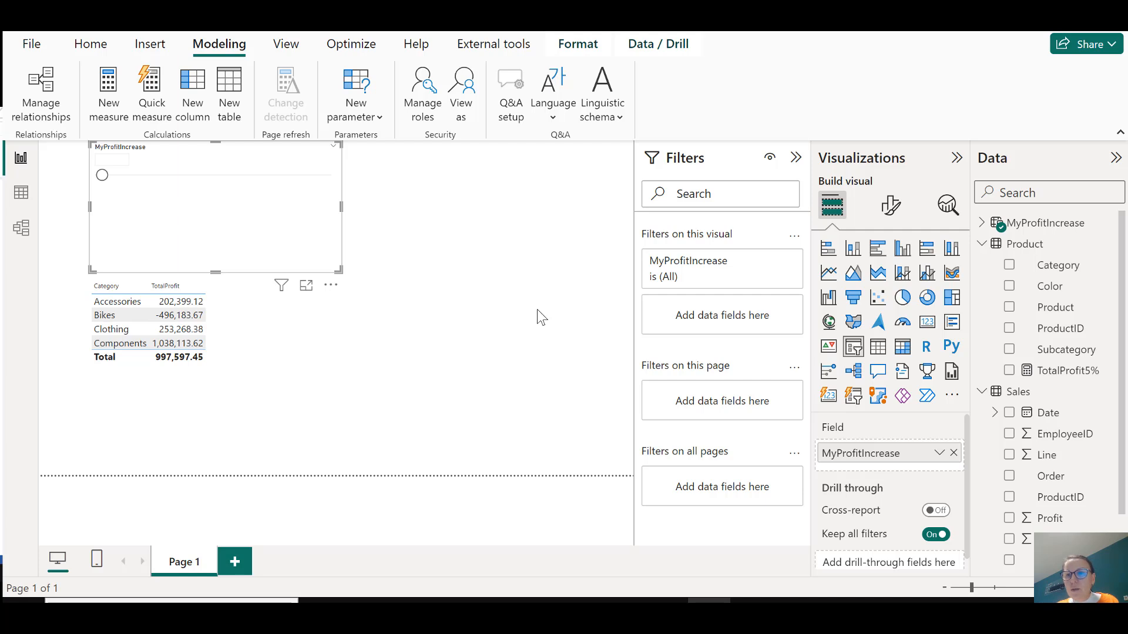
pyautogui.click(982, 223)
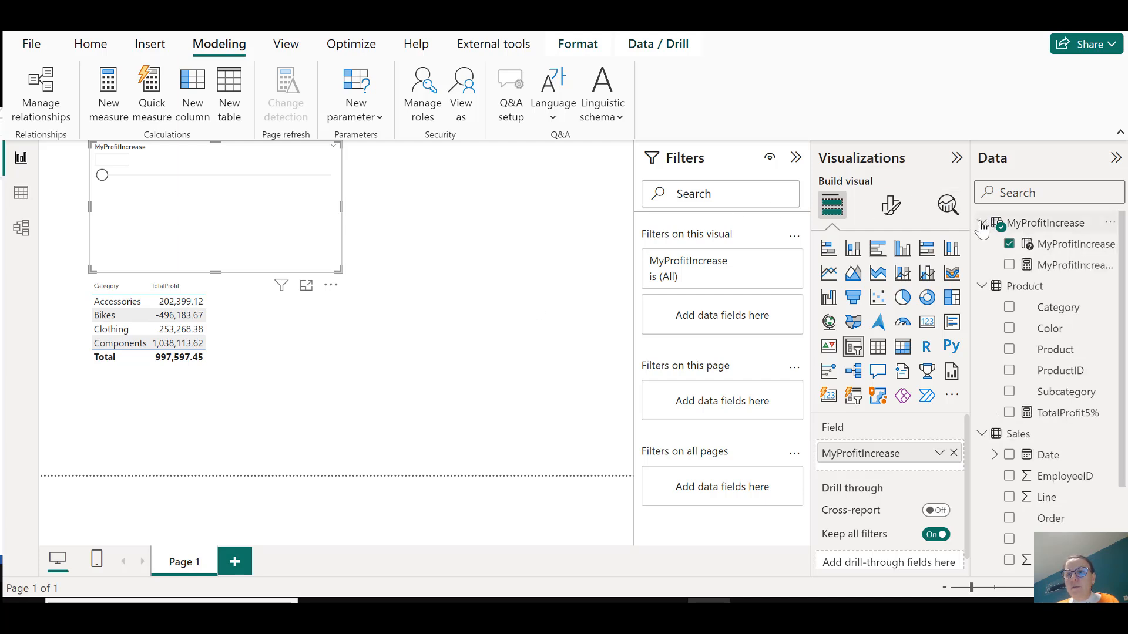
# Collapse the Product and Sales tables in the field list and examine the two fields inside the MyProfitIncrease table.
pyautogui.click(982, 224)
pyautogui.click(981, 244)
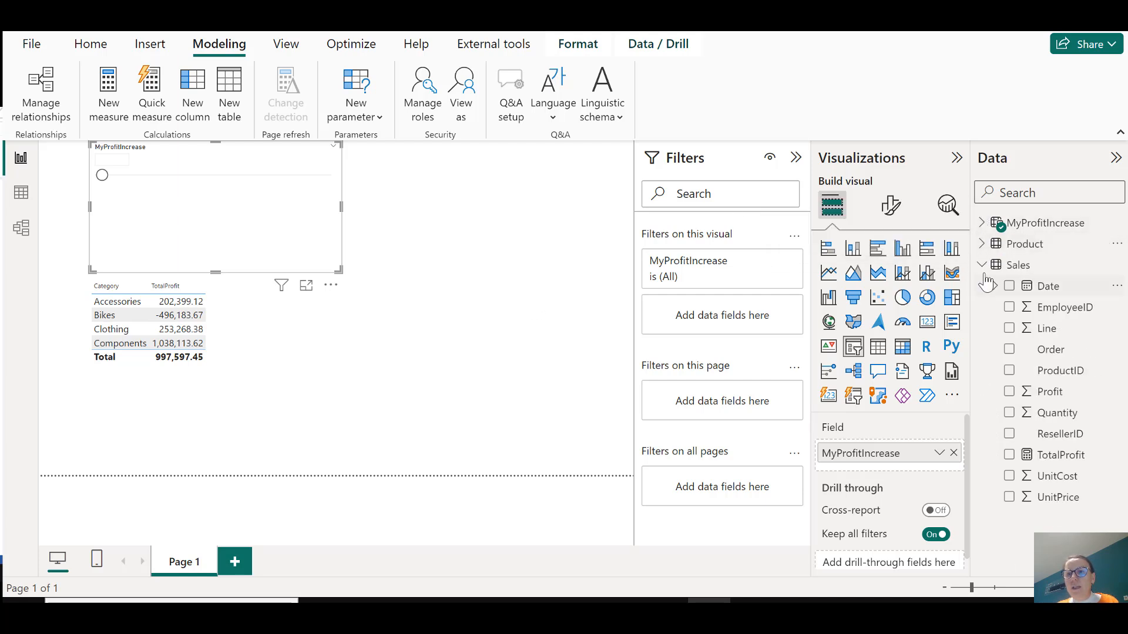
pyautogui.click(1035, 265)
pyautogui.hotkey('ctrl', '1')
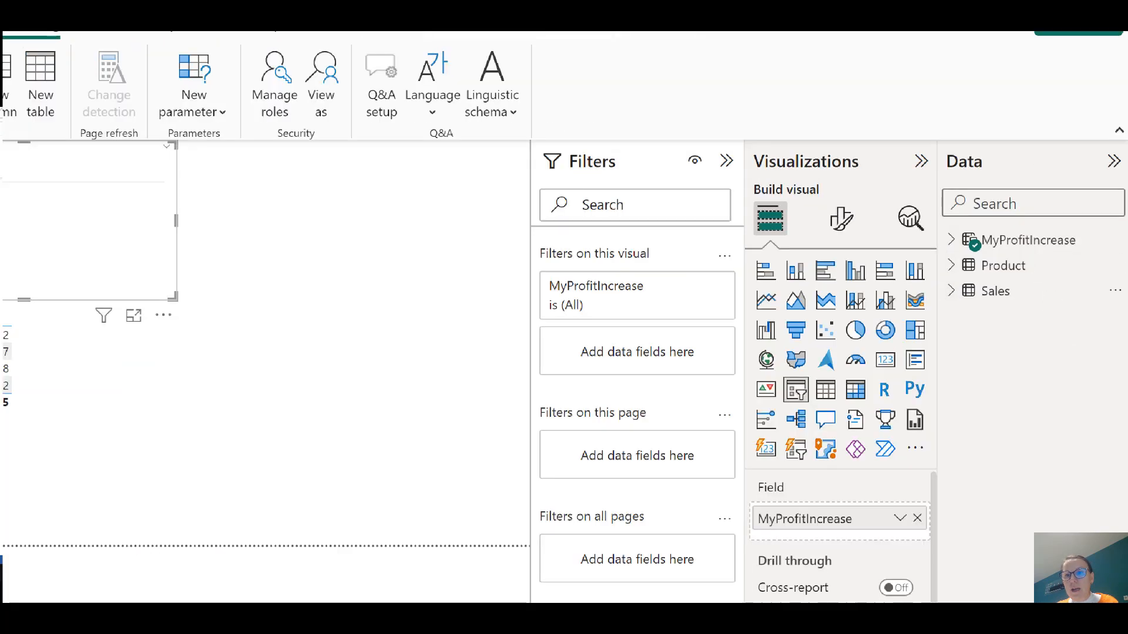
pyautogui.click(984, 307)
pyautogui.moveTo(933, 280); pyautogui.dragTo(1038, 271)
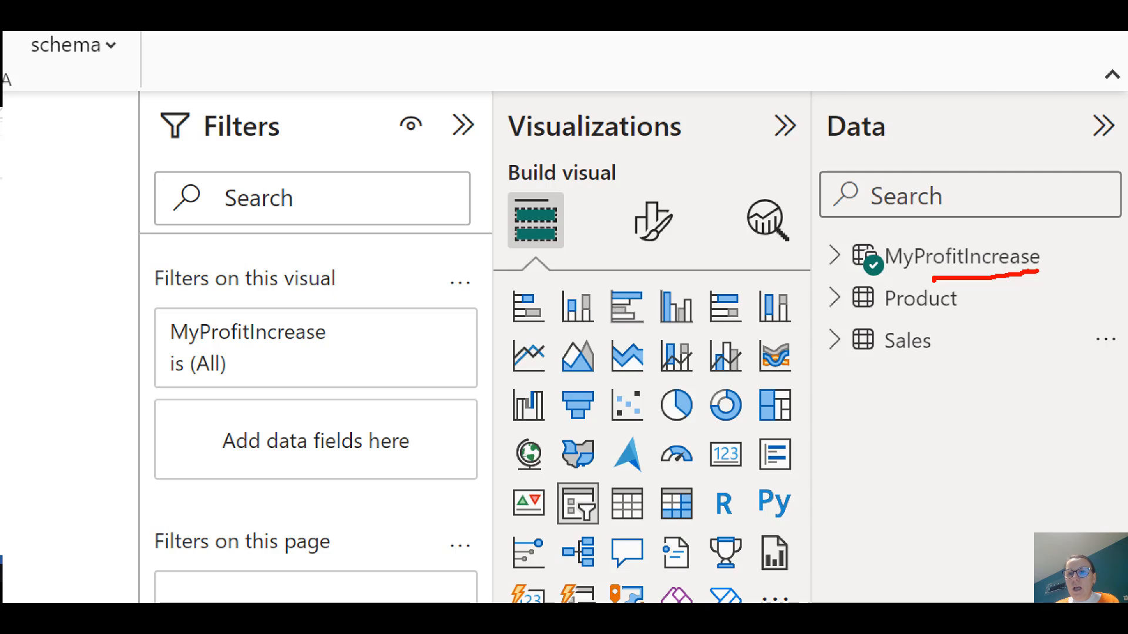
pyautogui.press('Escape')
pyautogui.click(981, 224)
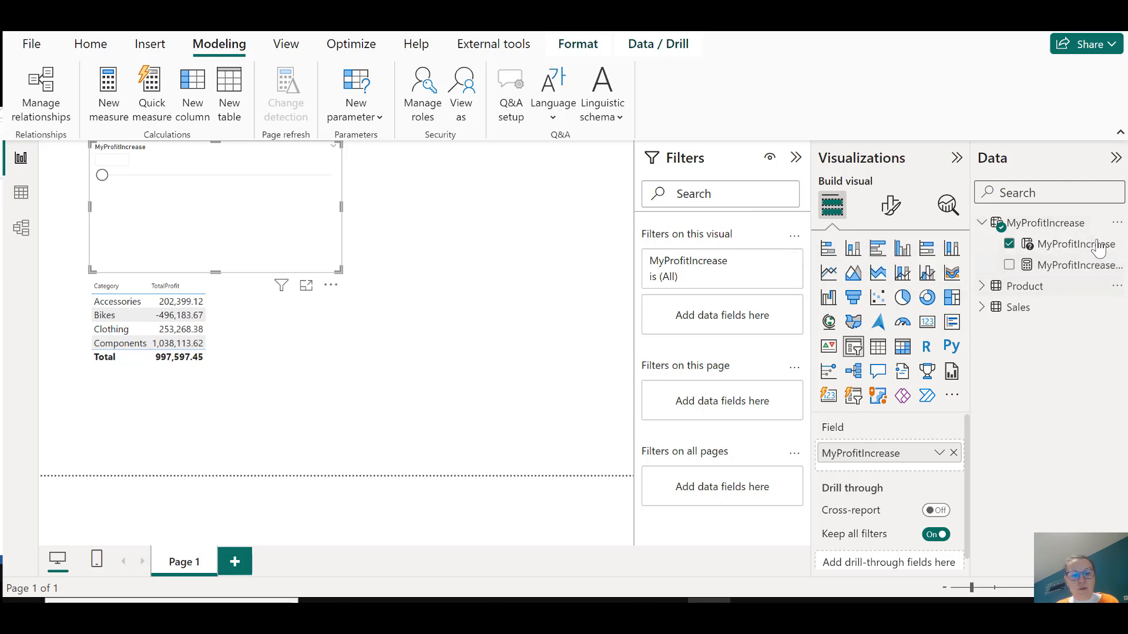
pyautogui.hotkey('ctrl', '1')
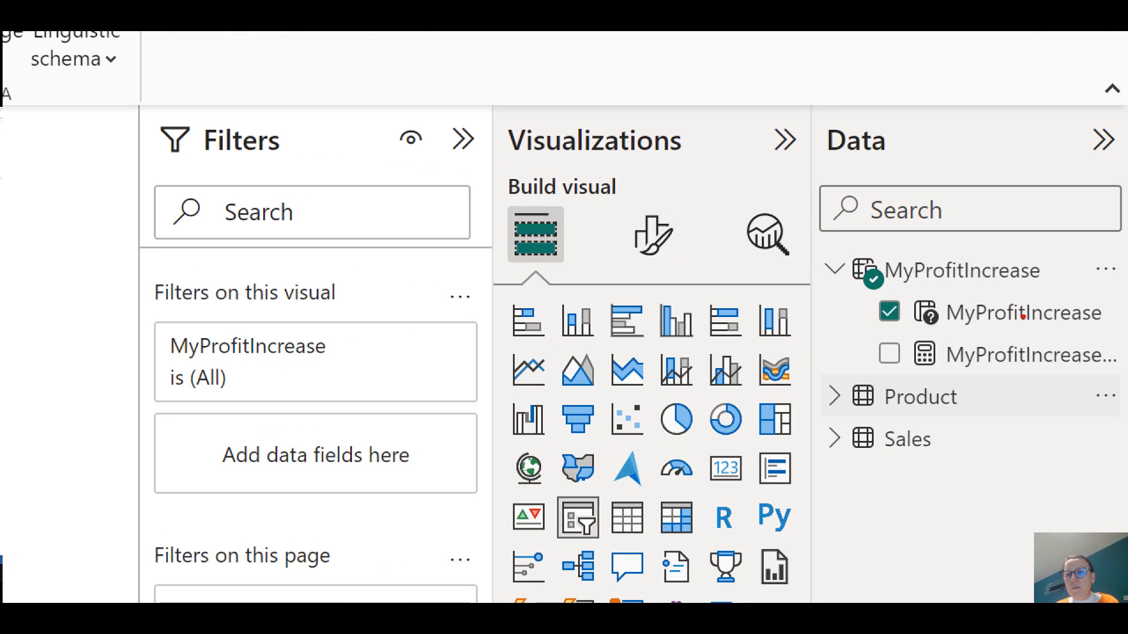
pyautogui.moveTo(950, 332); pyautogui.dragTo(989, 332)
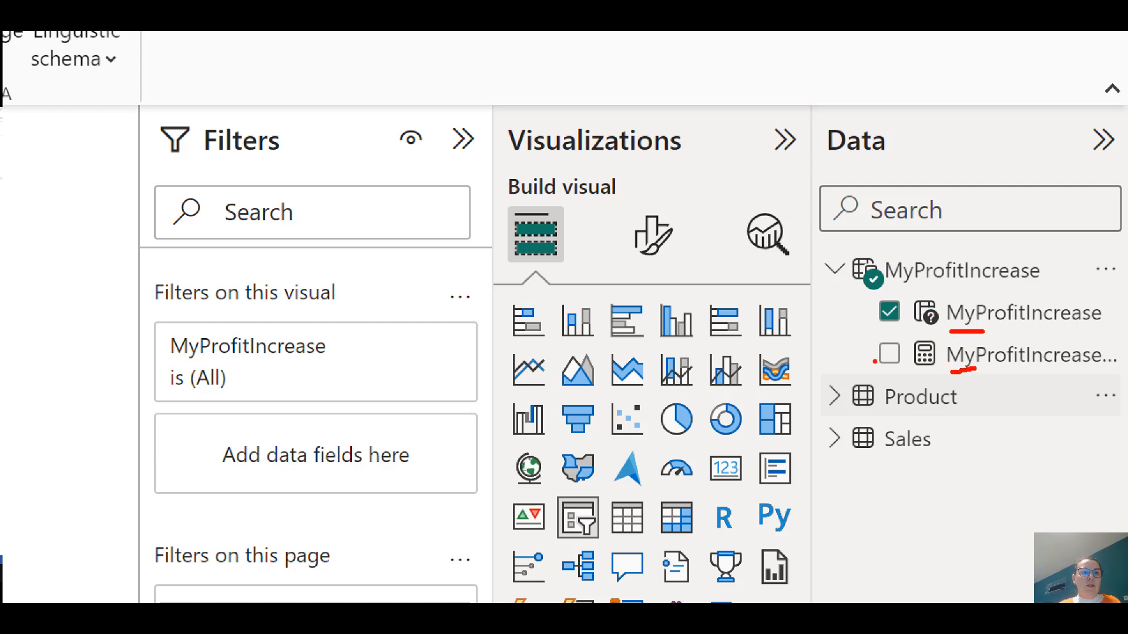
pyautogui.press('Escape')
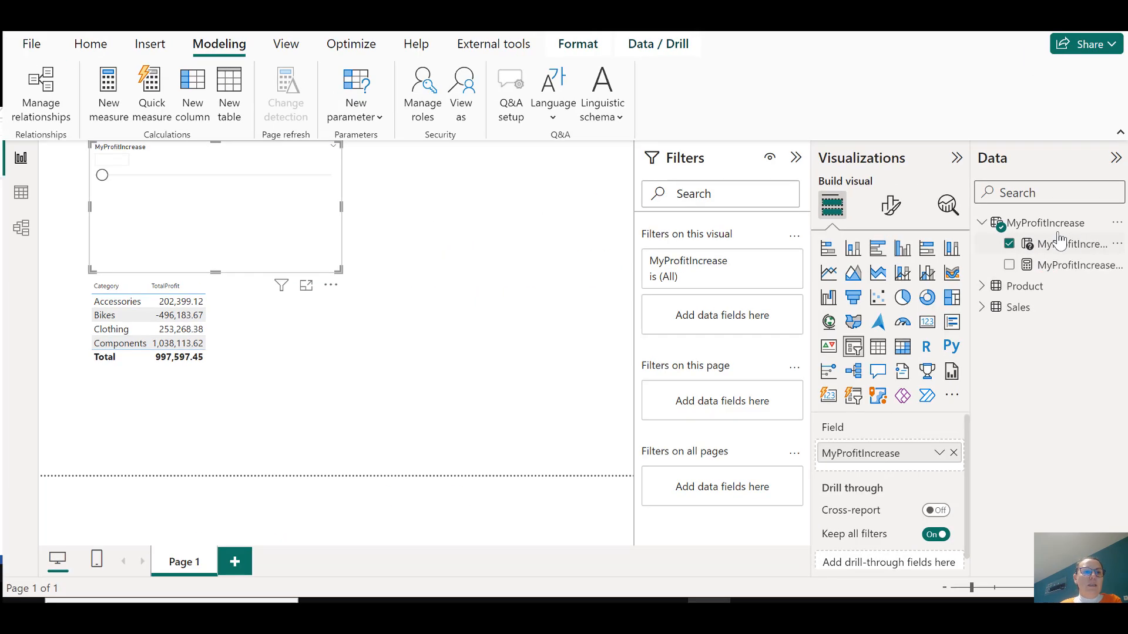
# Show the MyProfitIncrease table in Table view and examine its generated value column and GENERATESERIES formula.
pyautogui.click(21, 196)
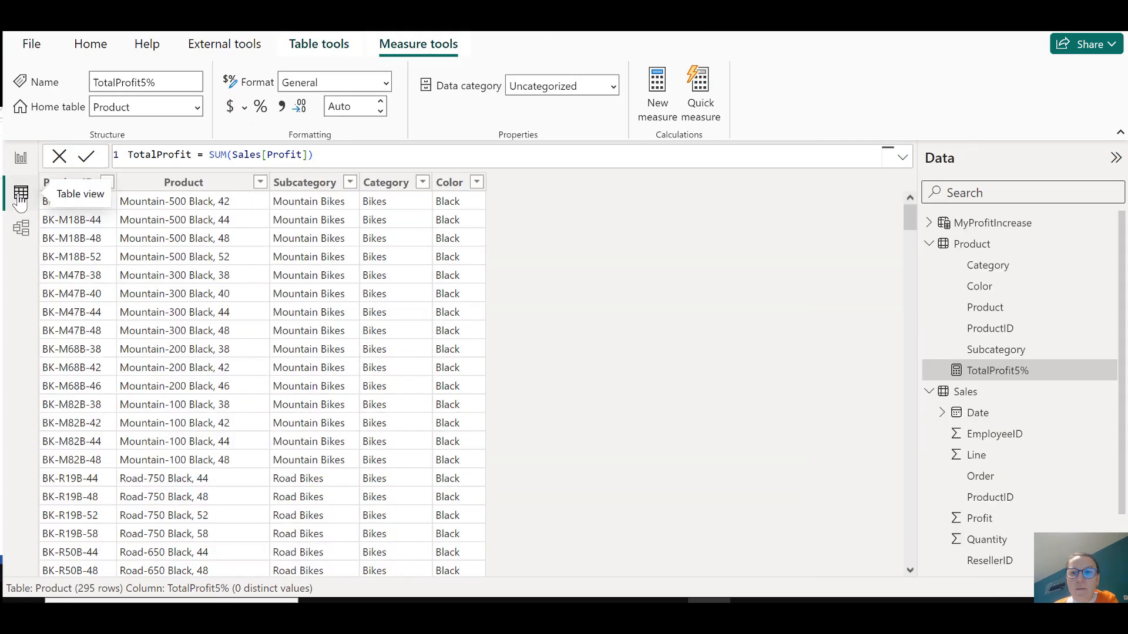
pyautogui.click(929, 244)
pyautogui.click(928, 265)
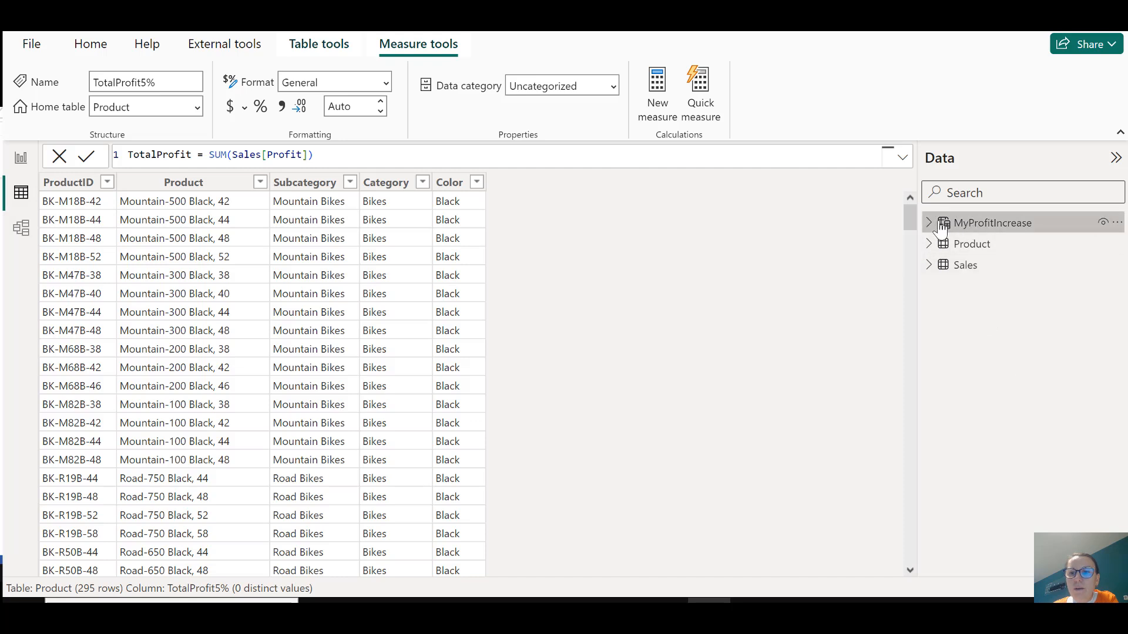
pyautogui.click(931, 223)
pyautogui.click(930, 223)
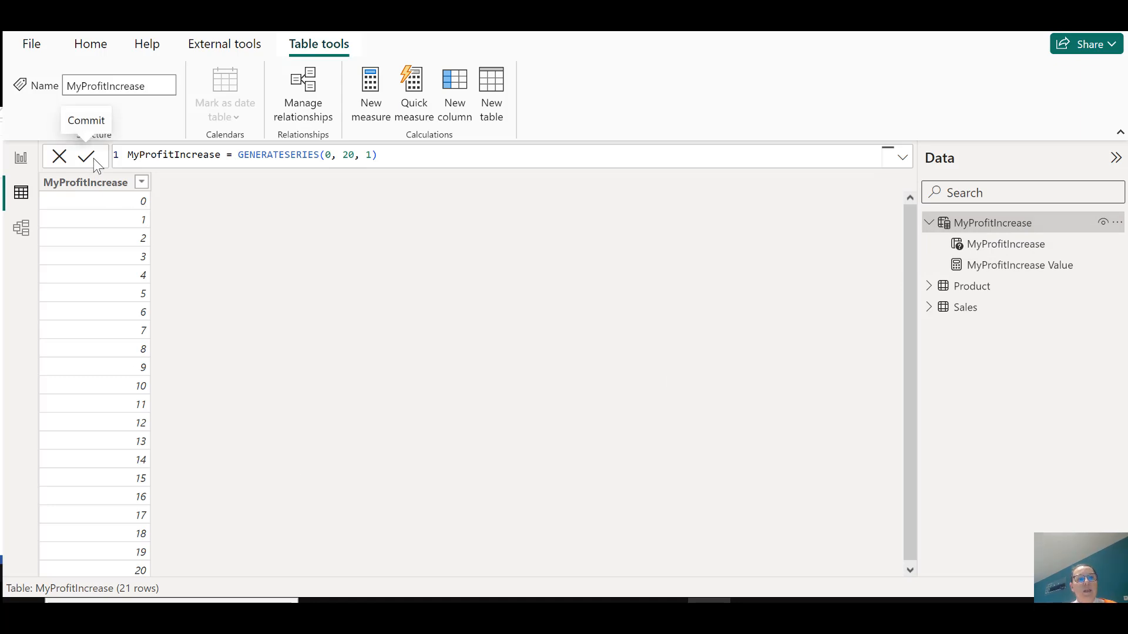
pyautogui.click(89, 188)
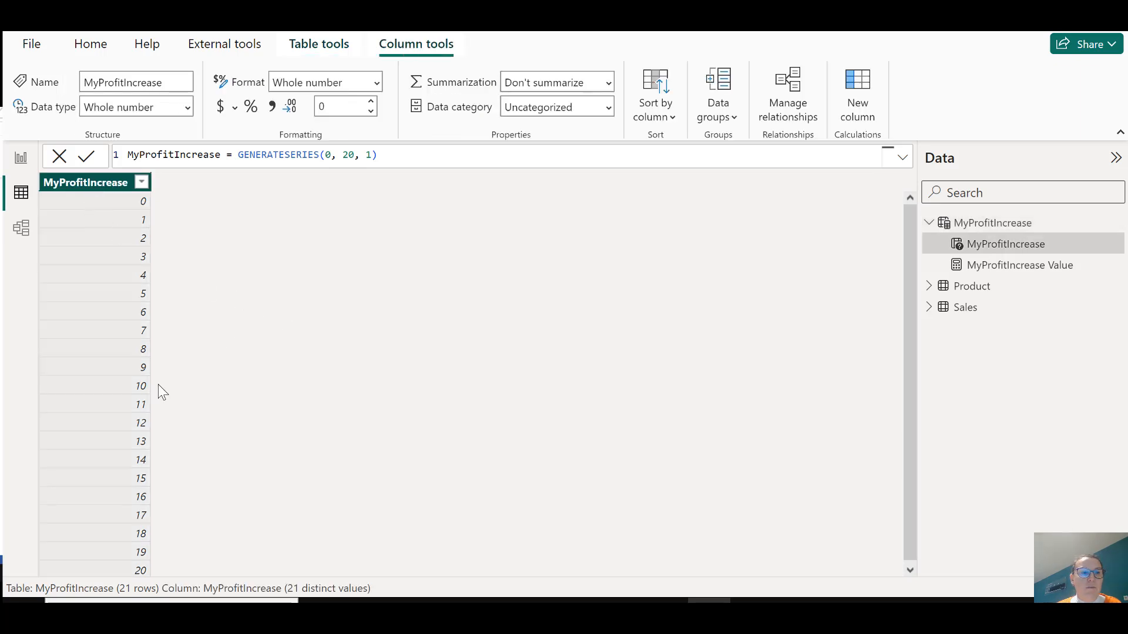
pyautogui.scroll(-1, 154, 375)
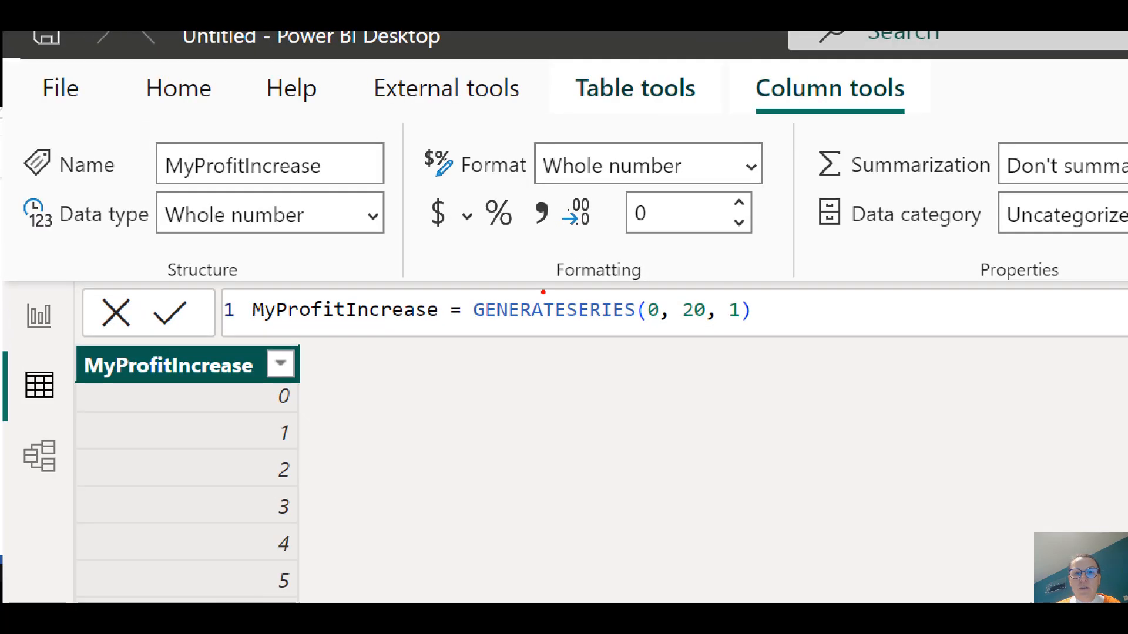
pyautogui.moveTo(417, 334); pyautogui.dragTo(550, 332)
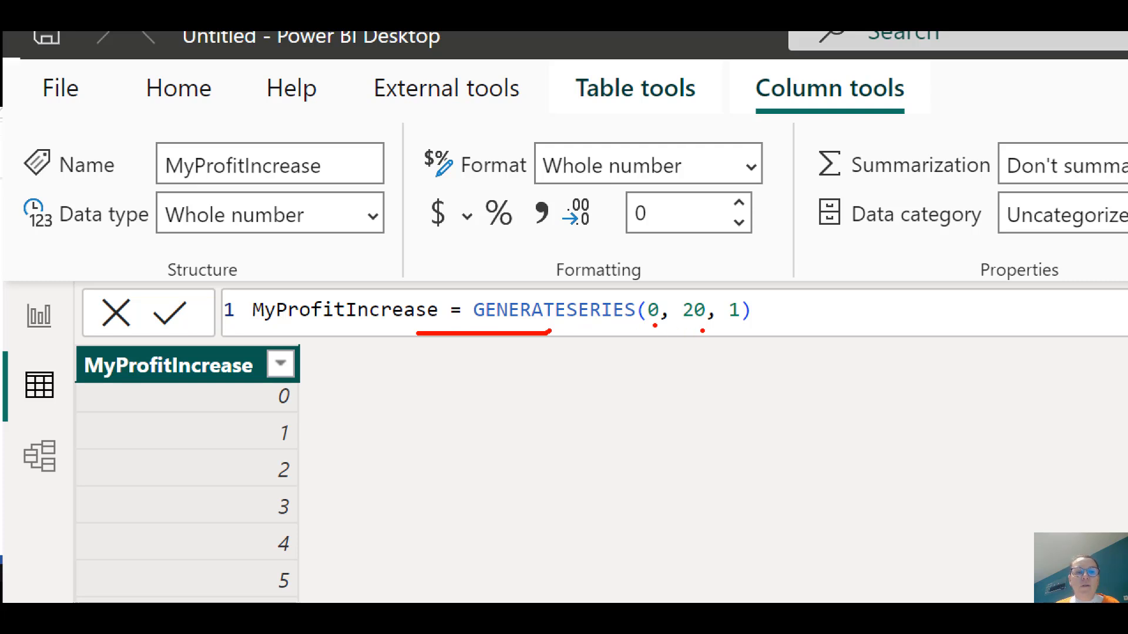
pyautogui.moveTo(256, 411); pyautogui.dragTo(320, 412)
pyautogui.moveTo(389, 158); pyautogui.dragTo(93, 156)
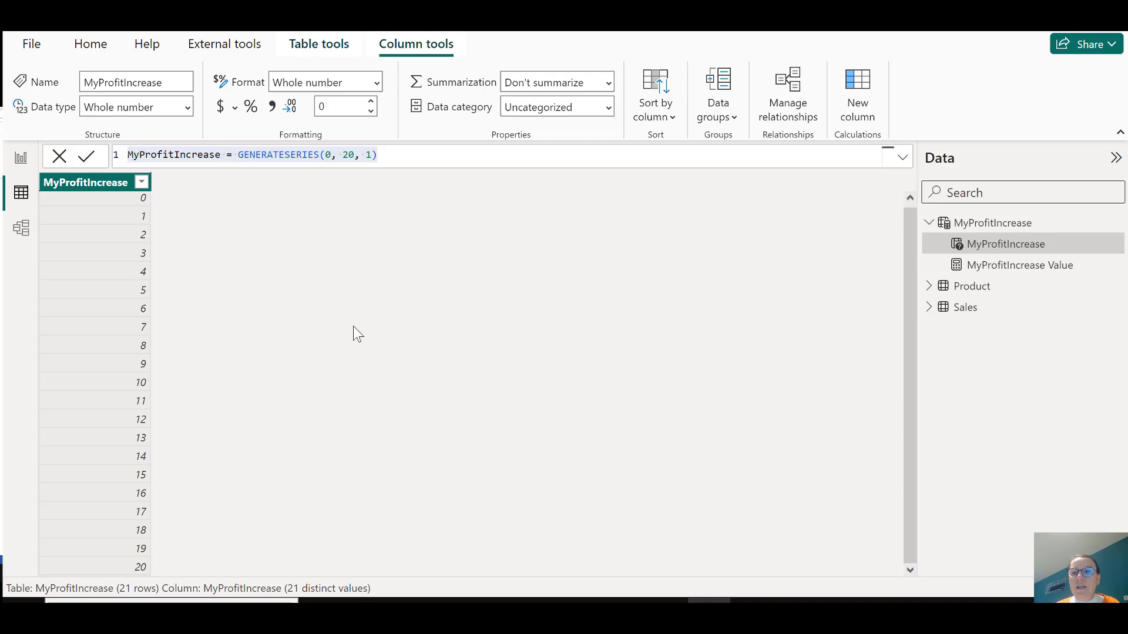
# Examine the SELECTEDVALUE formula of the MyProfitIncrease Value measure.
pyautogui.click(1020, 268)
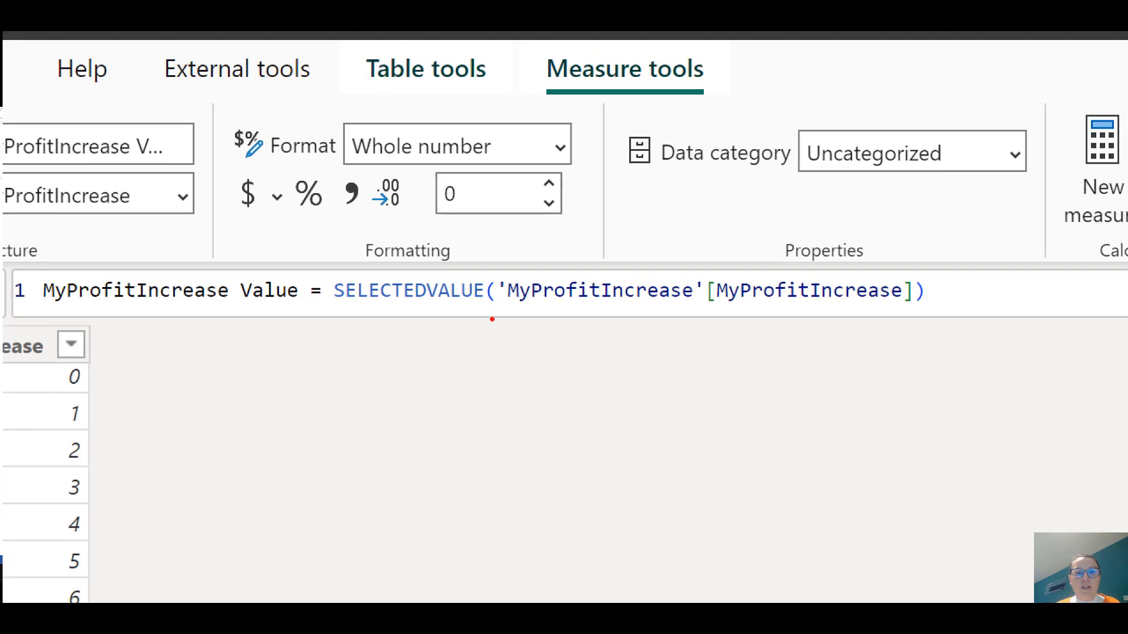
pyautogui.moveTo(356, 313); pyautogui.dragTo(407, 313)
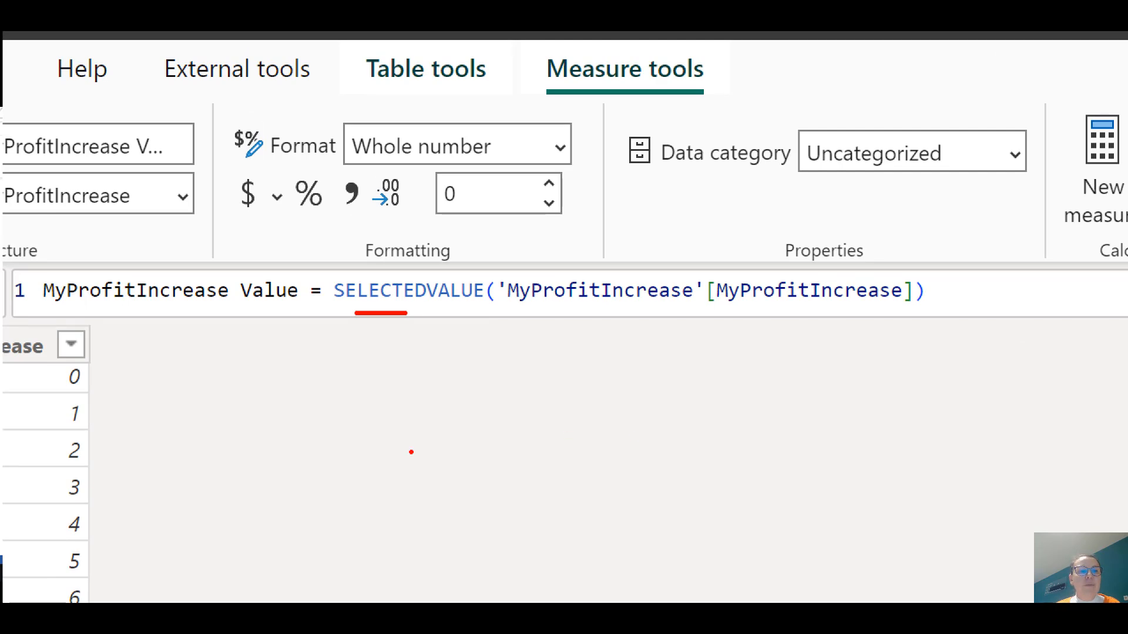
pyautogui.press('Escape')
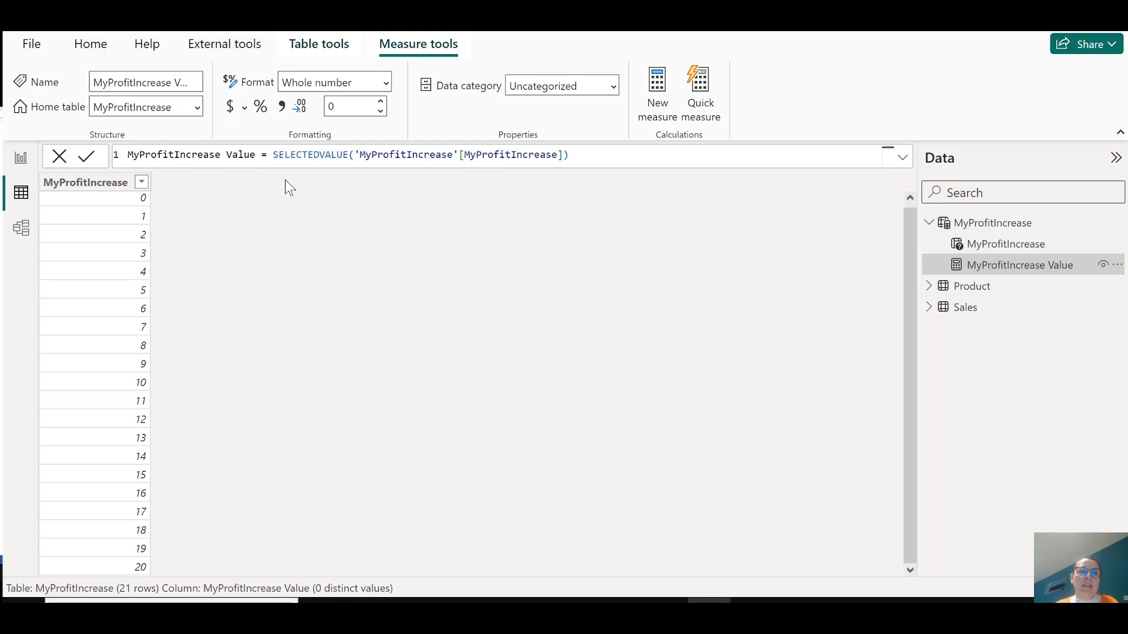
# Return to the report page, reduce the MyProfitIncrease slicer's height, and align the slicer and table visual near the page's upper-left corner.
pyautogui.click(20, 159)
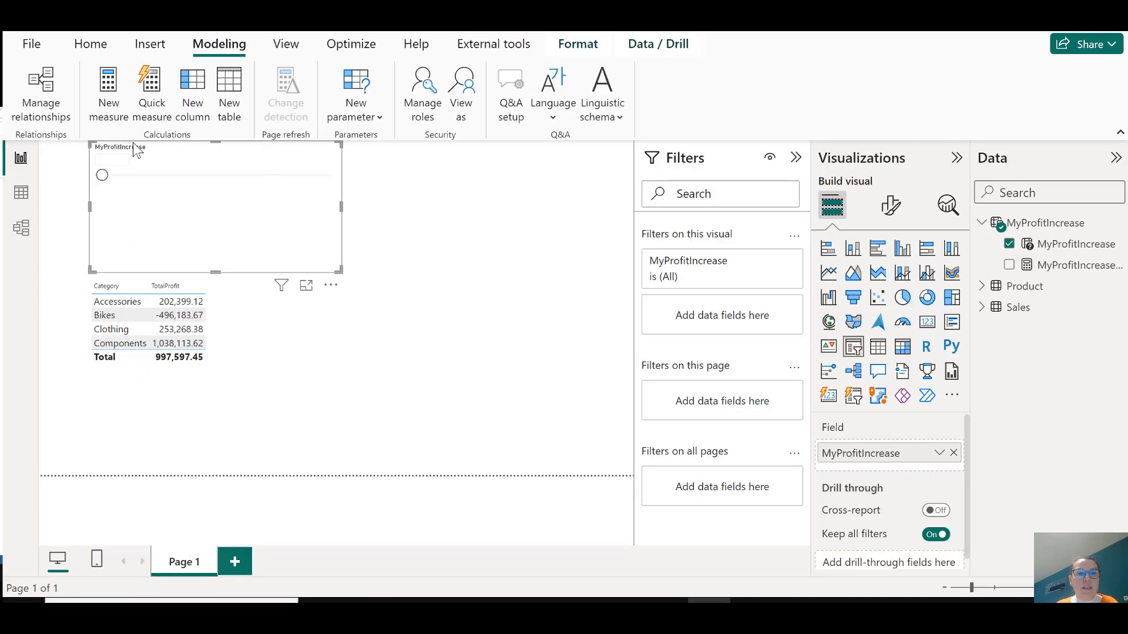
pyautogui.moveTo(339, 269); pyautogui.dragTo(347, 206)
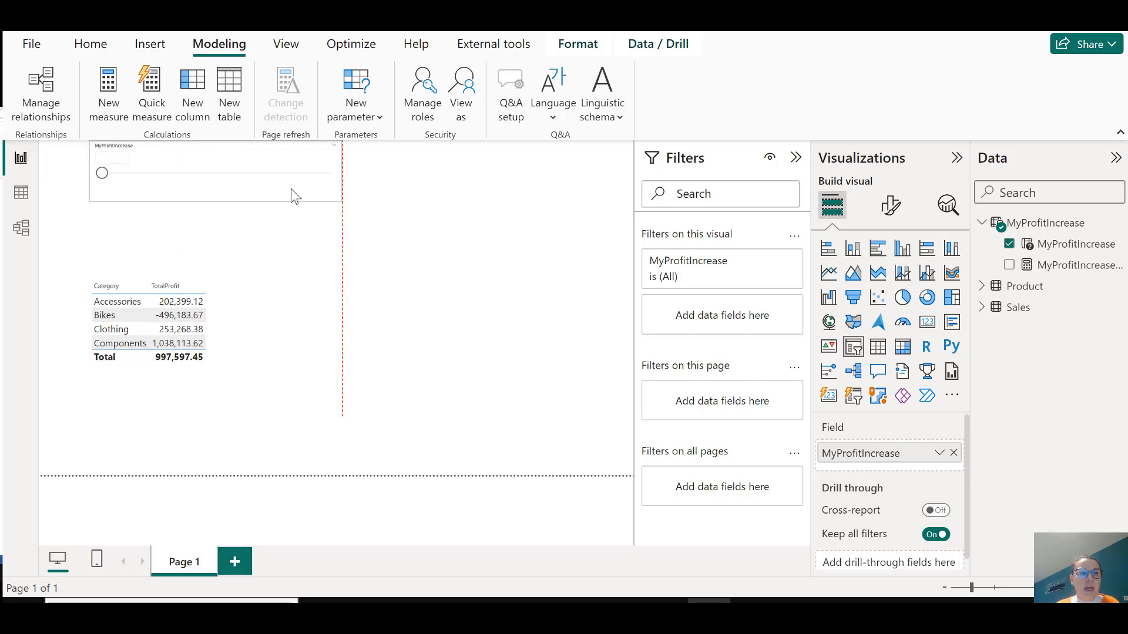
pyautogui.moveTo(188, 154); pyautogui.dragTo(159, 164)
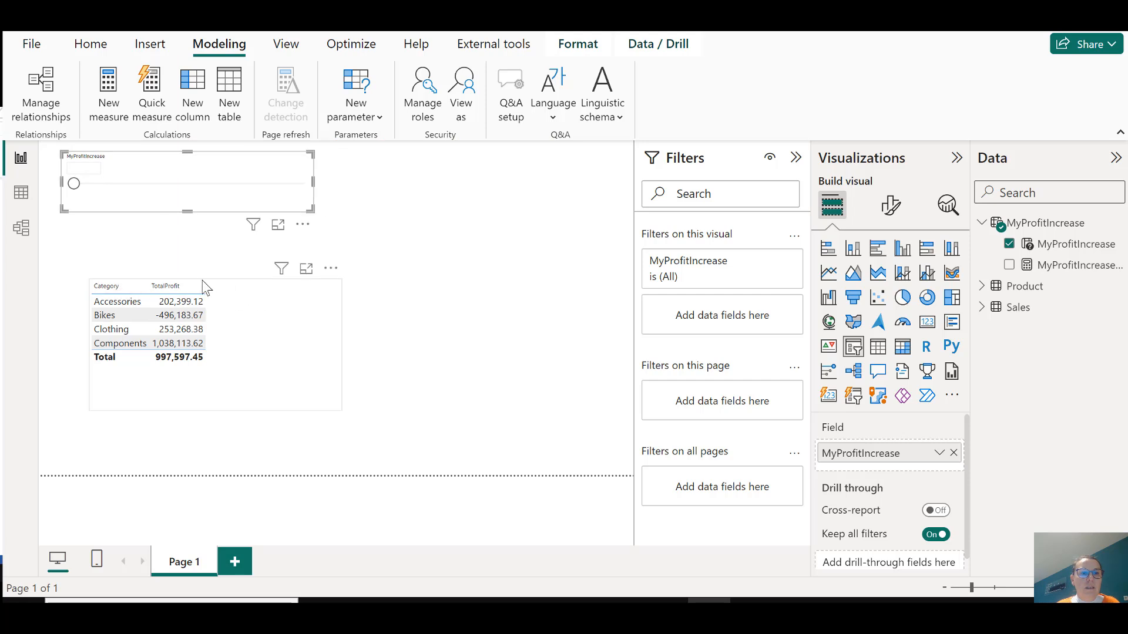
pyautogui.moveTo(272, 312); pyautogui.dragTo(254, 282)
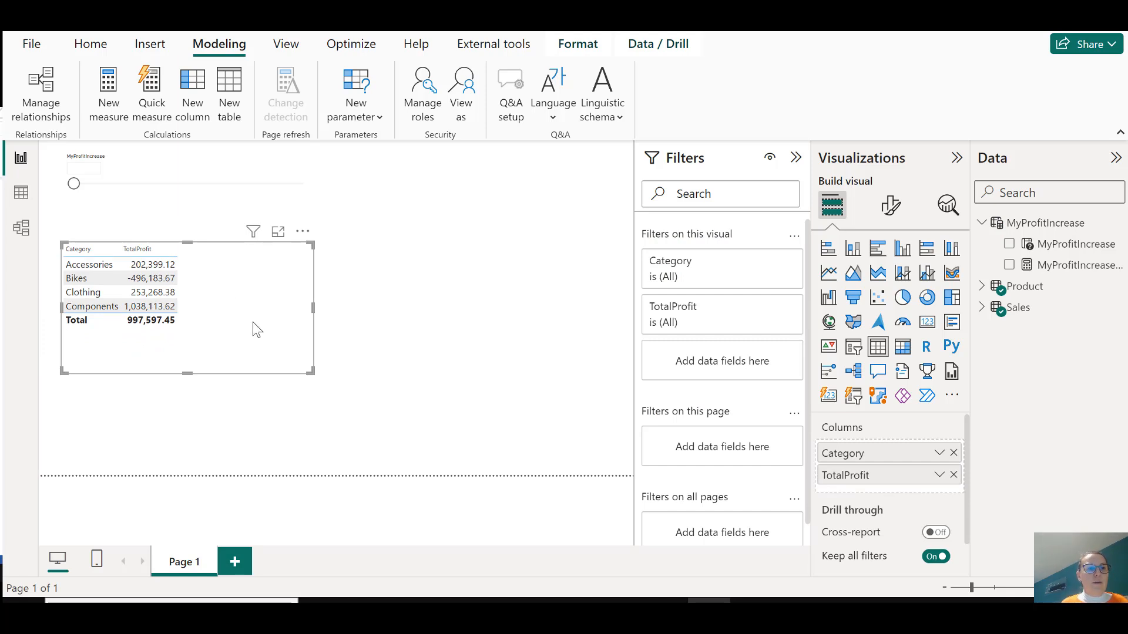
# Set the MyProfitIncrease slicer to 8 and realign the slicer above the table visual.
pyautogui.moveTo(74, 184); pyautogui.dragTo(168, 187)
pyautogui.moveTo(96, 186); pyautogui.dragTo(104, 188)
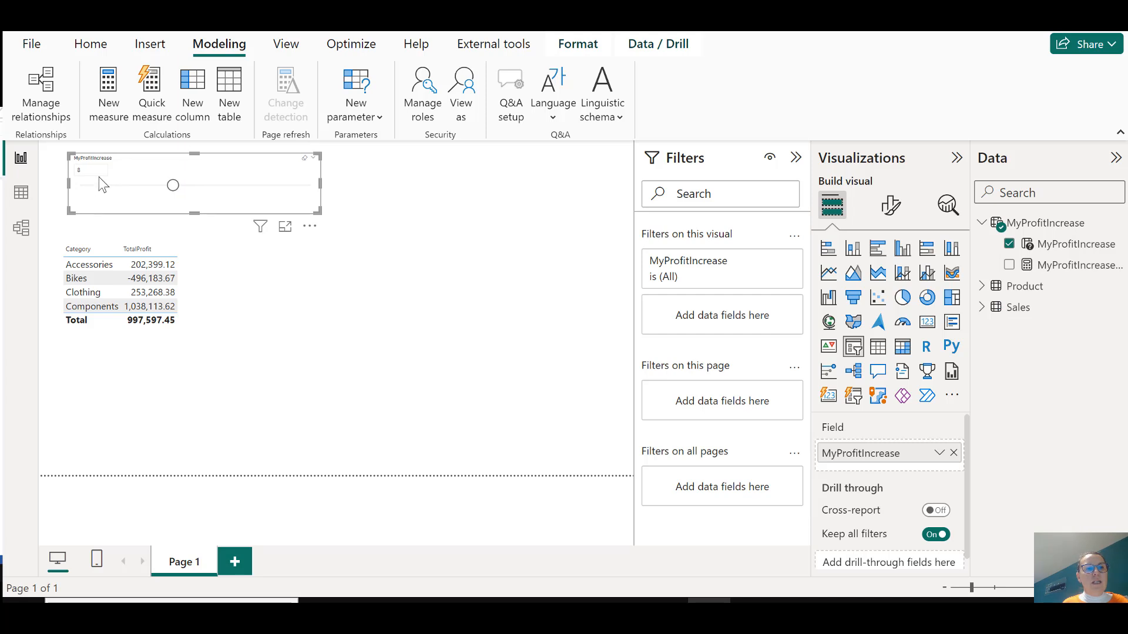
pyautogui.moveTo(179, 159)
pyautogui.mouseDown()
pyautogui.moveTo(158, 159)
pyautogui.moveTo(170, 158)
pyautogui.mouseUp()
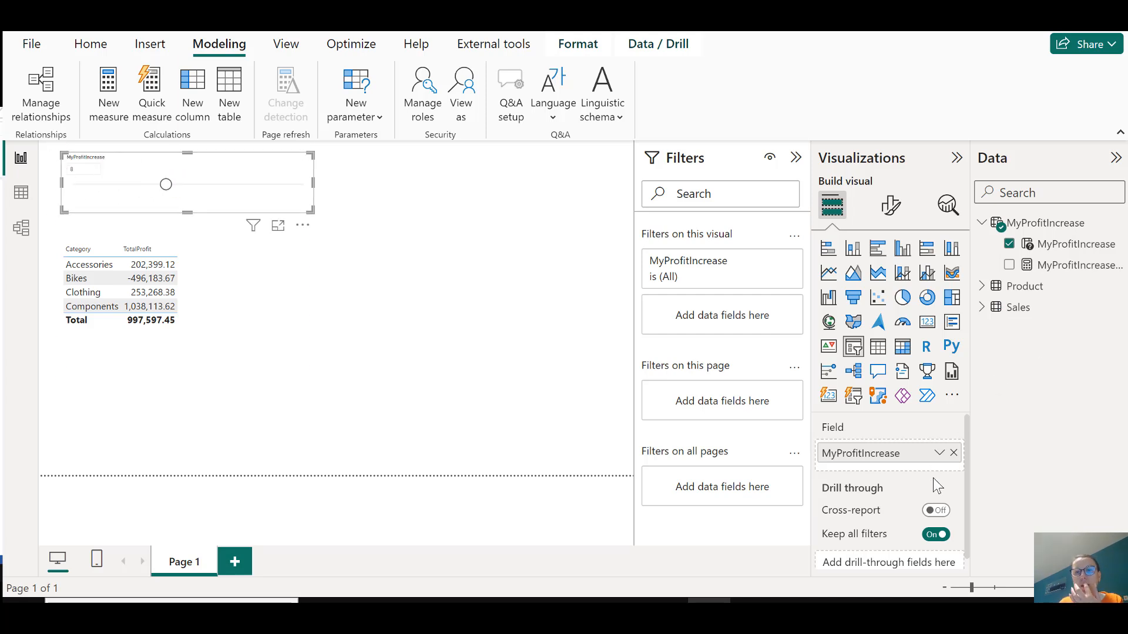
# Increase the font size of the MyProfitIncrease slicer's values to 18.
pyautogui.click(888, 204)
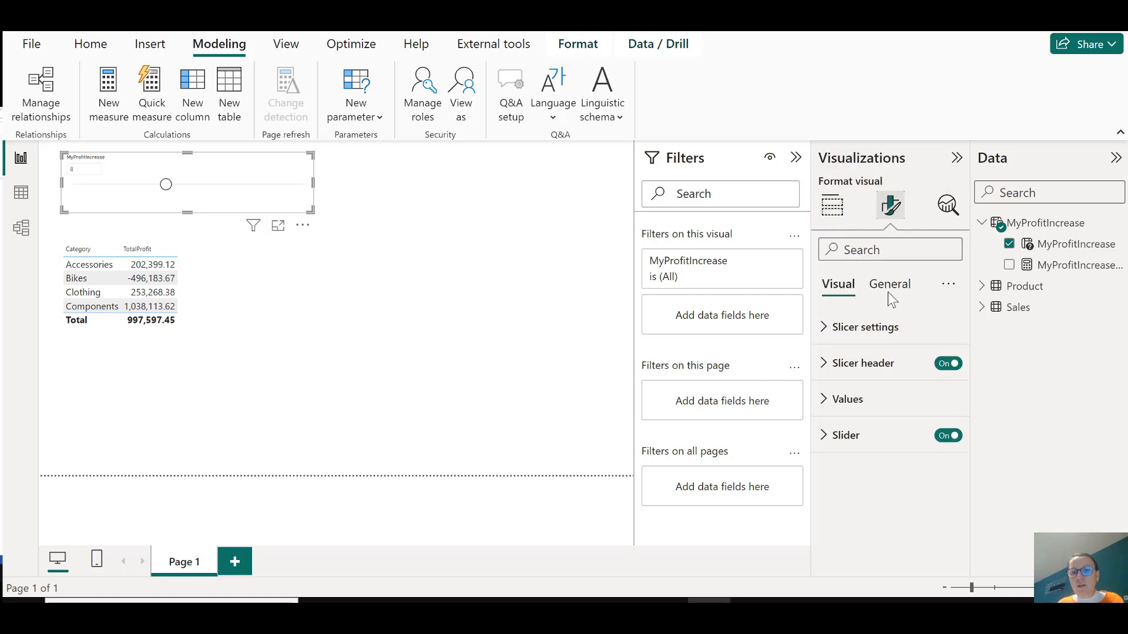
pyautogui.click(875, 411)
pyautogui.click(949, 482)
pyautogui.click(949, 482)
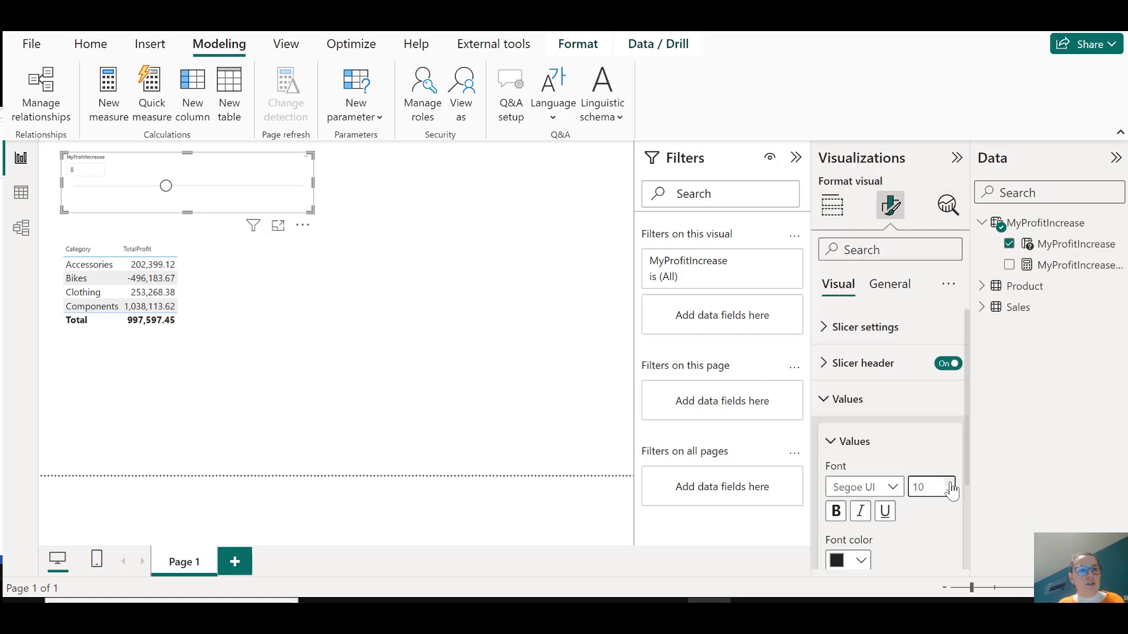
pyautogui.click(950, 482)
pyautogui.click(949, 483)
pyautogui.click(949, 482)
pyautogui.click(949, 482)
pyautogui.click(949, 483)
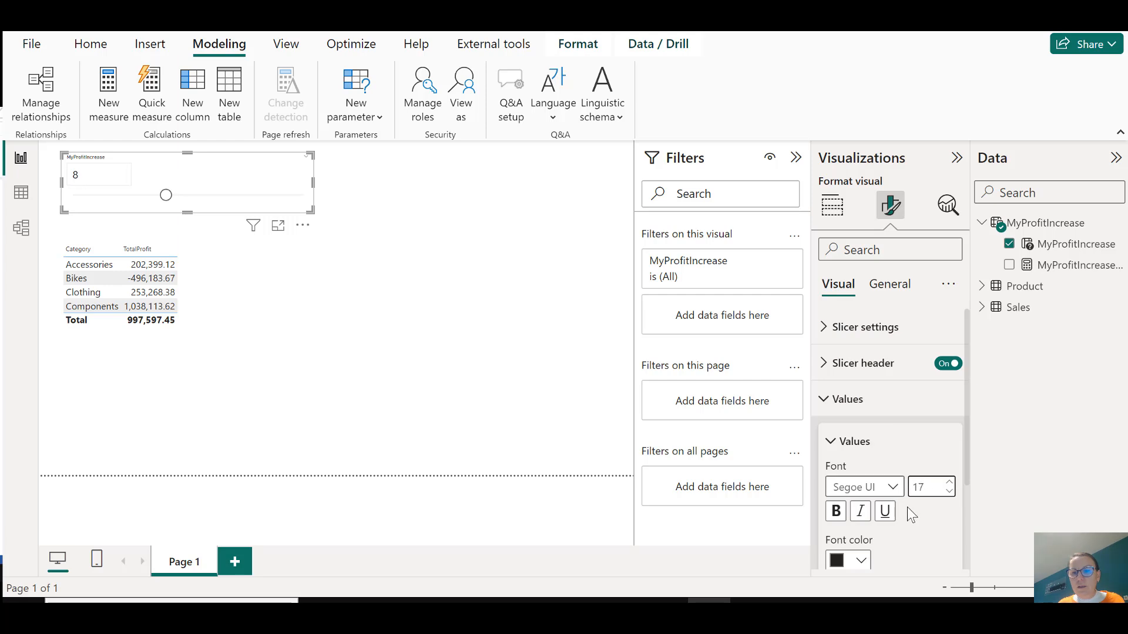
pyautogui.click(949, 482)
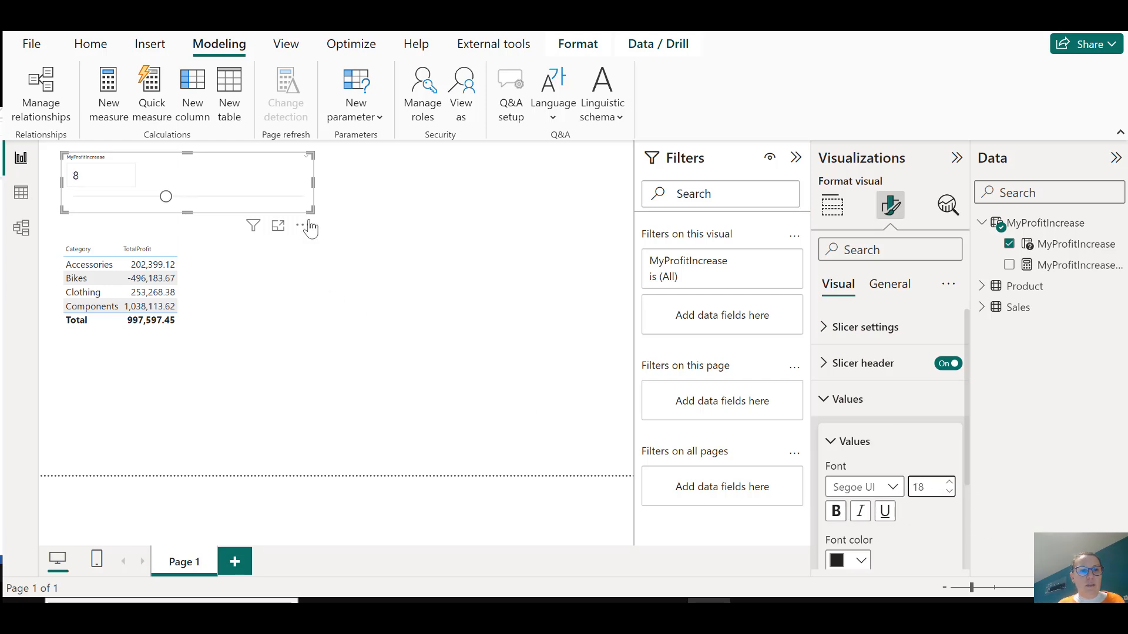
# Enlarge the MyProfitIncrease slicer down to the table visual and set its value to 4.
pyautogui.moveTo(307, 209); pyautogui.dragTo(320, 239)
pyautogui.moveTo(165, 196); pyautogui.dragTo(114, 200)
pyautogui.moveTo(157, 162); pyautogui.dragTo(166, 162)
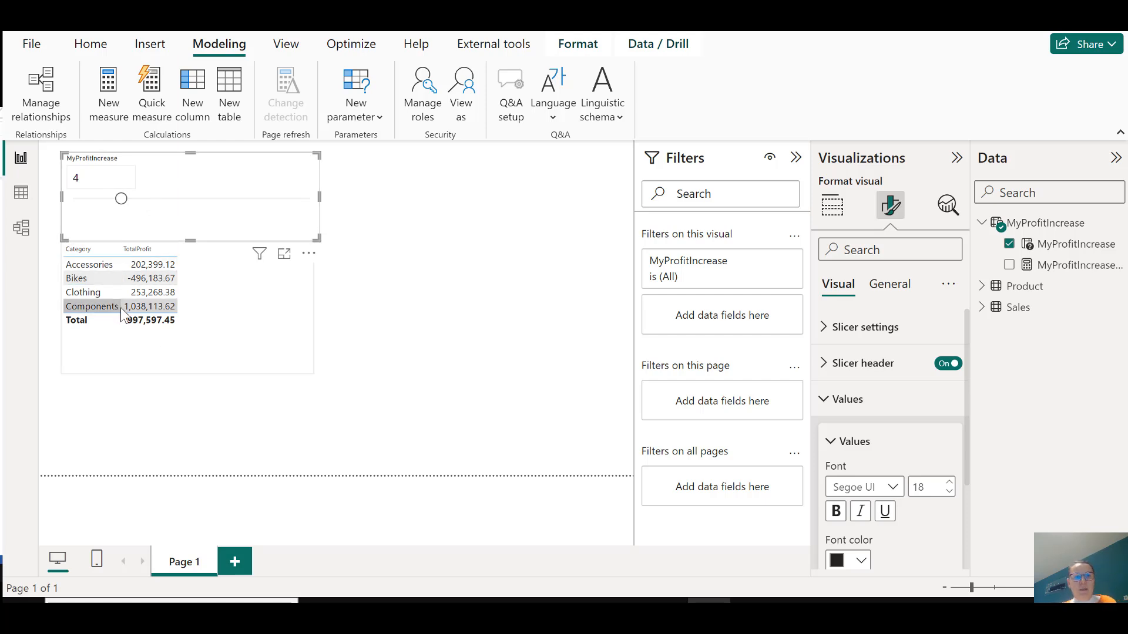
# Create a new measure in the Sales table named IncreaseMyProfit, with its formula starting from [TotalProfit].
pyautogui.click(212, 355)
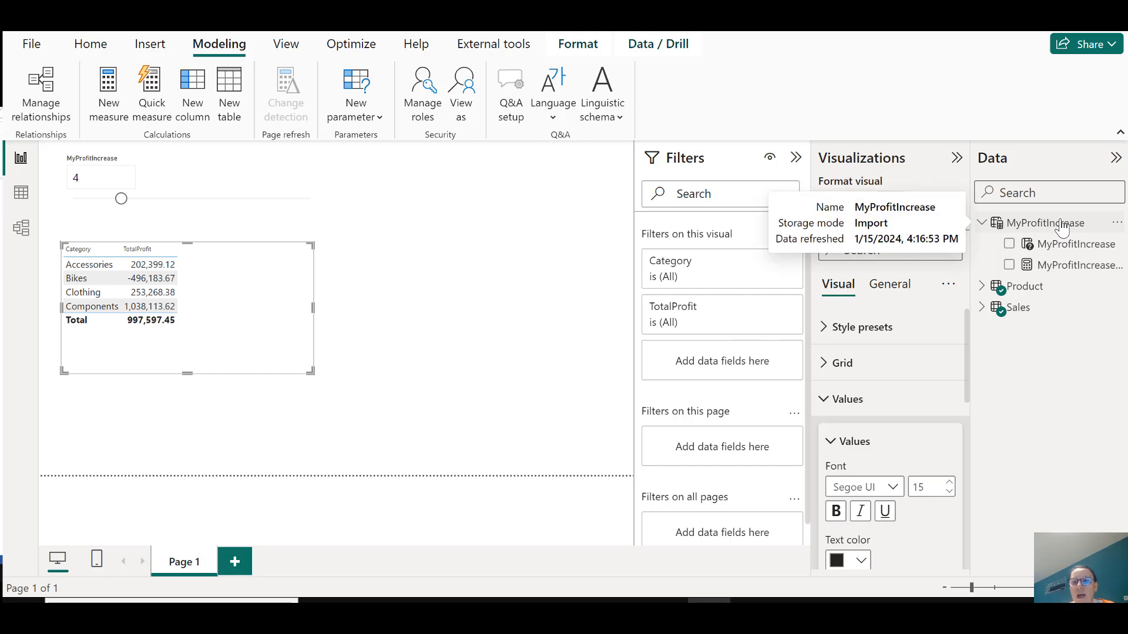
pyautogui.click(1020, 309)
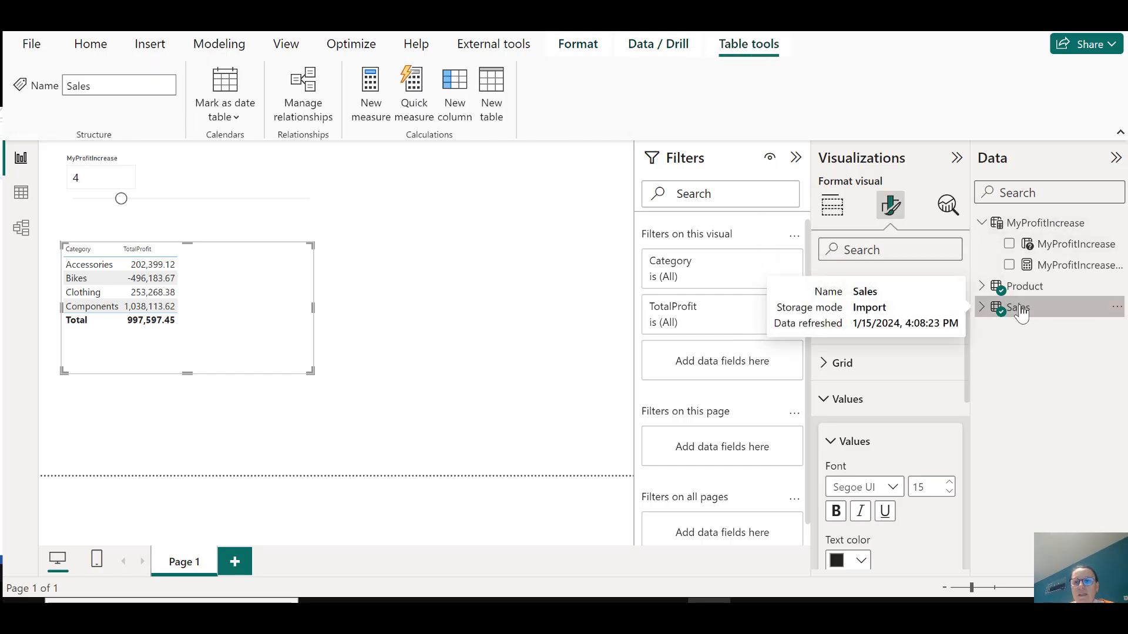
pyautogui.rightClick(1021, 313)
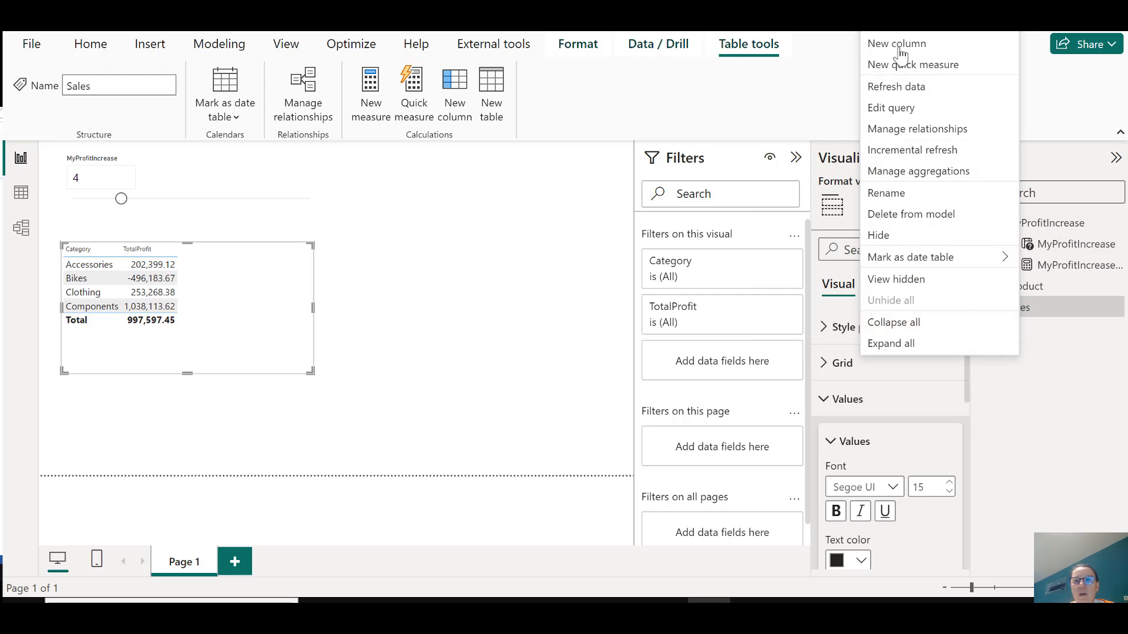
pyautogui.click(928, 24)
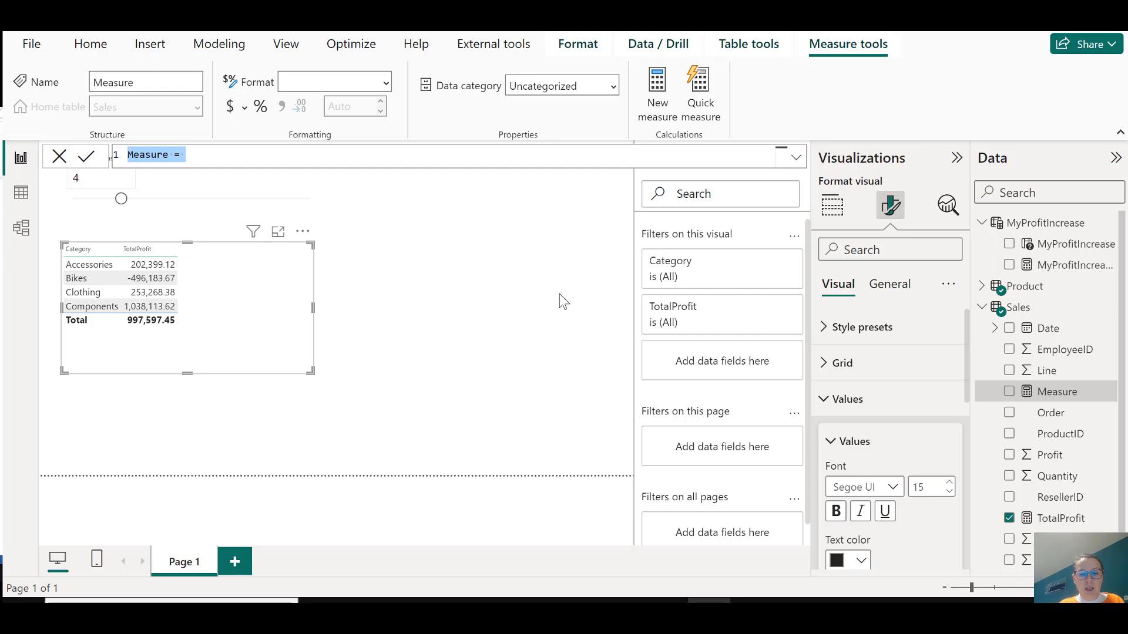
pyautogui.press('BackSpace')
pyautogui.write('IncreaseMy')
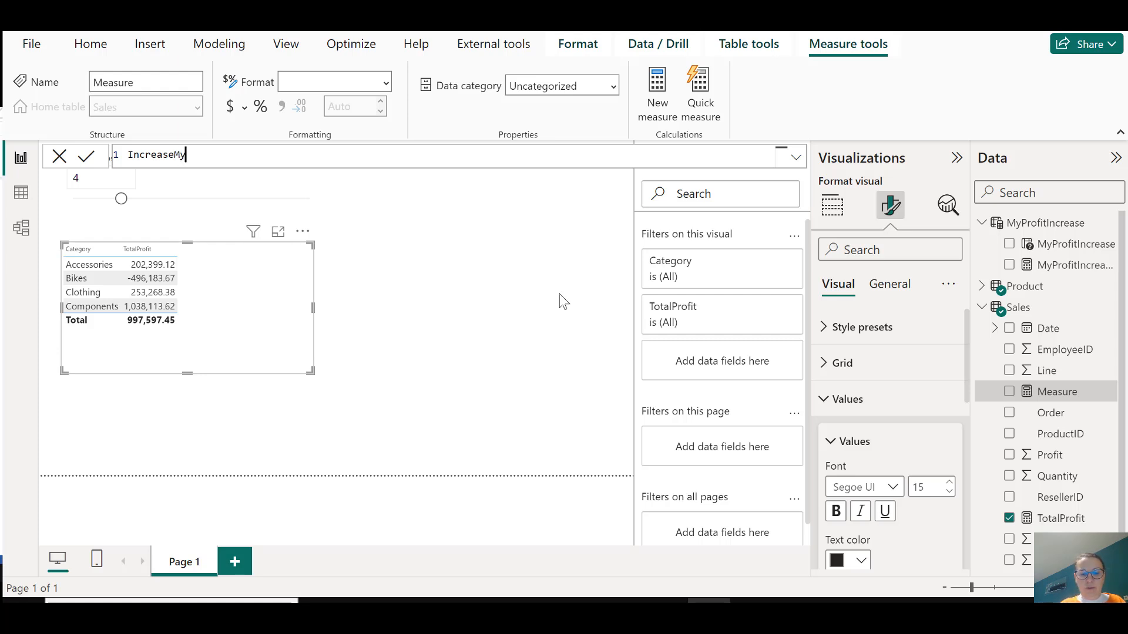
pyautogui.write('Profit')
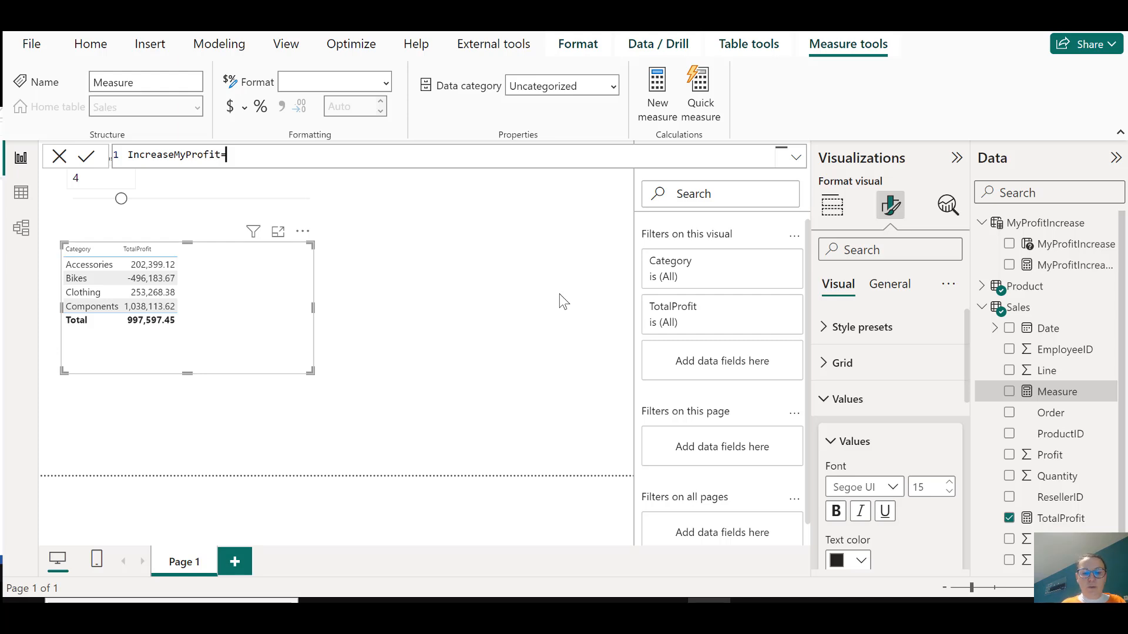
pyautogui.write('=tot')
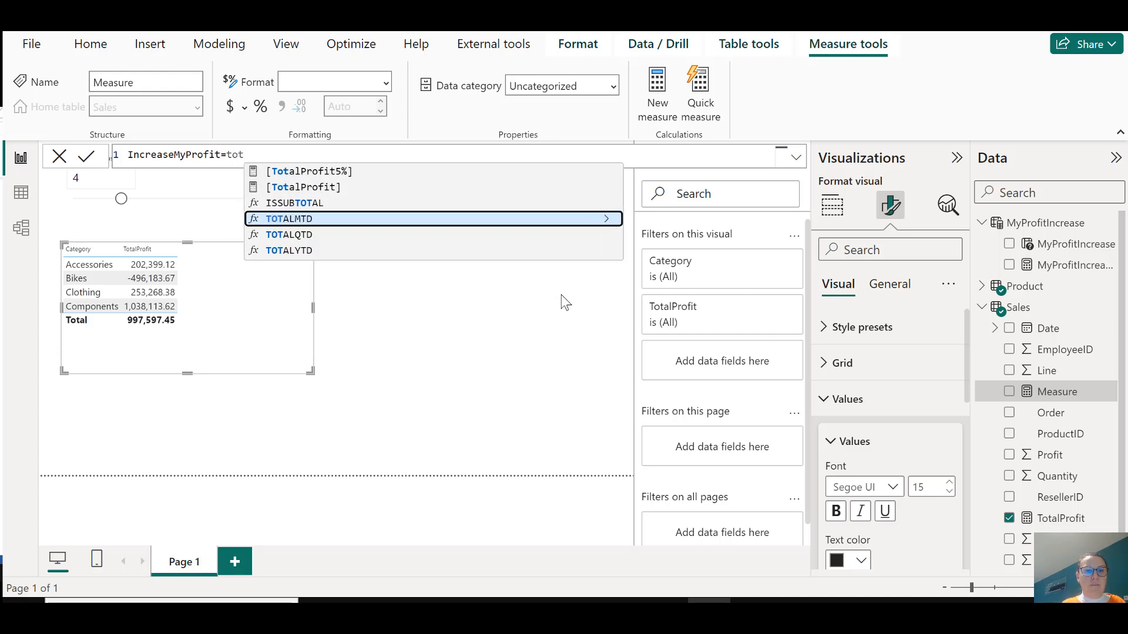
pyautogui.press('Tab')
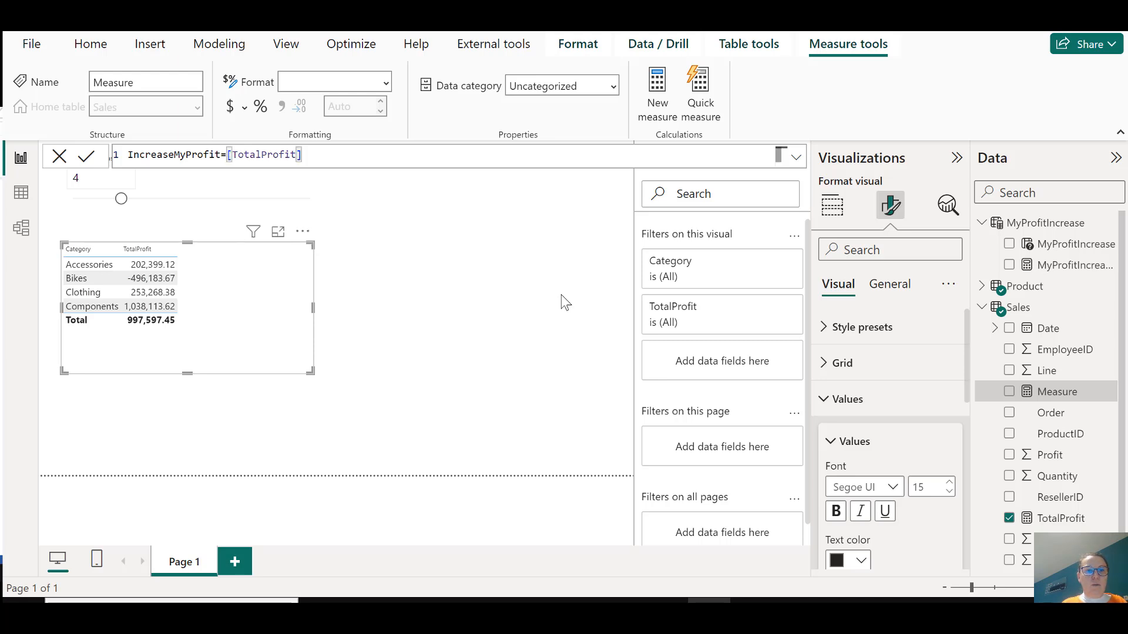
# Complete the IncreaseMyProfit formula as [TotalProfit]+[TotalProfit]*MyProfitIncrease[MyProfitIncrease Value]/100 and commit it.
pyautogui.write('+to')
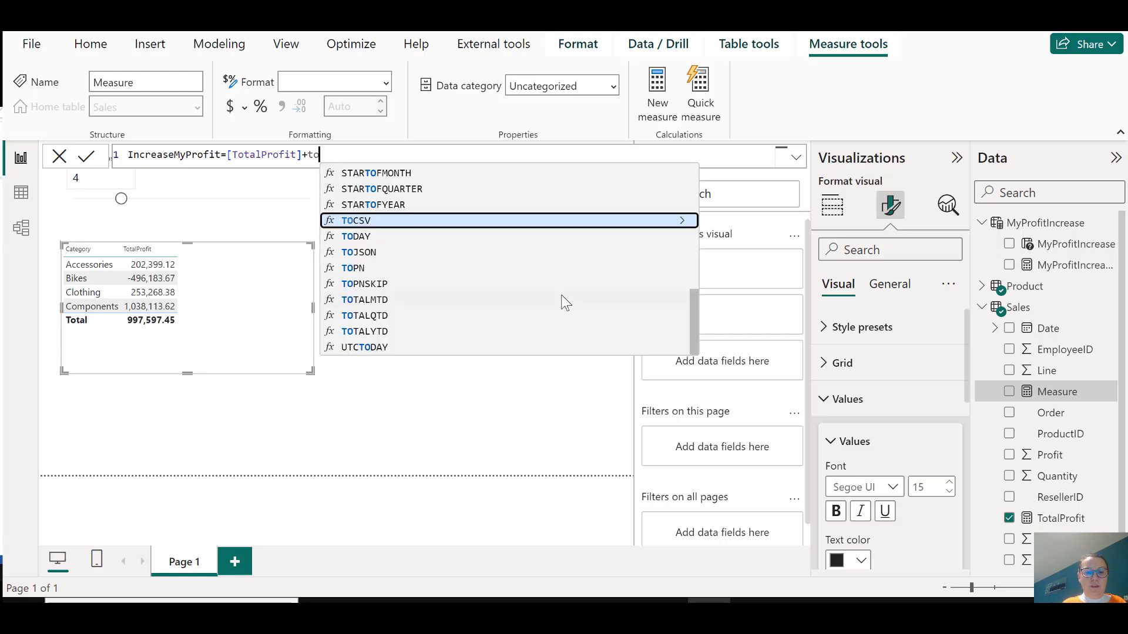
pyautogui.write('t')
pyautogui.press('Up')
pyautogui.press('Up')
pyautogui.press('Tab')
pyautogui.write('*')
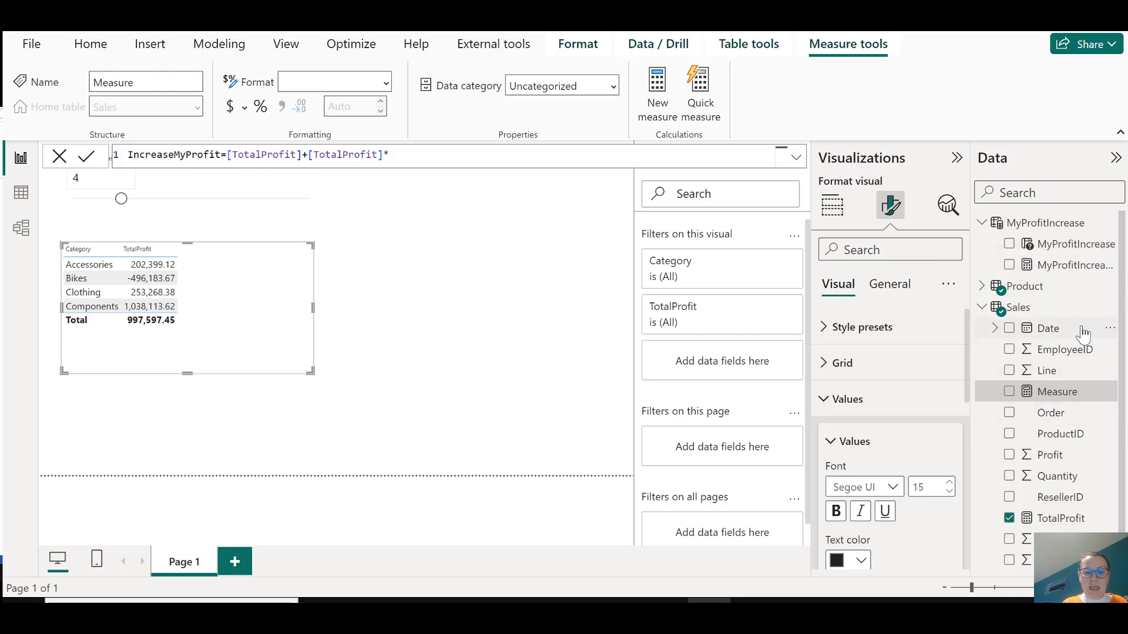
pyautogui.write('my')
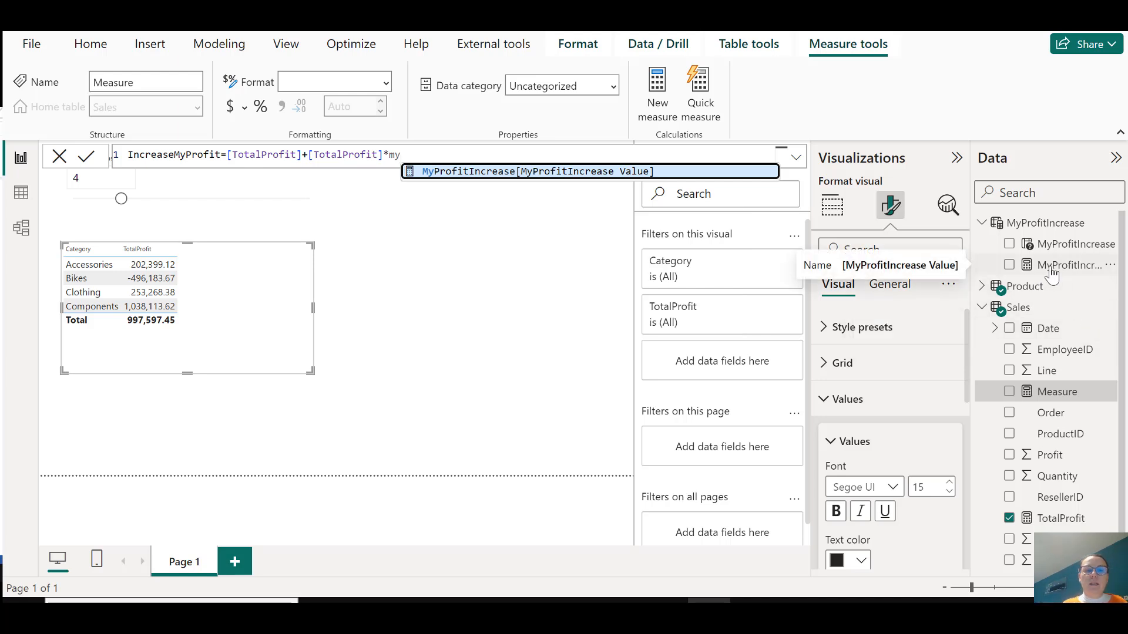
pyautogui.press('Tab')
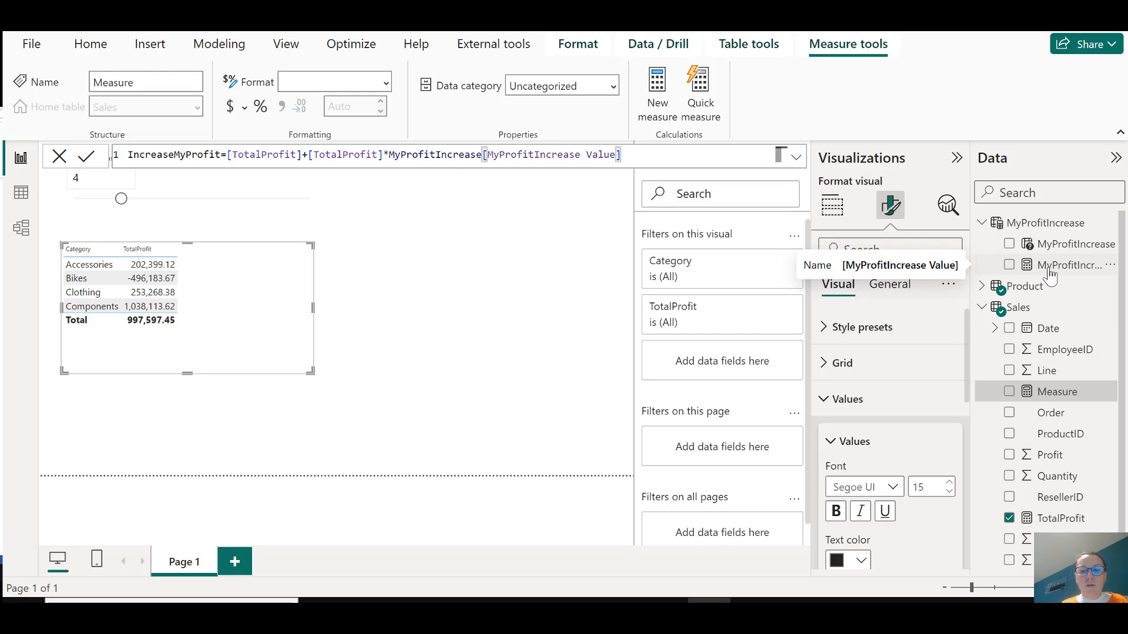
pyautogui.write('/100')
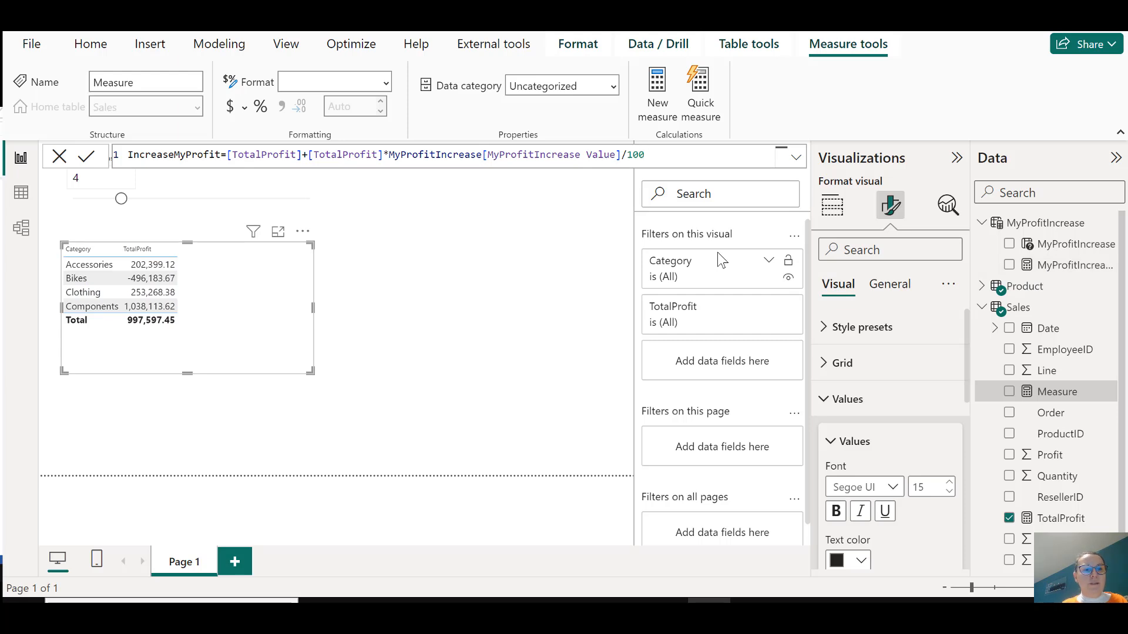
pyautogui.press('Return')
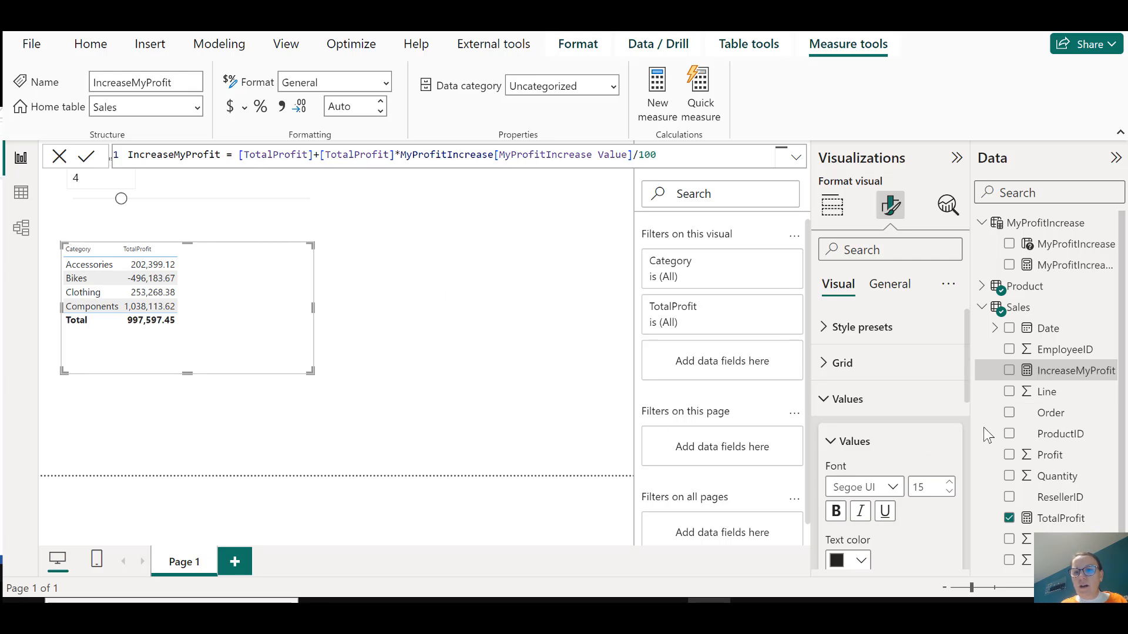
# Add the IncreaseMyProfit measure to the category table visual and test it with the MyProfitIncrease slicer at 2 and 9.
pyautogui.moveTo(1083, 376); pyautogui.dragTo(263, 303)
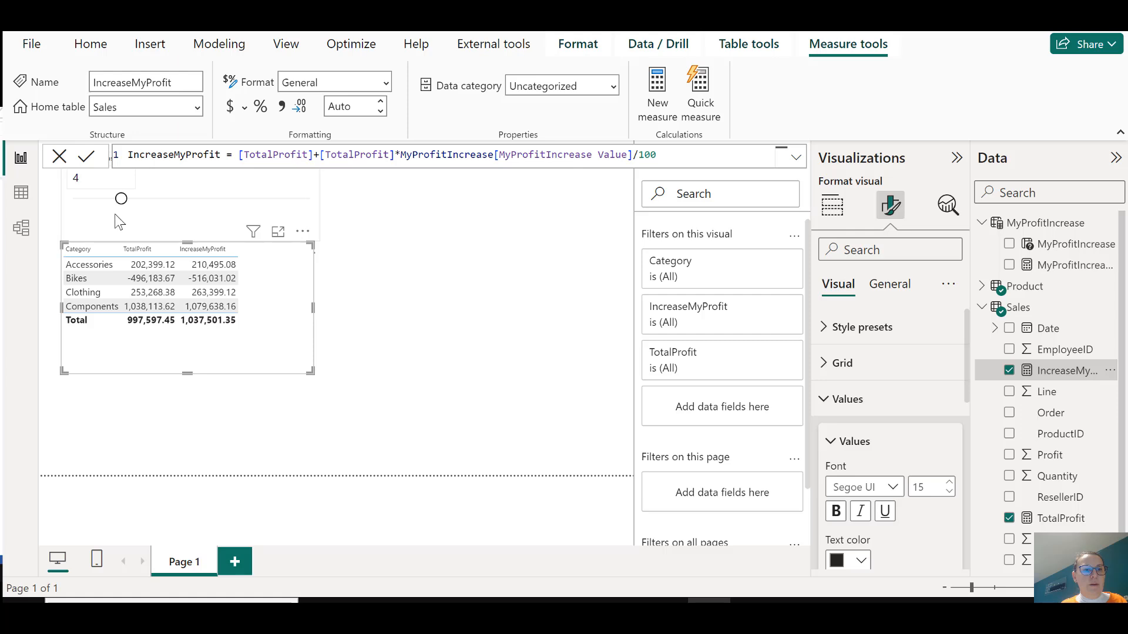
pyautogui.moveTo(119, 203); pyautogui.dragTo(97, 200)
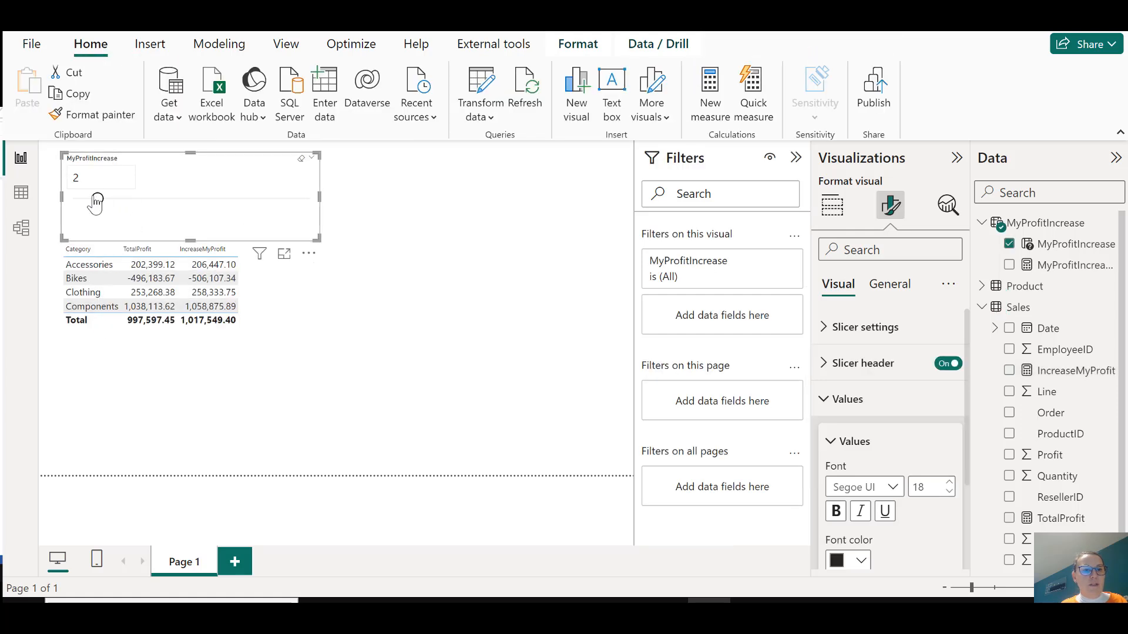
pyautogui.moveTo(98, 200); pyautogui.dragTo(179, 201)
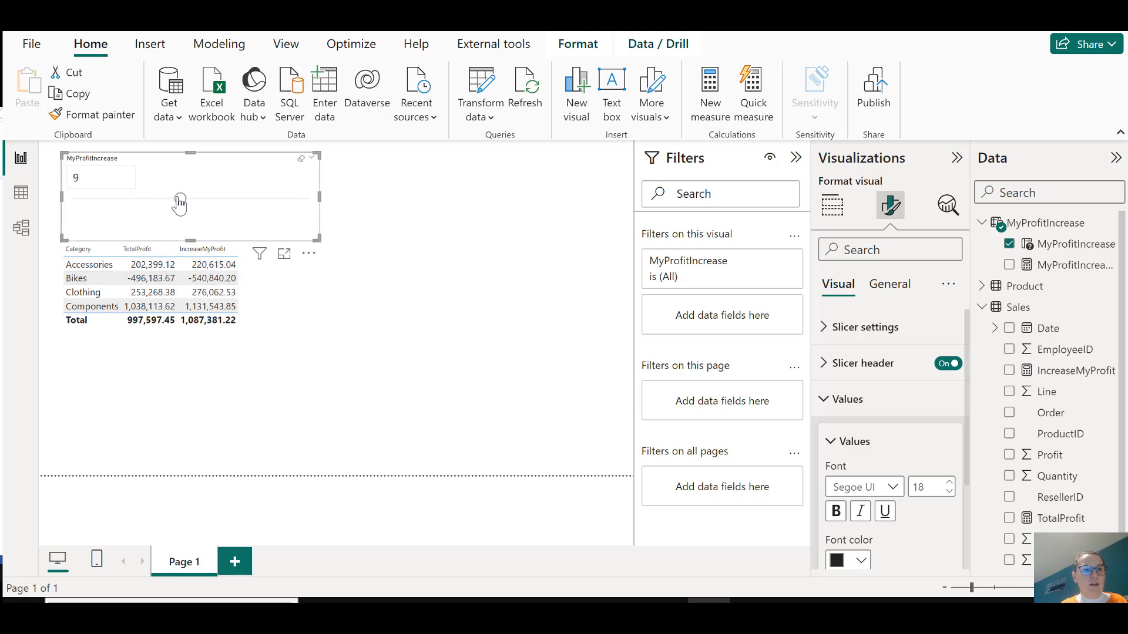
# Shift the MyProfitIncrease slicer slightly upward, set its value to 10, and deselect it.
pyautogui.click(215, 199)
pyautogui.moveTo(215, 198); pyautogui.dragTo(241, 163)
pyautogui.click(115, 166)
pyautogui.write('10')
pyautogui.press('Return')
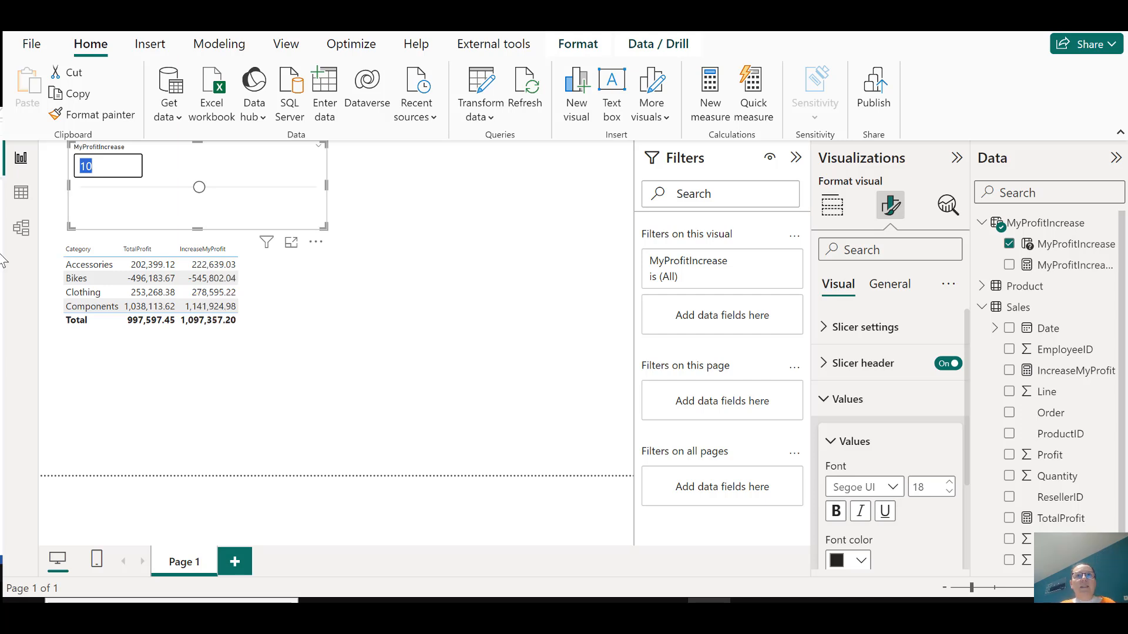
pyautogui.click(345, 399)
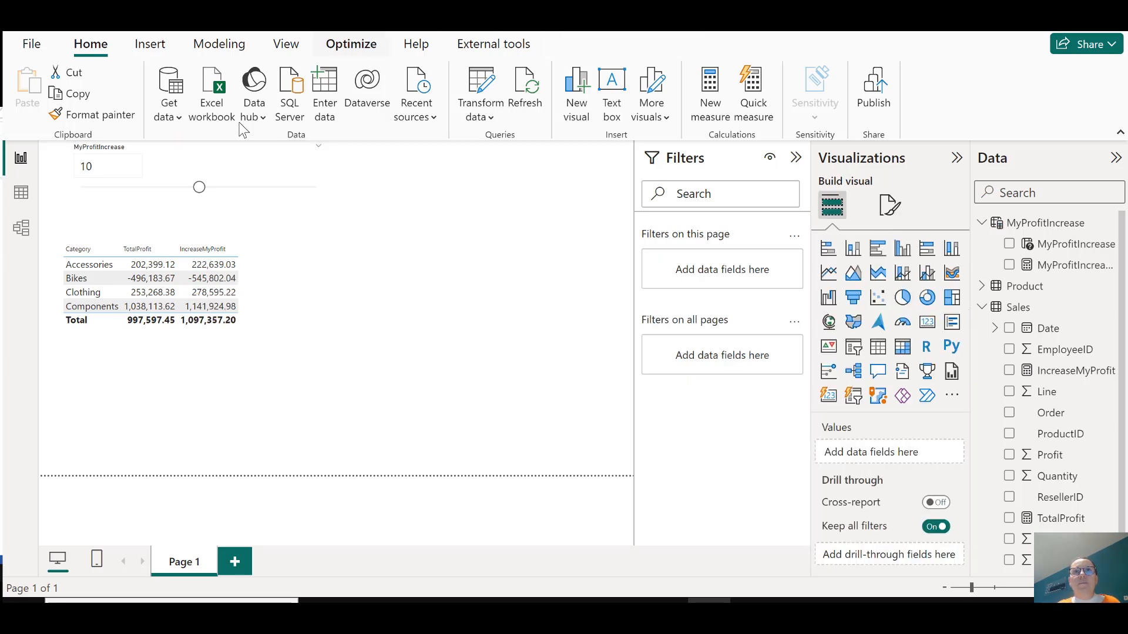
# Select the category table visual and collapse the Sales and MyProfitIncrease tables in the data field list.
pyautogui.click(271, 337)
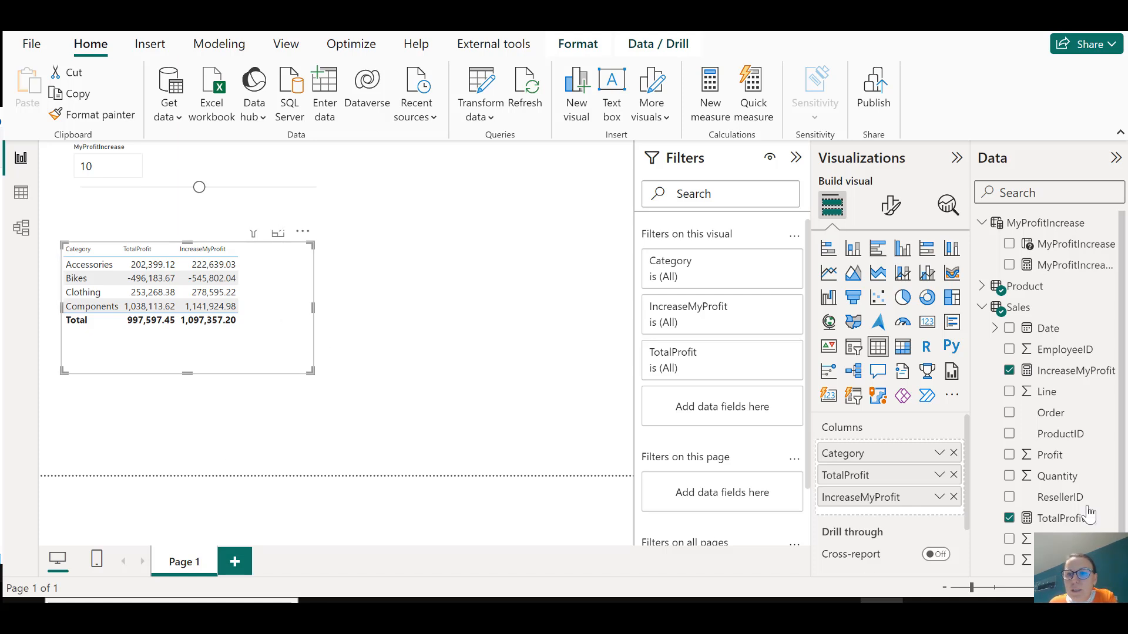
pyautogui.click(982, 307)
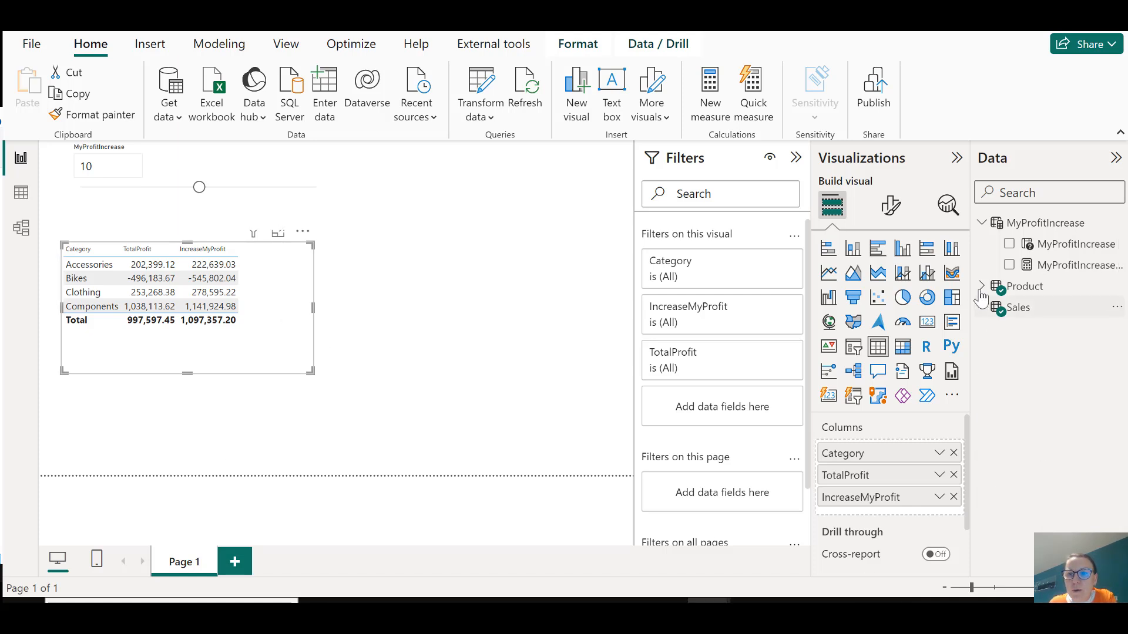
pyautogui.click(983, 223)
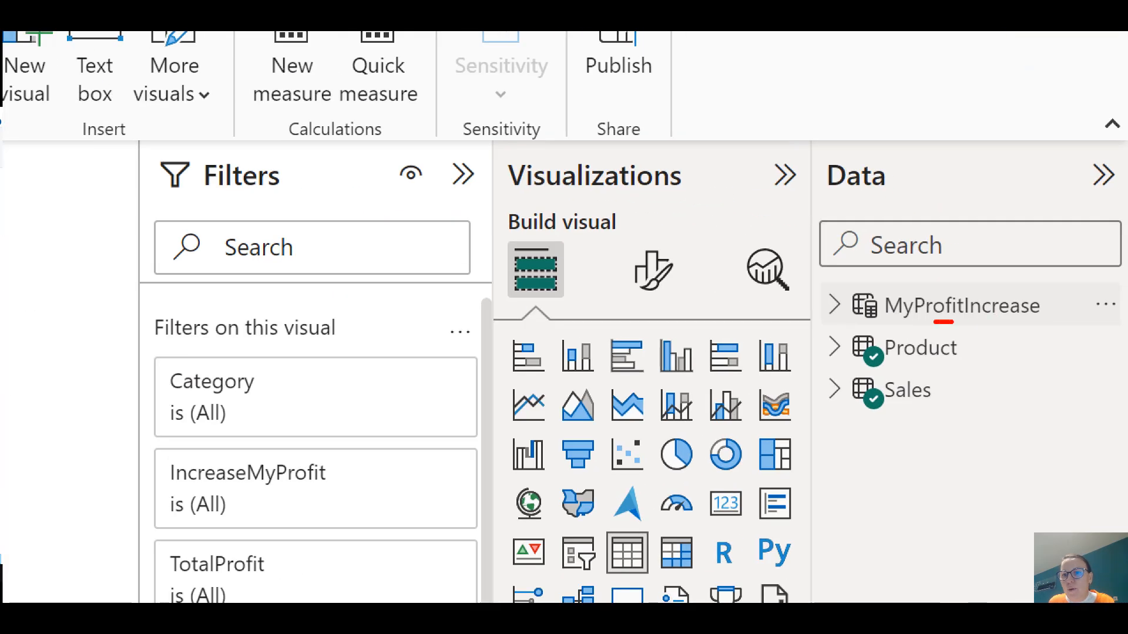
pyautogui.moveTo(951, 322); pyautogui.dragTo(1004, 326)
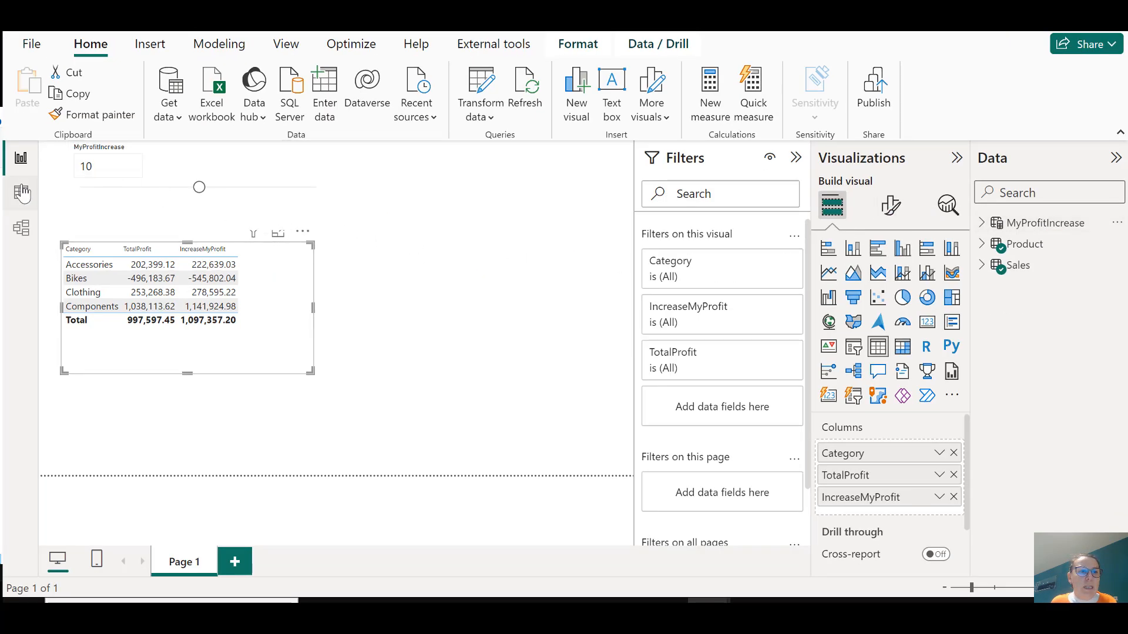
# Rearrange the model diagram with Product closer to Sales and MyProfitIncrease standing apart beside them, and return to the report.
pyautogui.click(22, 229)
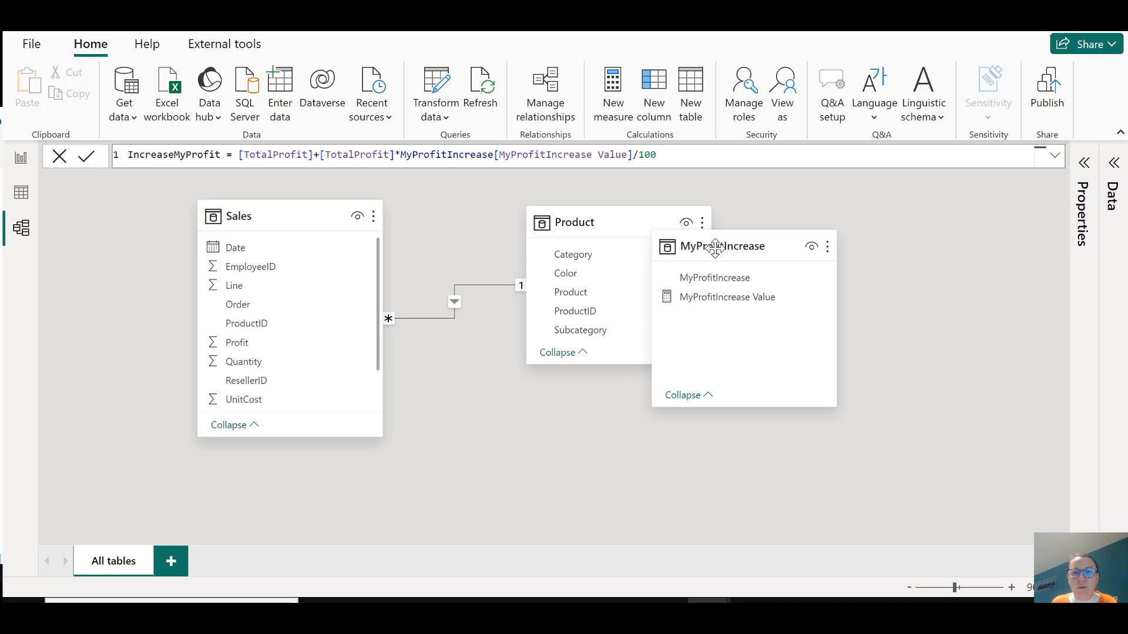
pyautogui.moveTo(727, 241)
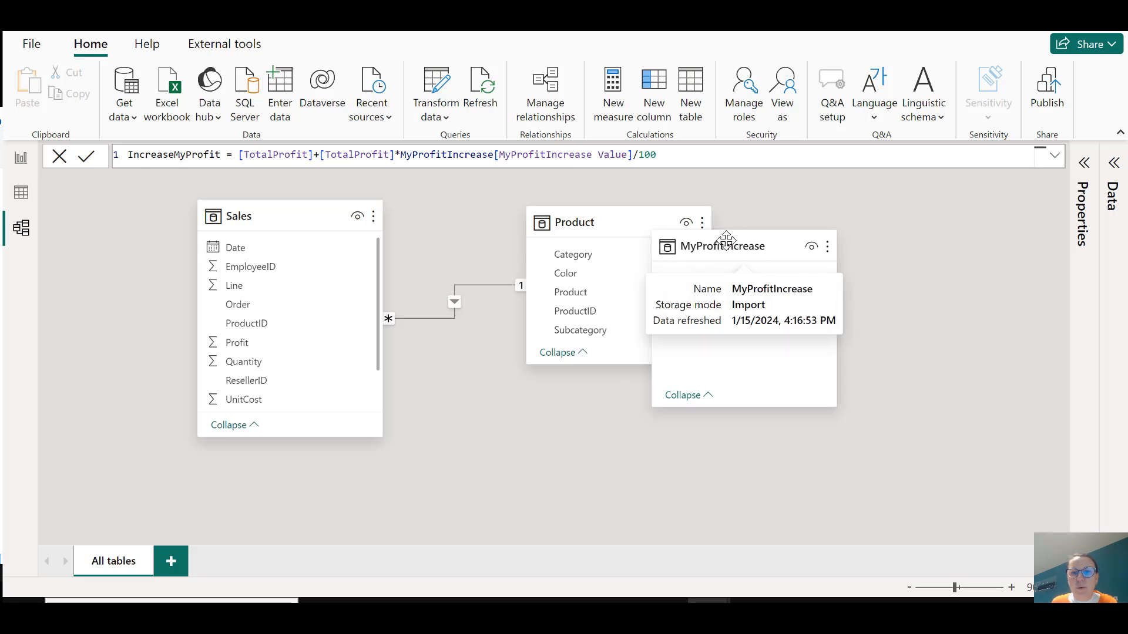
pyautogui.moveTo(726, 241); pyautogui.dragTo(893, 217)
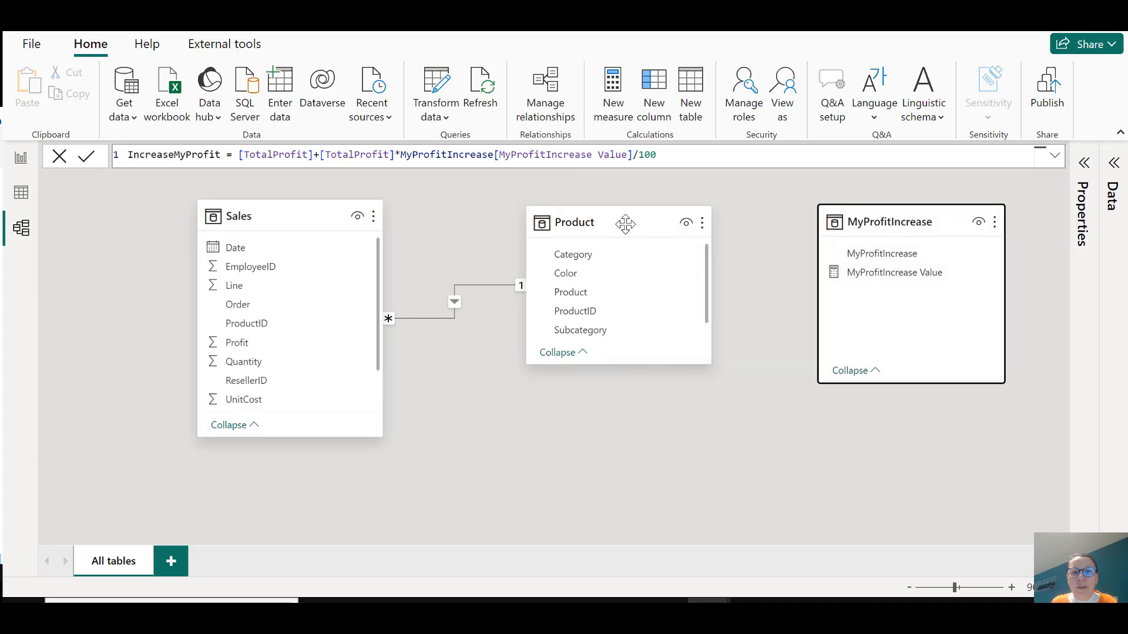
pyautogui.moveTo(587, 226)
pyautogui.moveTo(581, 230); pyautogui.dragTo(514, 226)
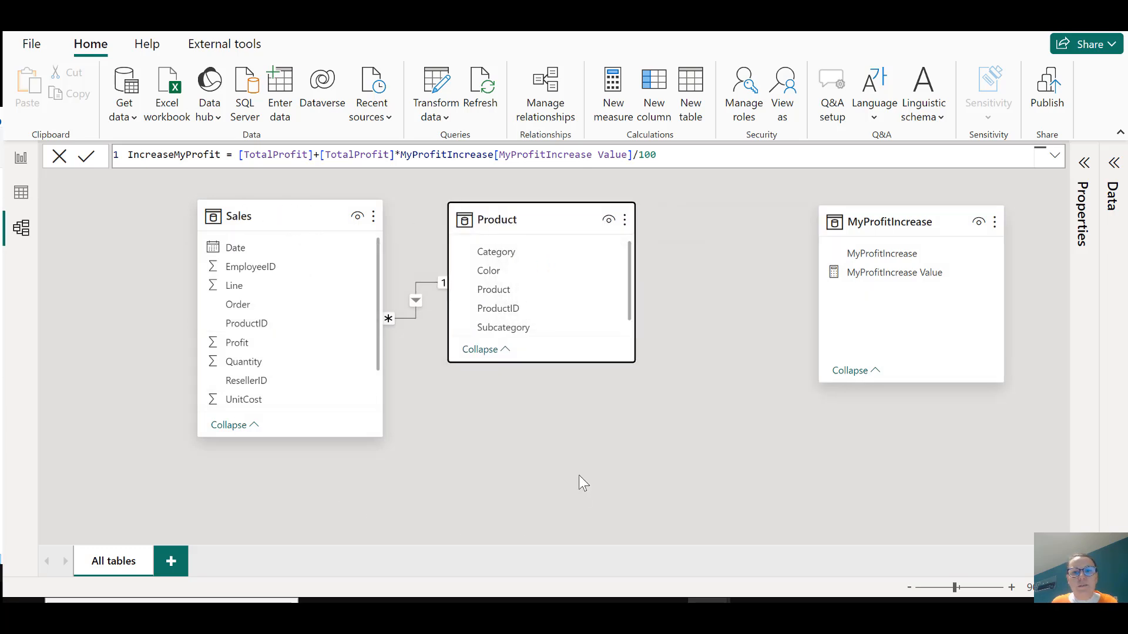
pyautogui.moveTo(861, 232); pyautogui.dragTo(790, 232)
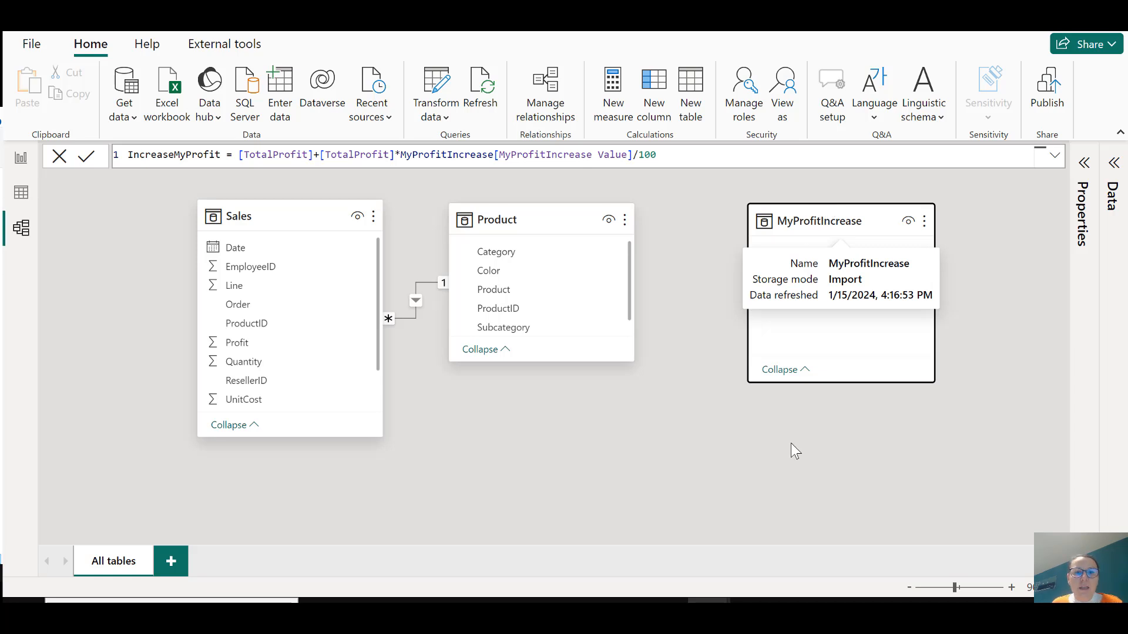
pyautogui.click(602, 485)
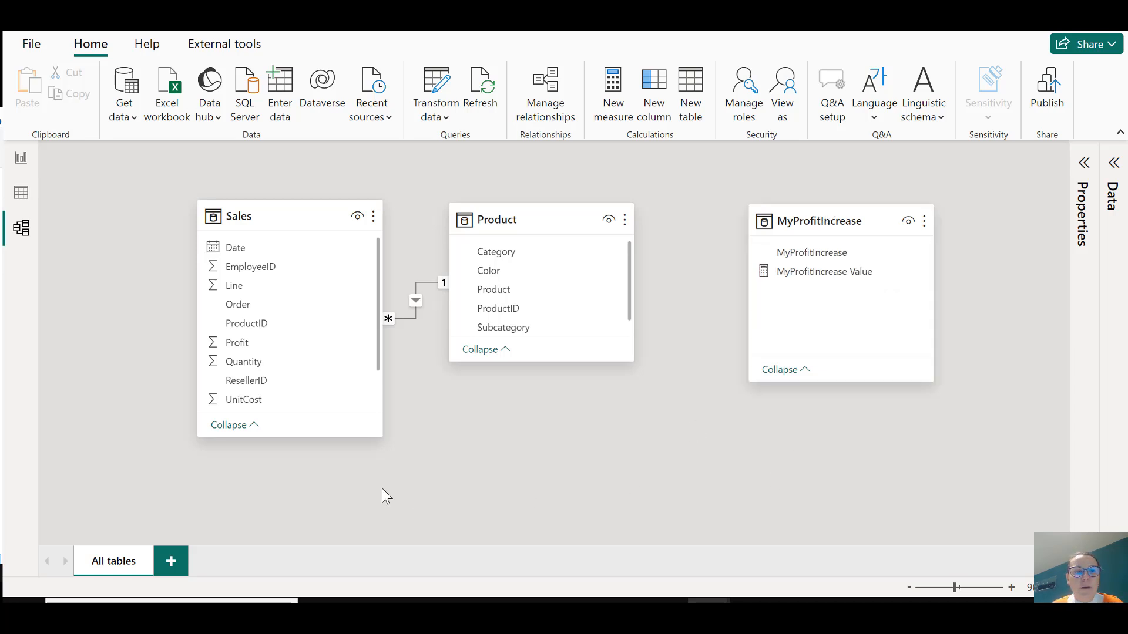
pyautogui.click(22, 159)
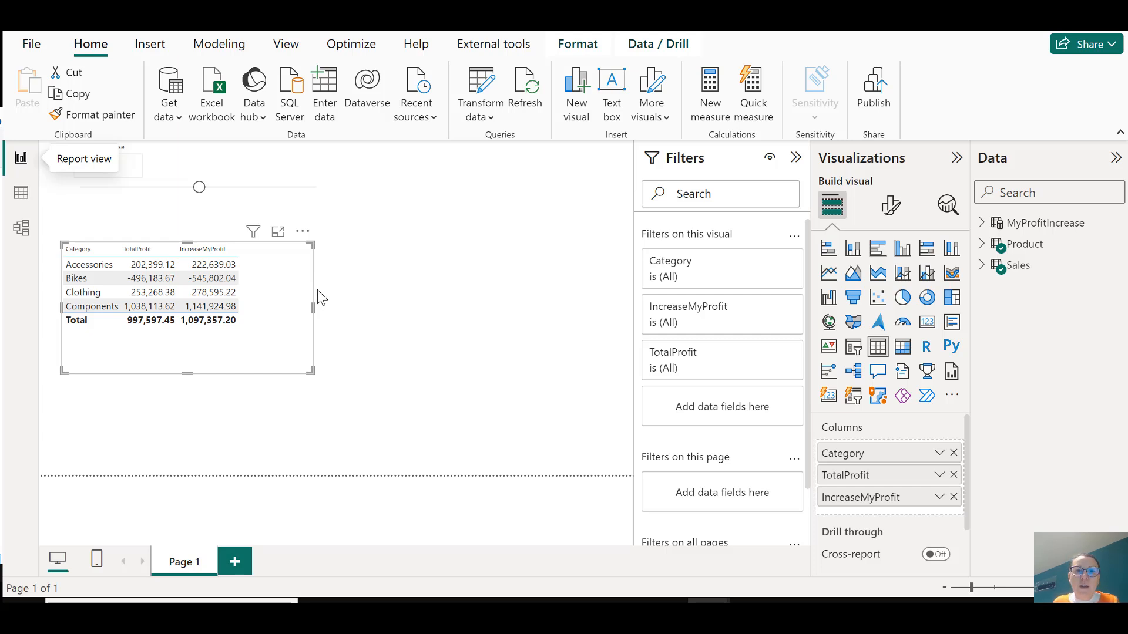
# Add a second report page with a table of Product Color and the TotalProfit measure, and move the table down toward the canvas's lower middle.
pyautogui.click(235, 563)
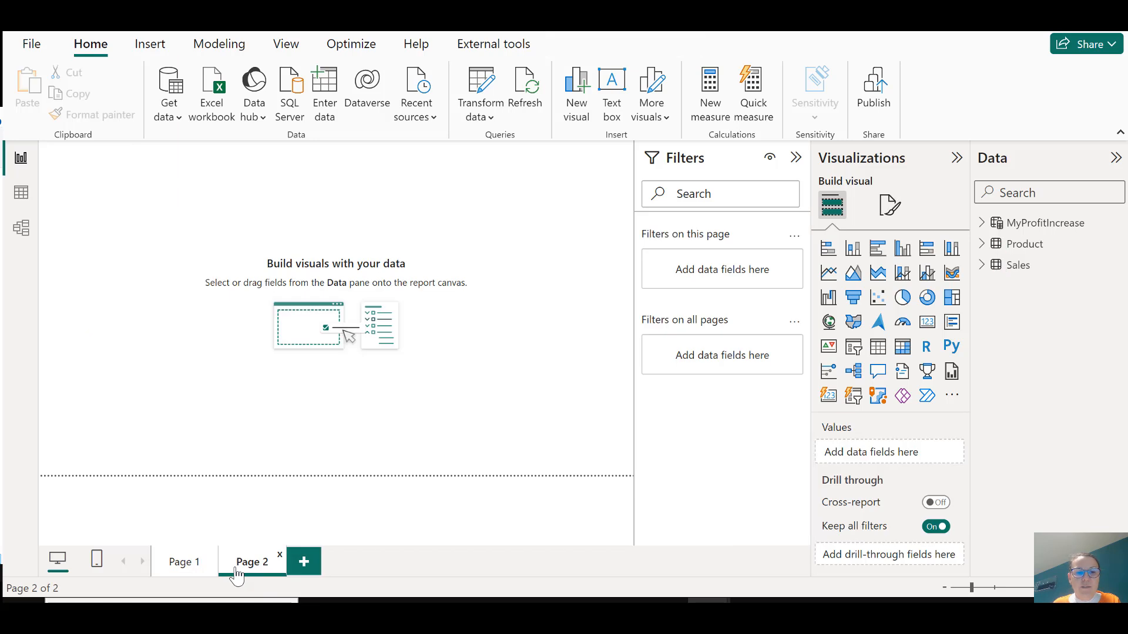
pyautogui.click(983, 246)
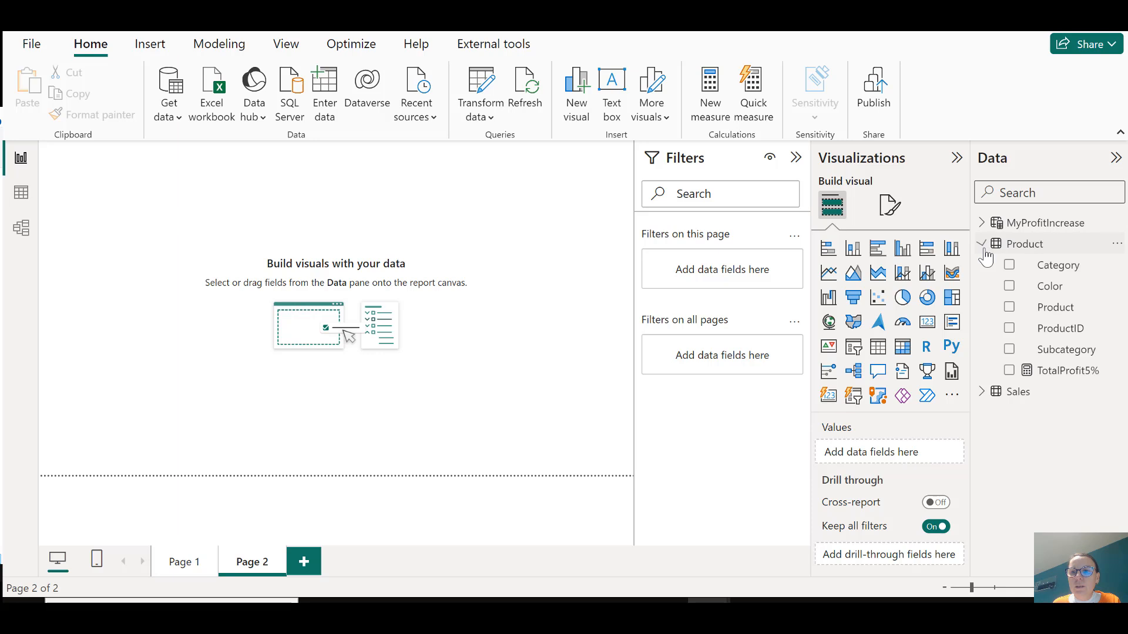
pyautogui.click(1008, 286)
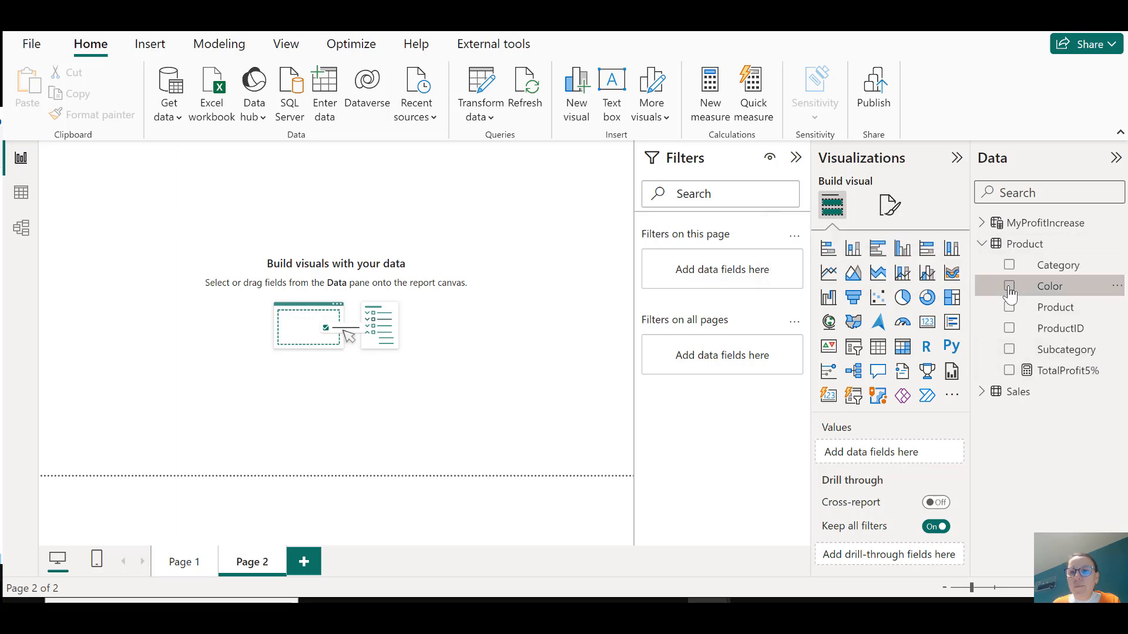
pyautogui.click(981, 394)
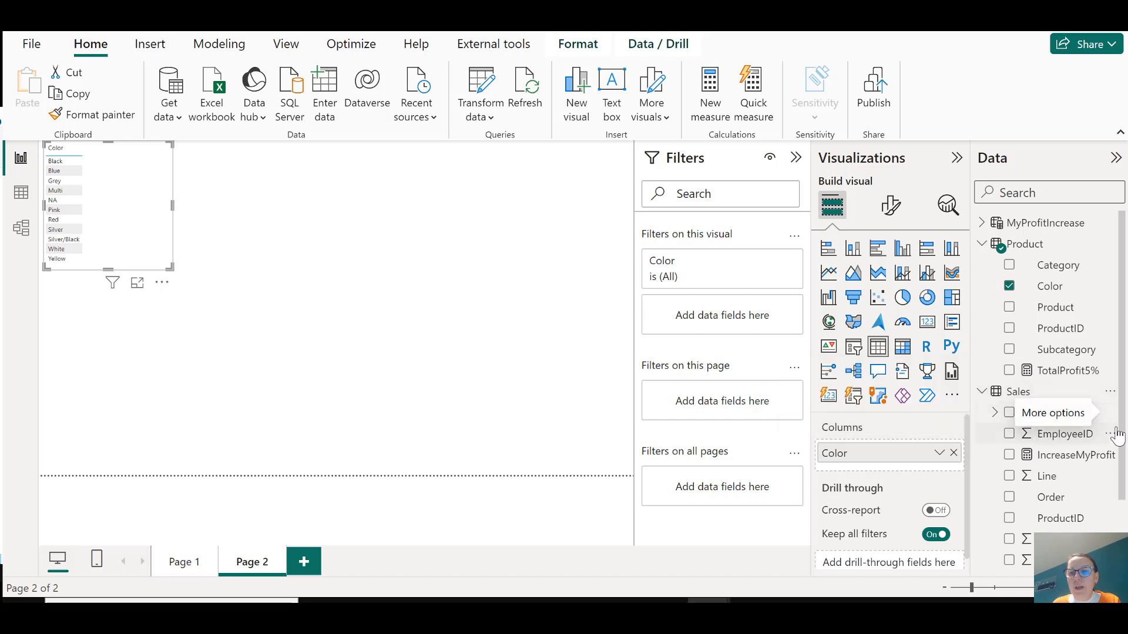
pyautogui.scroll(-3, 1116, 434)
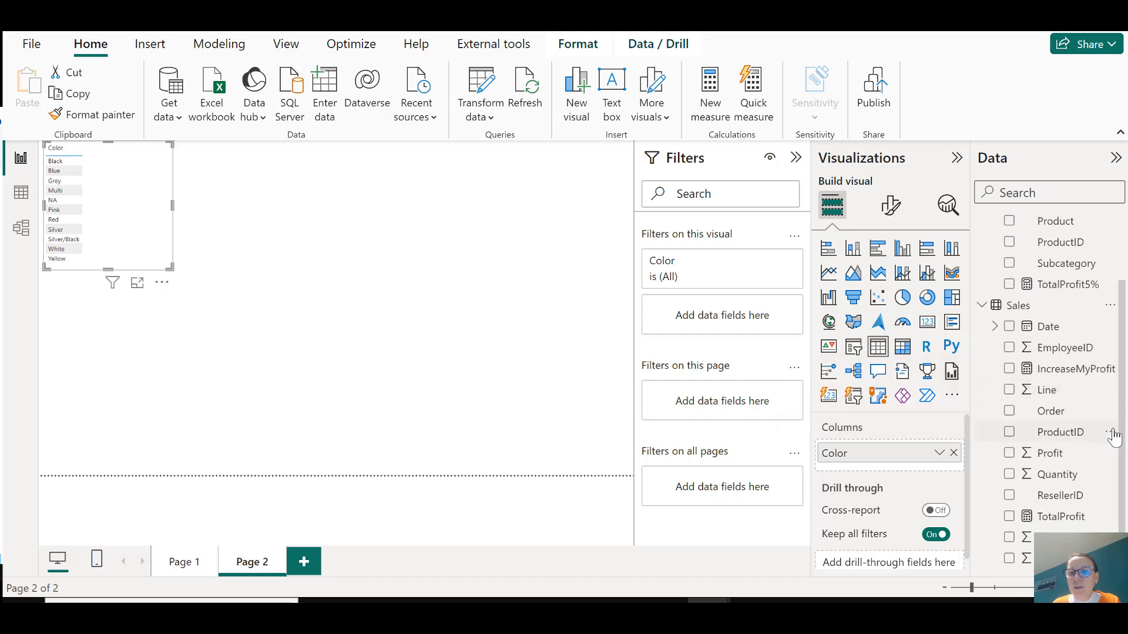
pyautogui.click(1011, 518)
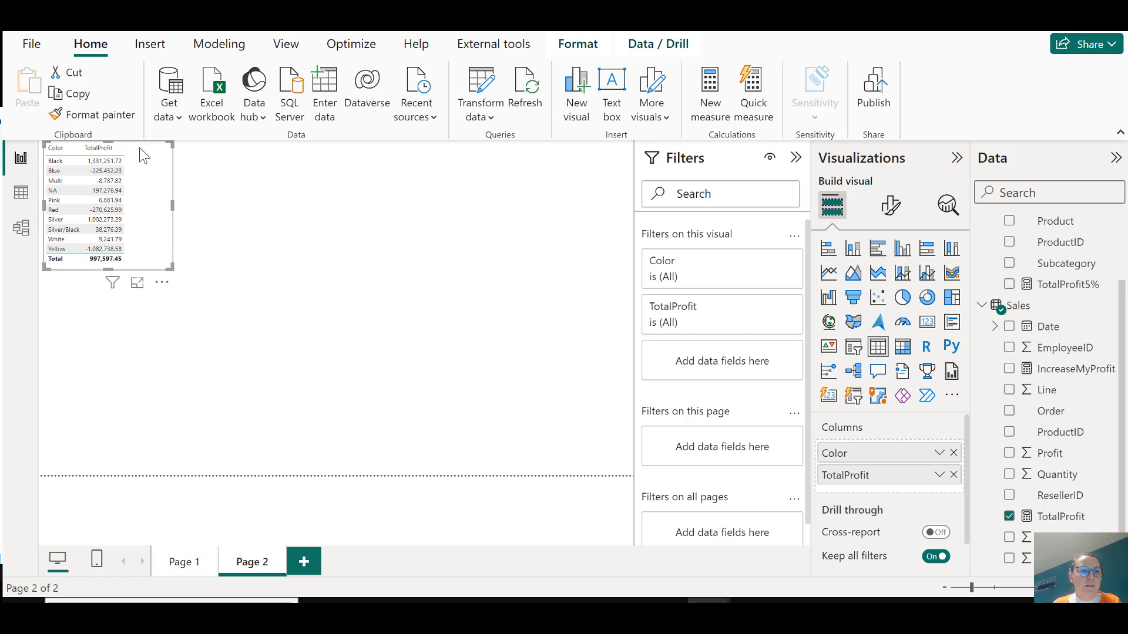
pyautogui.moveTo(140, 212); pyautogui.dragTo(254, 381)
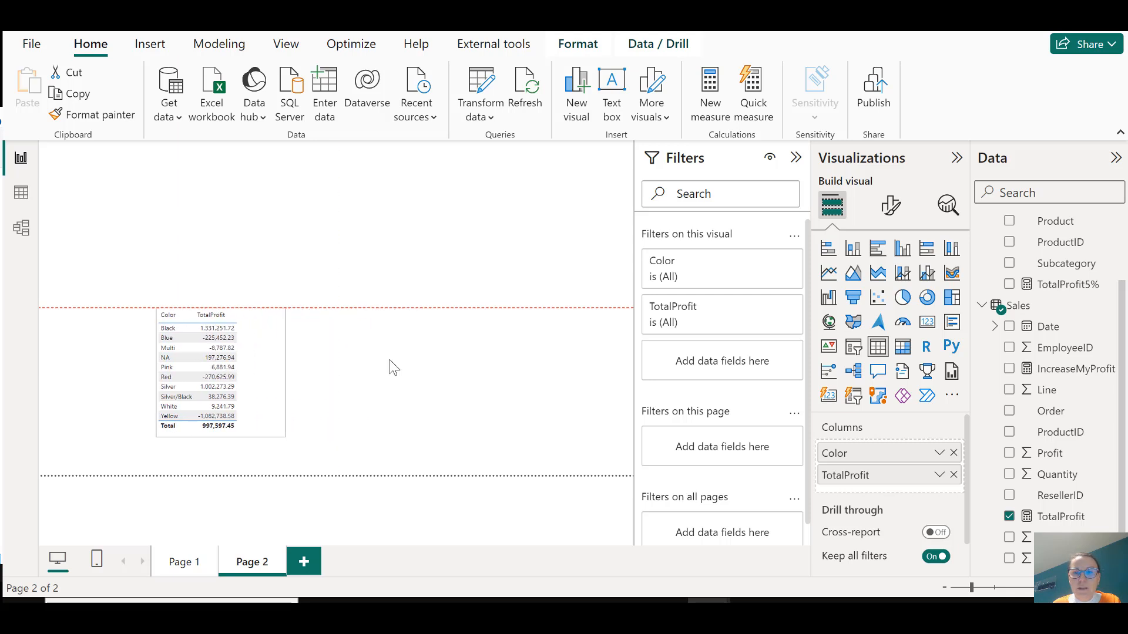
# Set the font size of the color table's values to 15.
pyautogui.click(890, 206)
pyautogui.click(851, 398)
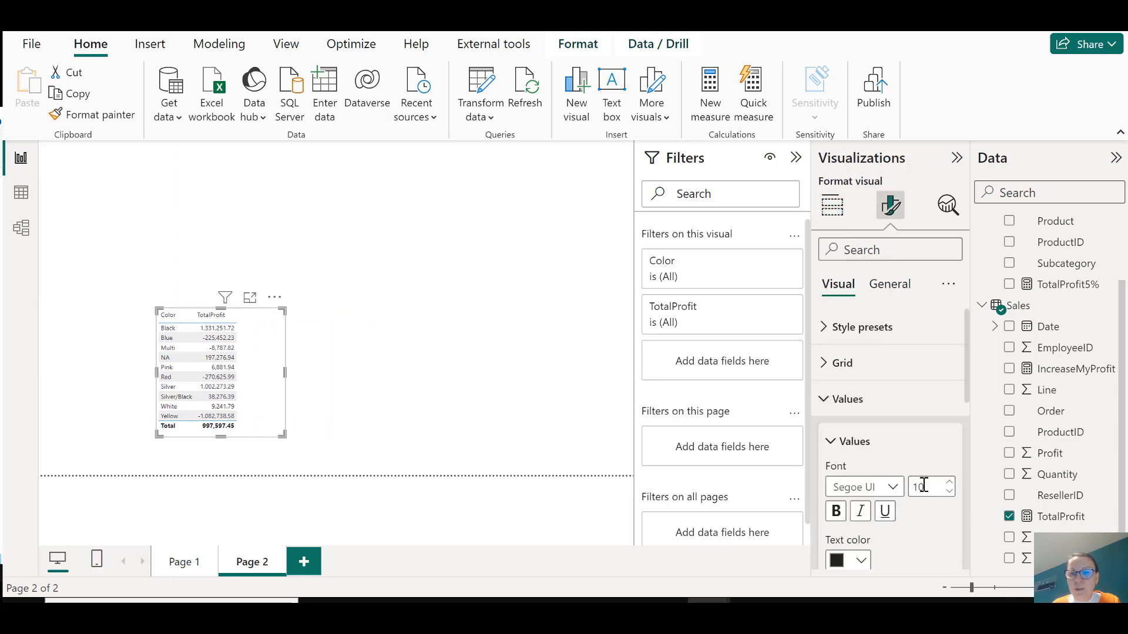
pyautogui.click(948, 485)
pyautogui.click(948, 485)
pyautogui.click(947, 485)
pyautogui.click(947, 485)
pyautogui.click(948, 484)
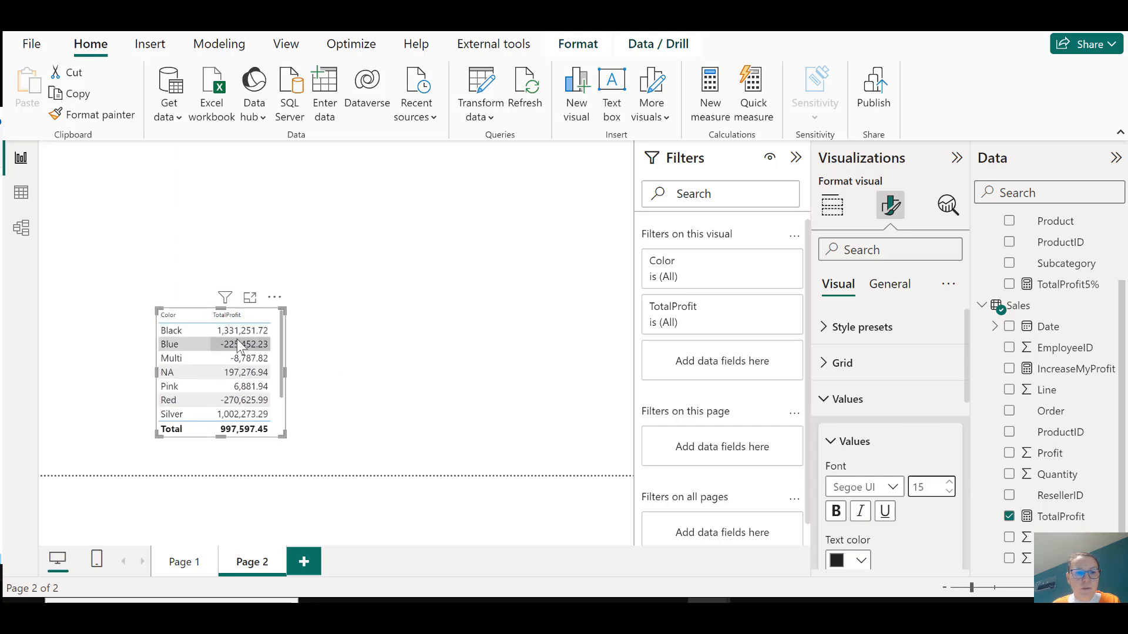
# Convert the color table into a clustered column chart and enlarge it to fill most of the page.
pyautogui.click(832, 205)
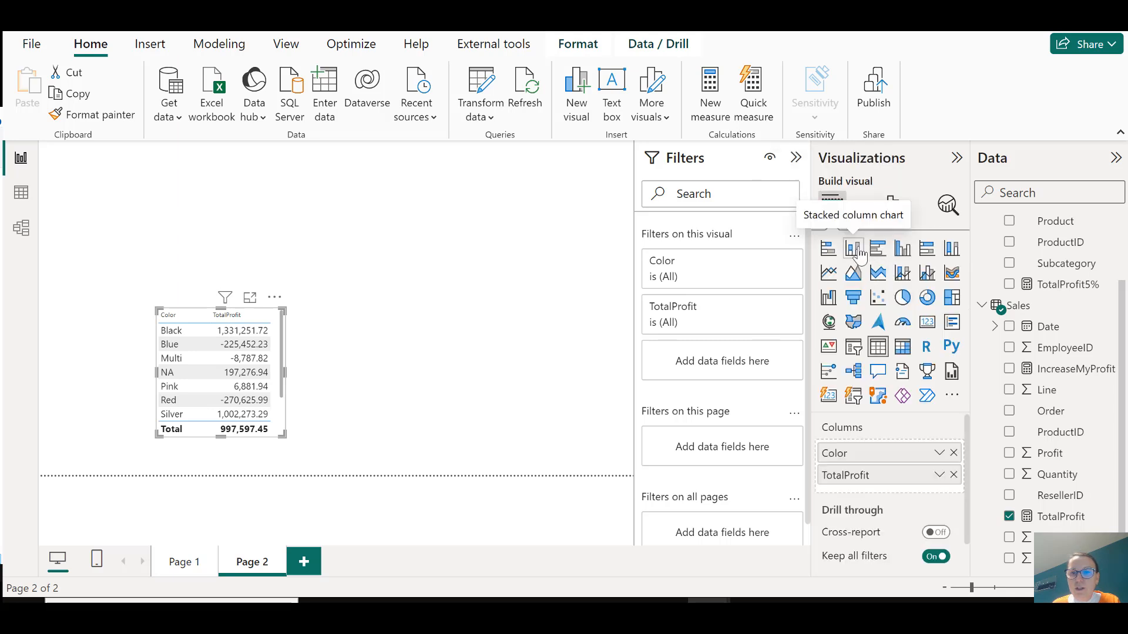
pyautogui.click(902, 249)
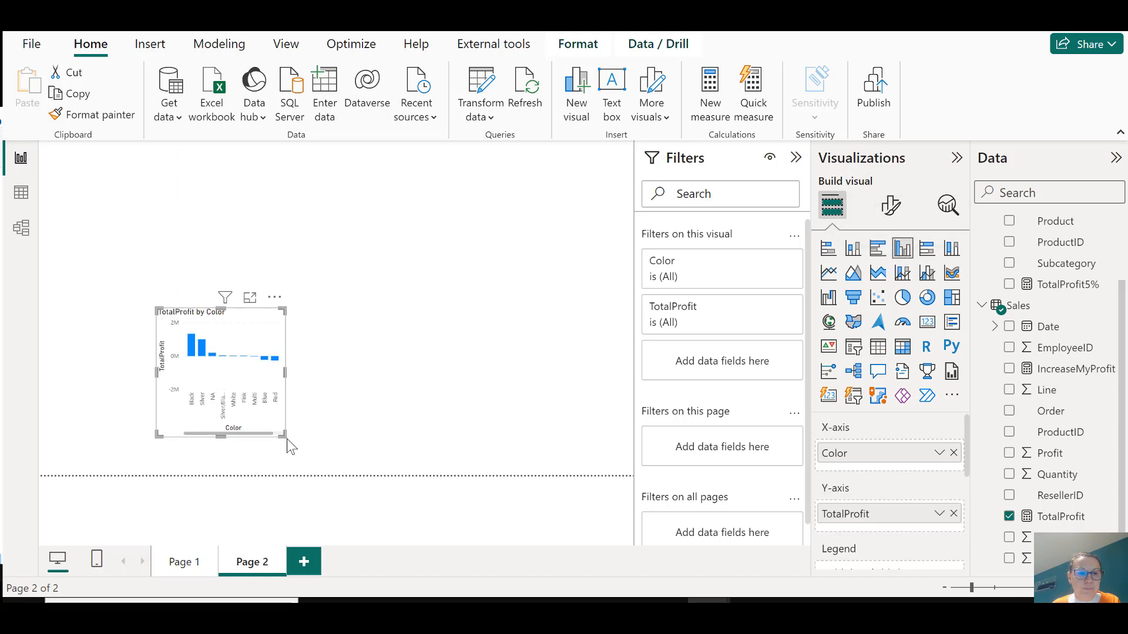
pyautogui.moveTo(282, 435); pyautogui.dragTo(631, 474)
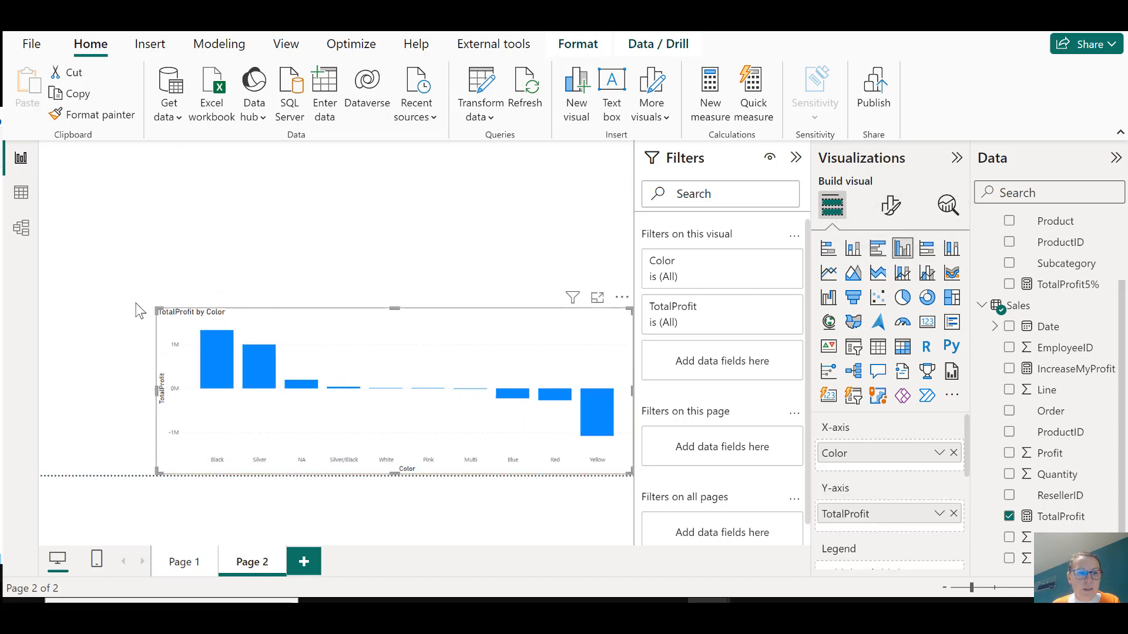
pyautogui.moveTo(156, 310); pyautogui.dragTo(71, 234)
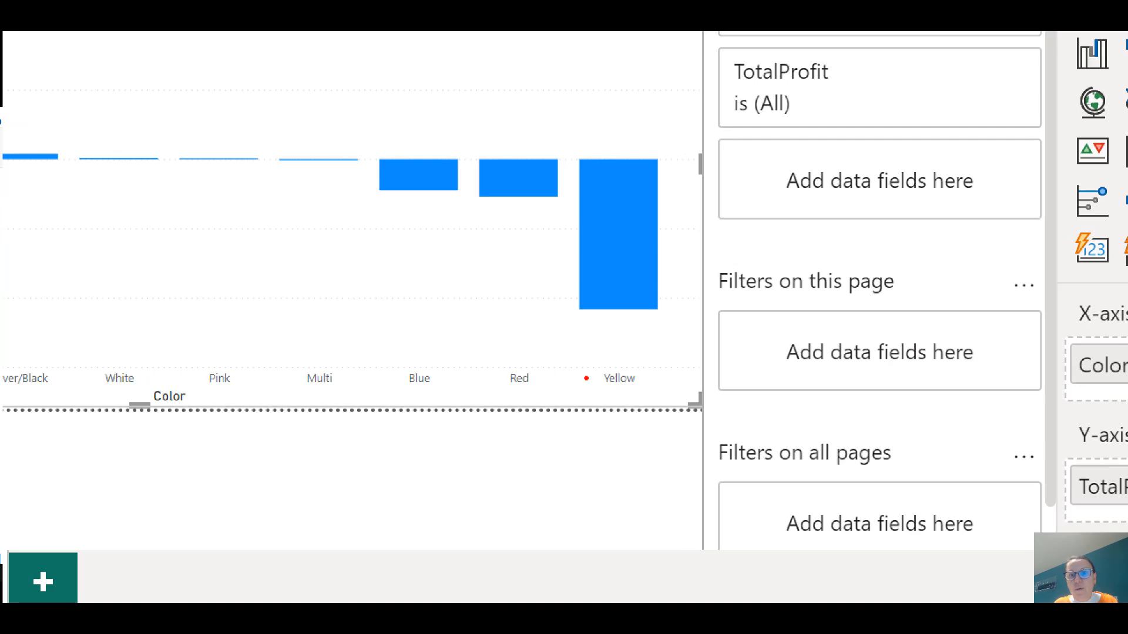
pyautogui.moveTo(586, 379); pyautogui.dragTo(555, 434)
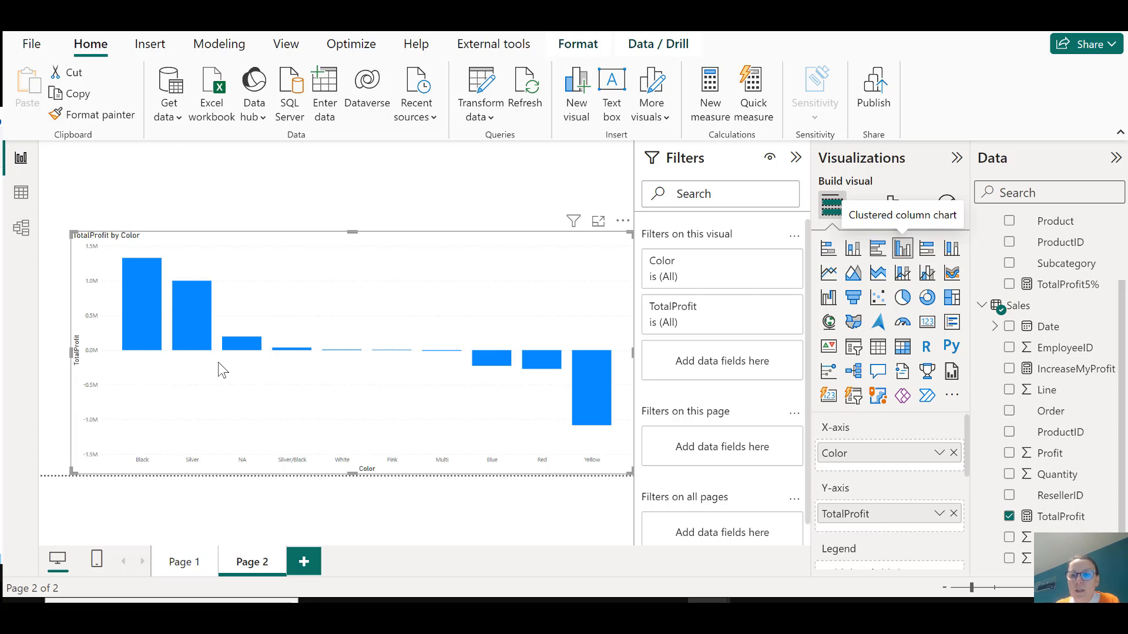
# Start a new measure in the Sales table and name it TotalQuantity.
pyautogui.rightClick(1019, 315)
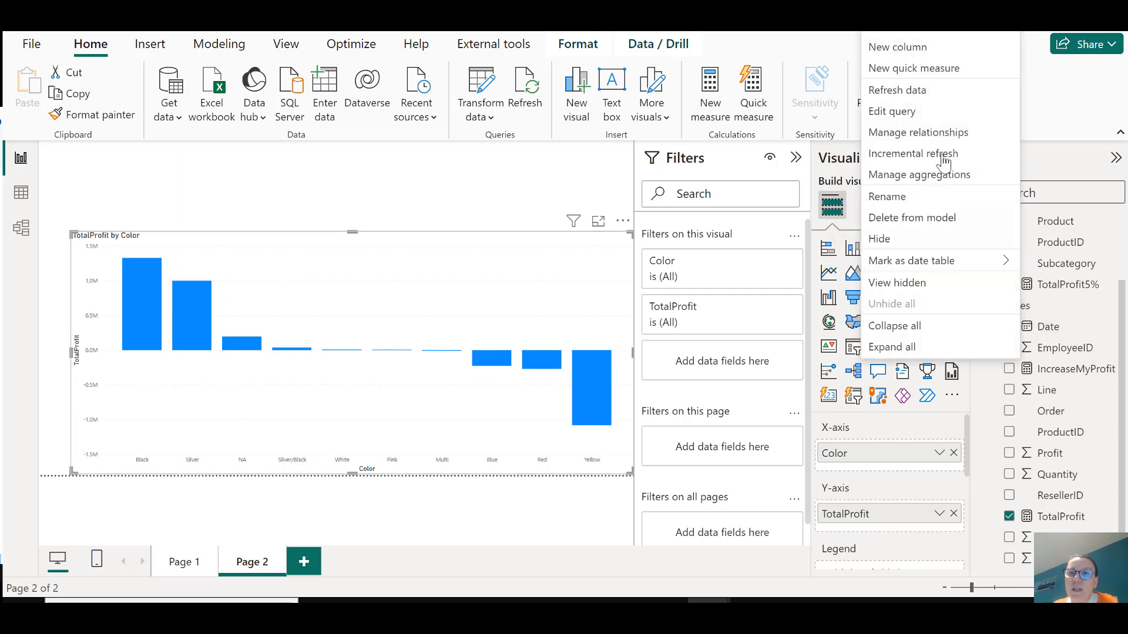
pyautogui.click(943, 29)
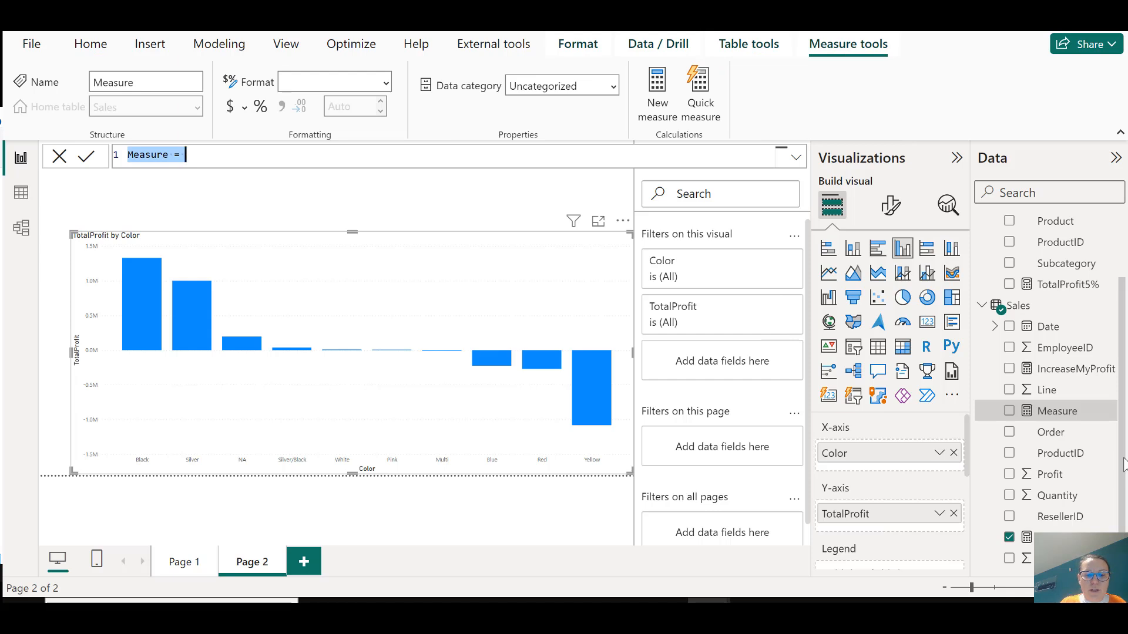
pyautogui.write('Tita')
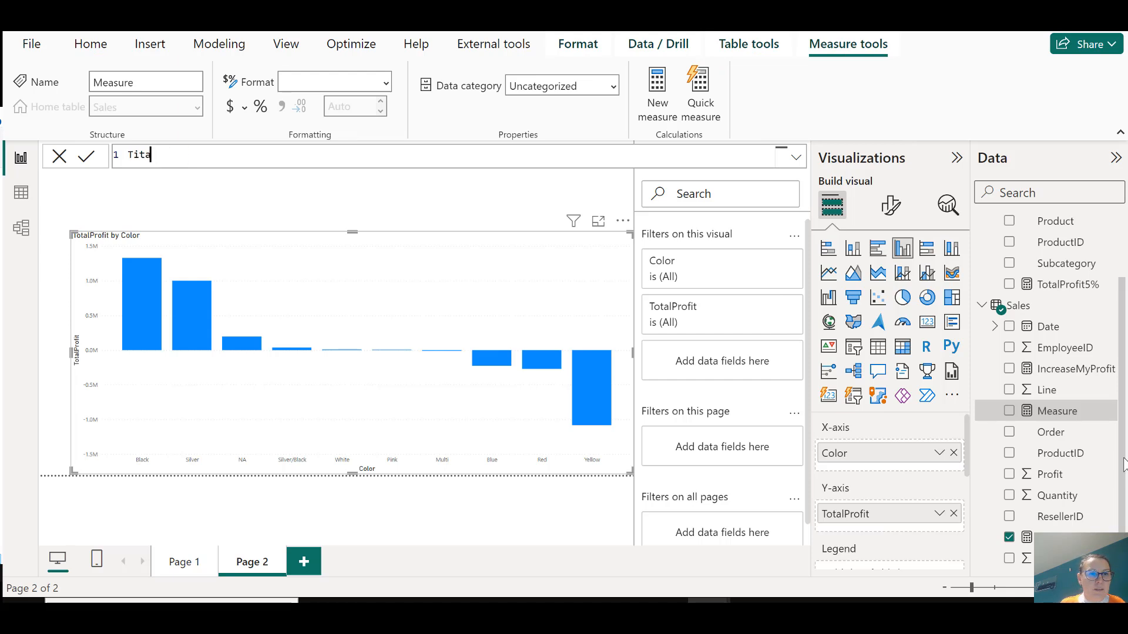
pyautogui.press('BackSpace')
pyautogui.press('BackSpace')
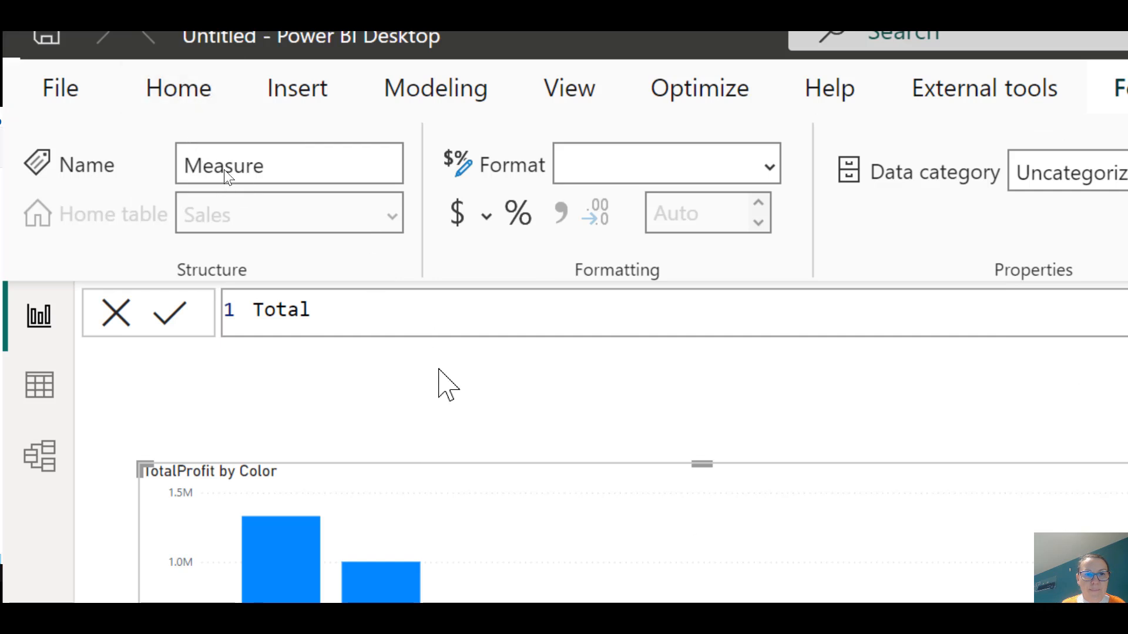
pyautogui.write('Qu')
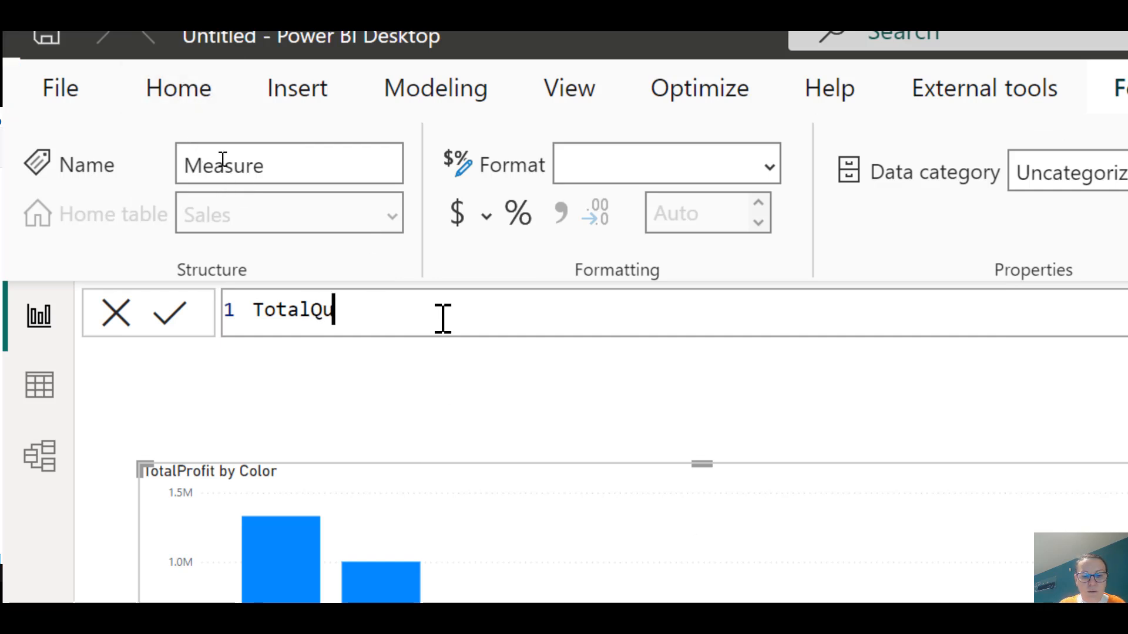
pyautogui.write('antity=')
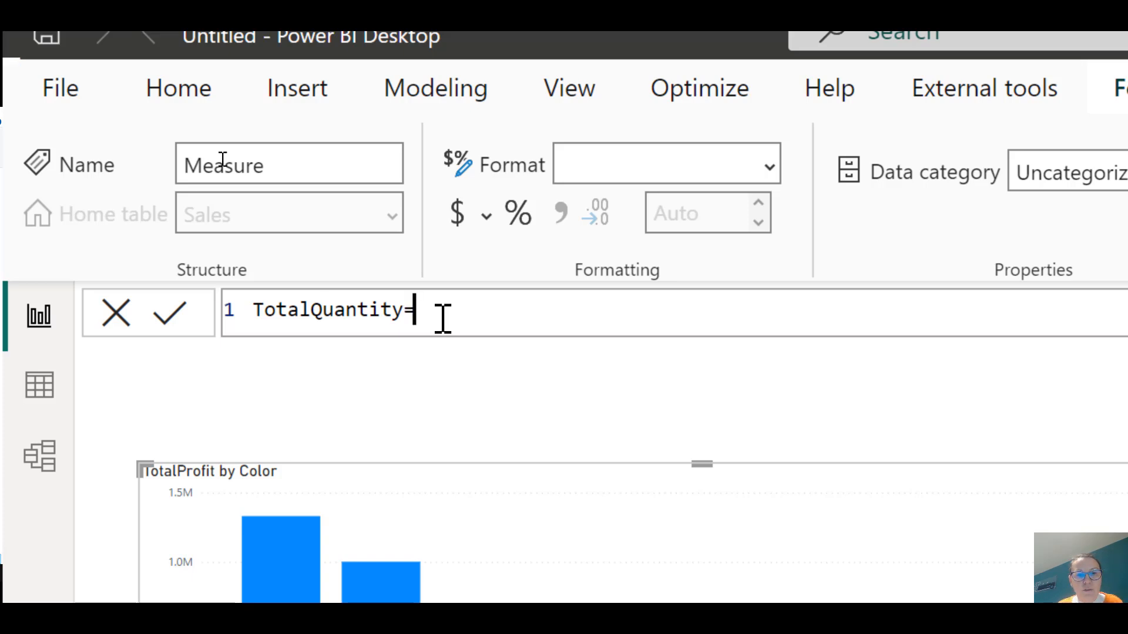
# Define the TotalQuantity measure as SUM(Sales[Quantity]) and commit the formula.
pyautogui.write('sum')
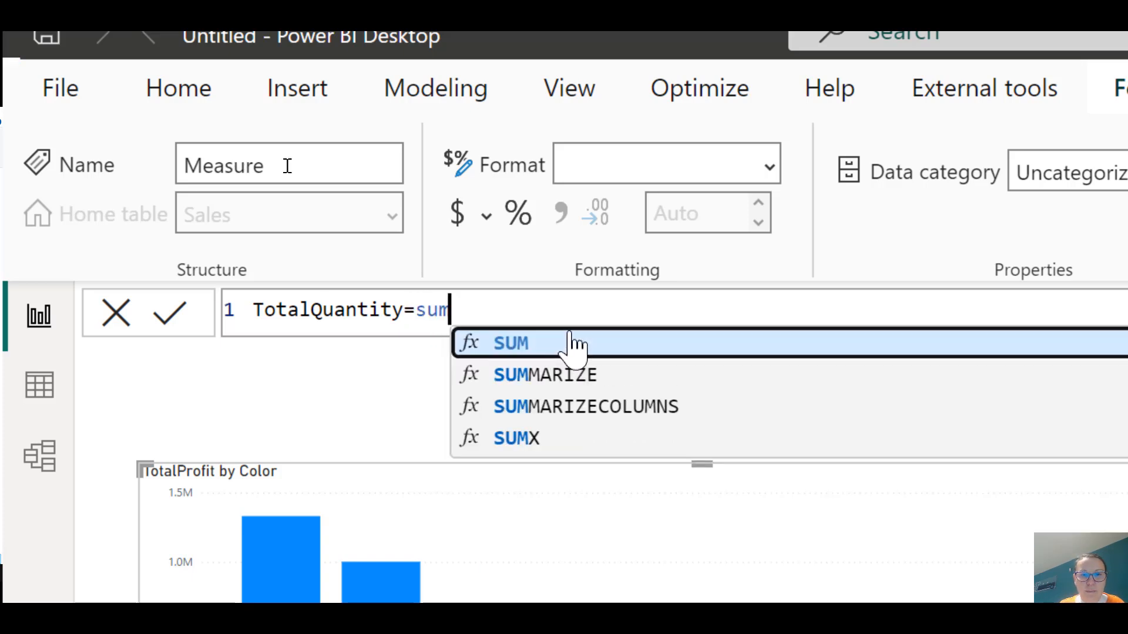
pyautogui.press('Tab')
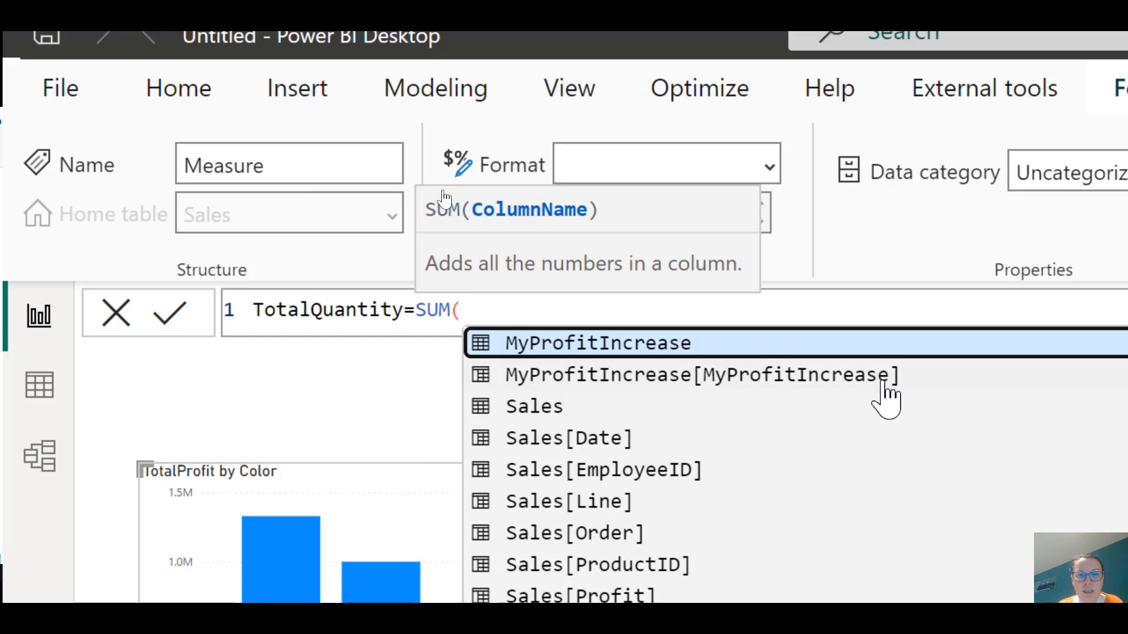
pyautogui.write('sal')
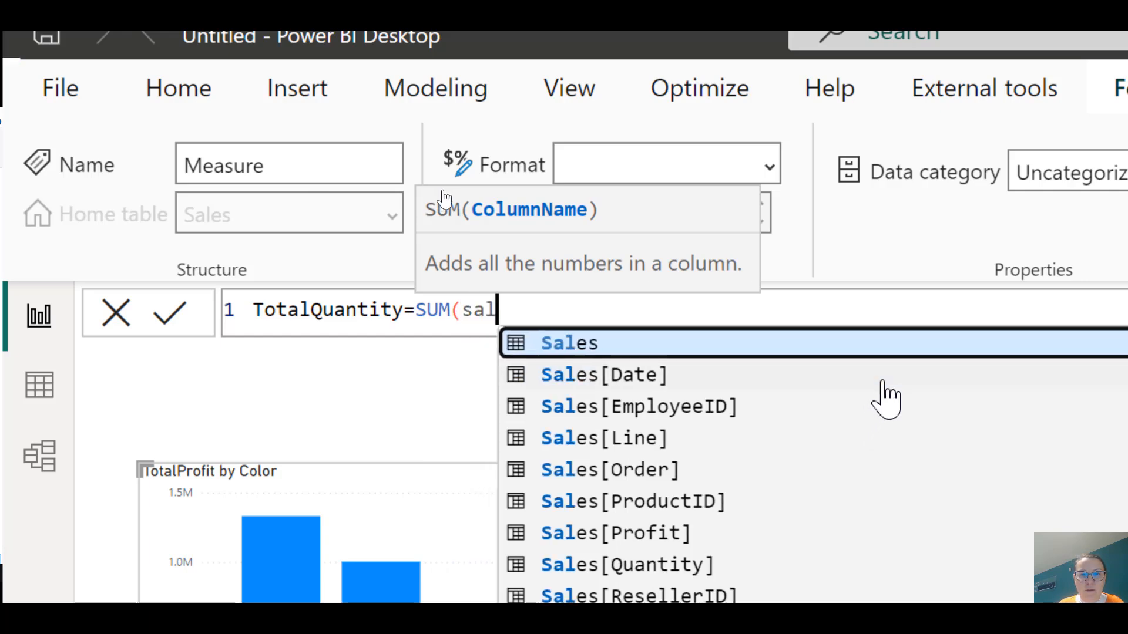
pyautogui.press('Down')
pyautogui.press('Down')
pyautogui.press('Down')
pyautogui.press('Down')
pyautogui.press('Down')
pyautogui.press('Down')
pyautogui.press('Down')
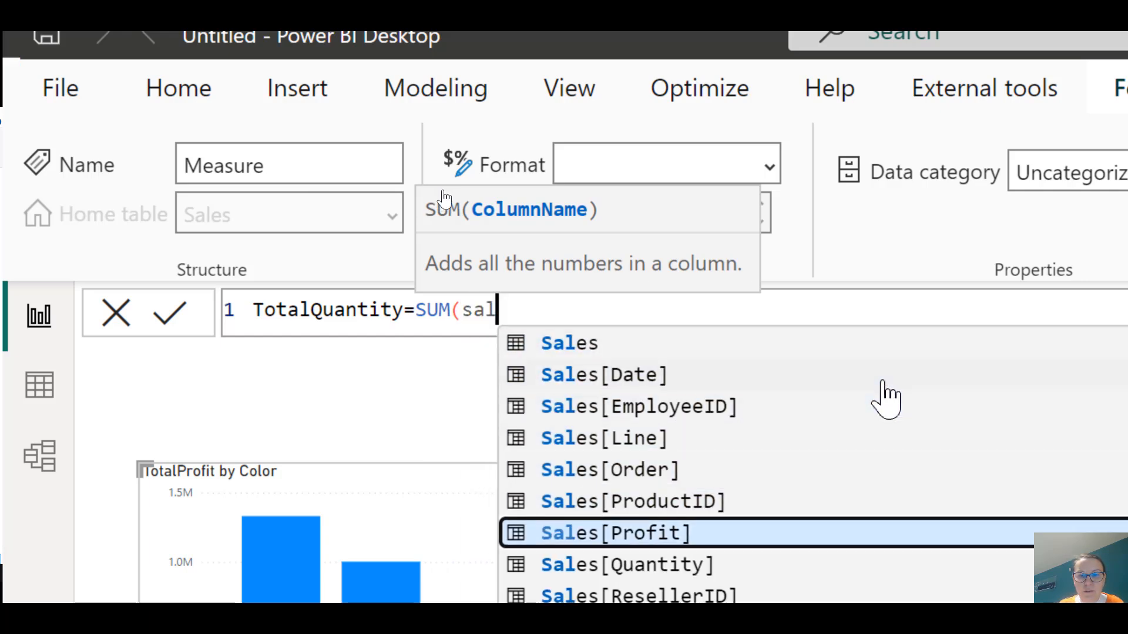
pyautogui.press('Tab')
pyautogui.write(')')
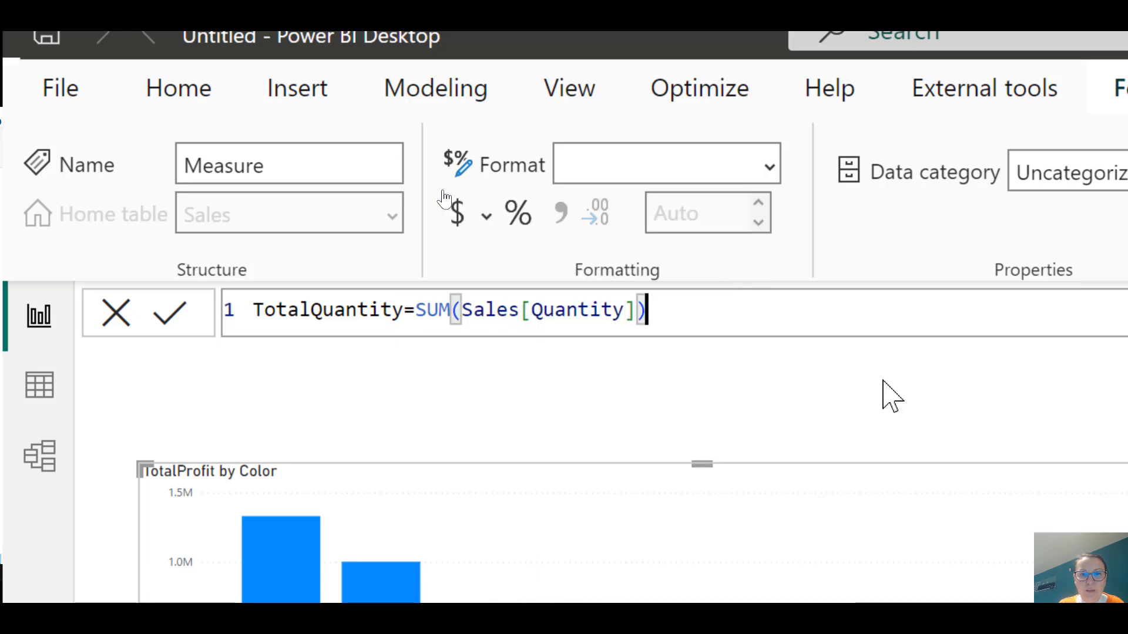
pyautogui.press('Return')
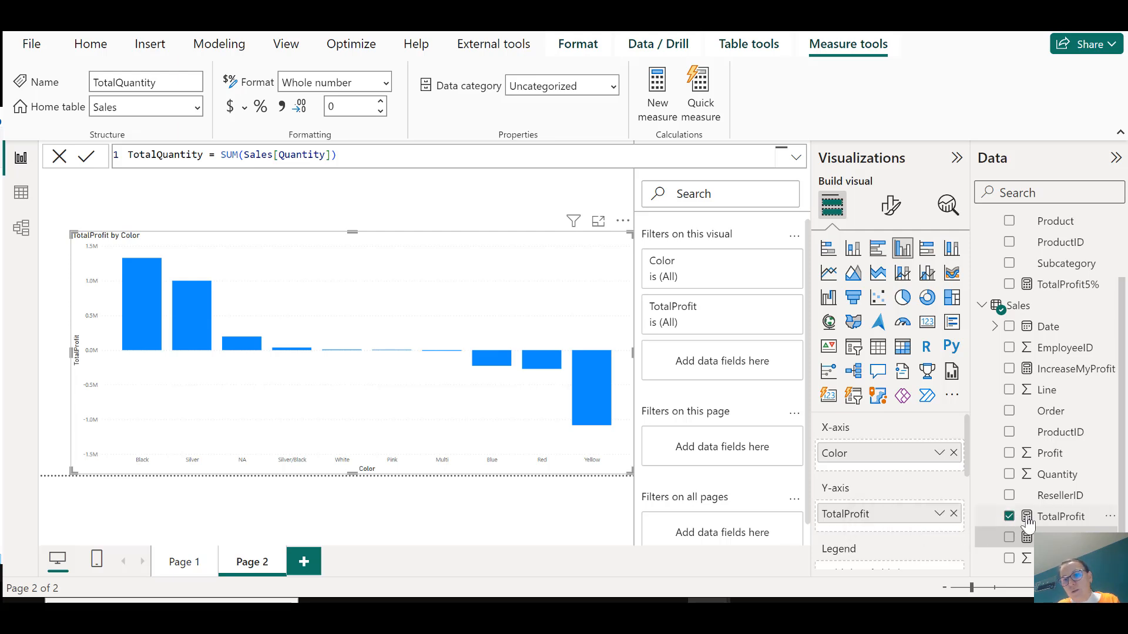
# Replace TotalProfit with TotalQuantity in the column chart, narrow the chart from its left edge, and deselect it.
pyautogui.click(1008, 517)
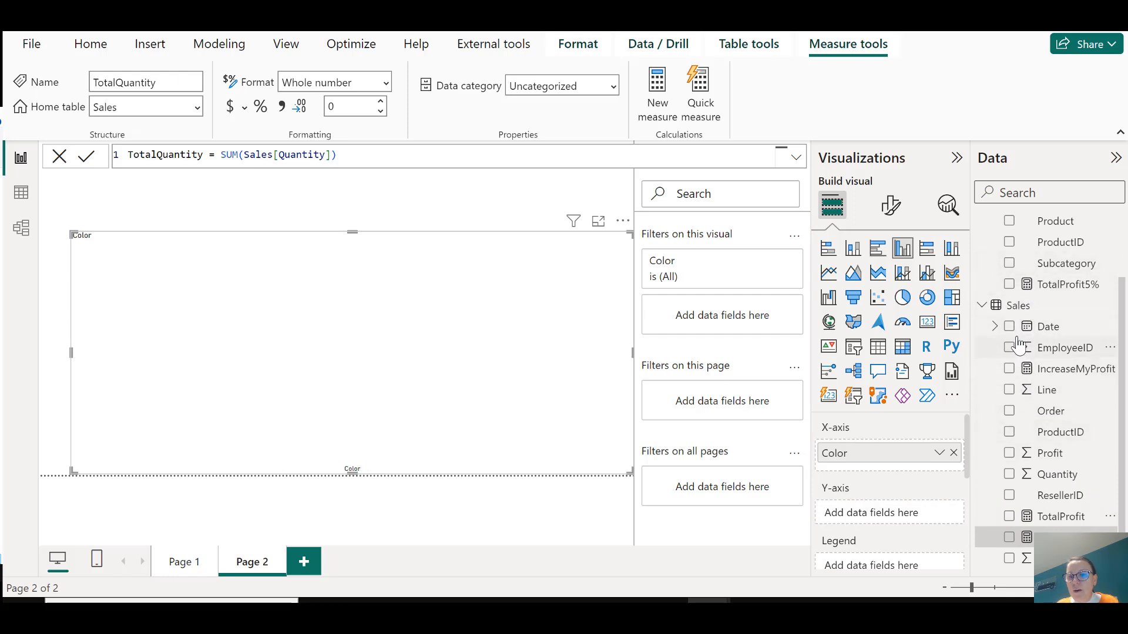
pyautogui.click(1009, 539)
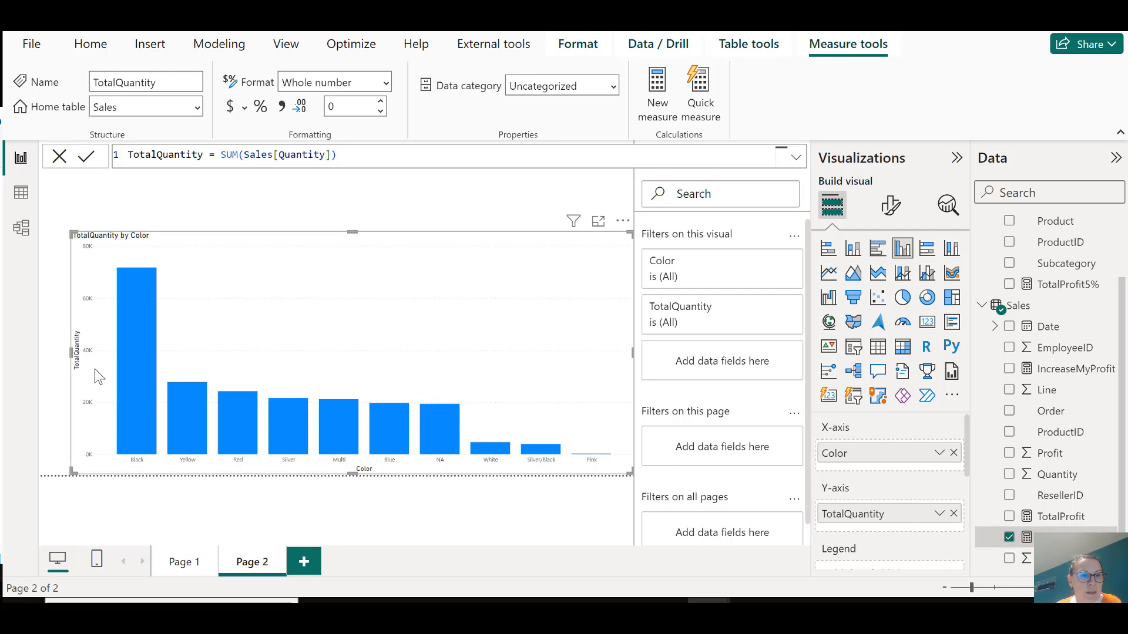
pyautogui.moveTo(69, 351); pyautogui.dragTo(176, 349)
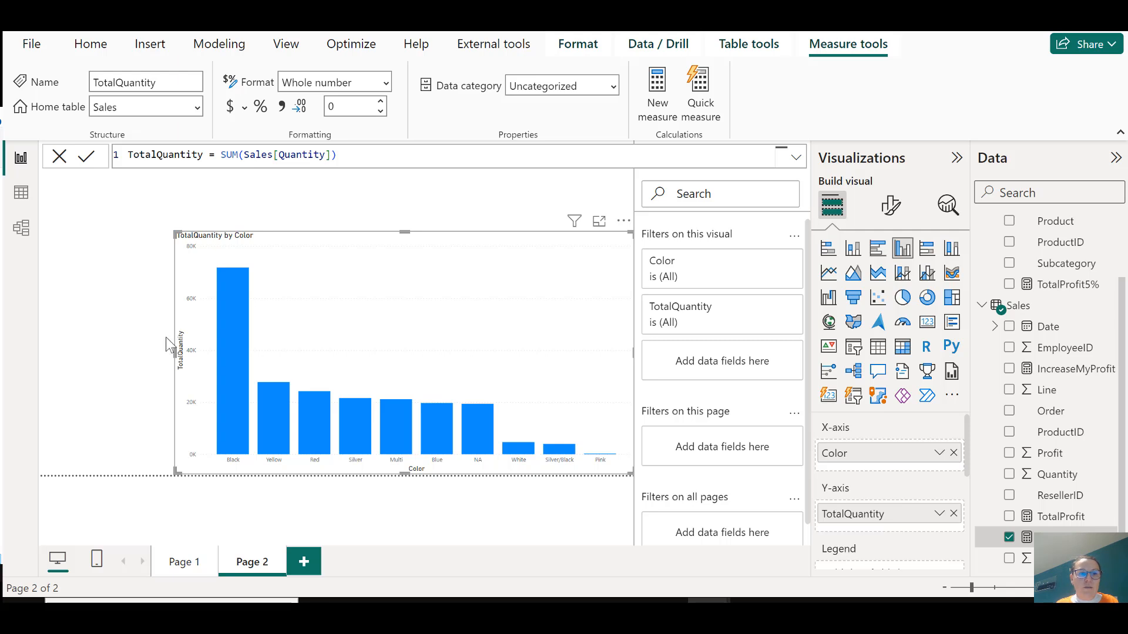
pyautogui.click(92, 310)
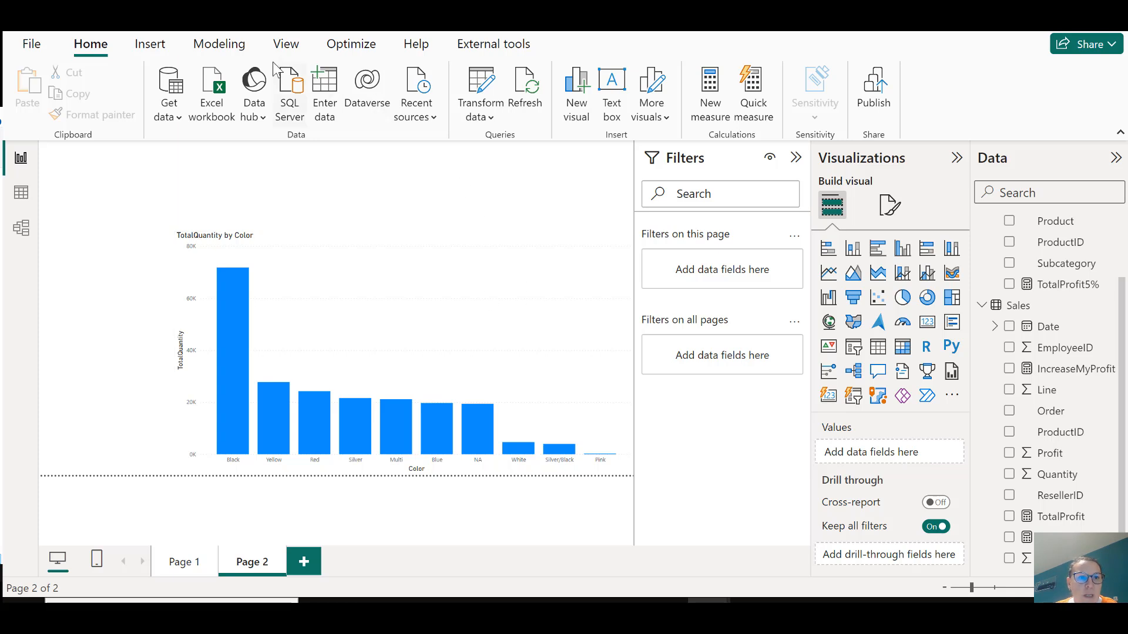
# Start a new fields parameter and name it MyMeasure.
pyautogui.click(216, 46)
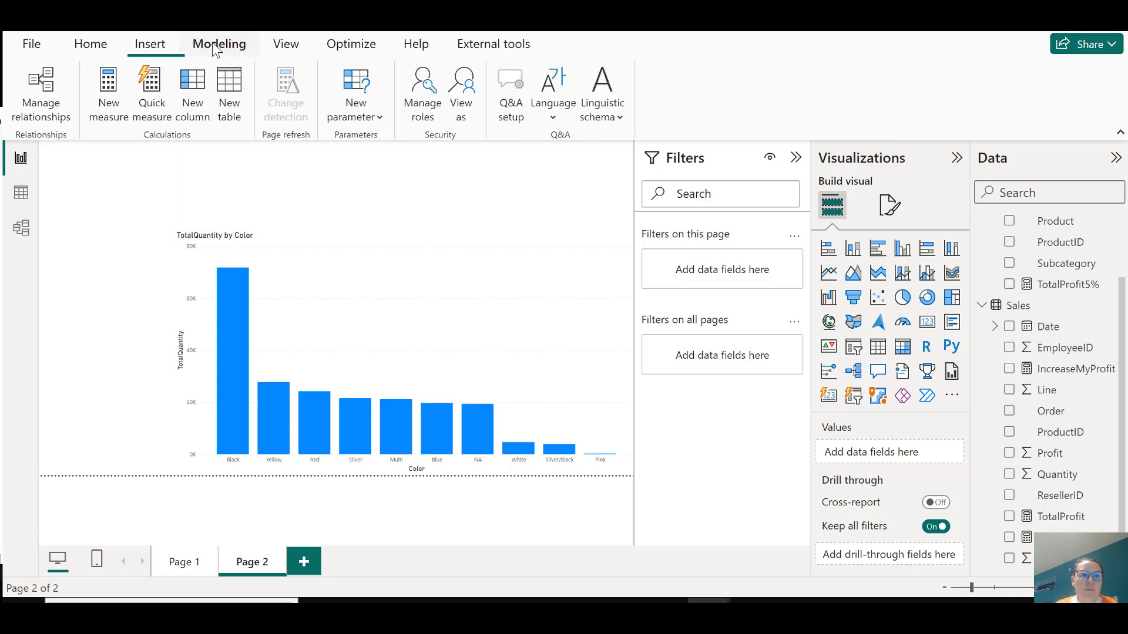
pyautogui.click(365, 117)
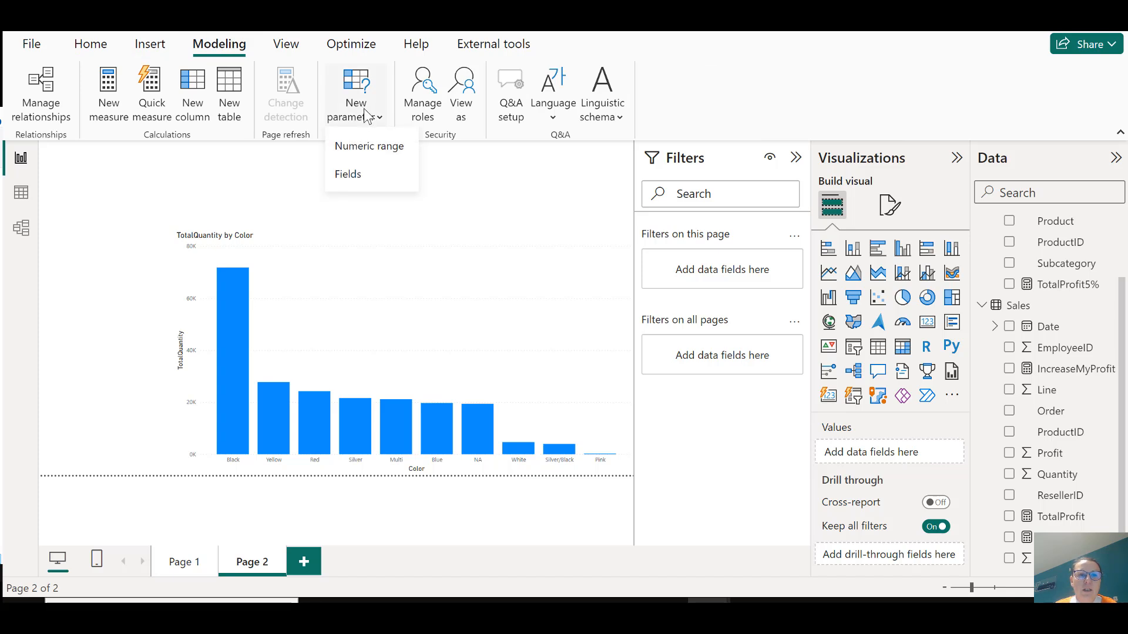
pyautogui.click(351, 173)
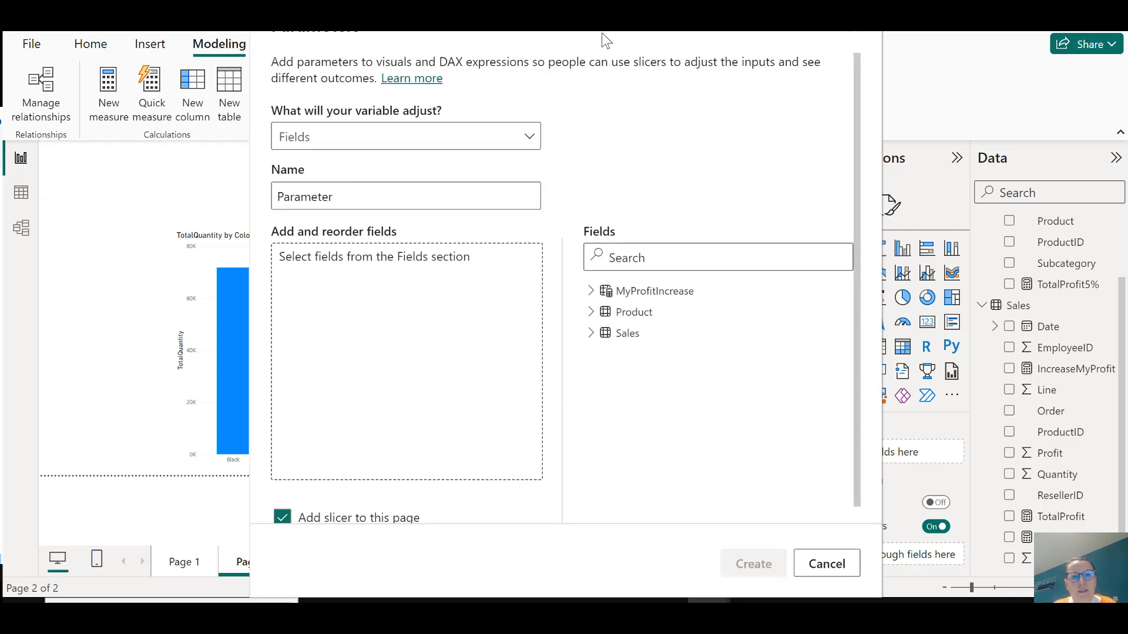
pyautogui.moveTo(408, 206); pyautogui.dragTo(184, 208)
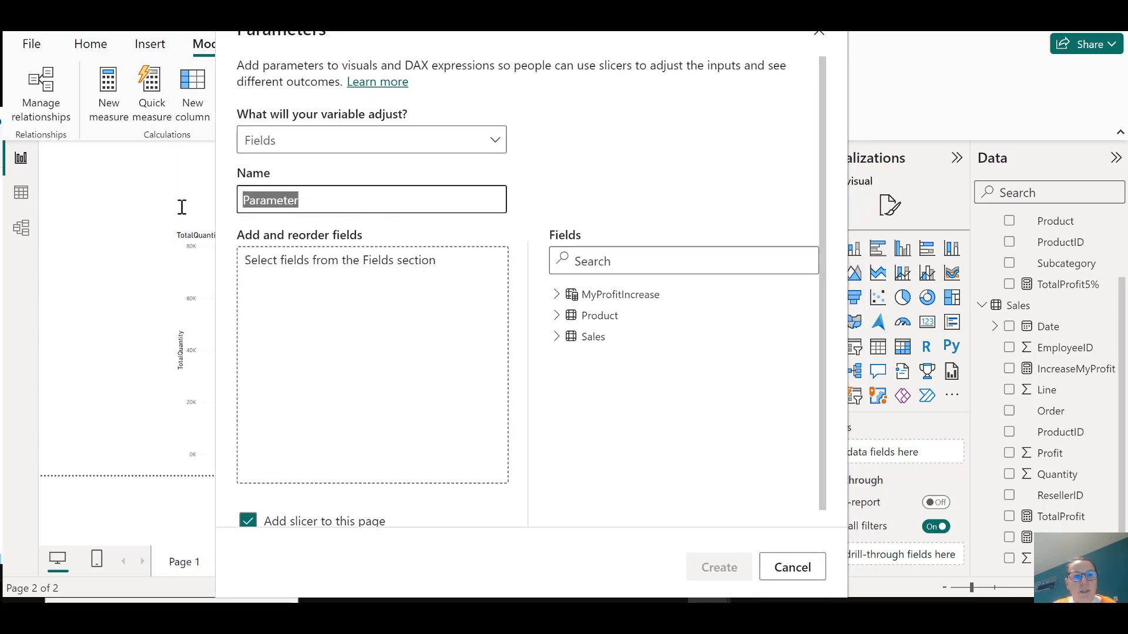
pyautogui.write('MyMeasure')
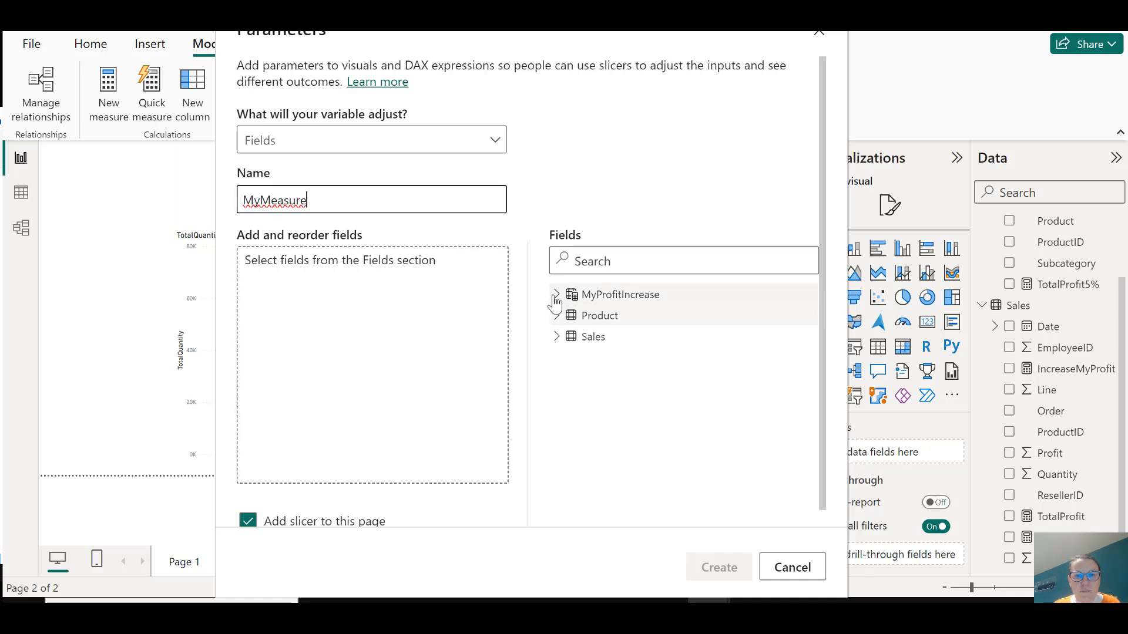
# Add TotalProfit and TotalQuantity from the Sales table to the MyMeasure parameter and create it with its slicer on the page.
pyautogui.click(555, 340)
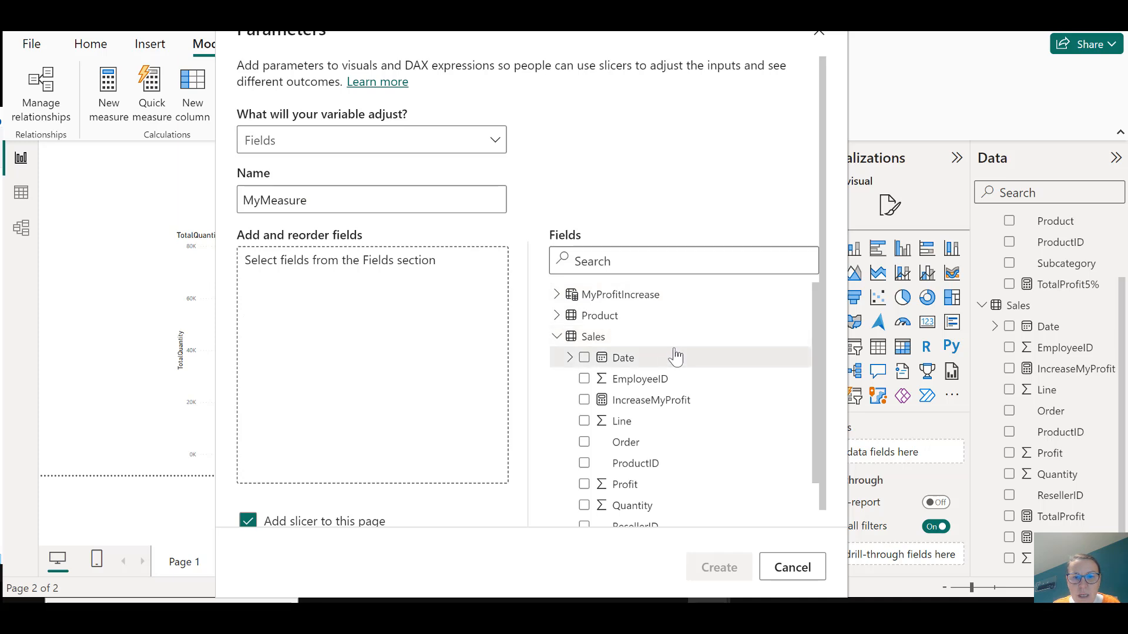
pyautogui.scroll(-2, 675, 355)
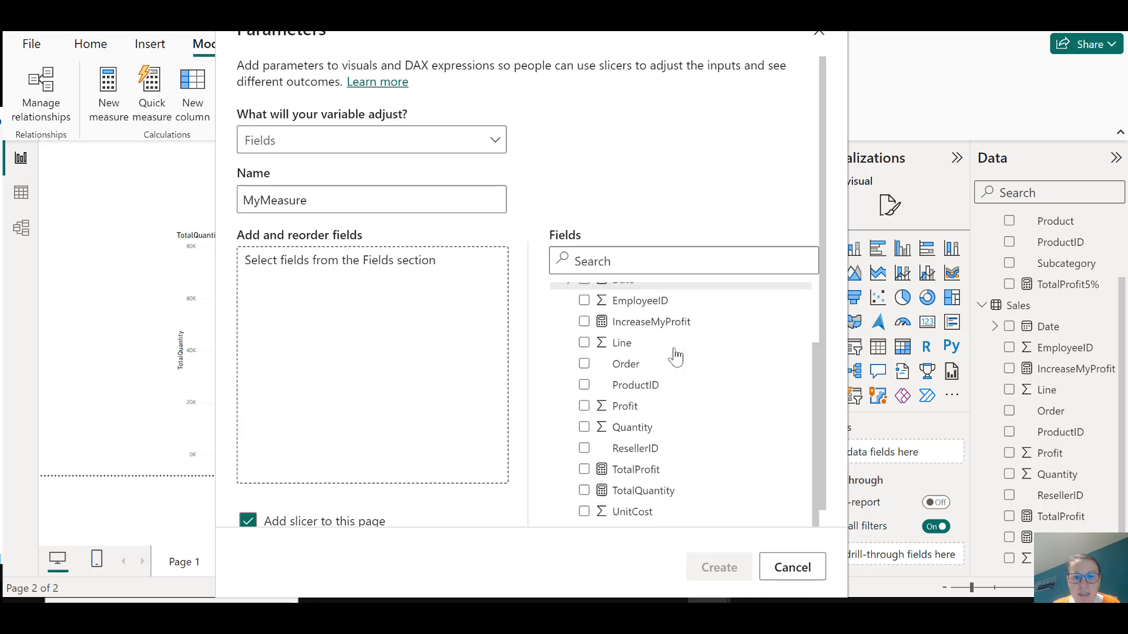
pyautogui.click(583, 470)
pyautogui.click(584, 473)
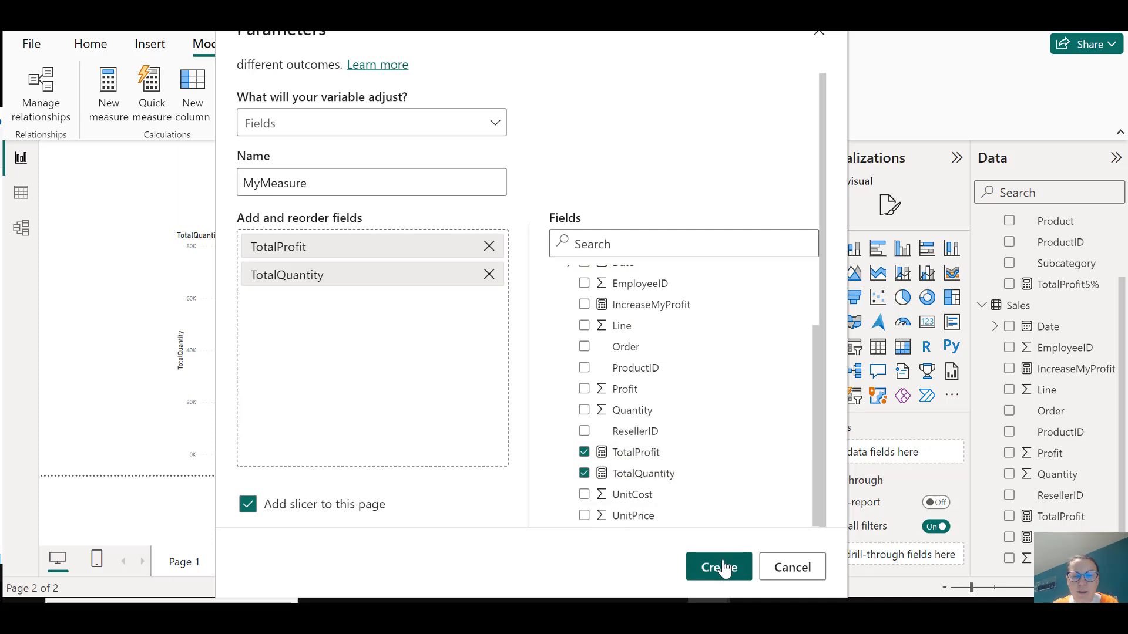
pyautogui.click(723, 568)
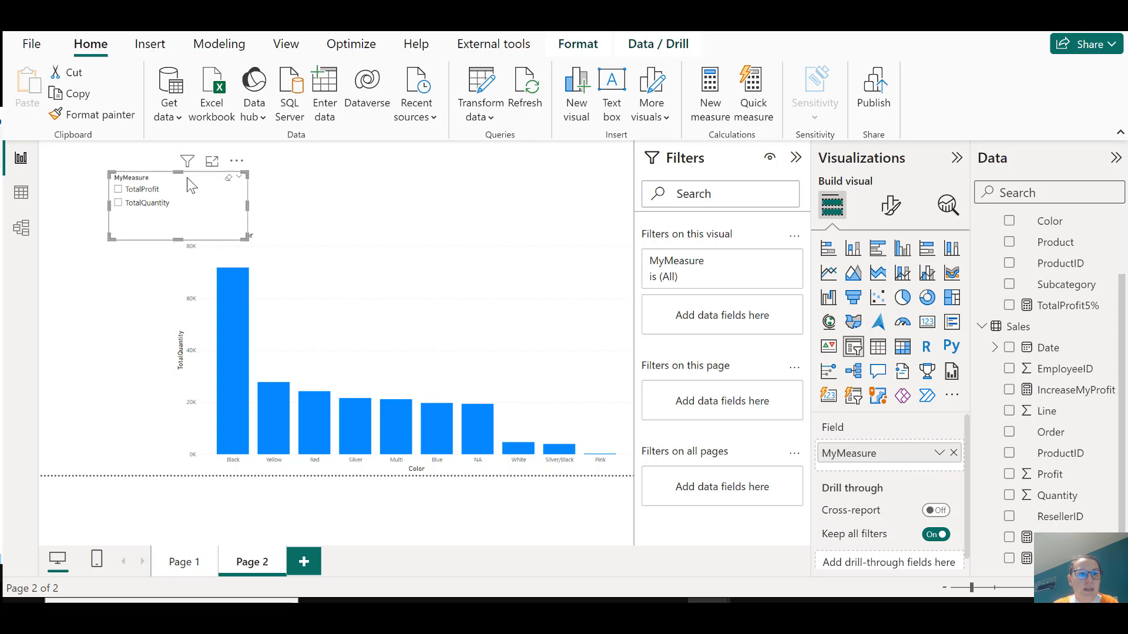
# Place the MyMeasure slicer left of the column chart, select TotalQuantity in it, and narrow it so it clears the chart.
pyautogui.moveTo(184, 178); pyautogui.dragTo(105, 272)
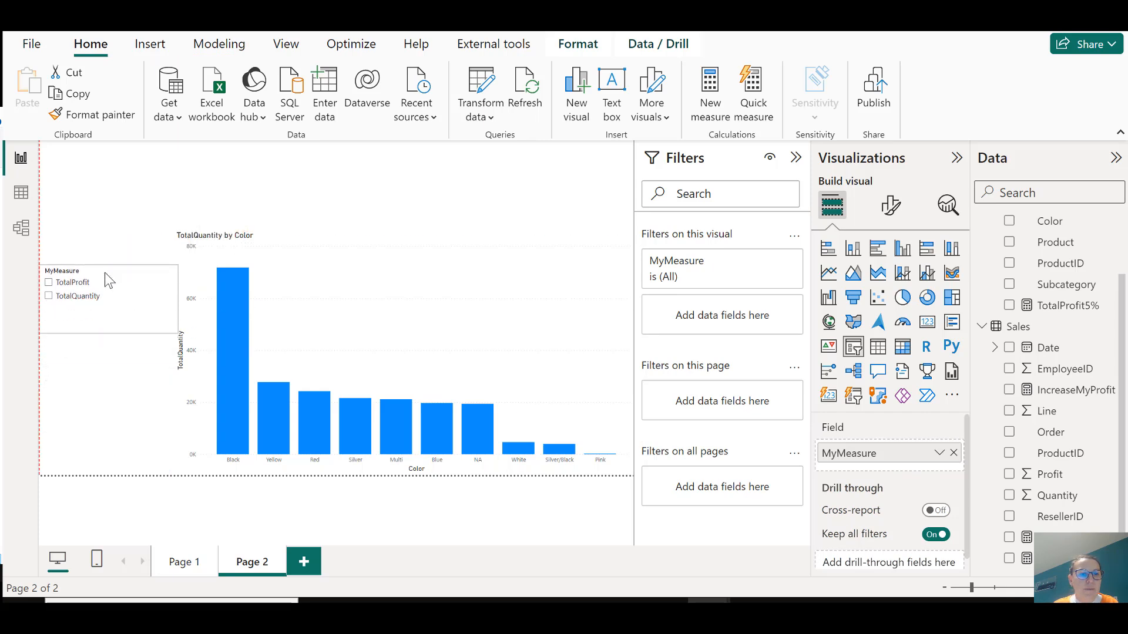
pyautogui.click(48, 282)
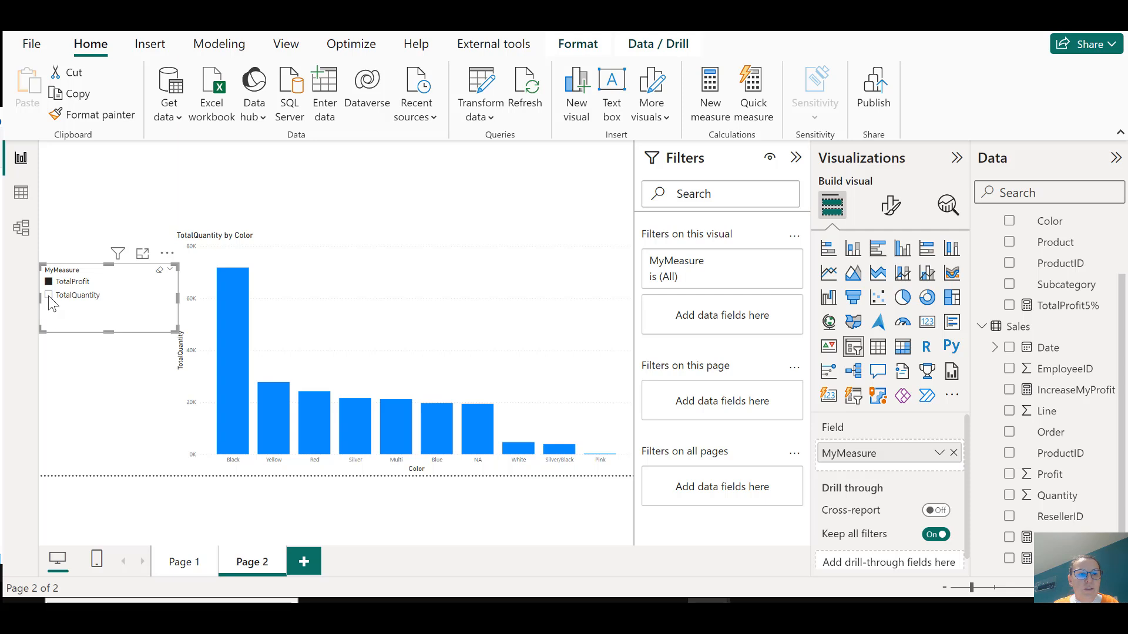
pyautogui.click(49, 297)
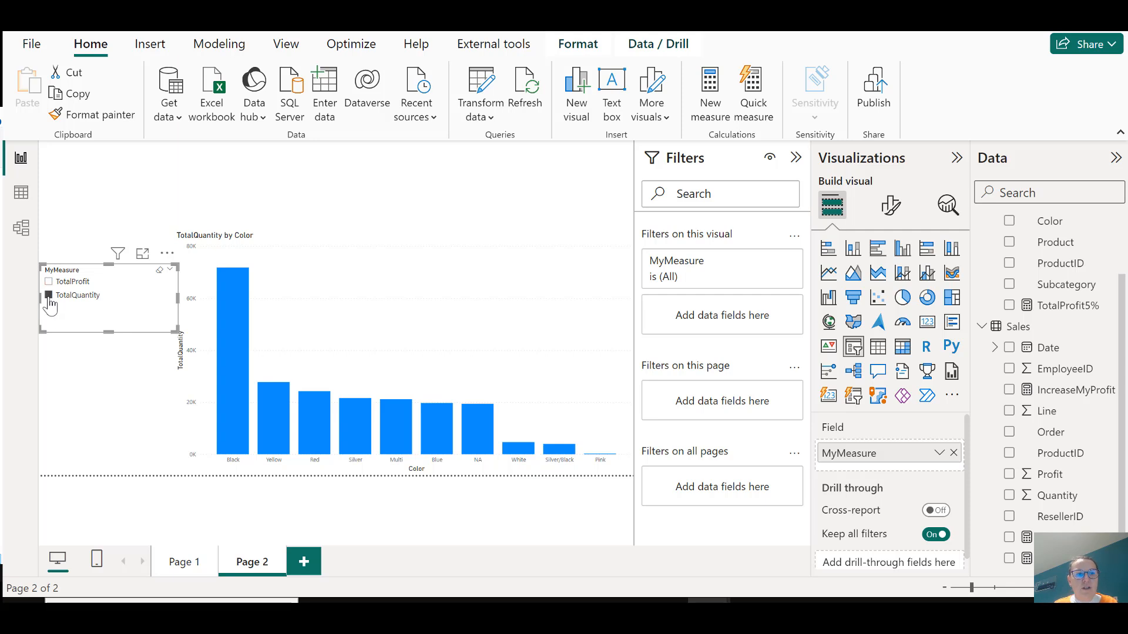
pyautogui.moveTo(177, 298); pyautogui.dragTo(146, 302)
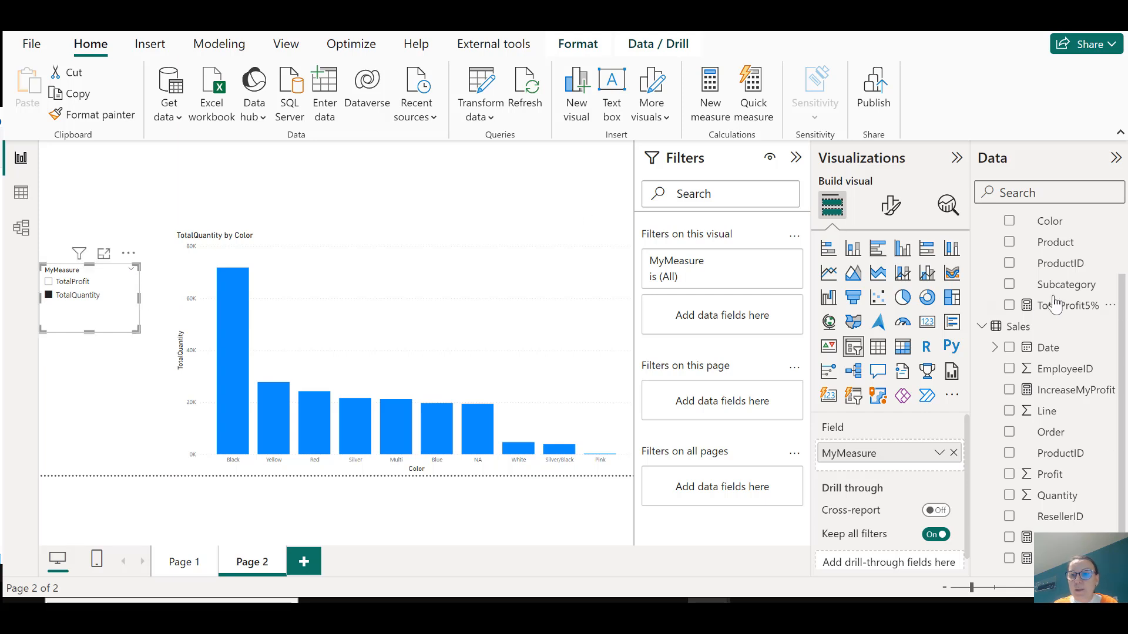
# Collapse the Sales and Product tables and examine the definition of the MyMeasure table and its MyMeasure column.
pyautogui.click(986, 333)
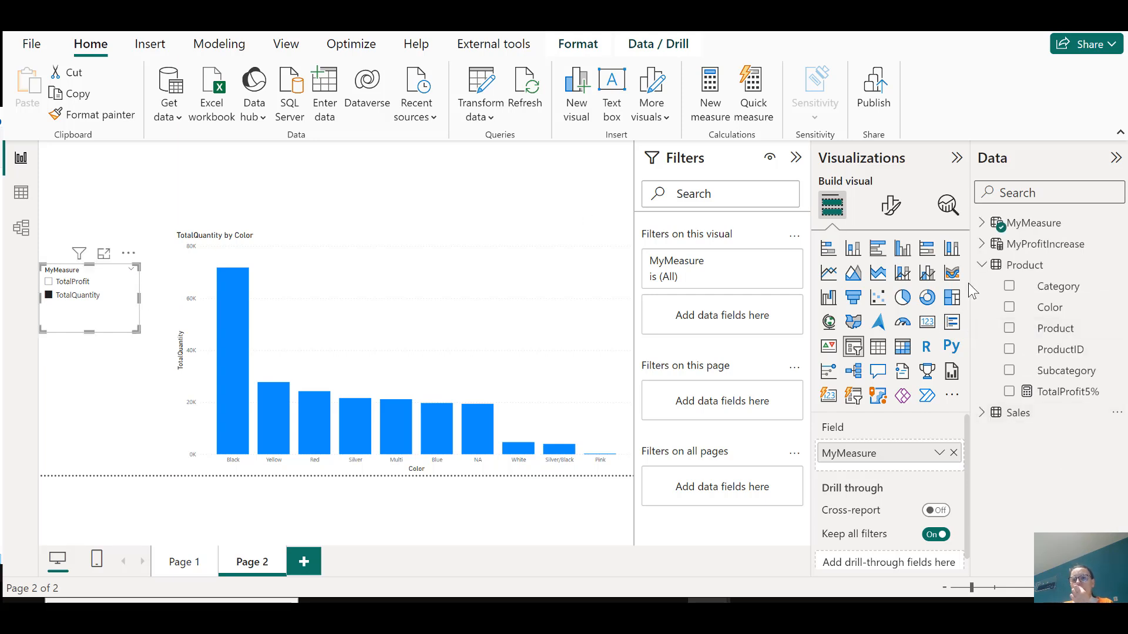
pyautogui.click(982, 265)
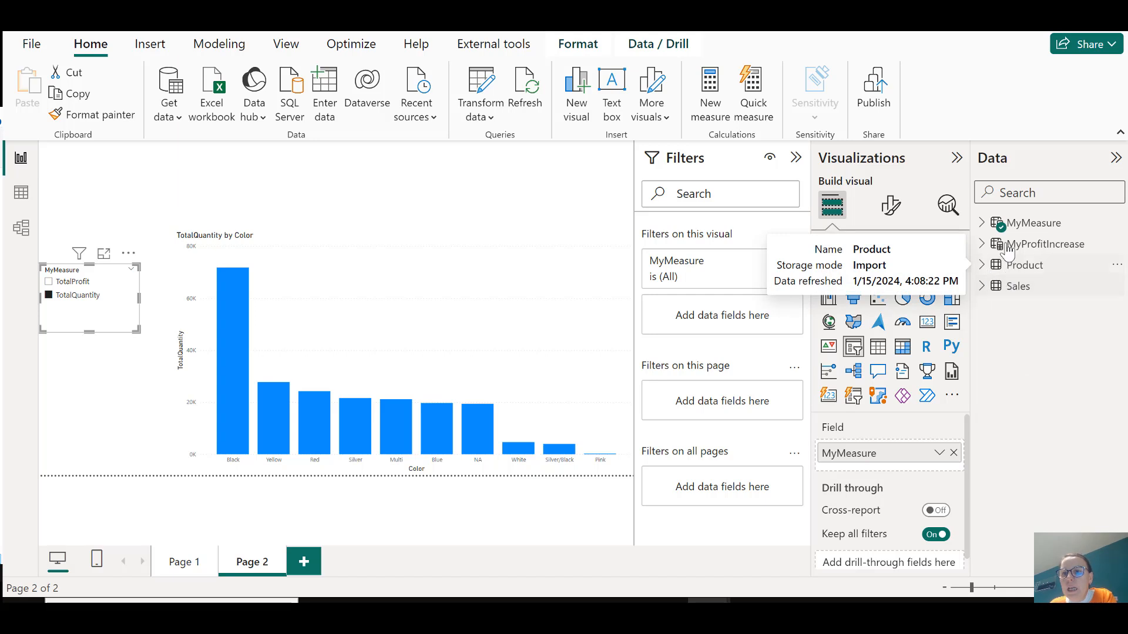
pyautogui.click(982, 224)
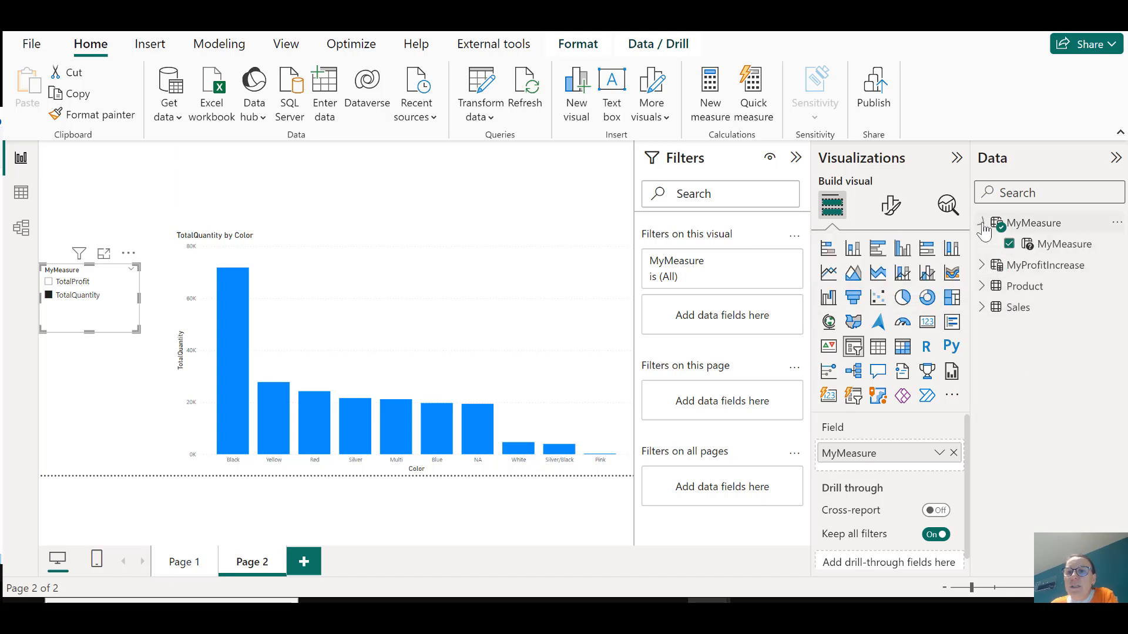
pyautogui.click(1051, 223)
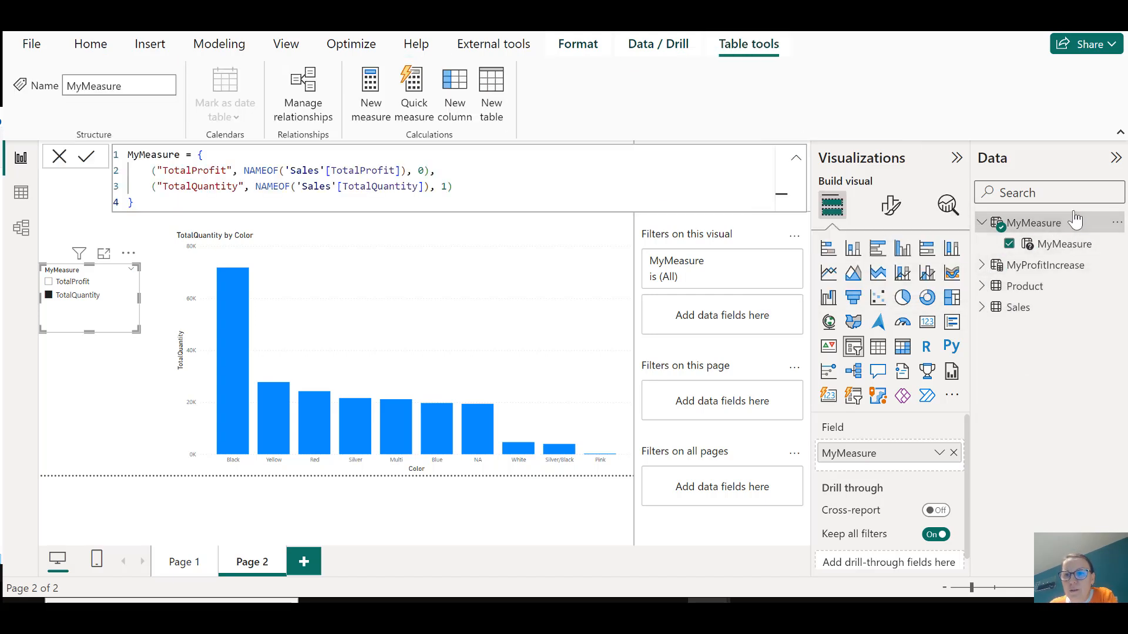
pyautogui.click(1057, 246)
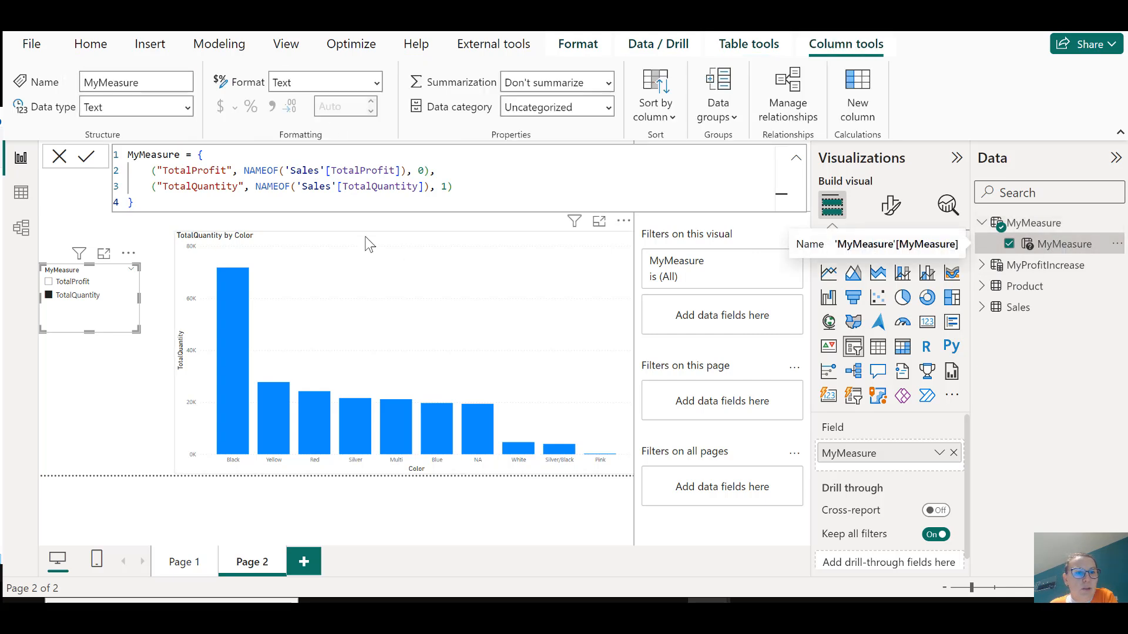
# Examine the MyMeasure, MyMeasure Fields and MyMeasure Order columns of the MyMeasure table in Table view.
pyautogui.click(21, 195)
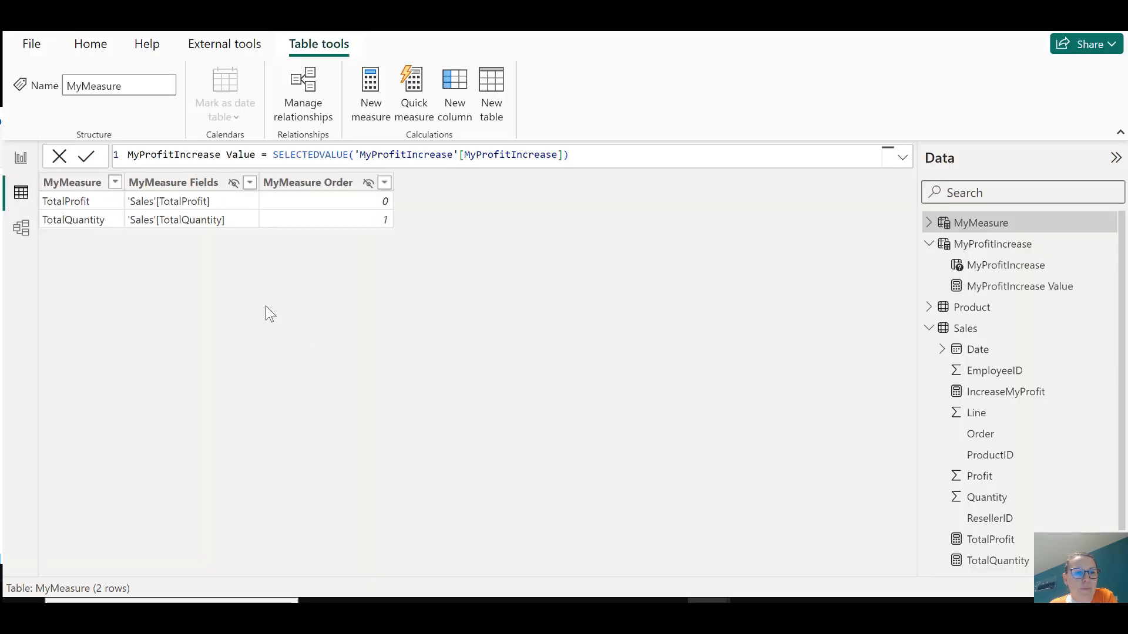
pyautogui.click(70, 182)
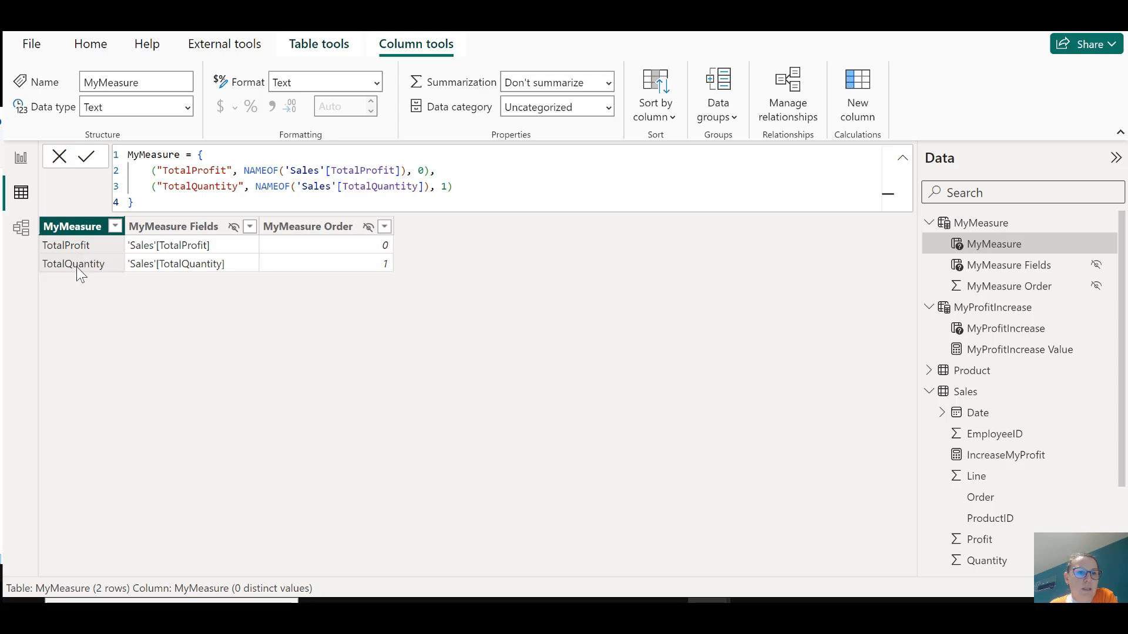
pyautogui.click(158, 231)
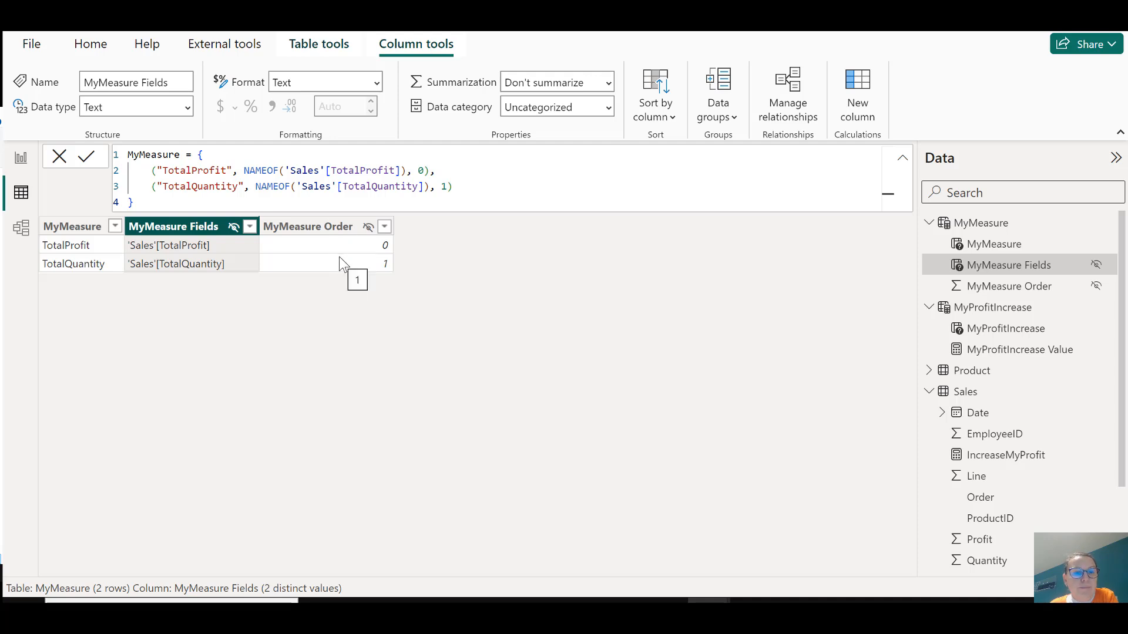
pyautogui.click(334, 230)
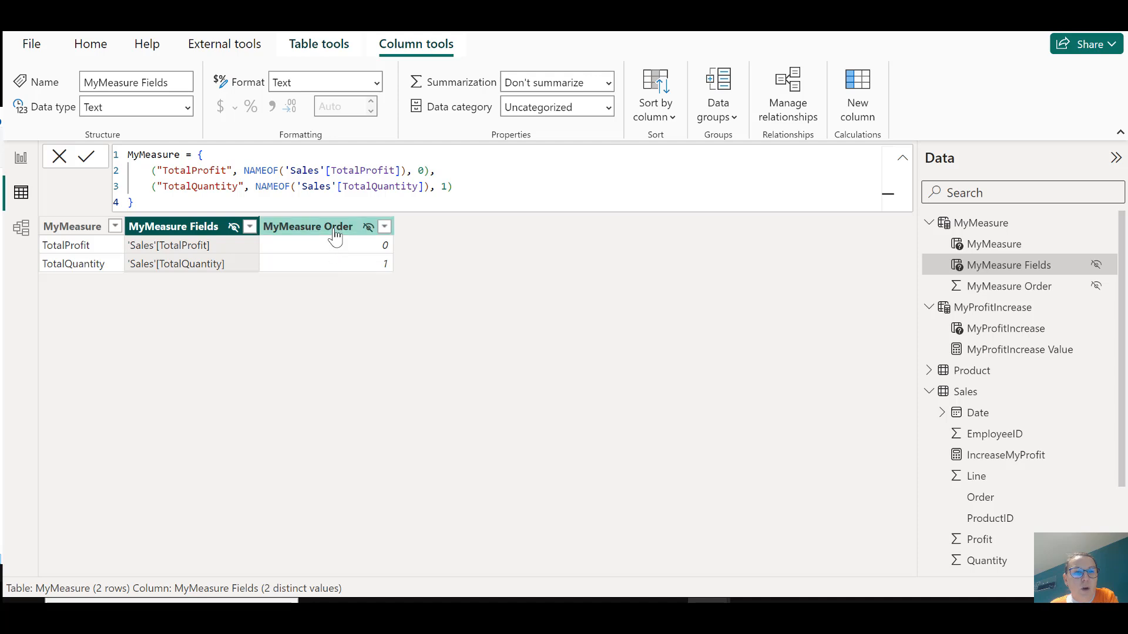
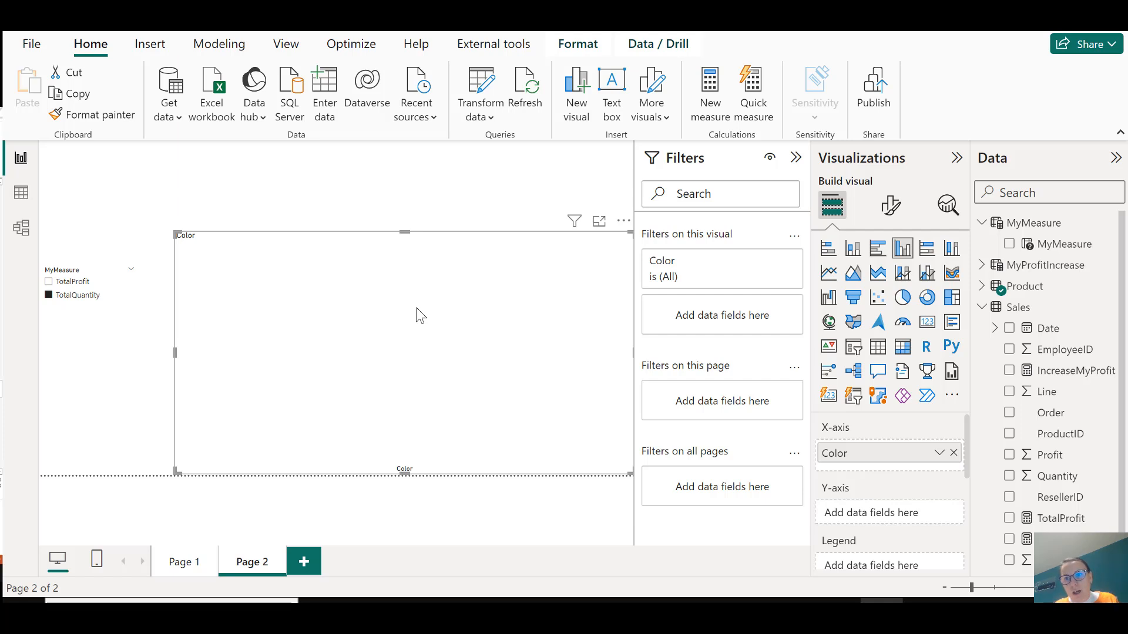
# Review the SELECTEDVALUE formula of the MyProfitIncrease Value measure and try both options of the MyMeasure slicer.
pyautogui.click(981, 309)
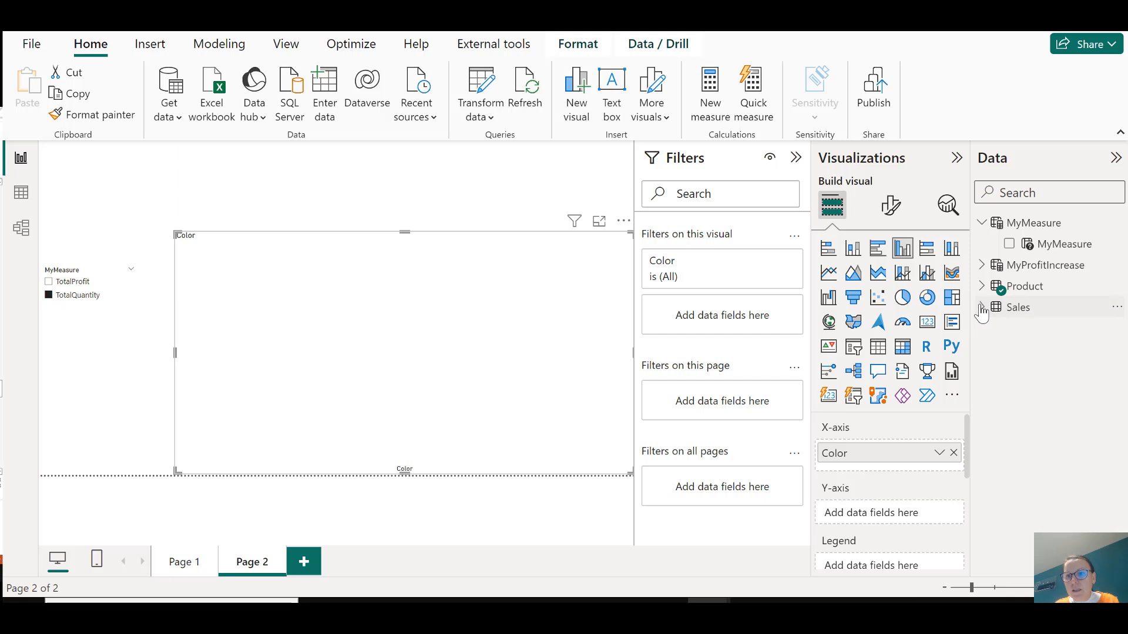
pyautogui.click(982, 267)
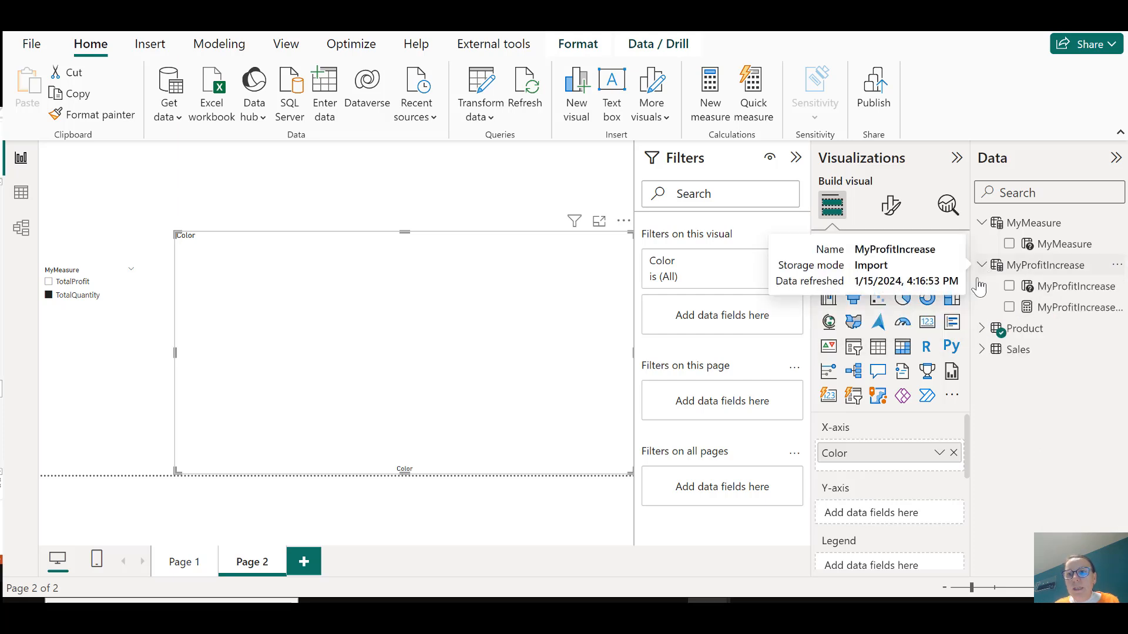
pyautogui.click(1072, 308)
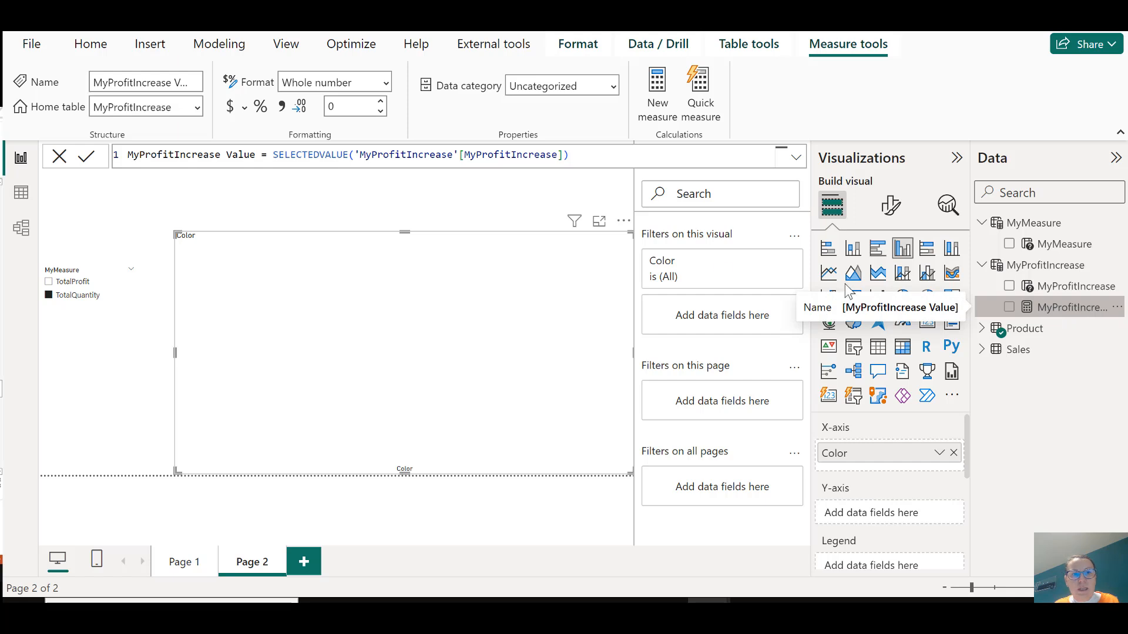
pyautogui.moveTo(273, 155); pyautogui.dragTo(633, 162)
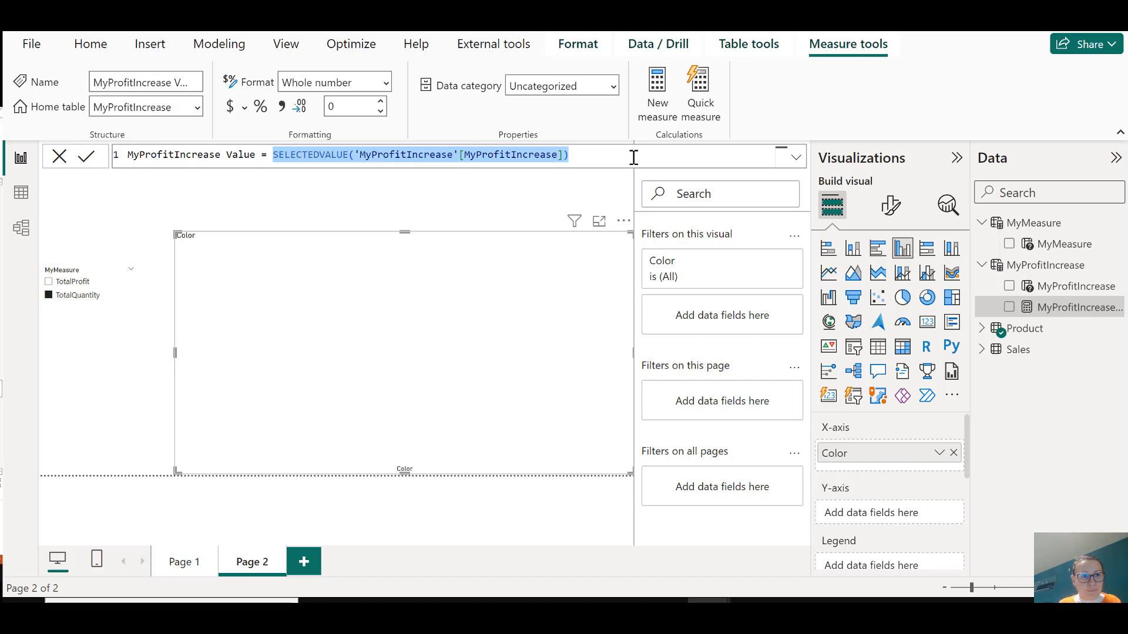
pyautogui.press('Return')
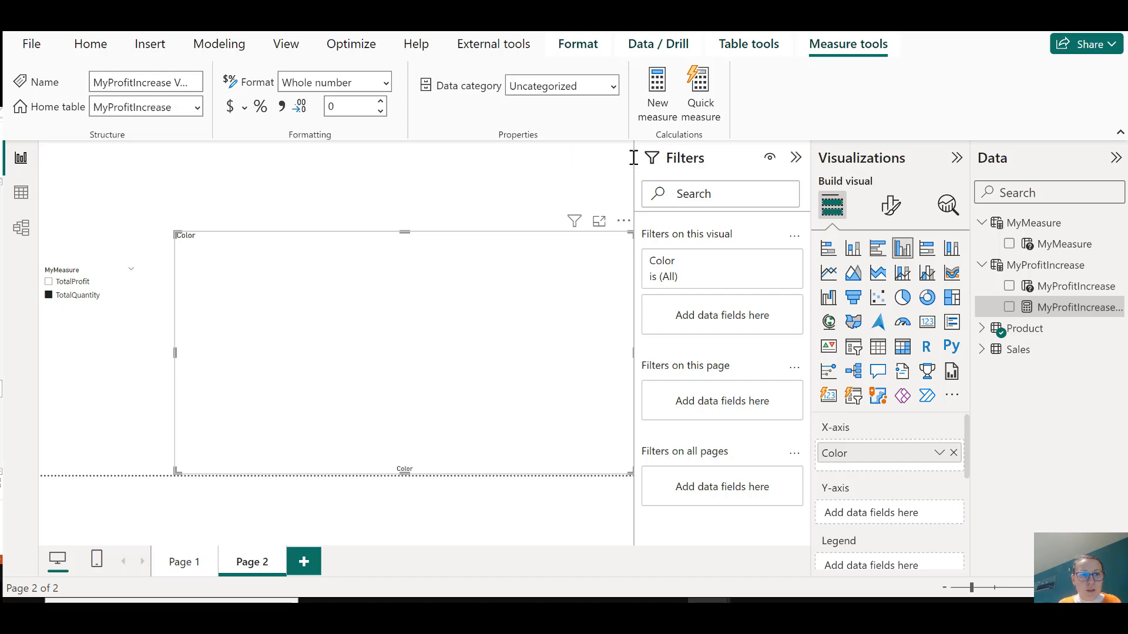
pyautogui.click(62, 284)
pyautogui.click(70, 299)
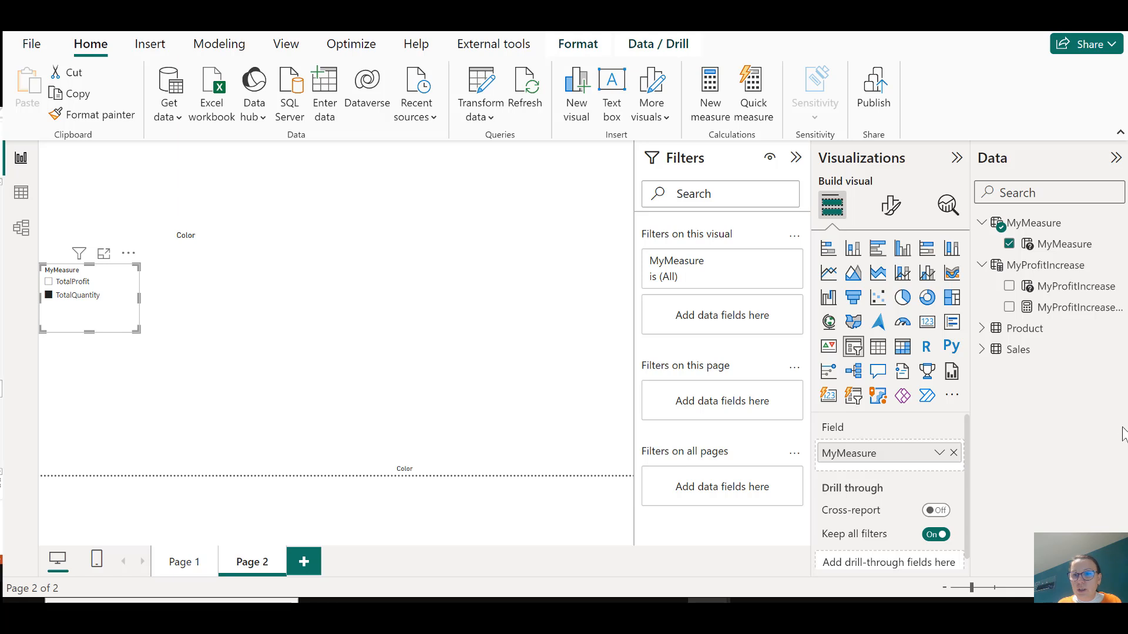
# Start a new measure in the Sales table and name it SelectedData.
pyautogui.click(1019, 351)
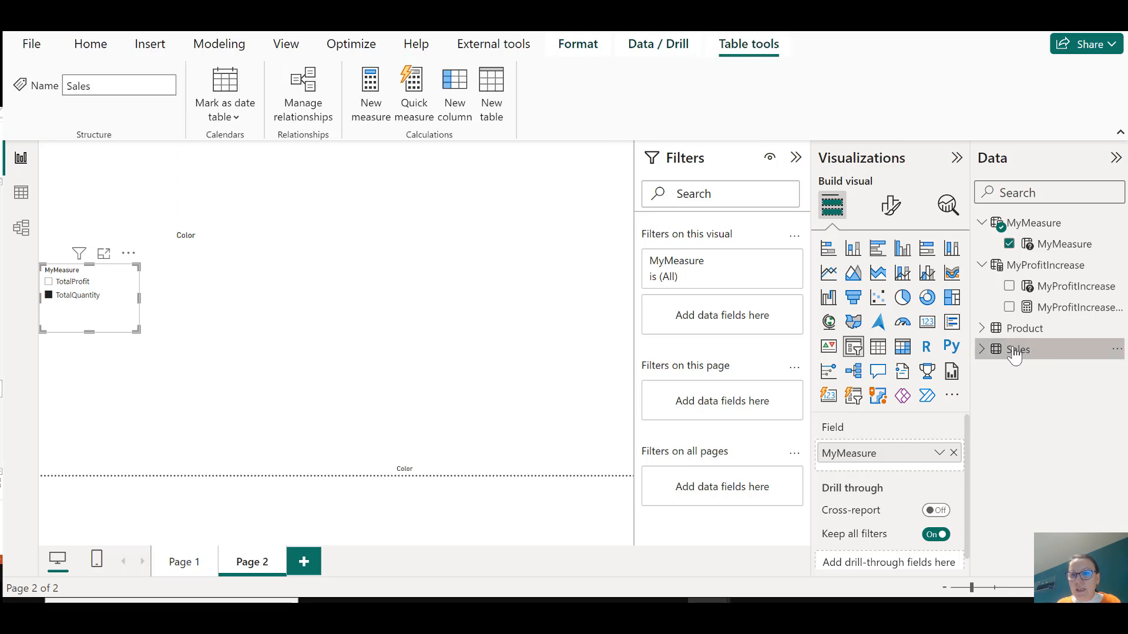
pyautogui.rightClick(1021, 352)
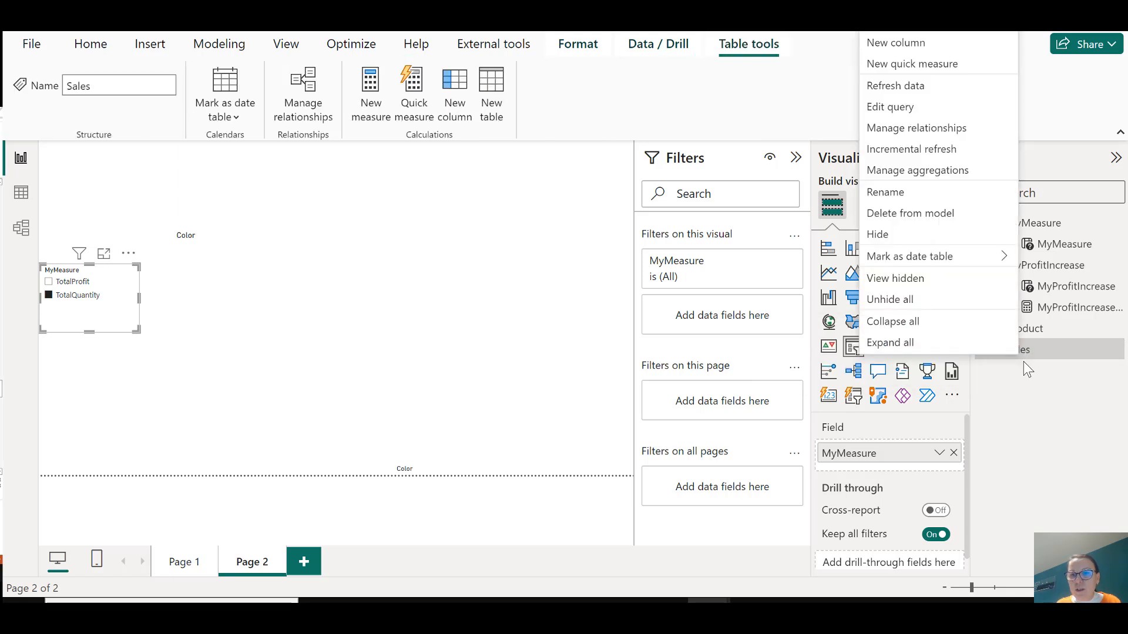
pyautogui.click(935, 38)
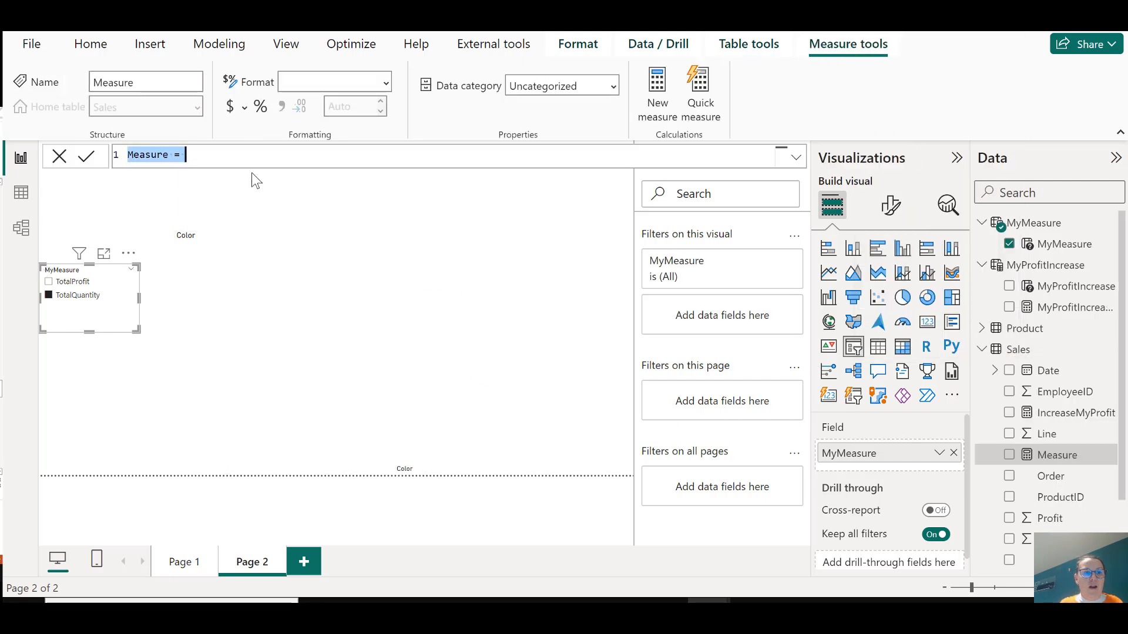
pyautogui.write('Se')
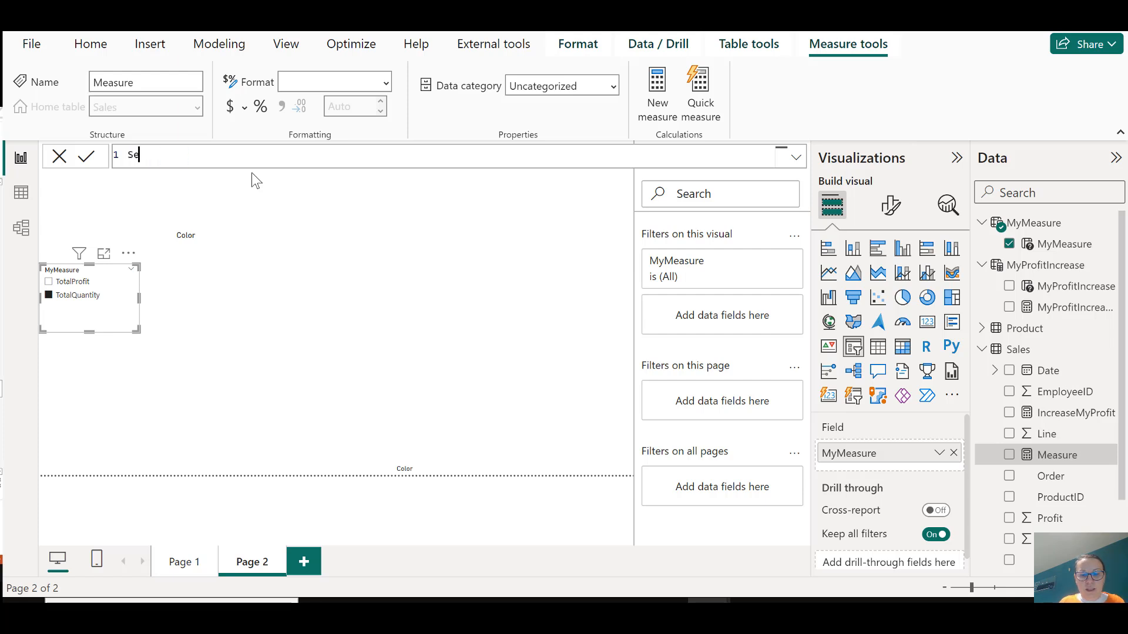
pyautogui.write('lected')
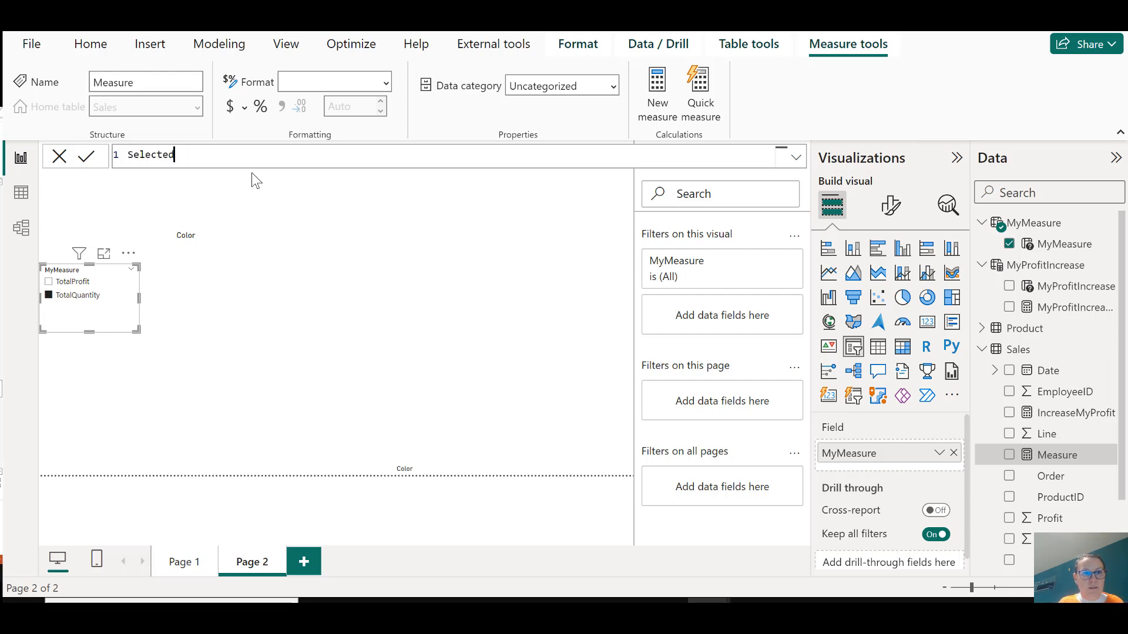
pyautogui.write('Data')
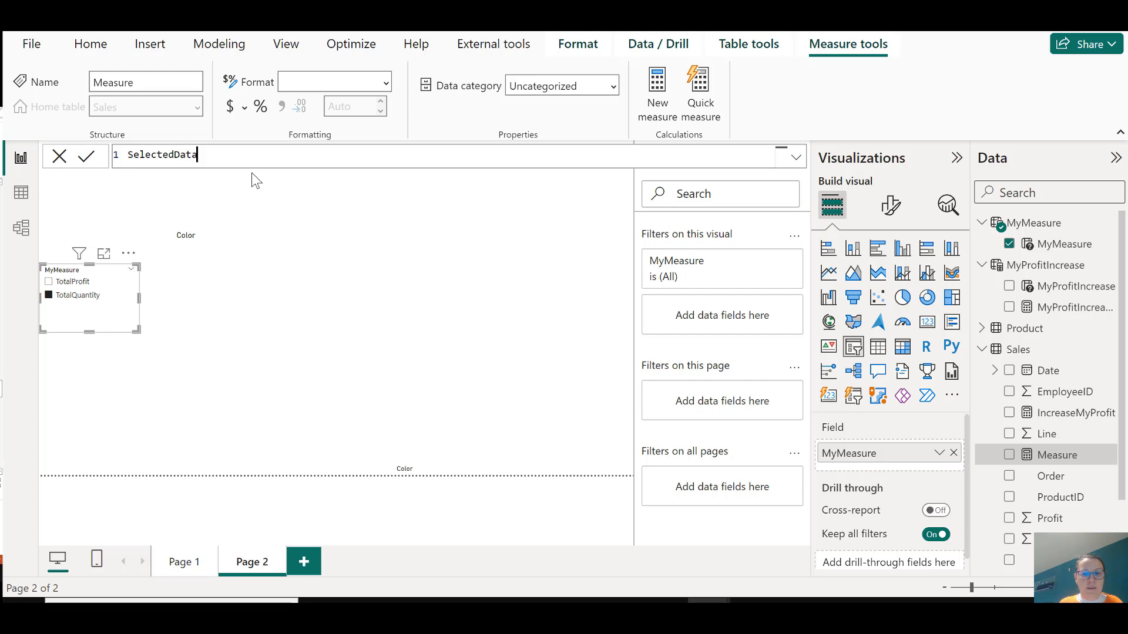
# Define the SelectedData measure as SELECTEDVALUE(MyMeasure[MyMeasure Order]) and commit it.
pyautogui.write('=se')
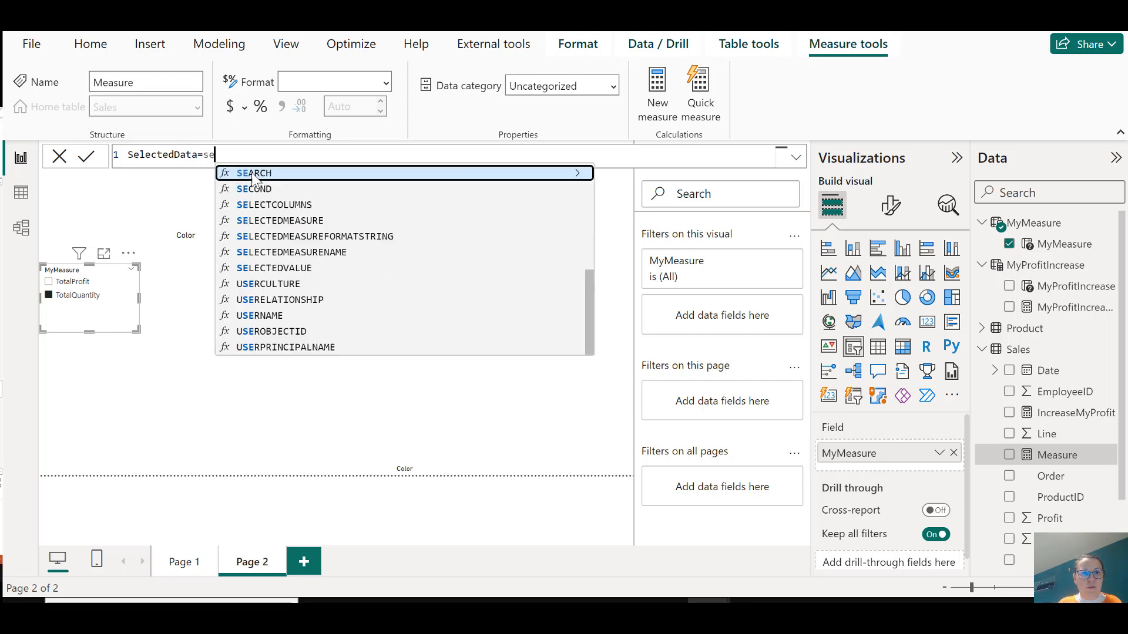
pyautogui.write('l')
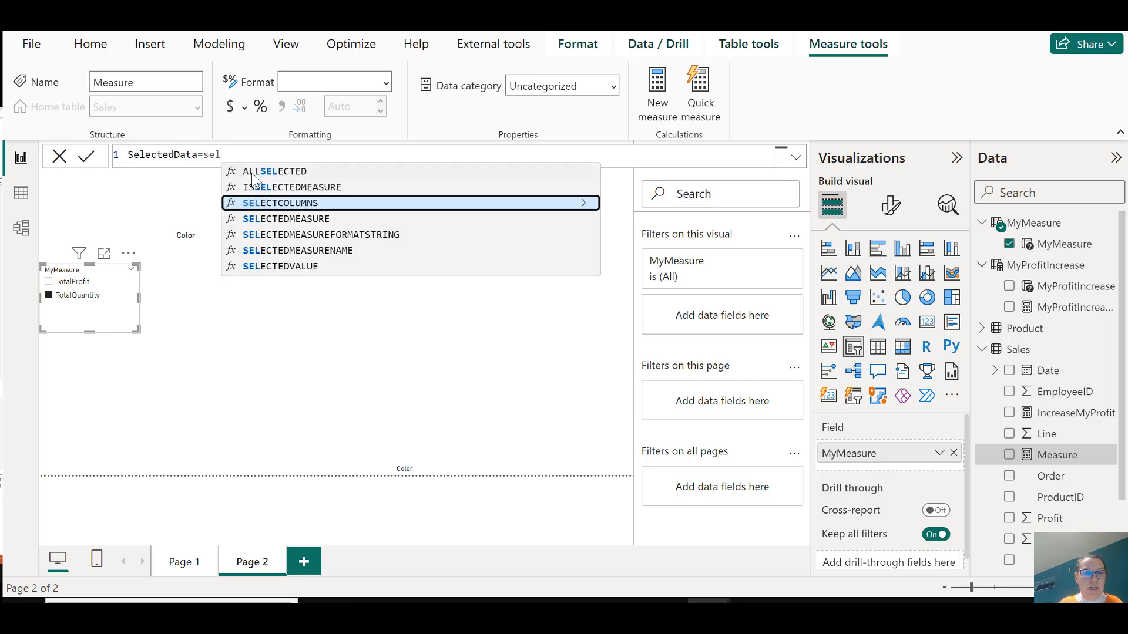
pyautogui.press('Down')
pyautogui.press('Down')
pyautogui.press('Down')
pyautogui.press('Down')
pyautogui.press('Tab')
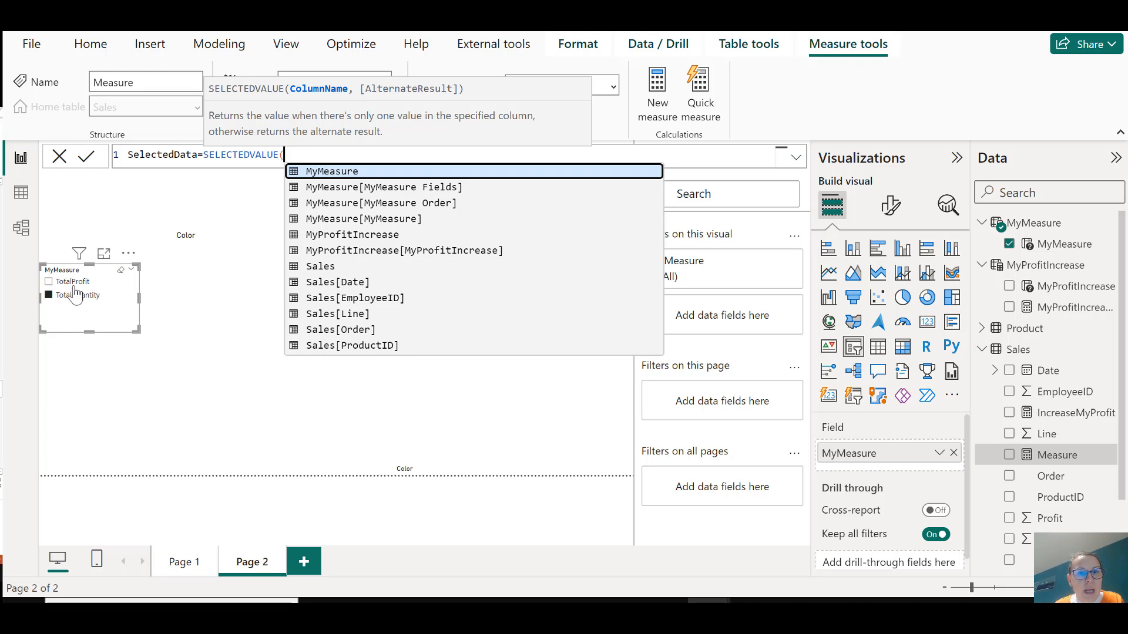
pyautogui.click(460, 203)
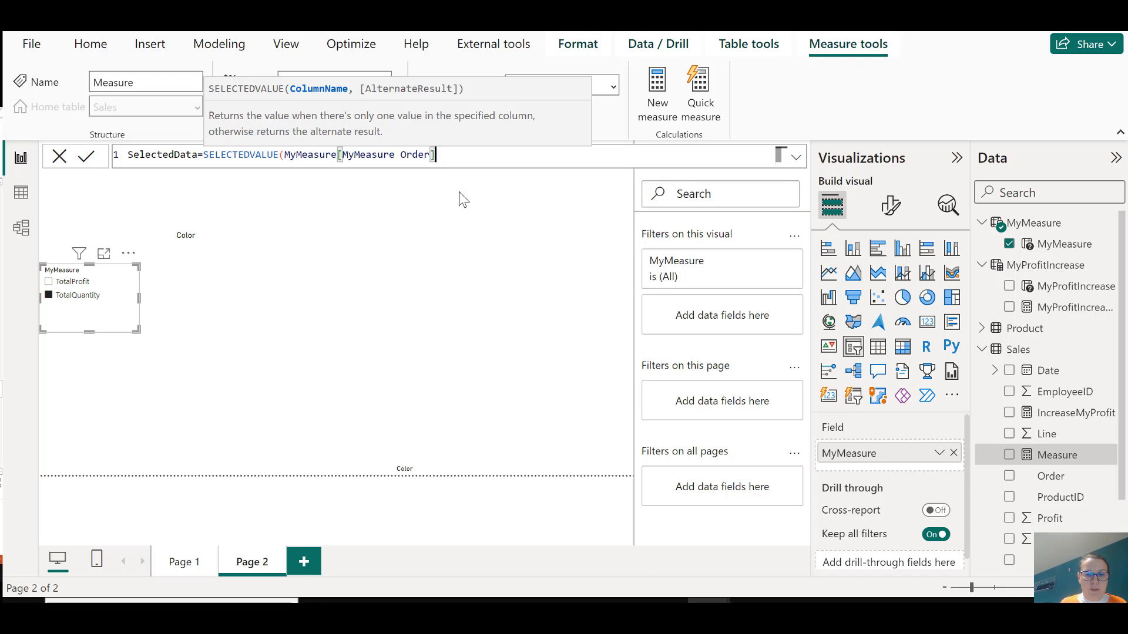
pyautogui.write(')')
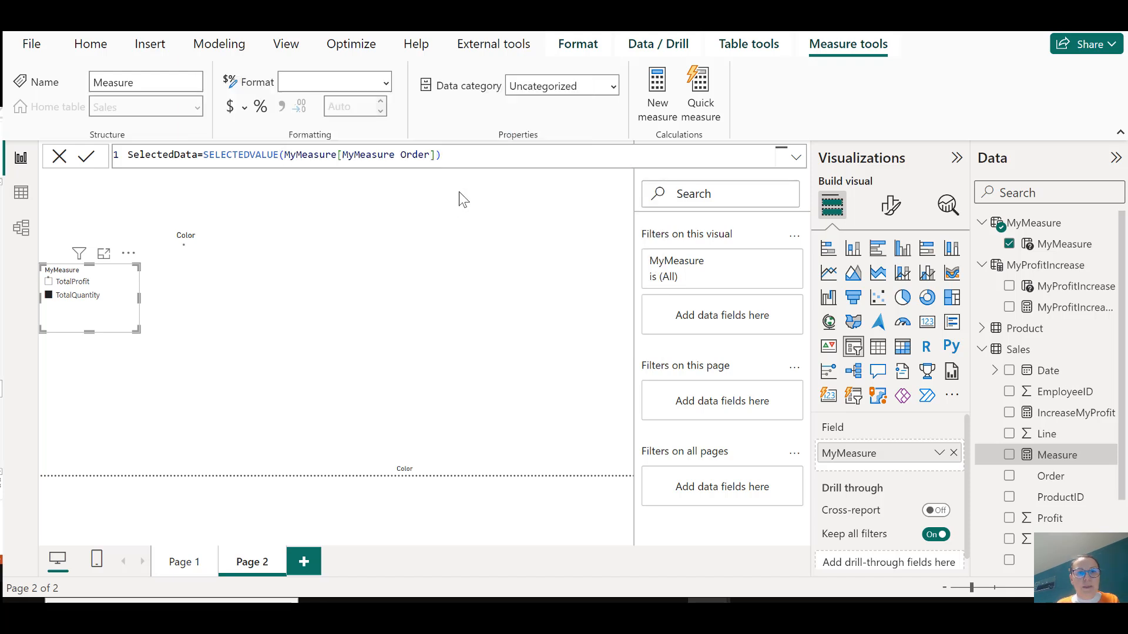
pyautogui.press('Return')
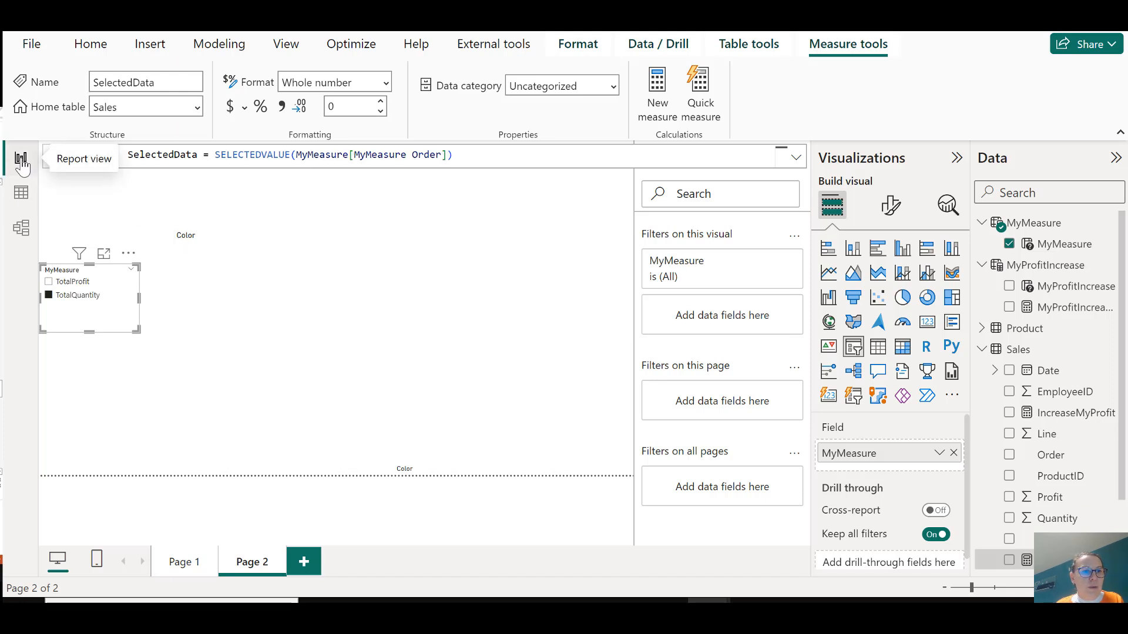
# Examine the values of the MyMeasure Order column of the MyMeasure table in Table view.
pyautogui.click(22, 193)
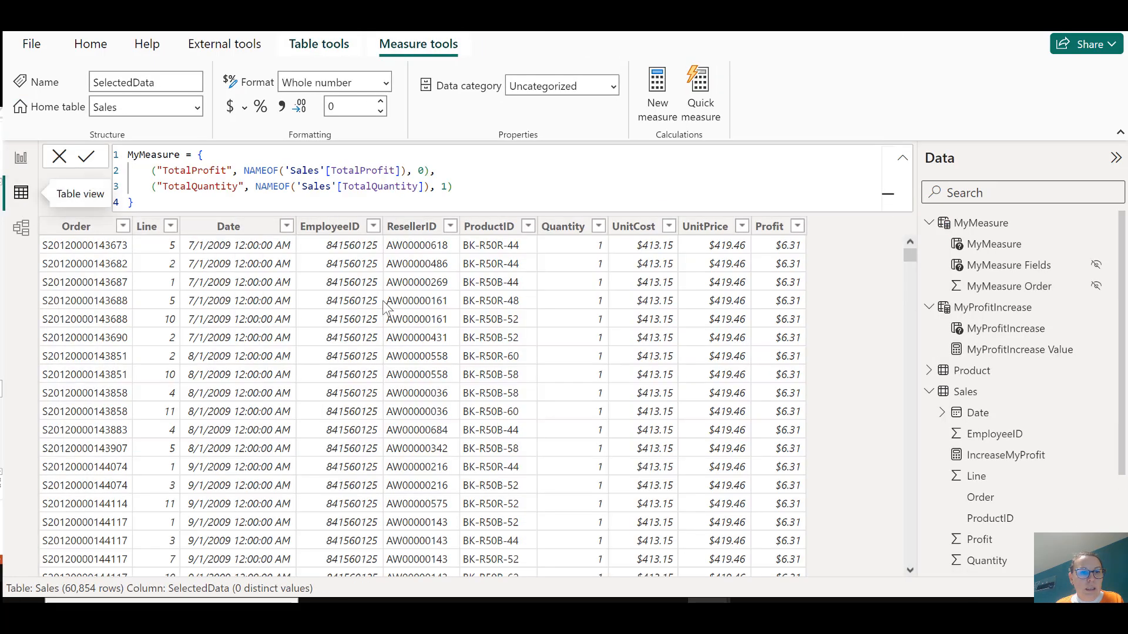
pyautogui.click(992, 309)
pyautogui.click(982, 224)
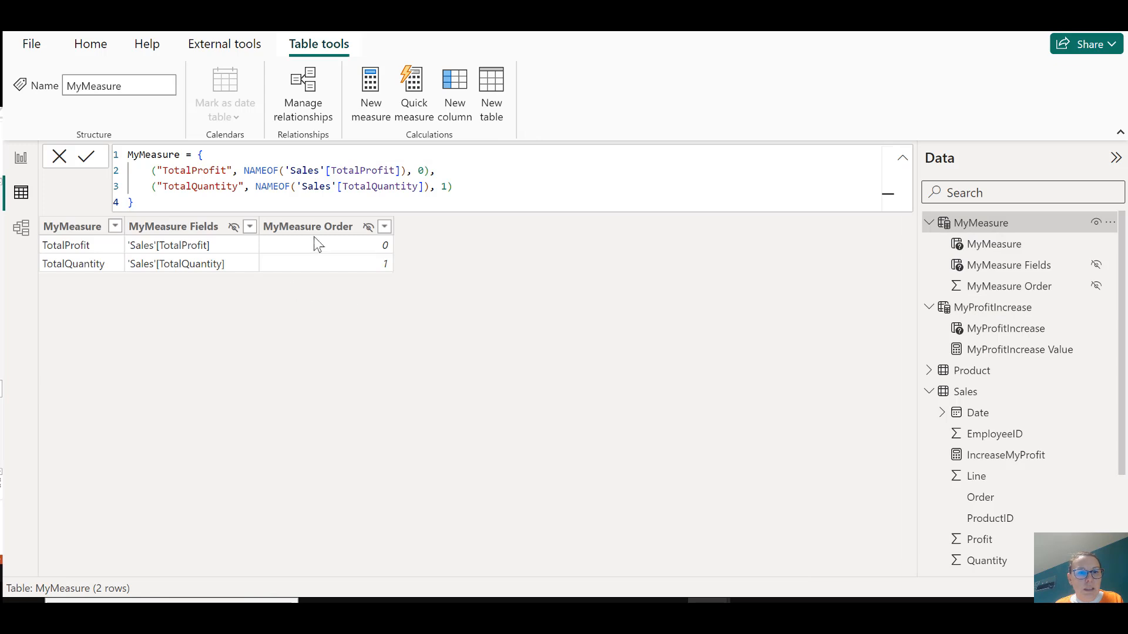
pyautogui.click(336, 227)
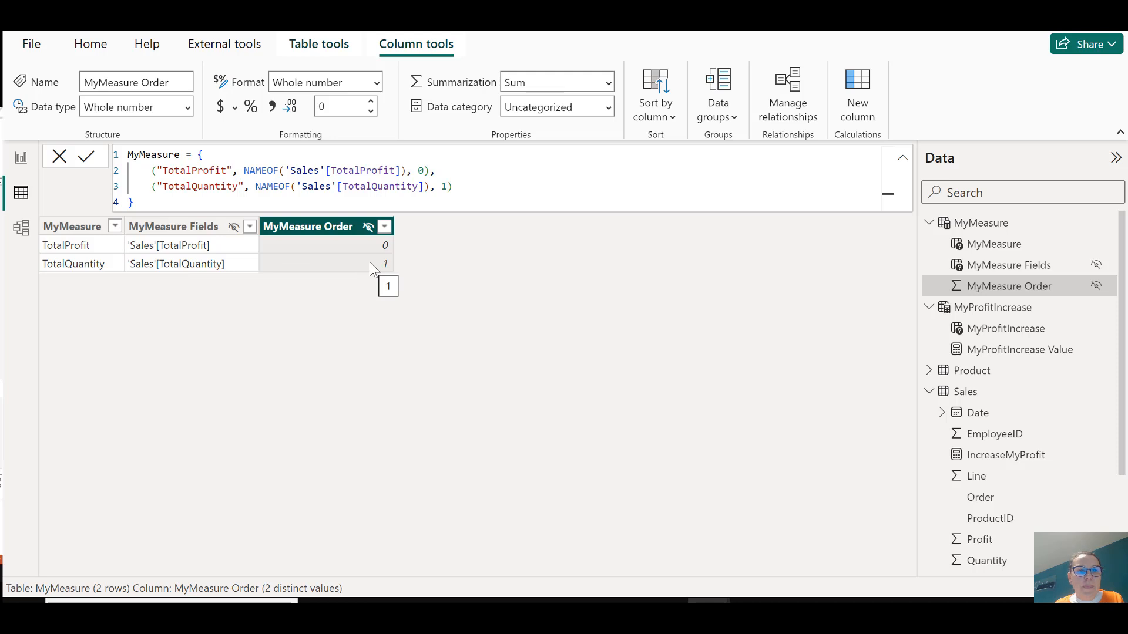
# Return to the report, collapse the MyProfitIncrease and MyMeasure tables, and review the SelectedData measure's formula.
pyautogui.click(22, 160)
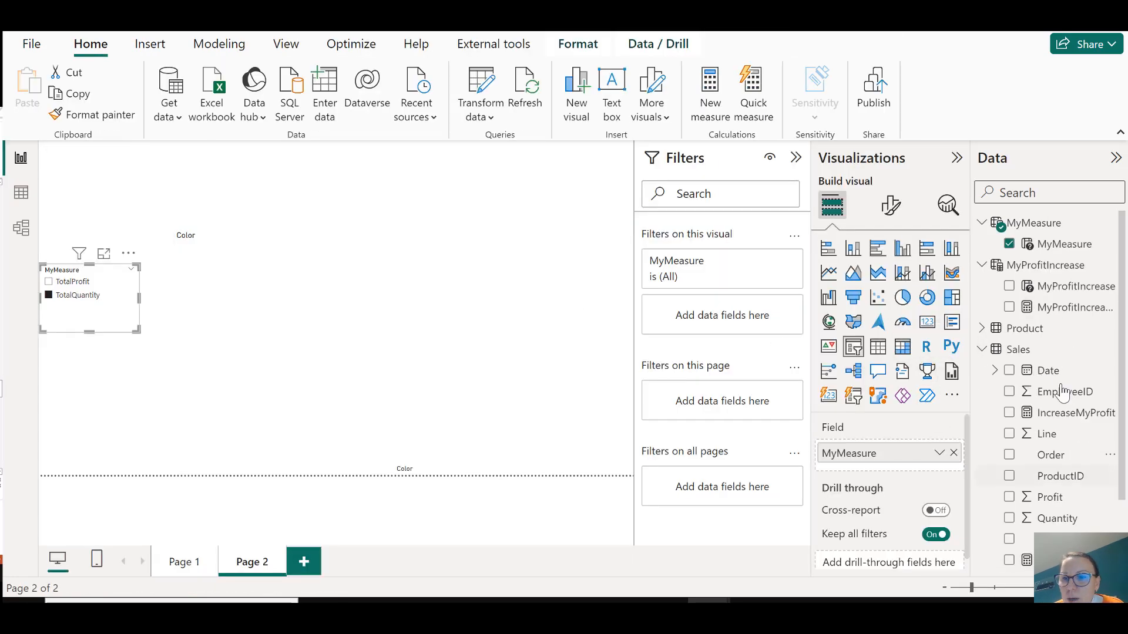
pyautogui.click(981, 265)
pyautogui.click(980, 222)
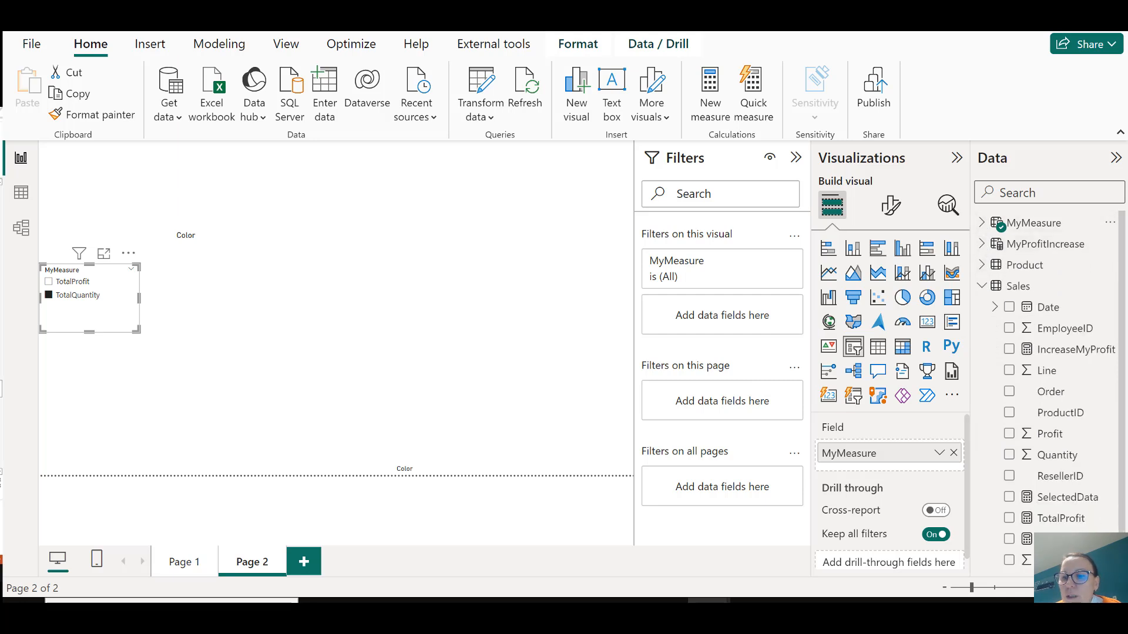
pyautogui.click(1061, 504)
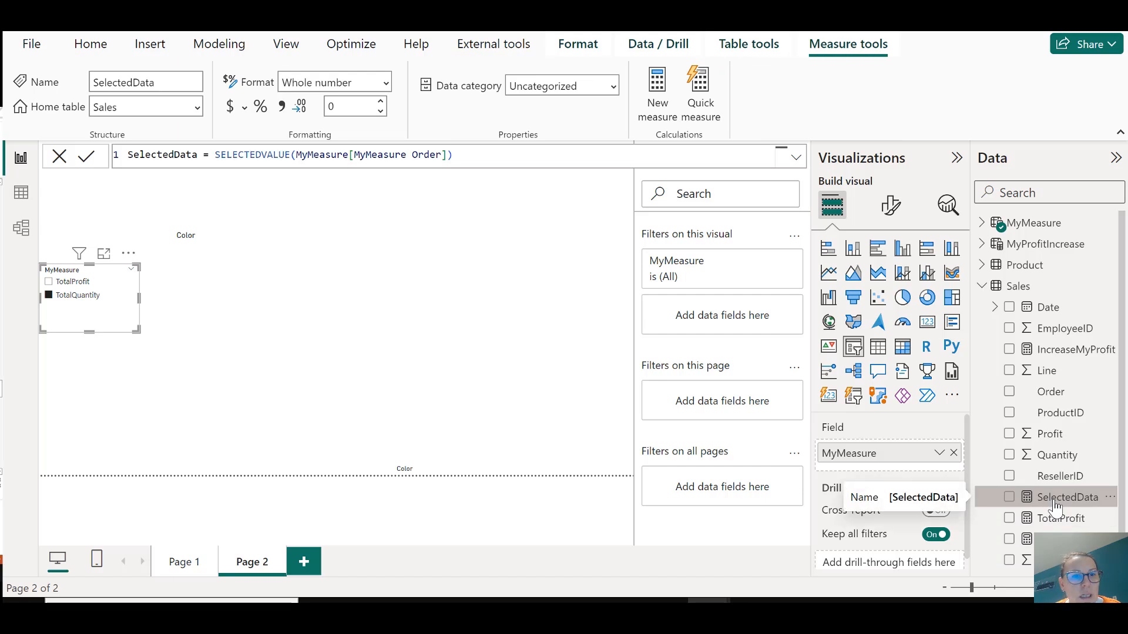
# Create a new measure named MyTotalMeasure in the Sales table and begin its formula with SWITCH on [SelectedData].
pyautogui.rightClick(1011, 287)
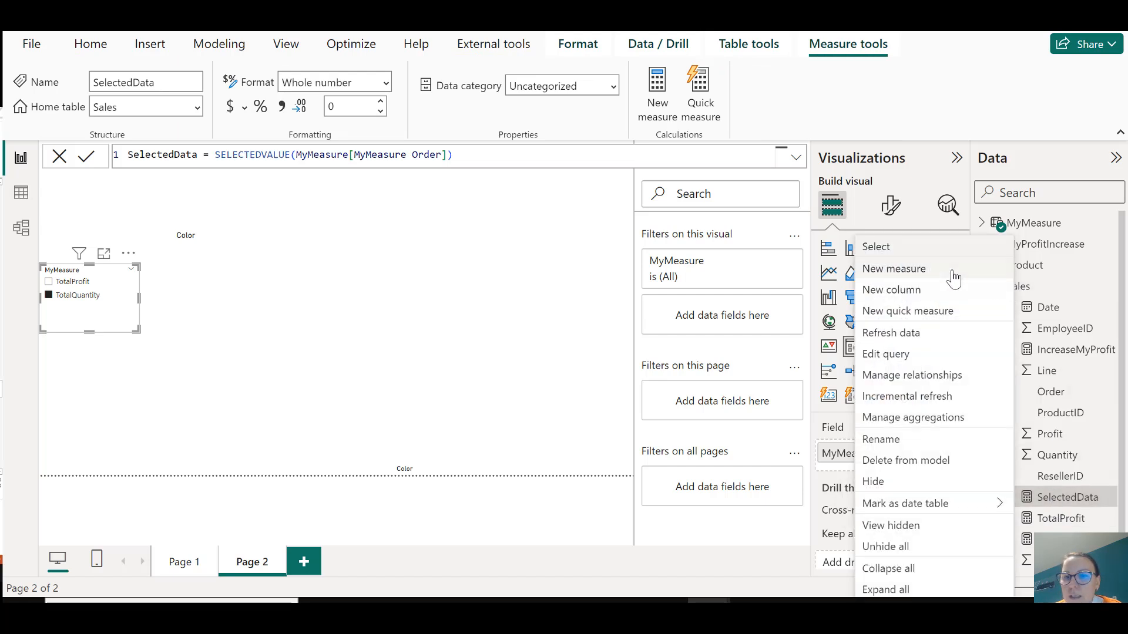
pyautogui.click(946, 269)
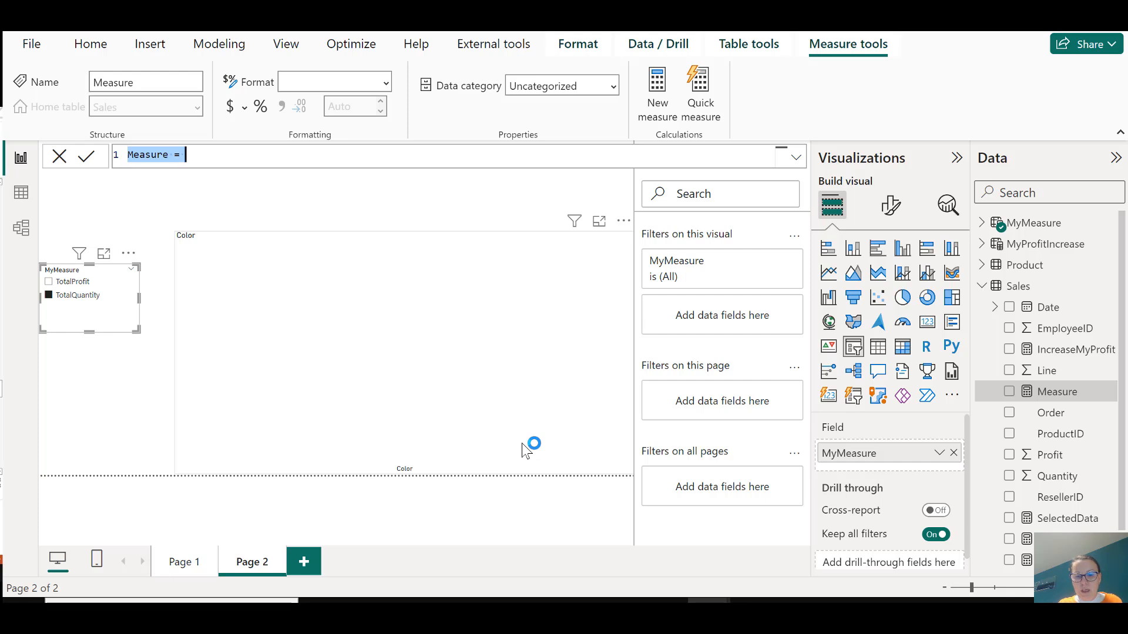
pyautogui.write('My')
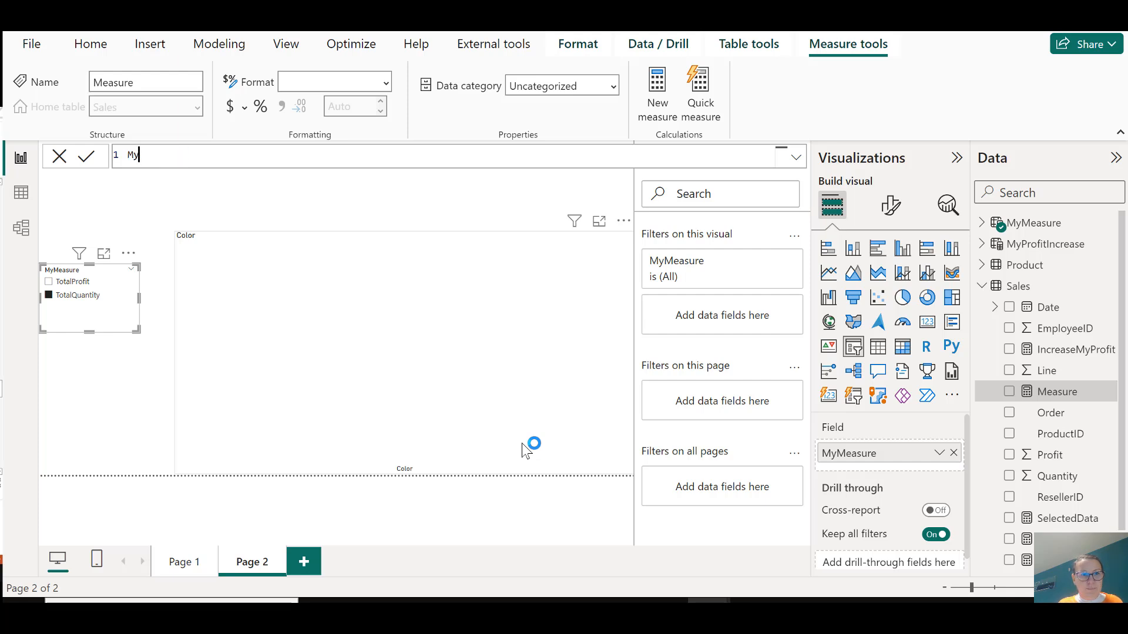
pyautogui.write('TotalMeasure')
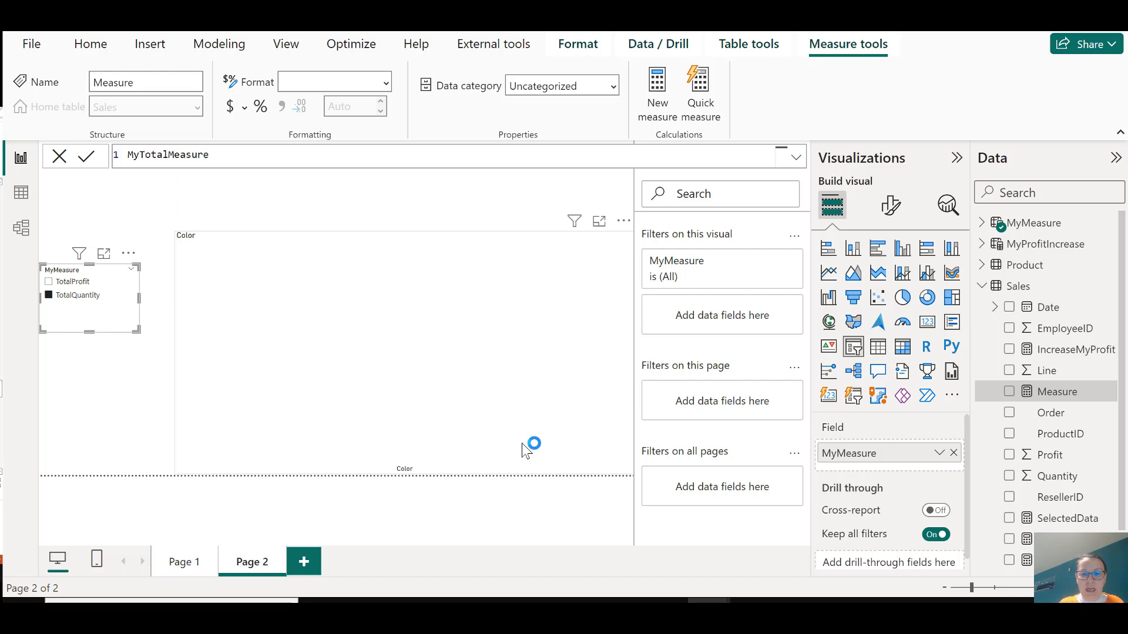
pyautogui.write('=sw')
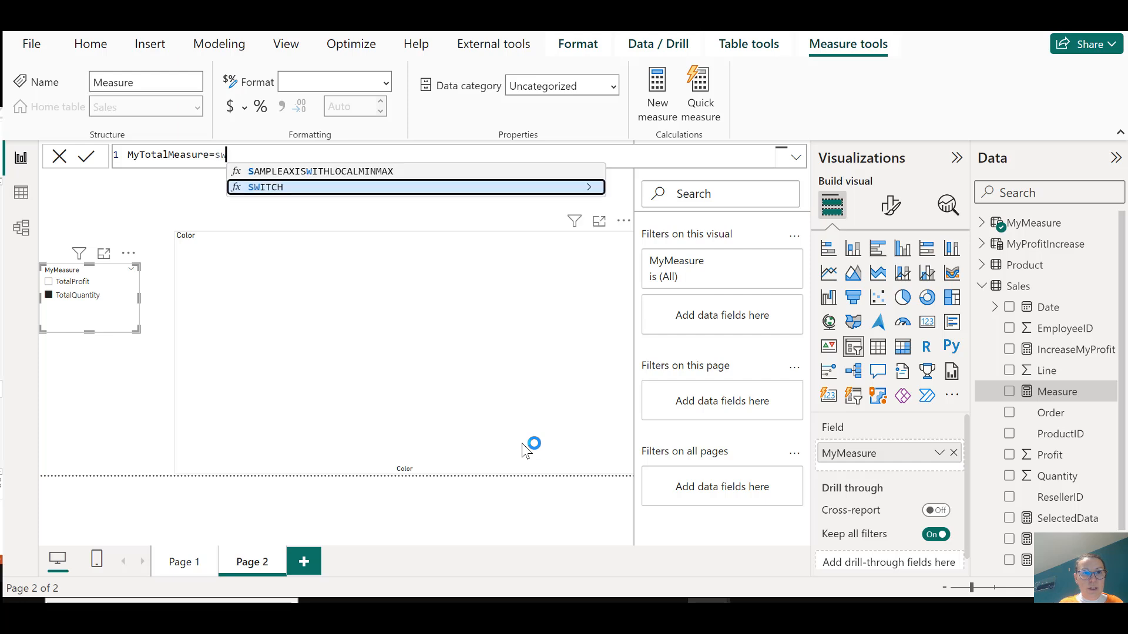
pyautogui.press('Tab')
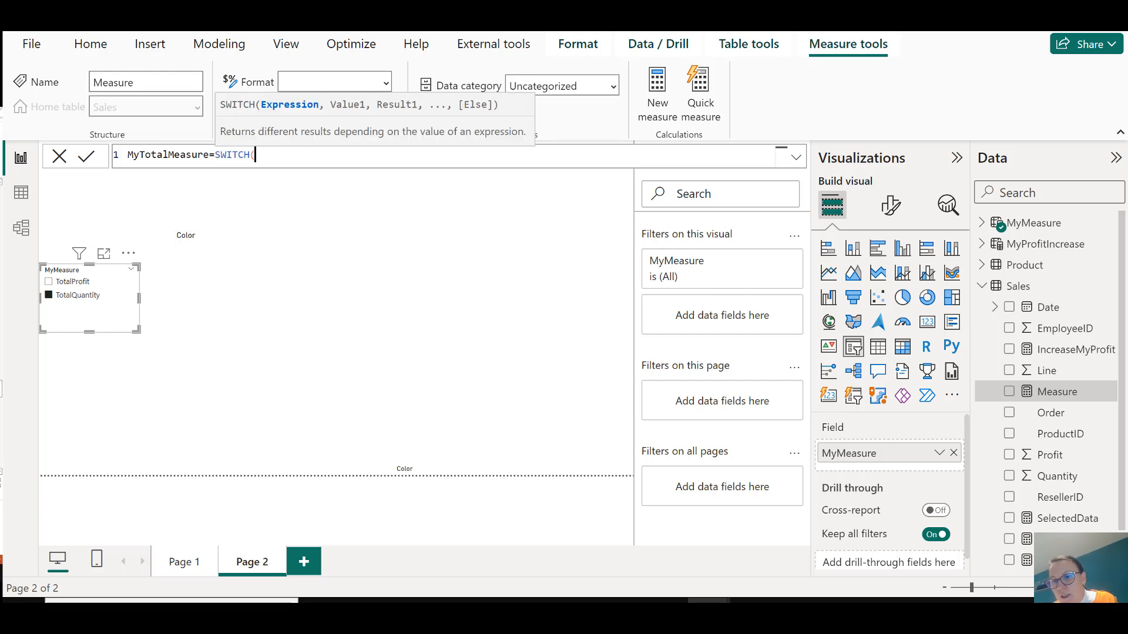
pyautogui.write('sele')
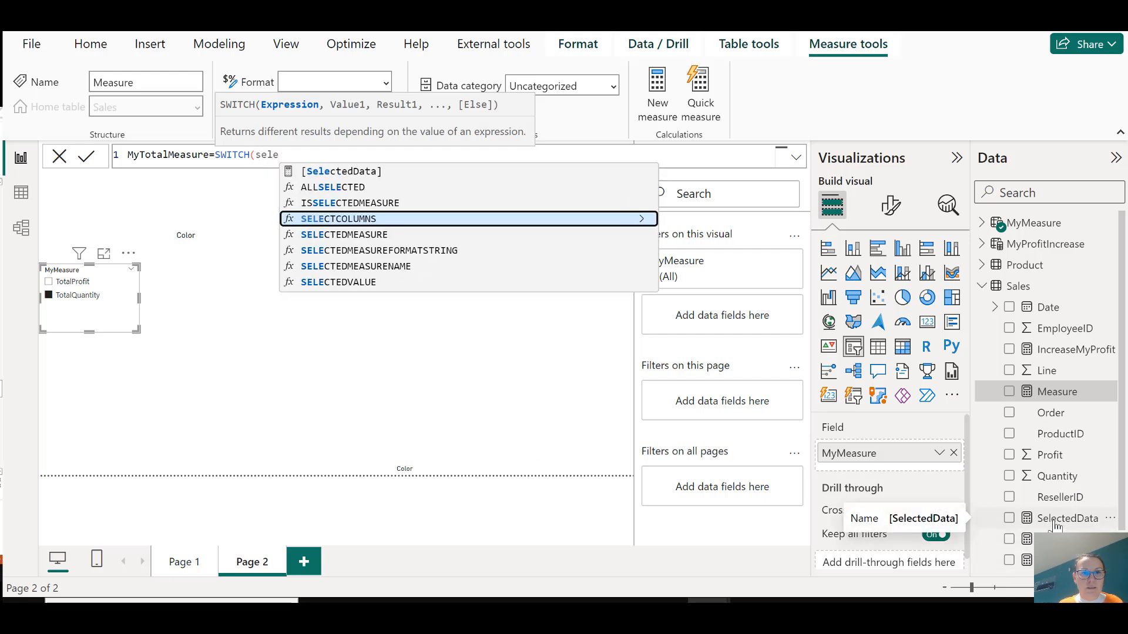
pyautogui.press('Up')
pyautogui.press('Up')
pyautogui.press('Up')
pyautogui.press('Tab')
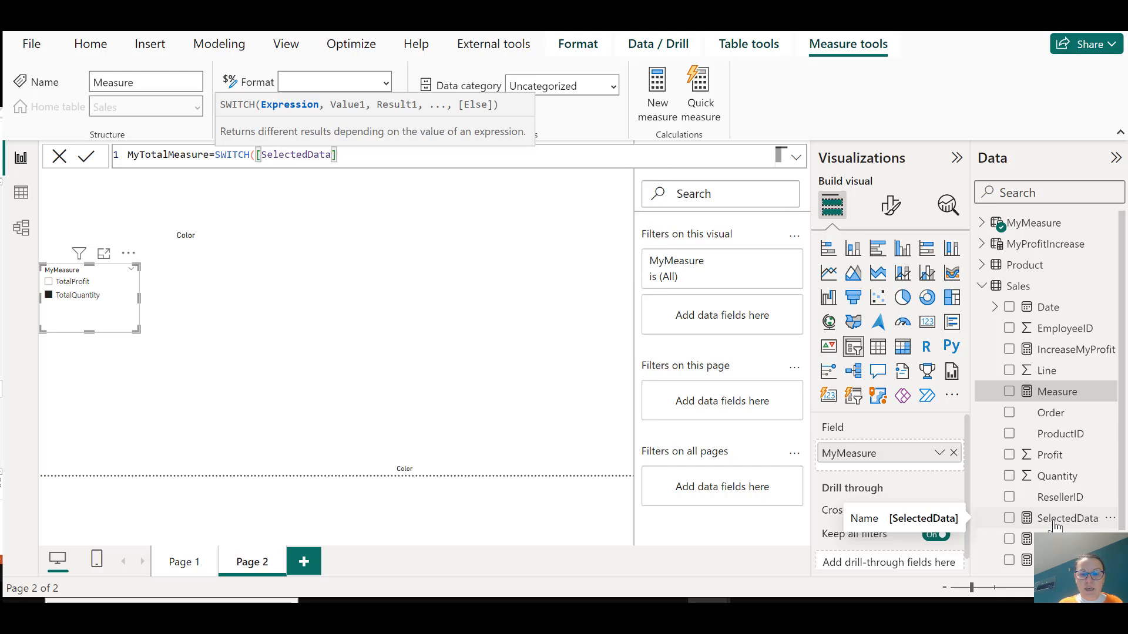
# Add the first case to the SWITCH formula so that value 0 returns [TotalProfit].
pyautogui.write(',')
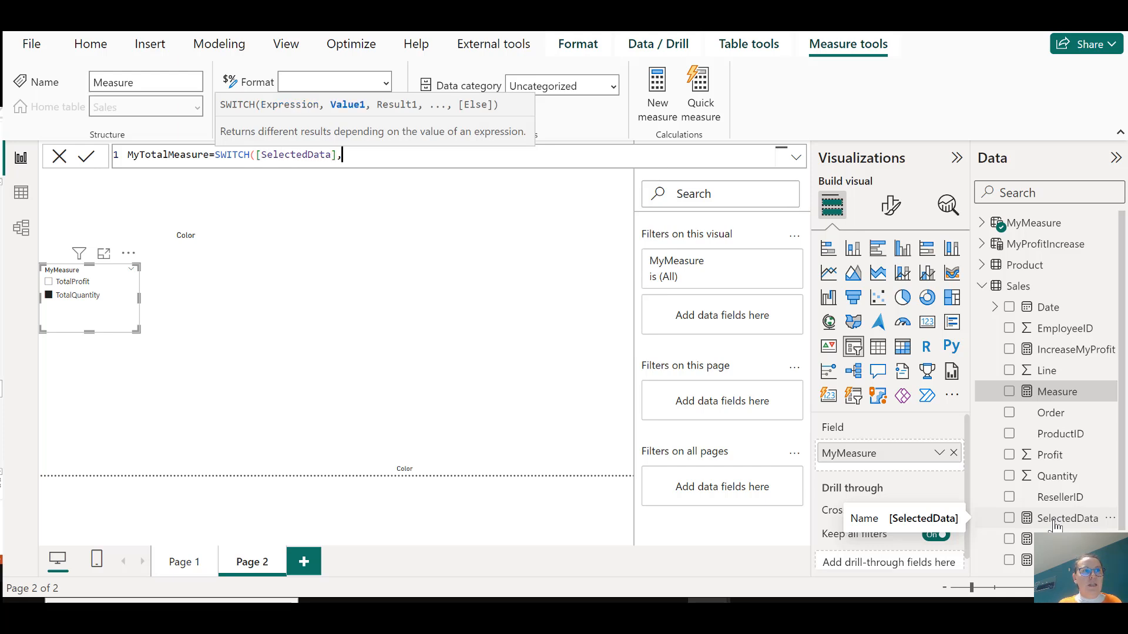
pyautogui.write('0,')
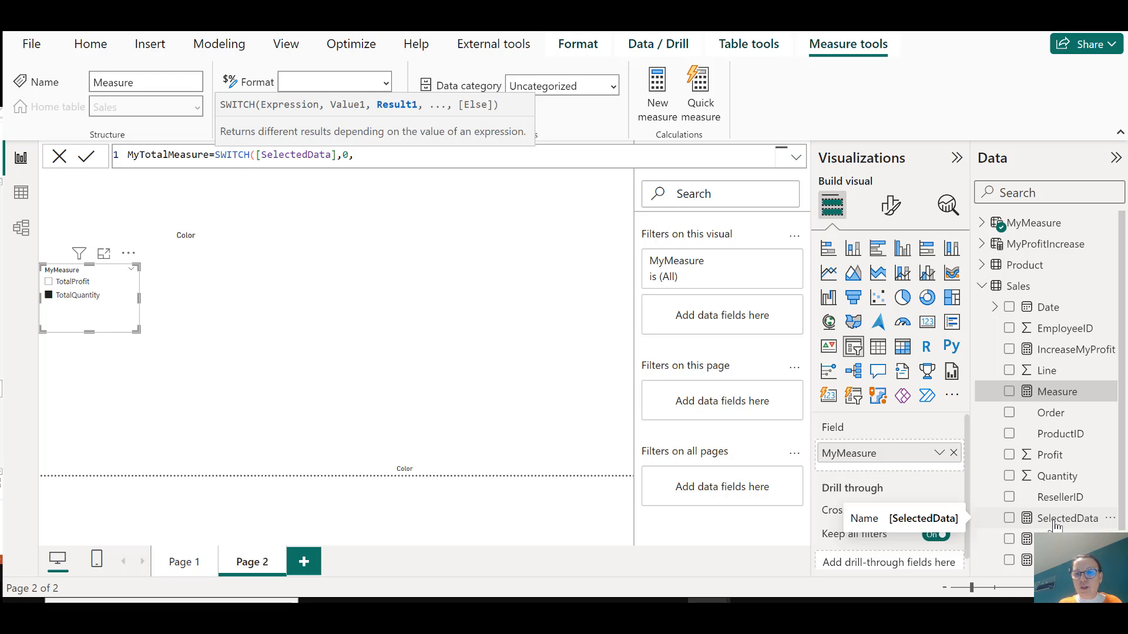
pyautogui.write('Tot')
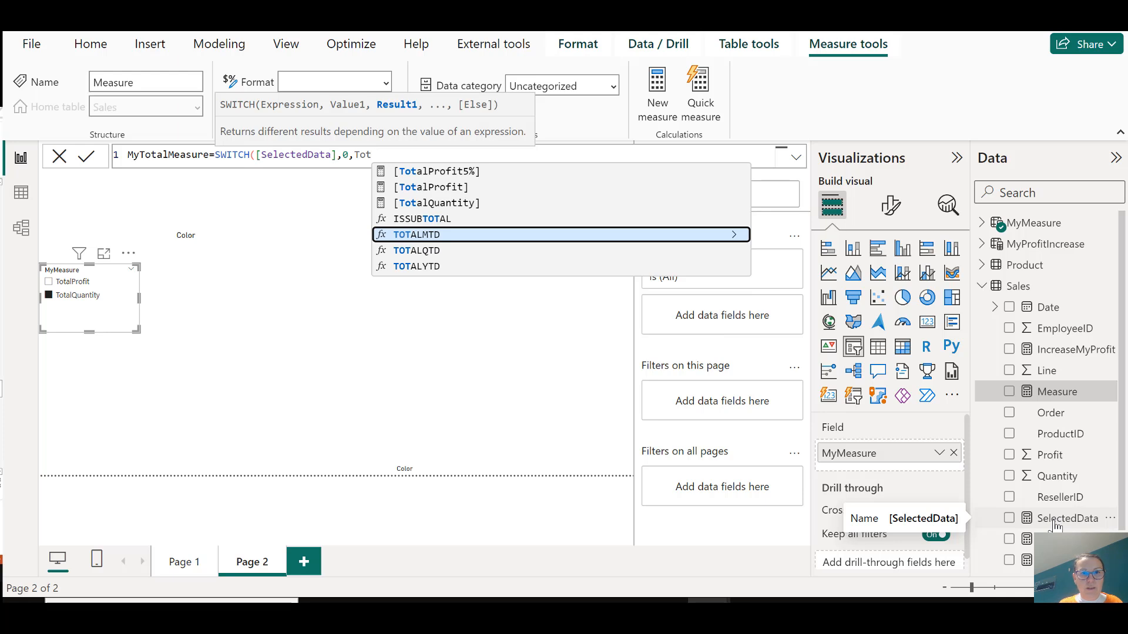
pyautogui.press('Up')
pyautogui.press('Up')
pyautogui.press('Up')
pyautogui.press('Tab')
pyautogui.write(',')
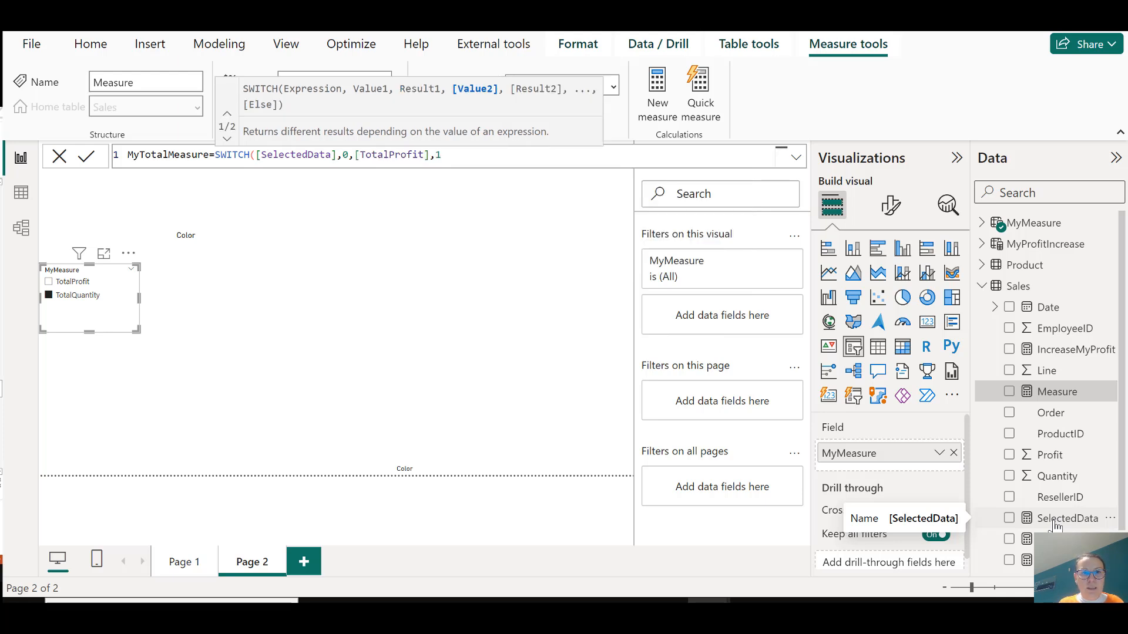
# Make value 1 return [TotalQuantity] in the SWITCH formula, then close and commit the MyTotalMeasure measure.
pyautogui.write(',to')
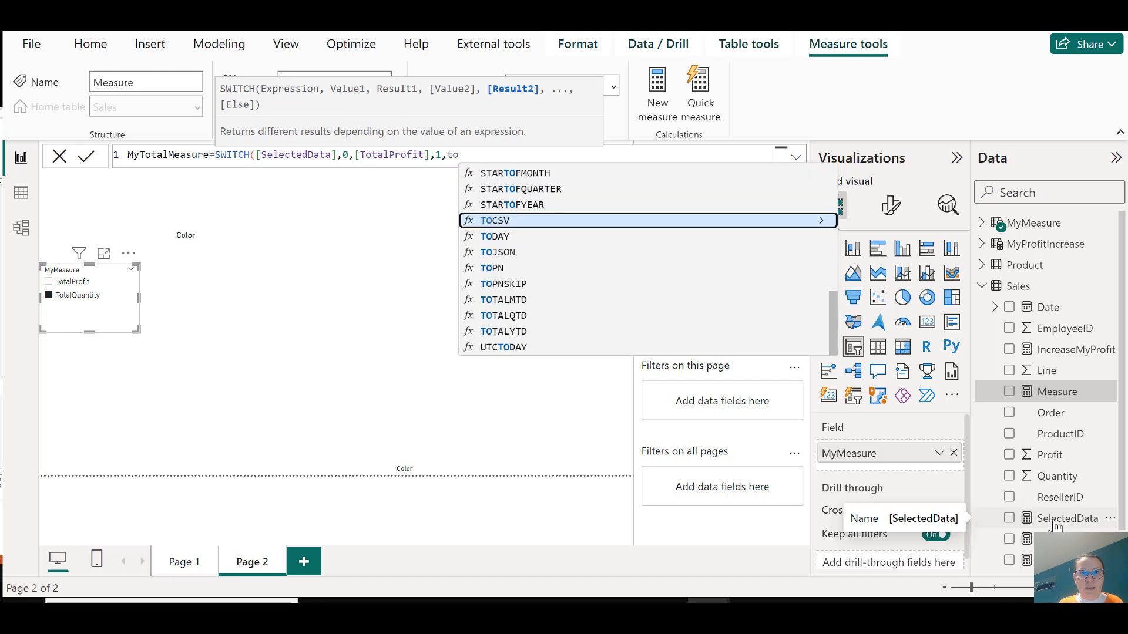
pyautogui.write('t')
pyautogui.press('Up')
pyautogui.press('Up')
pyautogui.press('Tab')
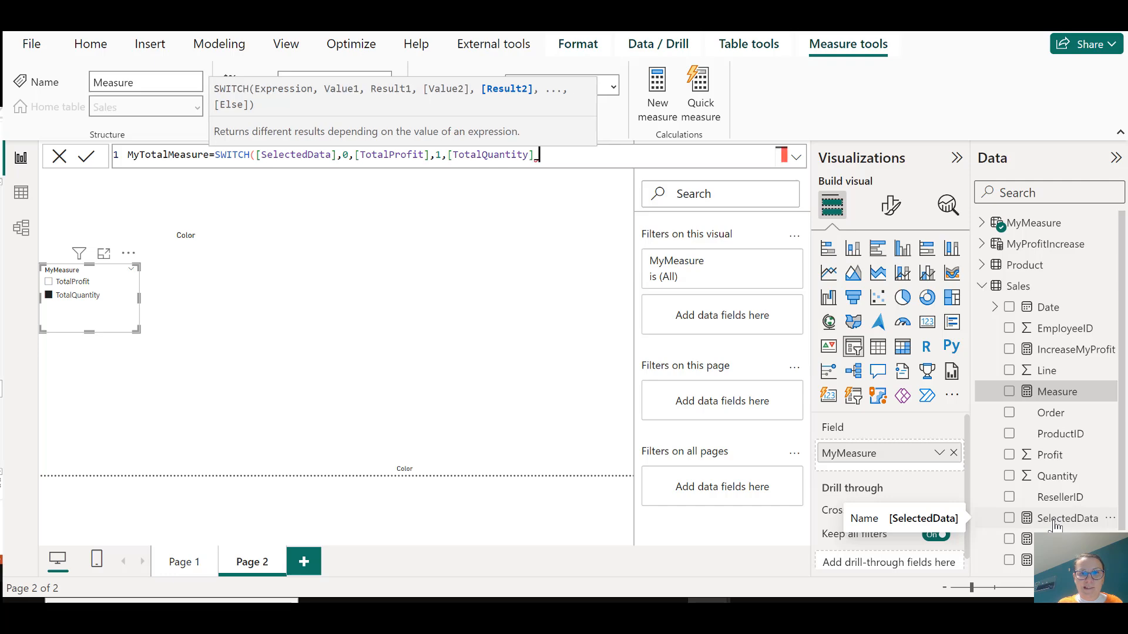
pyautogui.write(')')
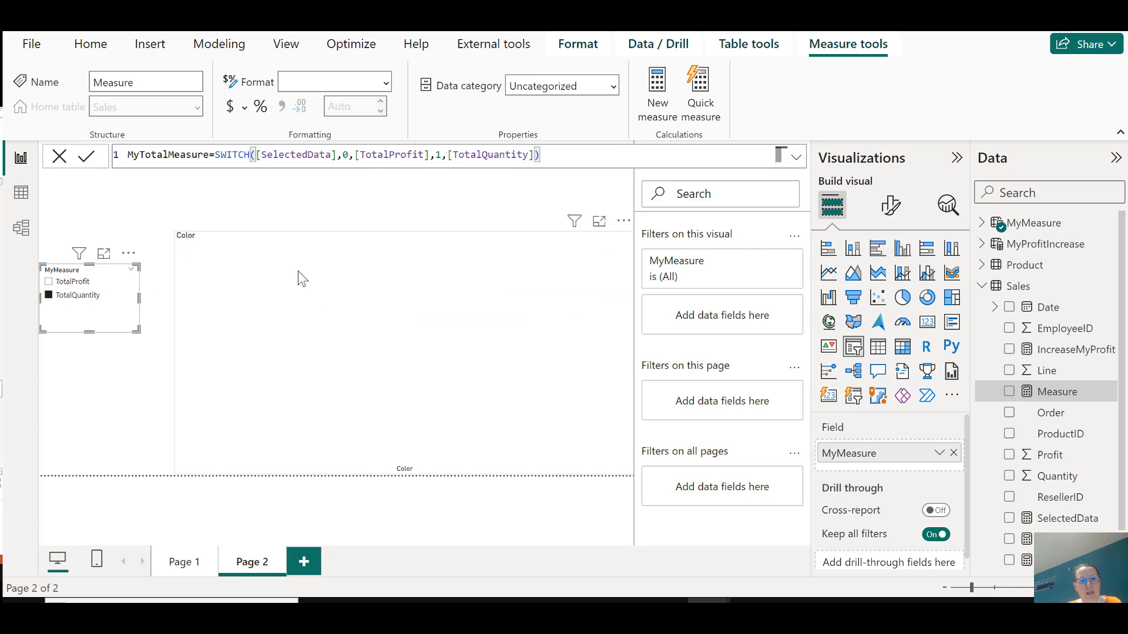
pyautogui.press('Return')
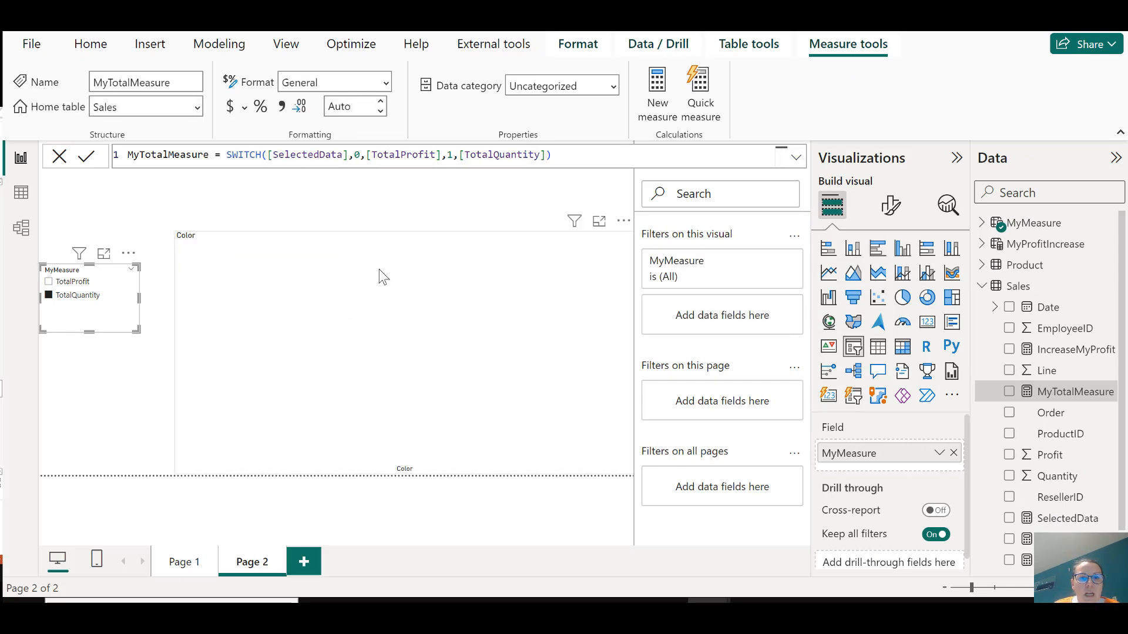
# Add MyTotalMeasure to the by-color chart and test it by switching the MyMeasure slicer between TotalQuantity and TotalProfit.
pyautogui.click(205, 270)
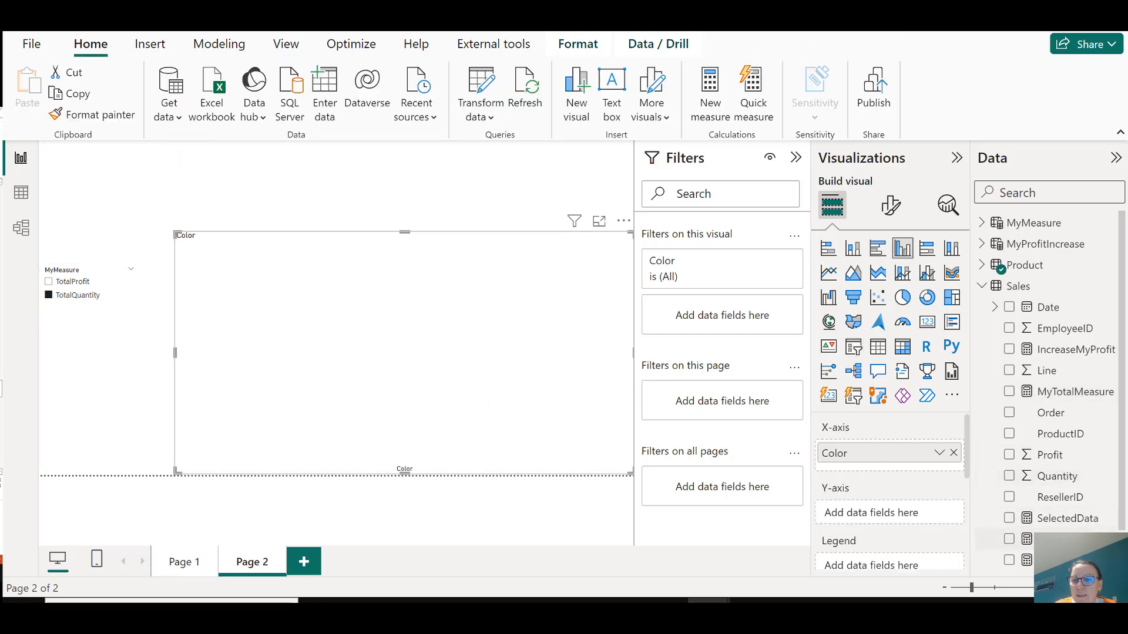
pyautogui.click(1009, 392)
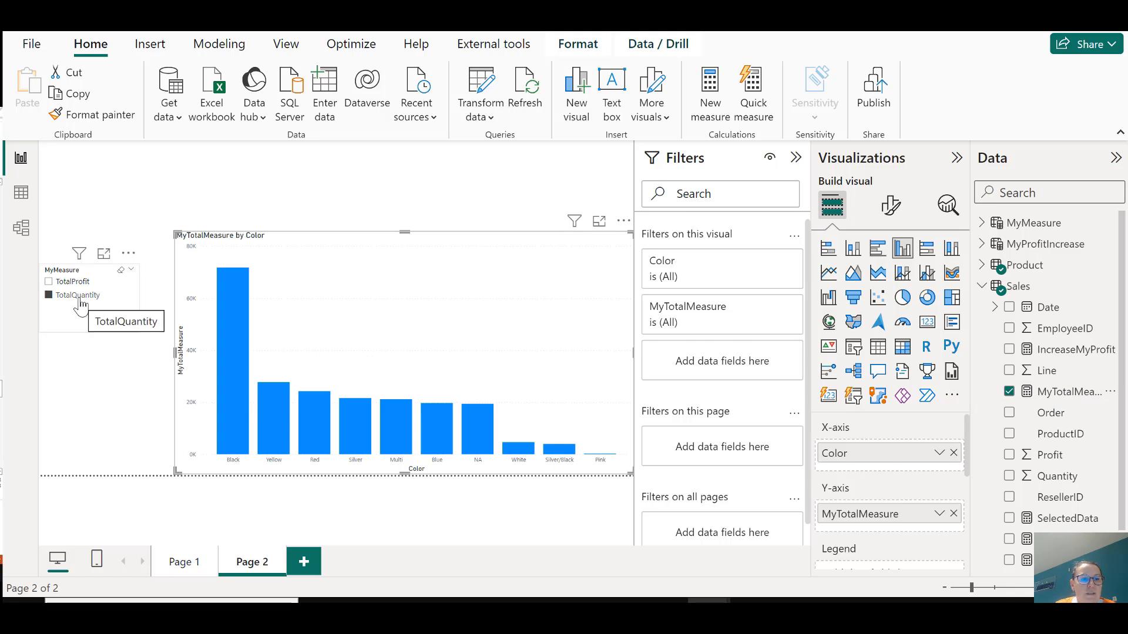
pyautogui.click(69, 282)
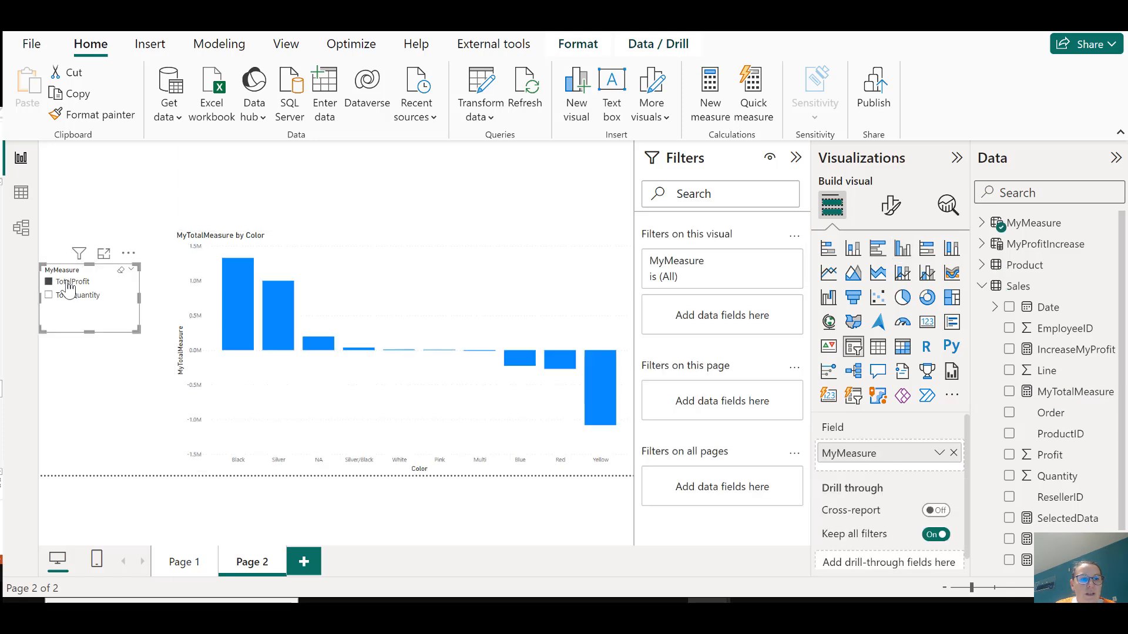
pyautogui.click(71, 297)
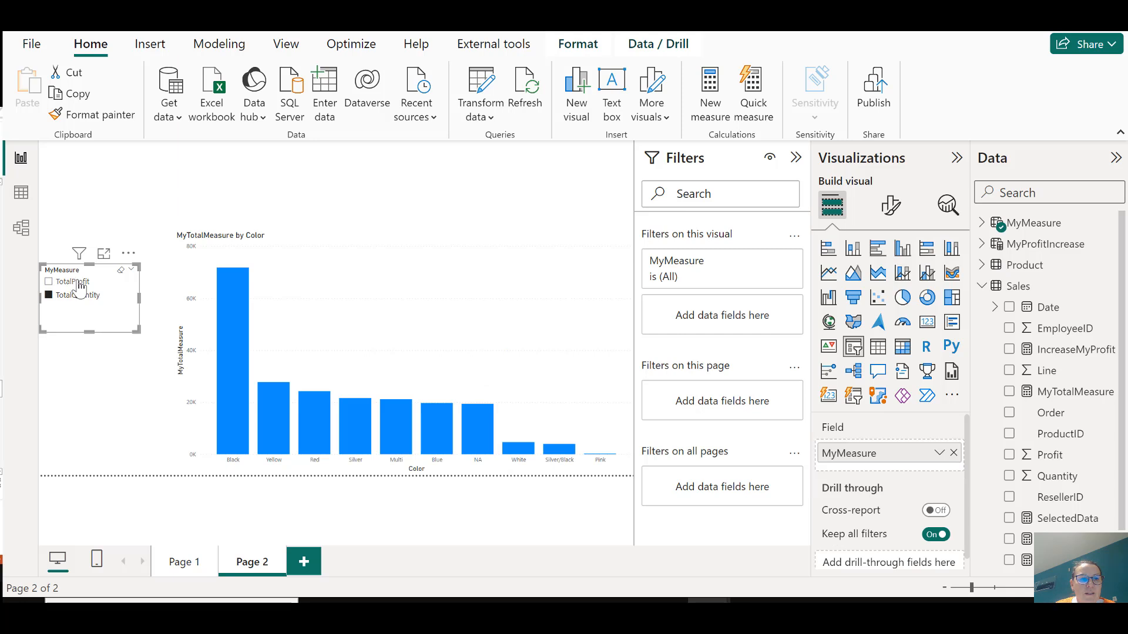
pyautogui.click(76, 282)
pyautogui.click(78, 295)
pyautogui.click(75, 283)
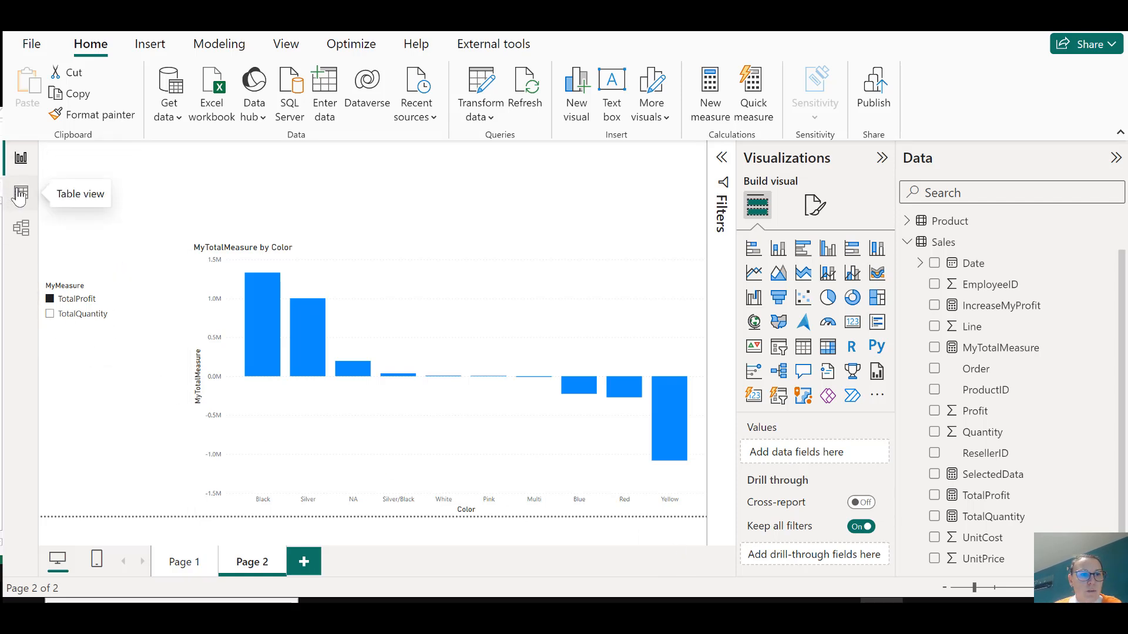
# Arrange the model diagram with Sales and Product side by side and the disconnected MyProfitIncrease and MyMeasure tables stacked beyond them.
pyautogui.click(21, 228)
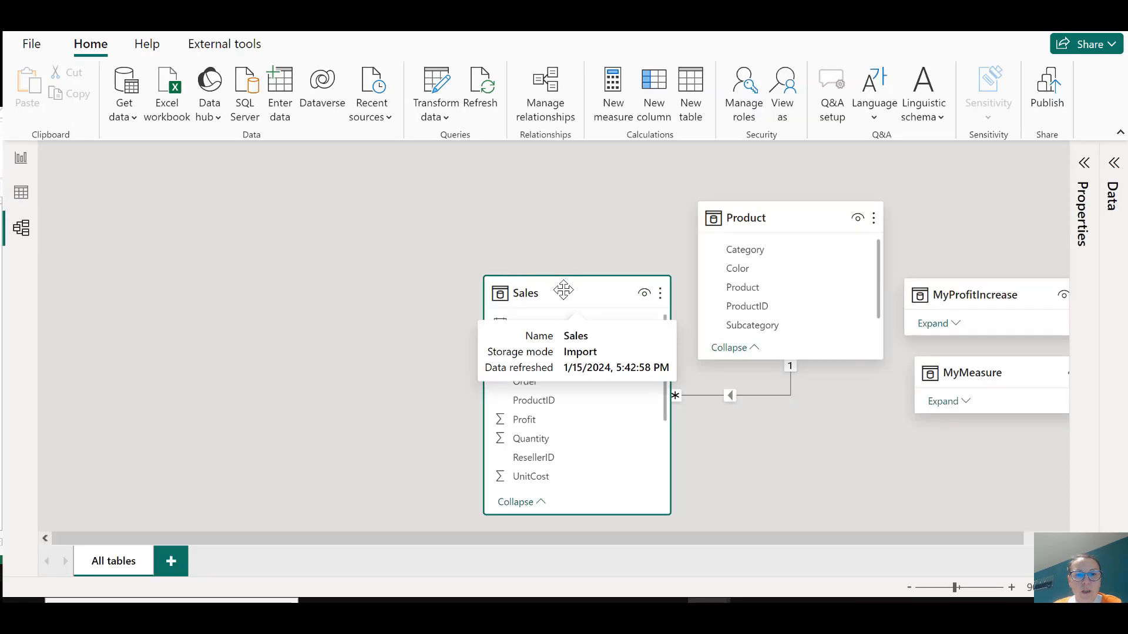
pyautogui.moveTo(579, 293); pyautogui.dragTo(194, 217)
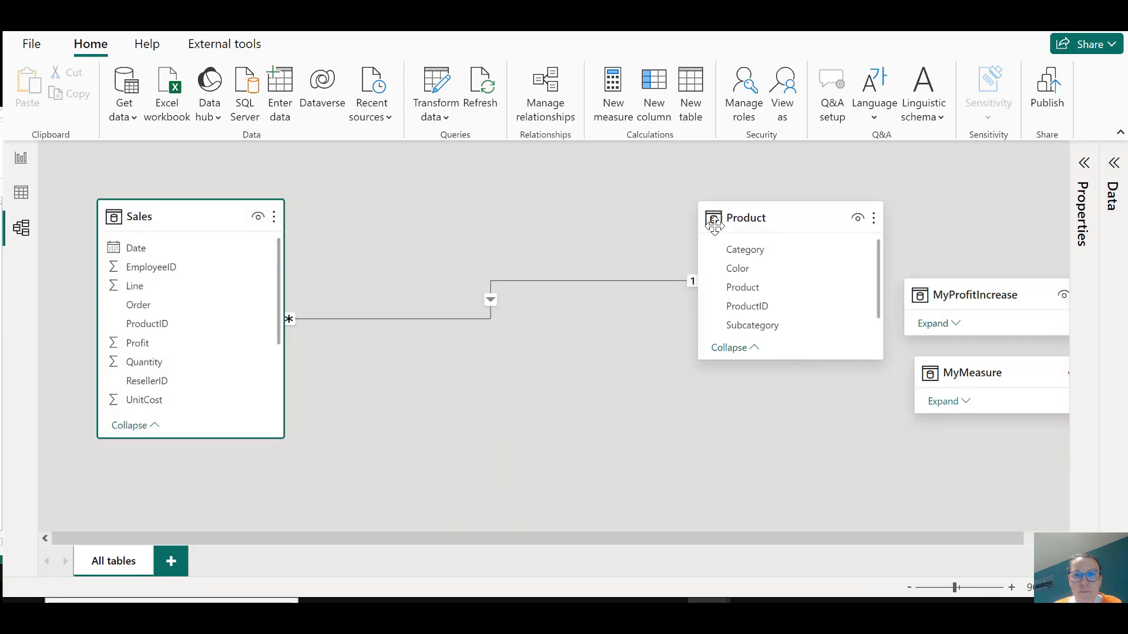
pyautogui.moveTo(787, 227); pyautogui.dragTo(452, 228)
pyautogui.moveTo(996, 292); pyautogui.dragTo(795, 213)
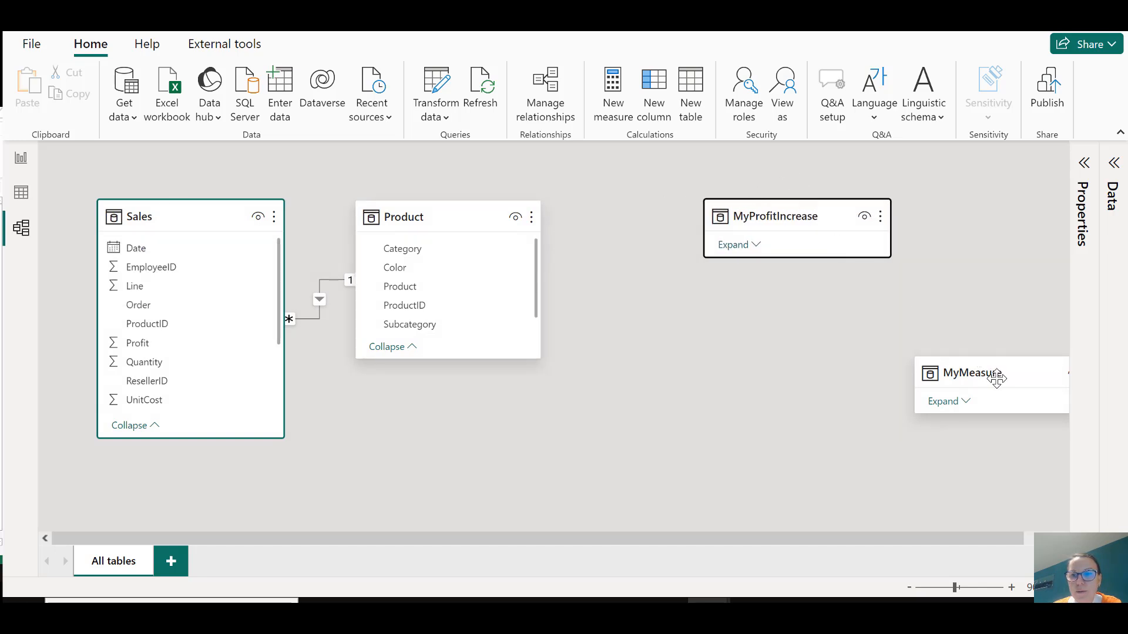
pyautogui.moveTo(996, 379); pyautogui.dragTo(795, 305)
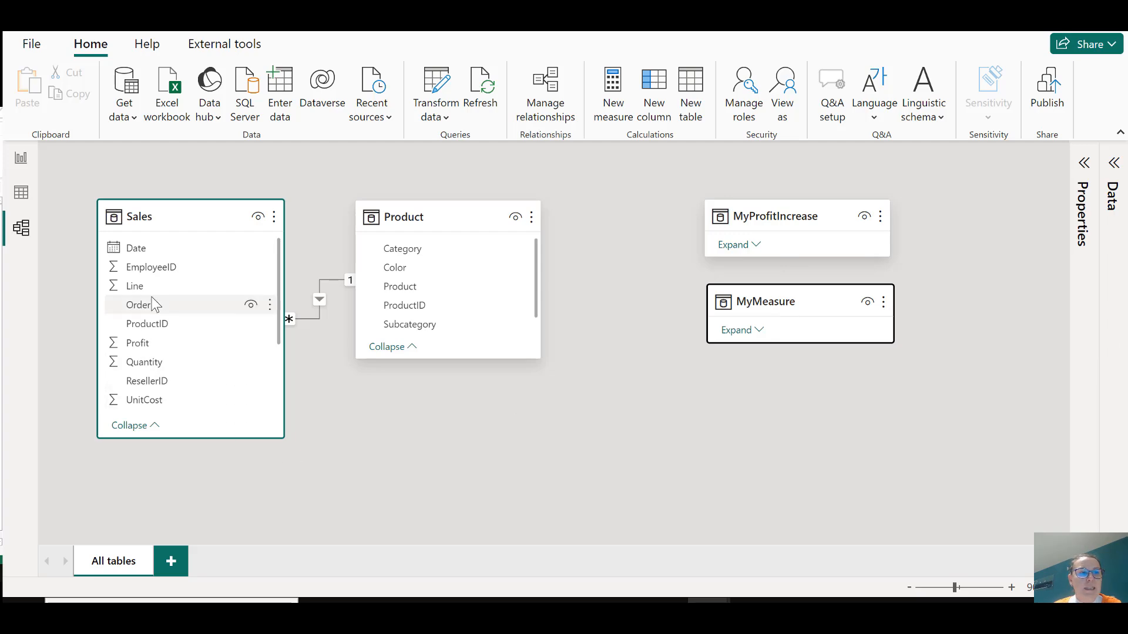
# Add a third report page and open CoefitientTable.xlsx from the DisconnectedTablesinBI folder as an Excel data source.
pyautogui.click(19, 160)
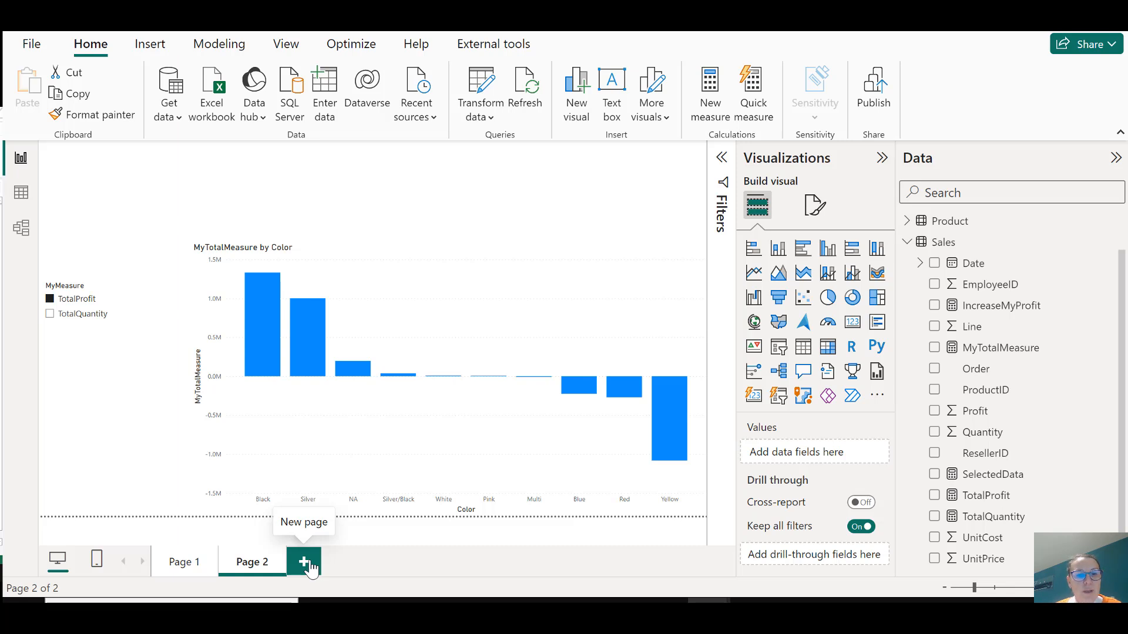
pyautogui.click(305, 564)
pyautogui.click(170, 111)
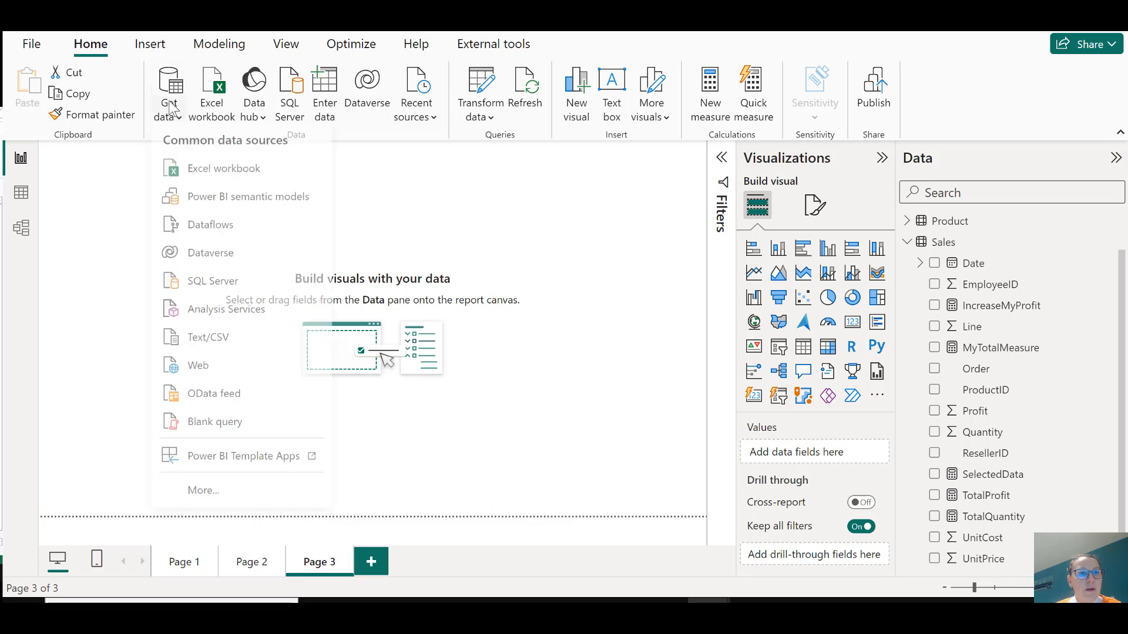
pyautogui.click(223, 176)
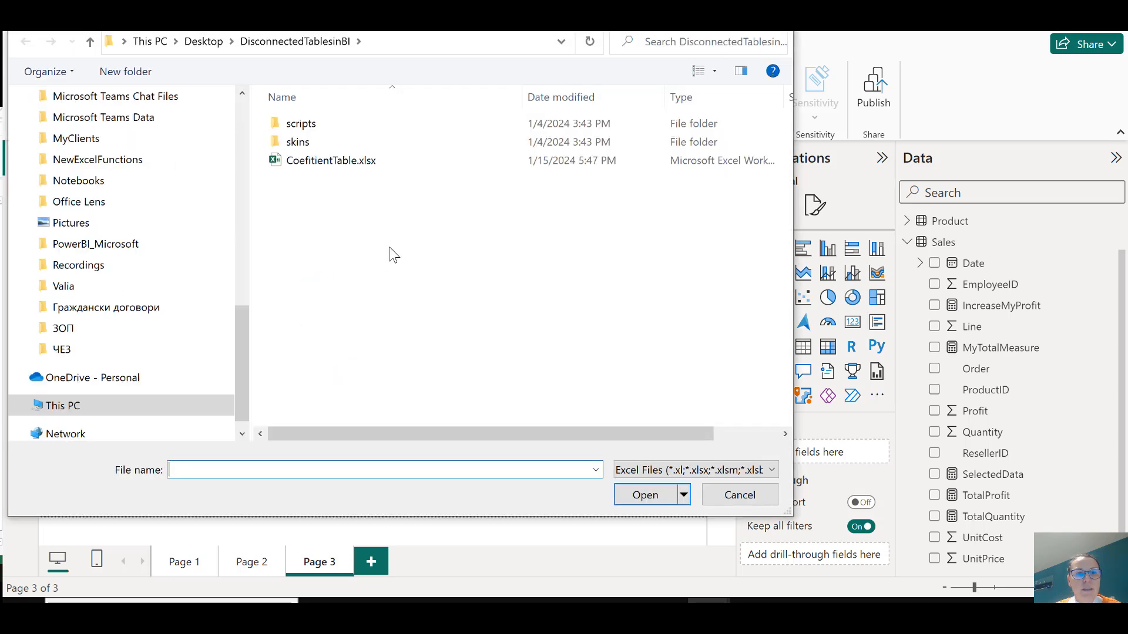
pyautogui.click(323, 159)
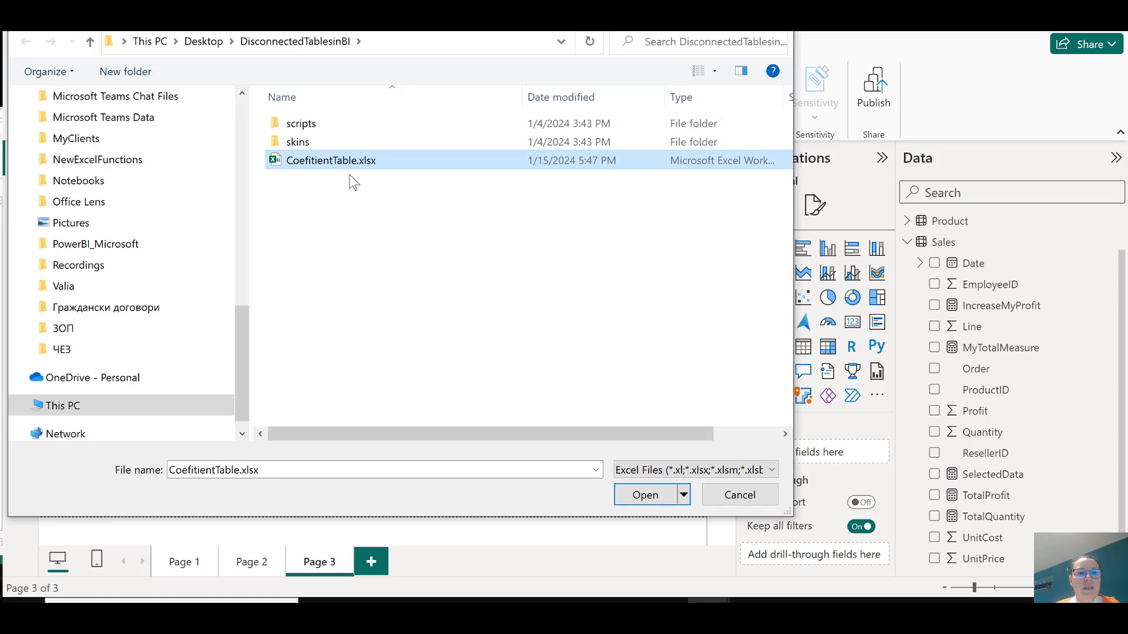
pyautogui.click(646, 495)
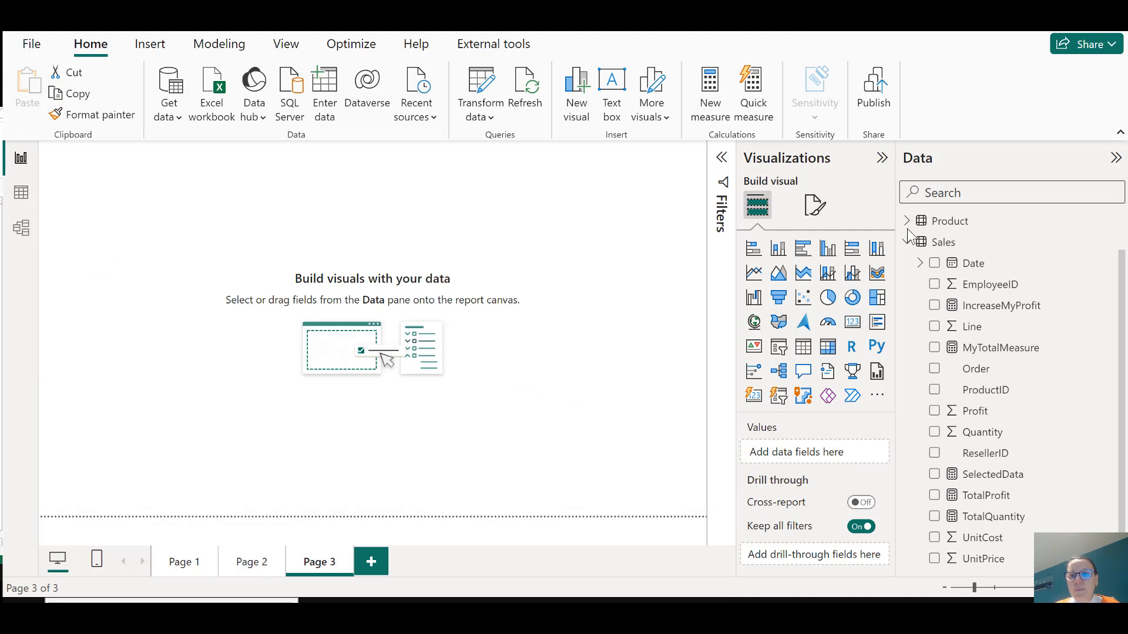
# Bring Table1 from the workbook into Power Query for transformation and rename the query to Coefisient.
pyautogui.click(233, 146)
pyautogui.click(232, 147)
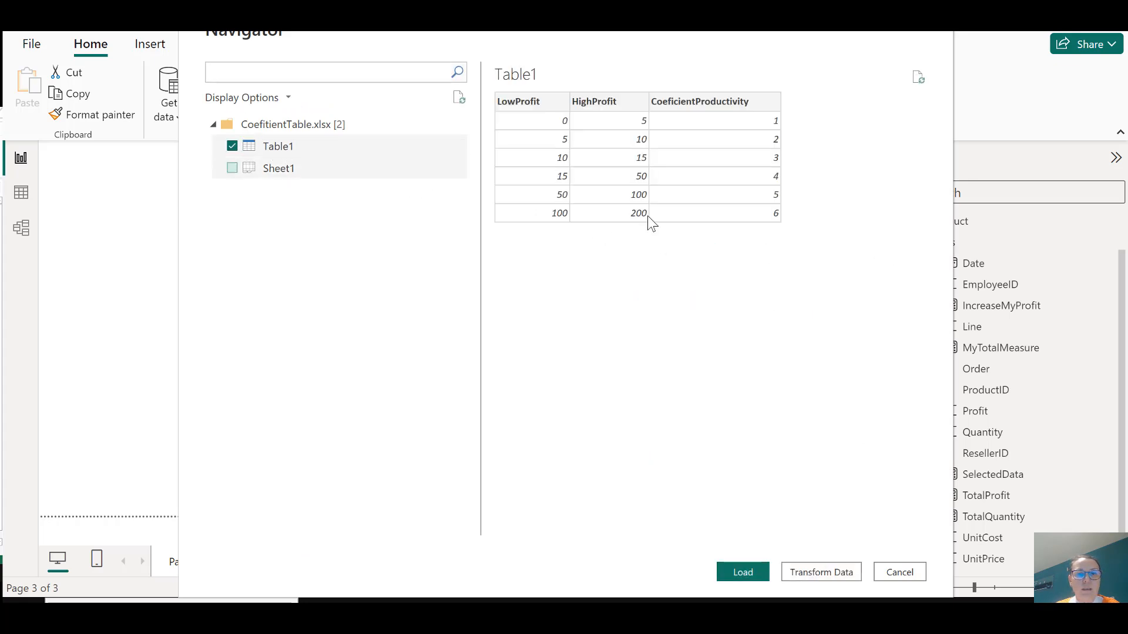
pyautogui.click(830, 579)
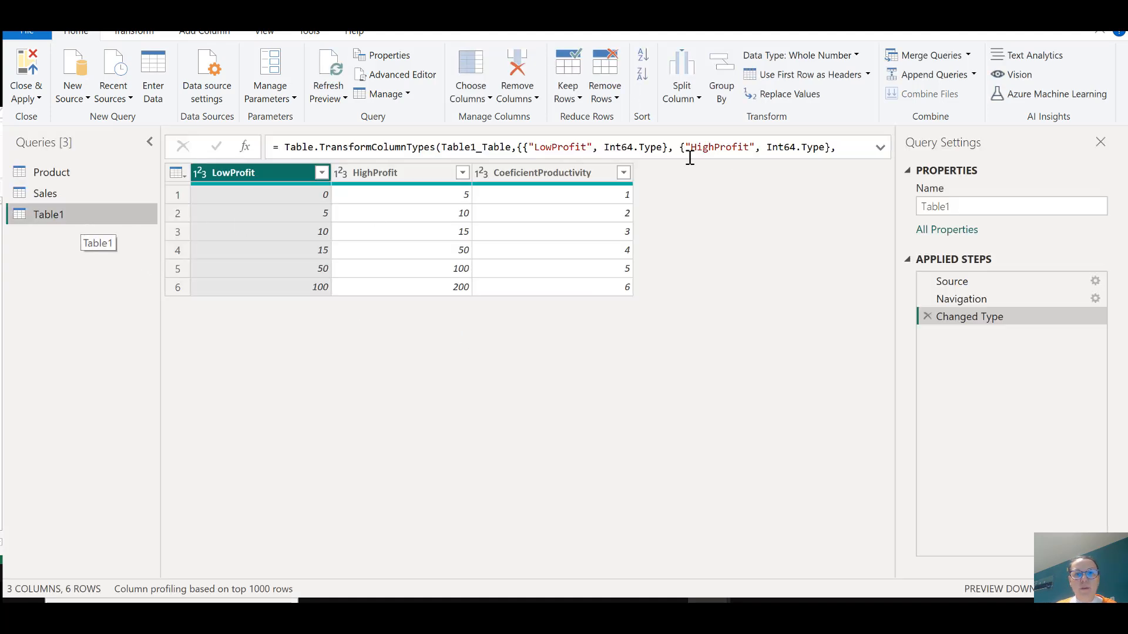
pyautogui.click(979, 204)
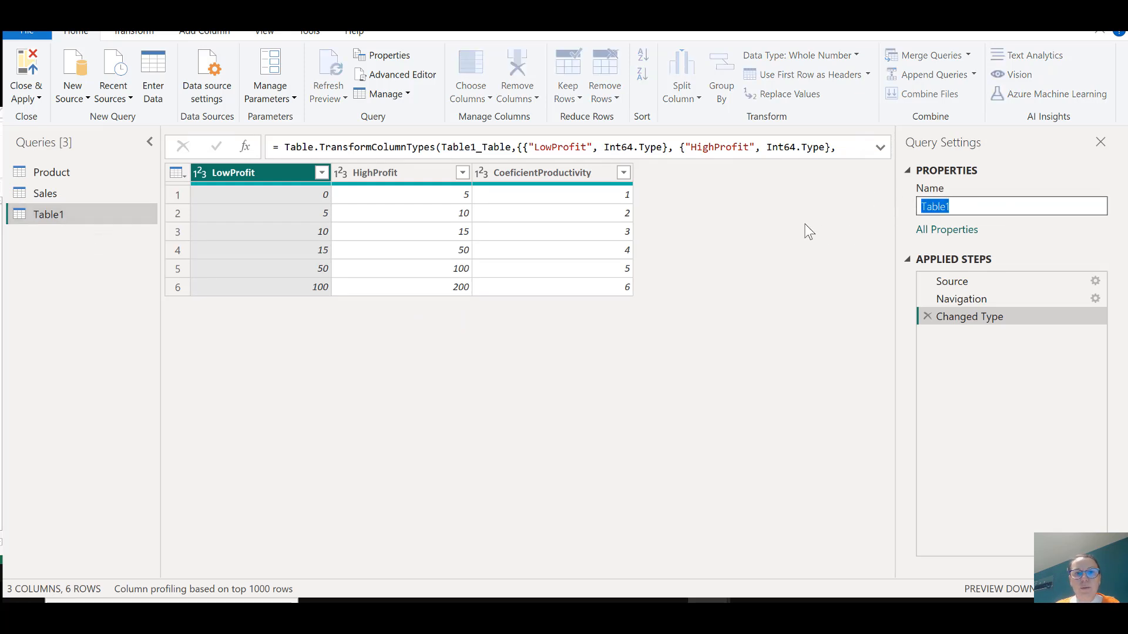
pyautogui.write('Coefi')
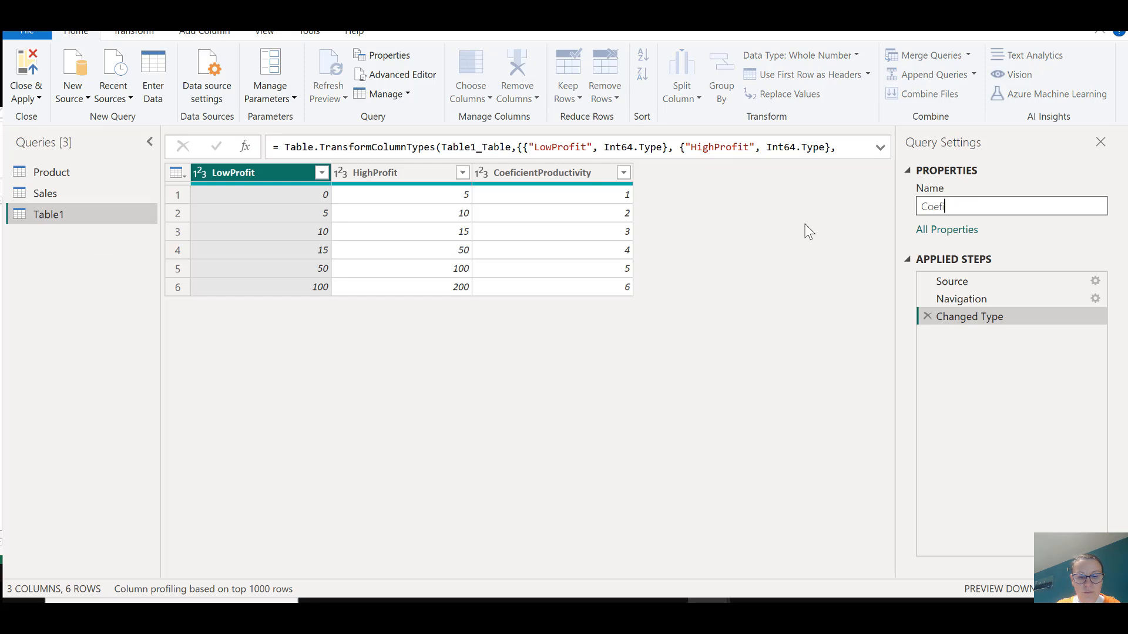
pyautogui.write('sient')
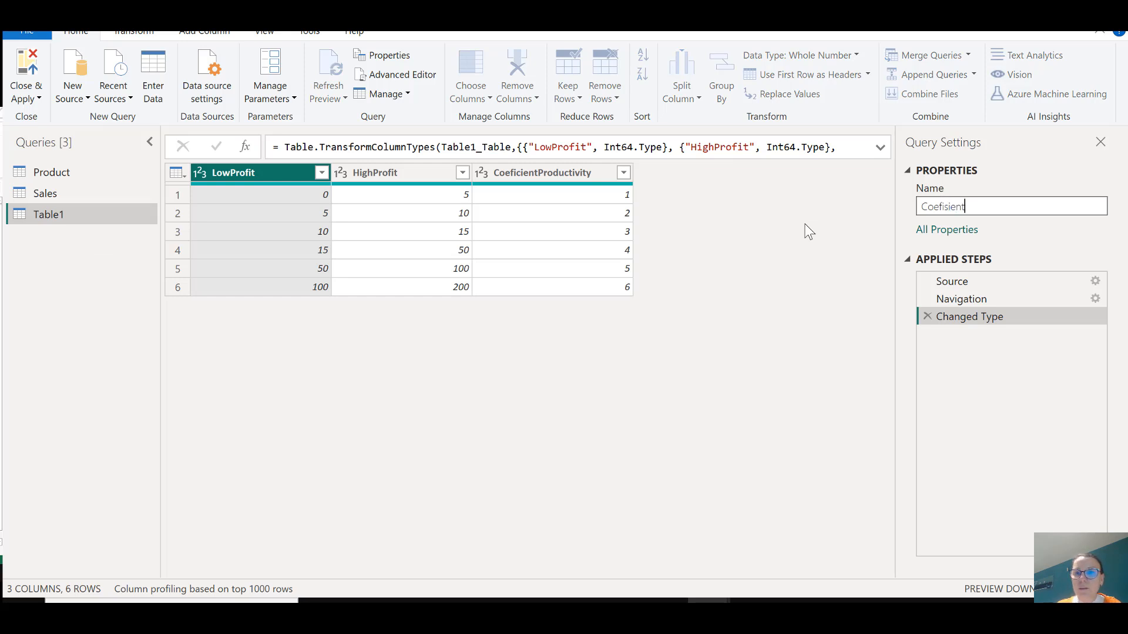
pyautogui.press('Return')
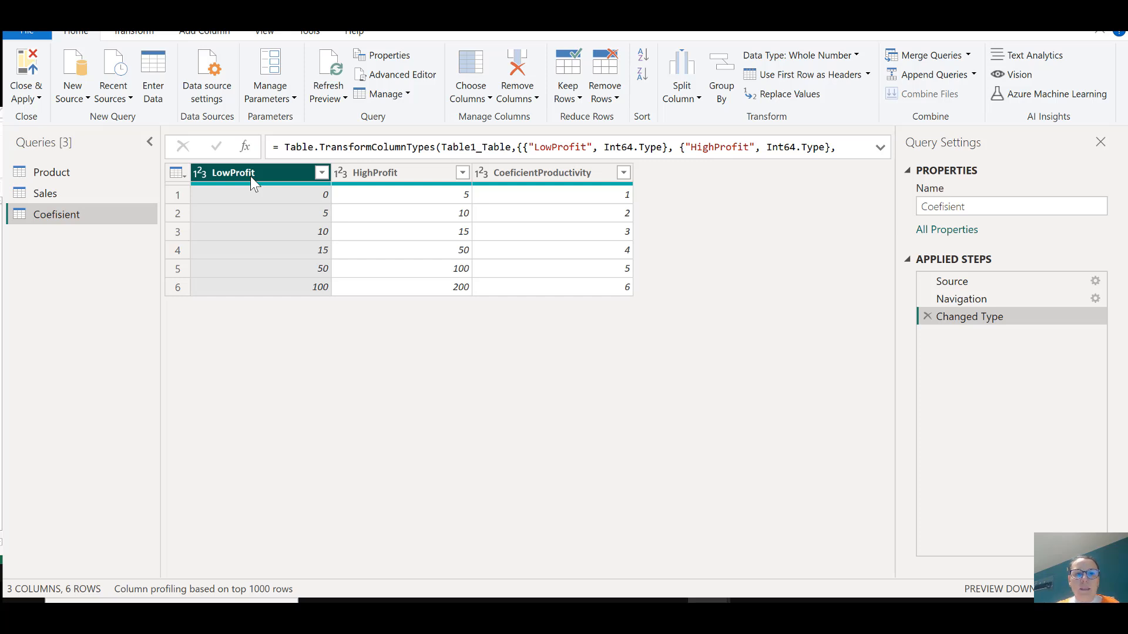
# Review the CoeficientProductivity and LowProfit columns of the Coefisient query, and close and apply the query changes.
pyautogui.click(571, 172)
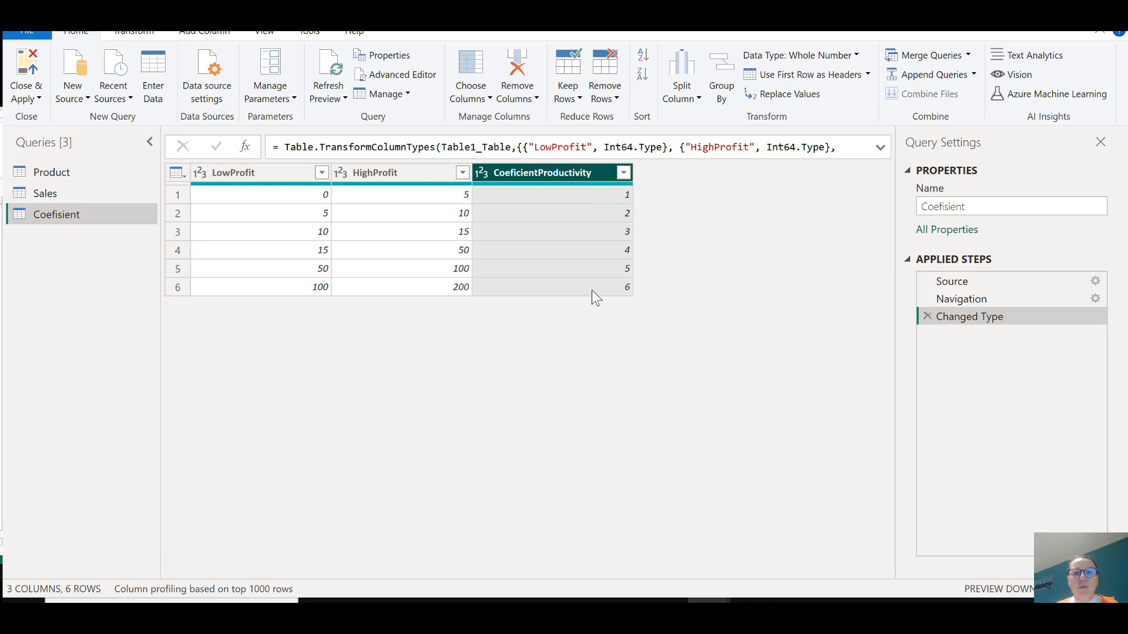
pyautogui.click(242, 174)
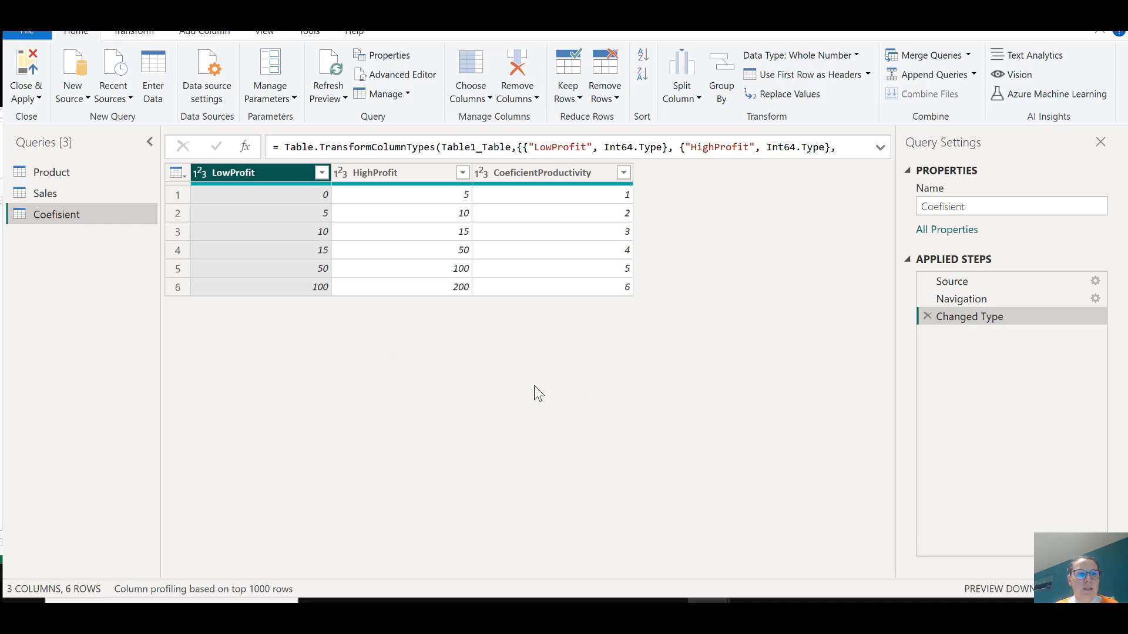
pyautogui.click(26, 98)
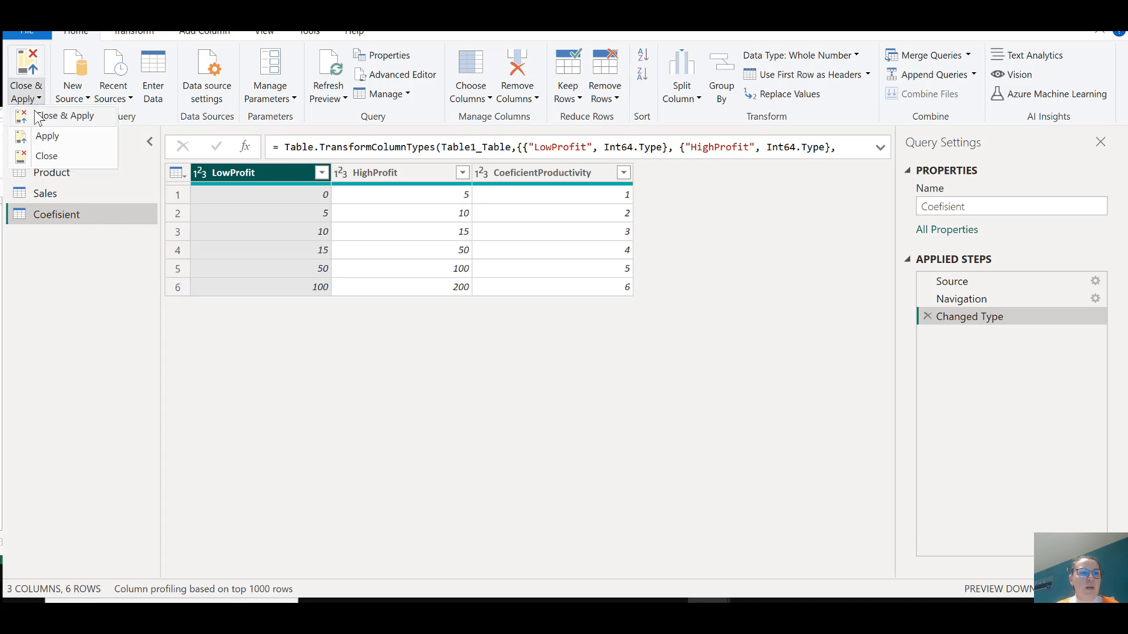
pyautogui.click(44, 116)
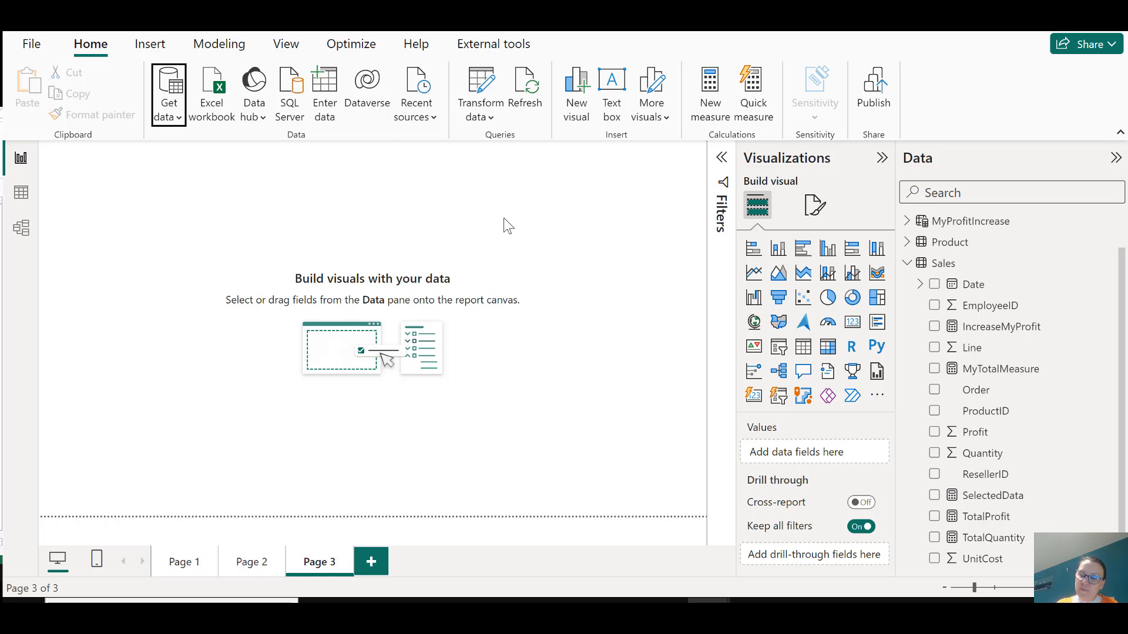
# Load the Reseller and Geography tables from the recently used AWSales.accdb source.
pyautogui.click(424, 119)
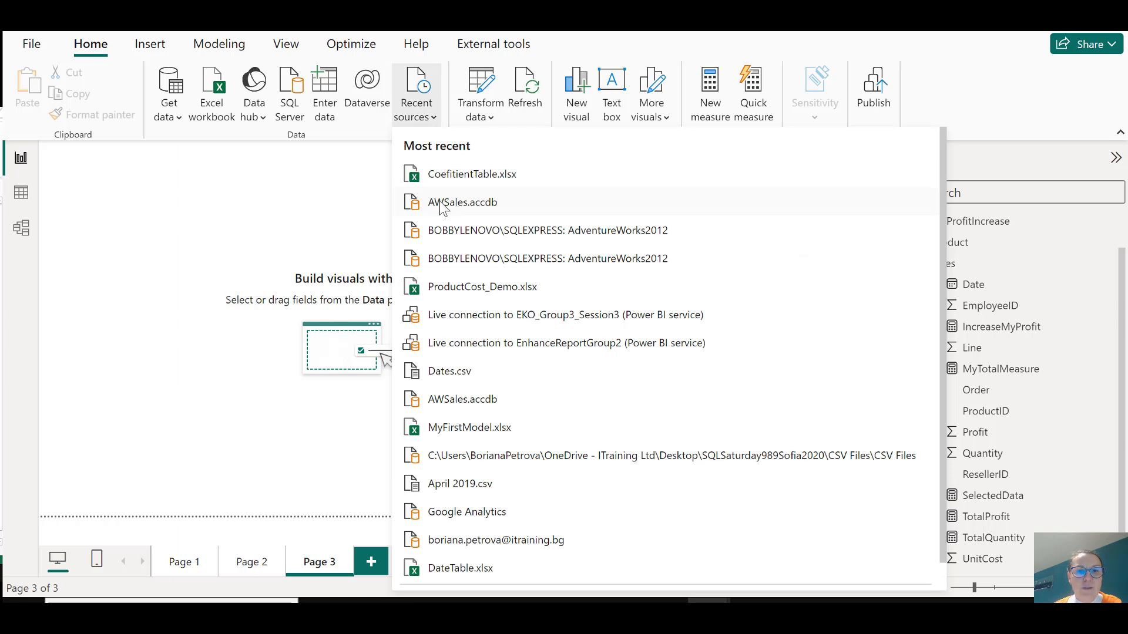
pyautogui.press('Escape')
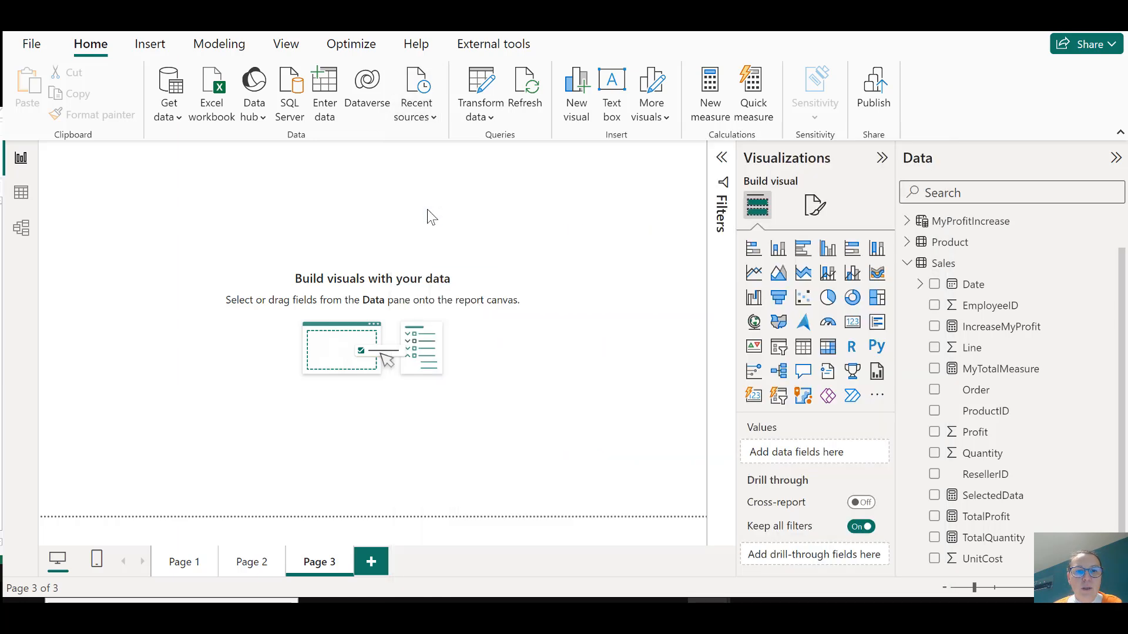
pyautogui.click(509, 230)
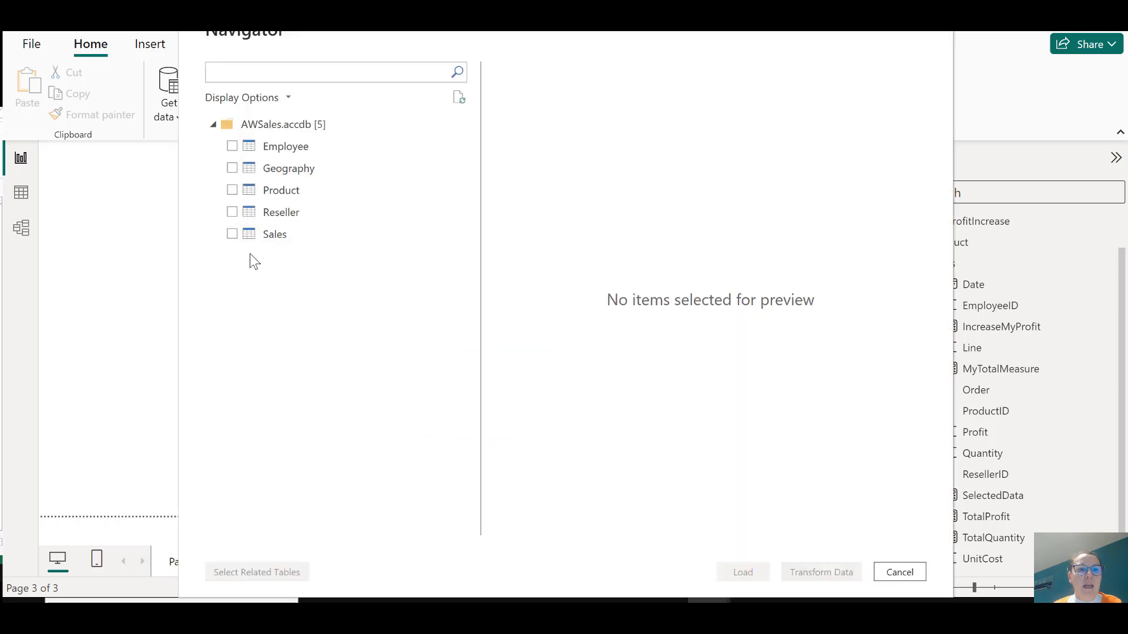
pyautogui.click(232, 213)
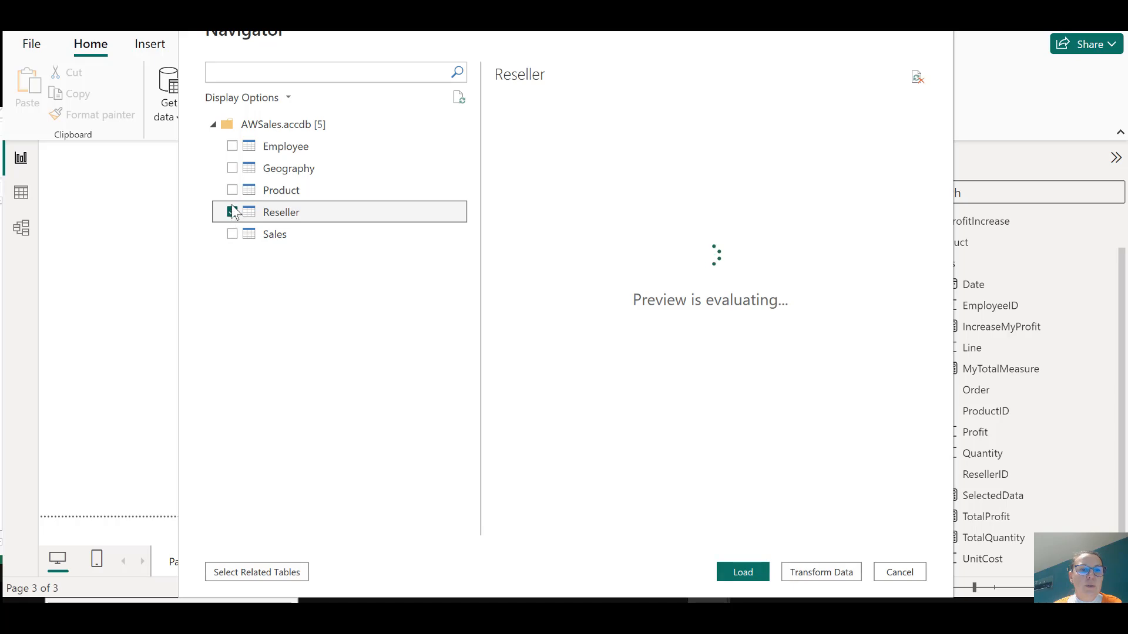
pyautogui.click(233, 168)
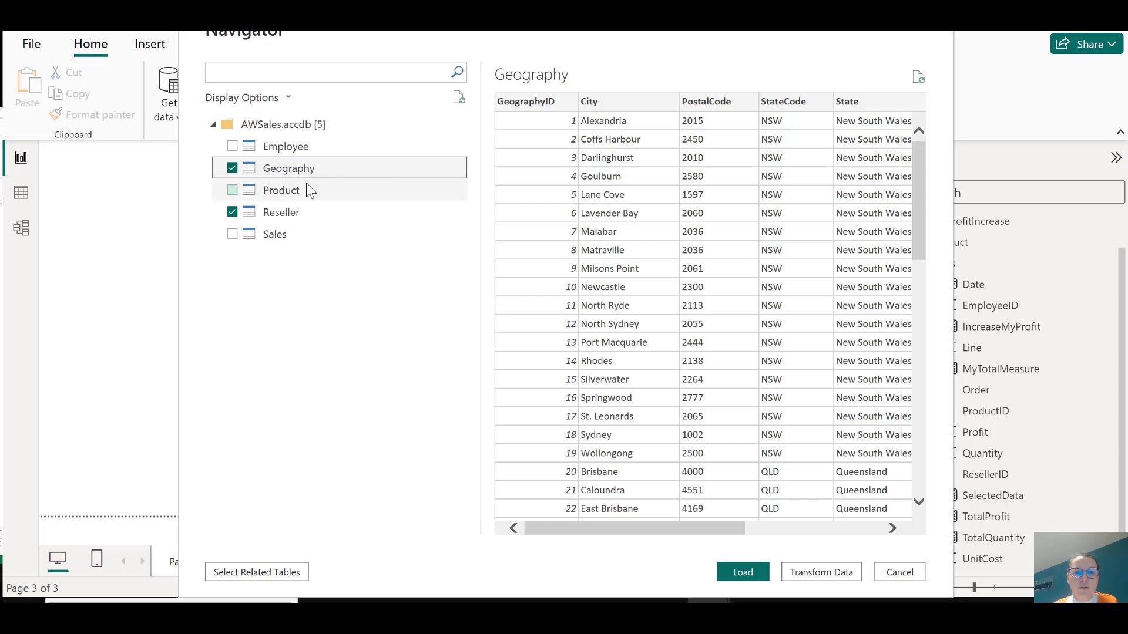
pyautogui.click(743, 572)
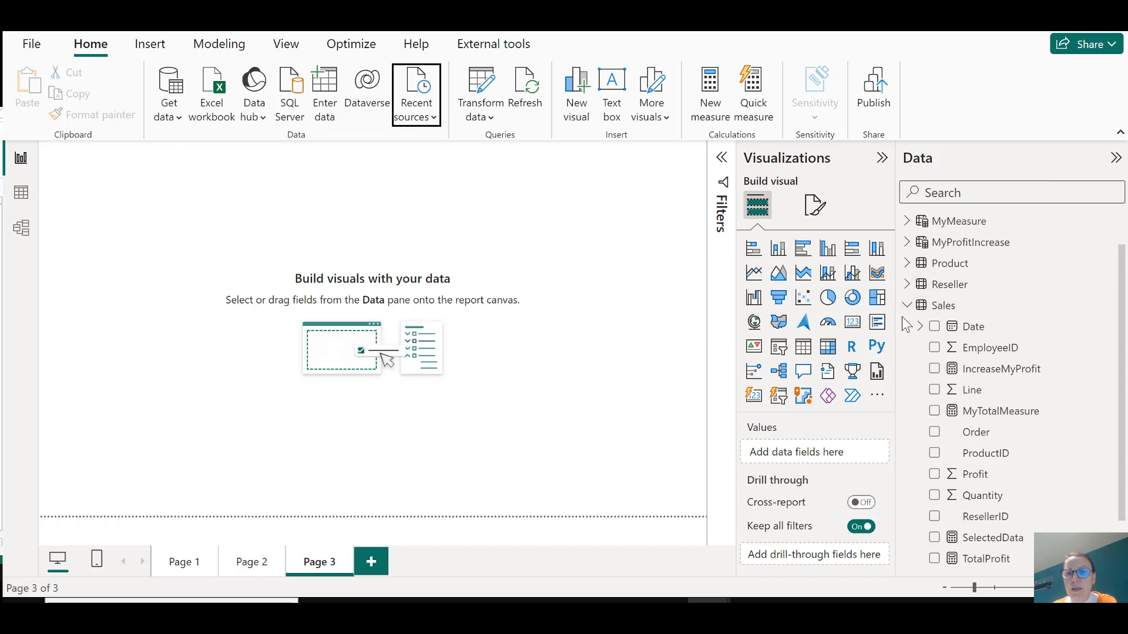
# Free up screen space and, in the model diagram, shift Product and Sales to make room beside Sales.
pyautogui.click(881, 157)
pyautogui.click(1115, 158)
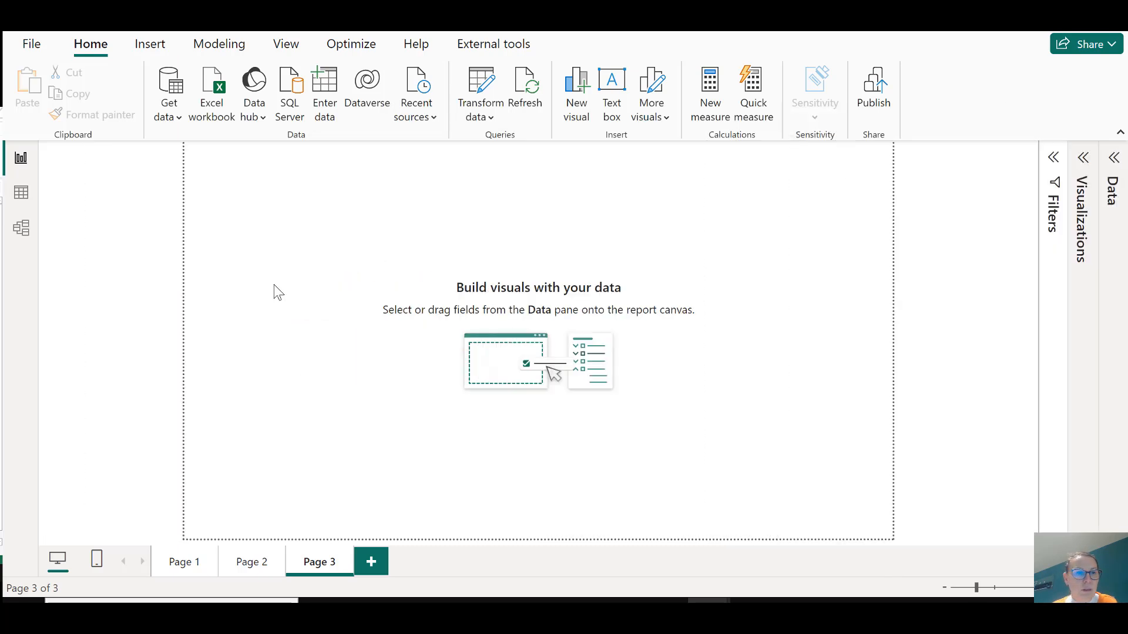
pyautogui.click(22, 228)
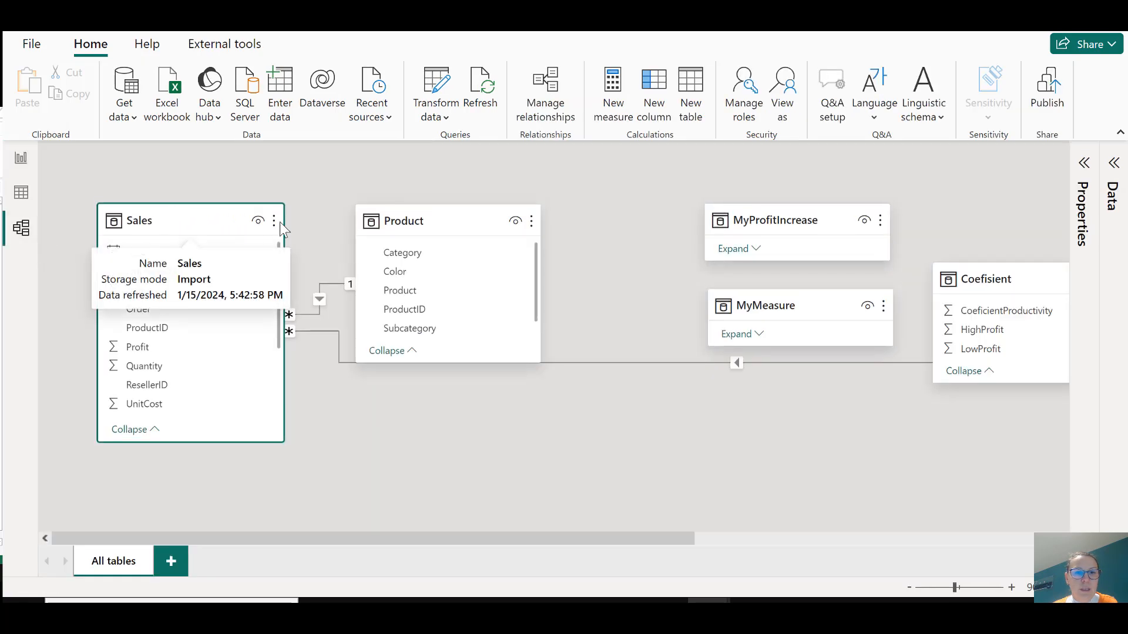
pyautogui.moveTo(410, 218); pyautogui.dragTo(563, 183)
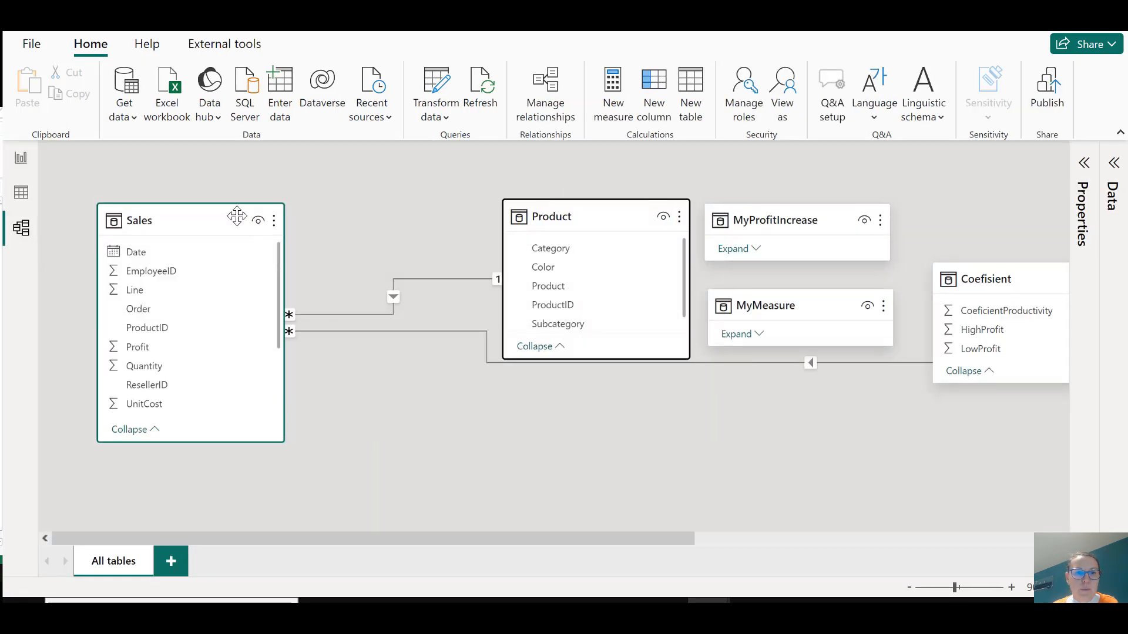
pyautogui.moveTo(163, 234); pyautogui.dragTo(369, 275)
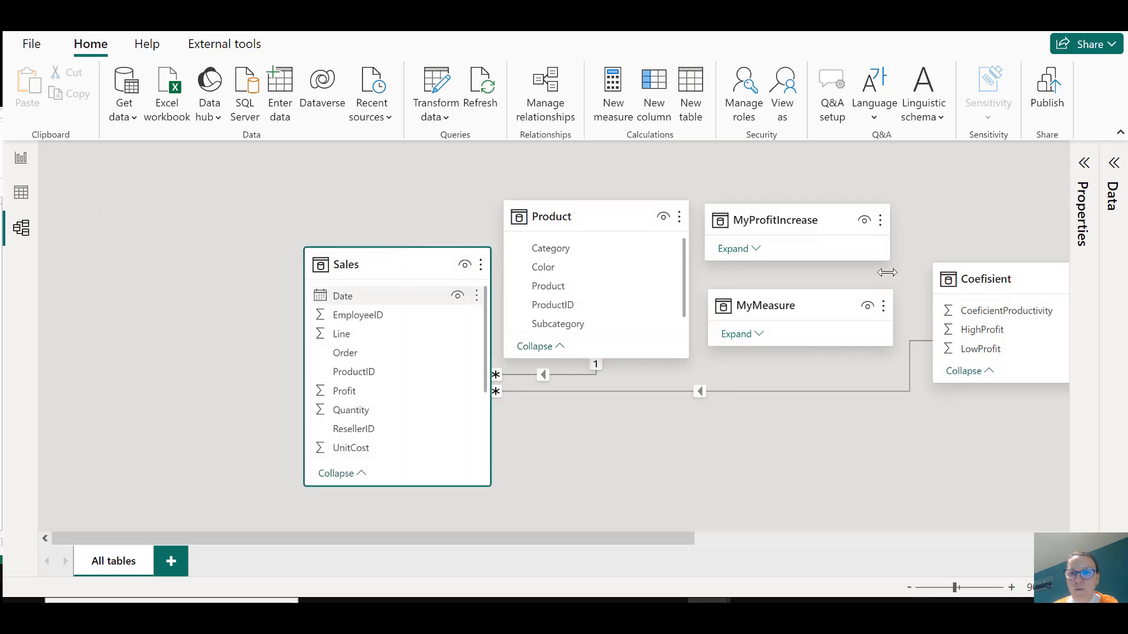
# Place the Reseller table beside Sales in the model diagram and the Geography table directly below Reseller.
pyautogui.click(908, 587)
pyautogui.click(909, 588)
pyautogui.moveTo(1002, 243); pyautogui.dragTo(66, 199)
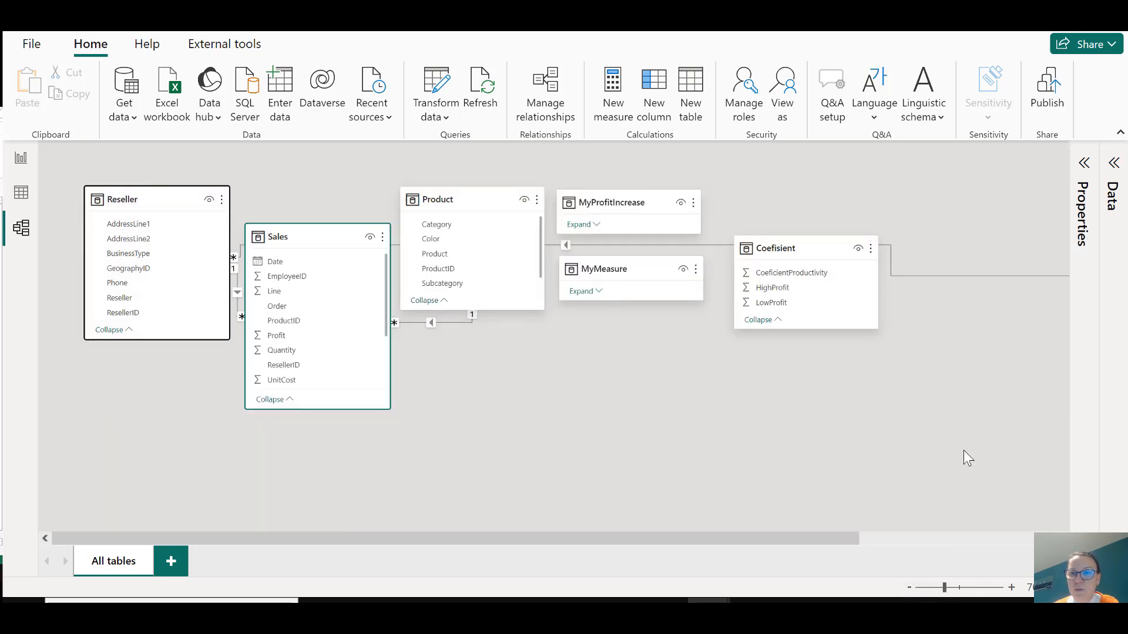
pyautogui.moveTo(821, 539); pyautogui.dragTo(941, 539)
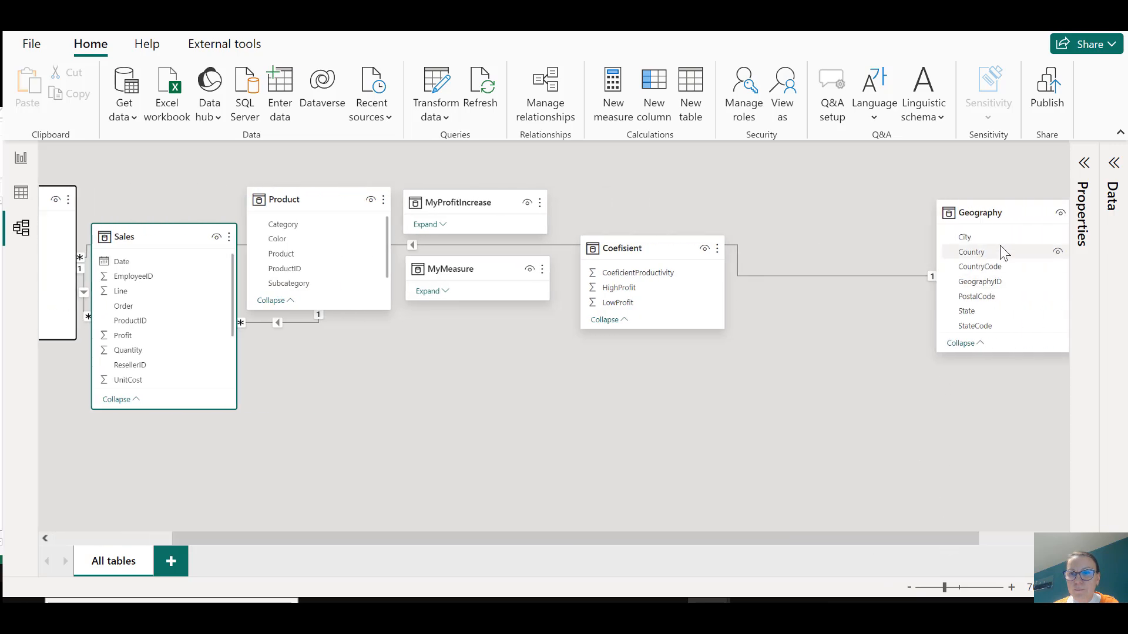
pyautogui.moveTo(996, 204); pyautogui.dragTo(143, 407)
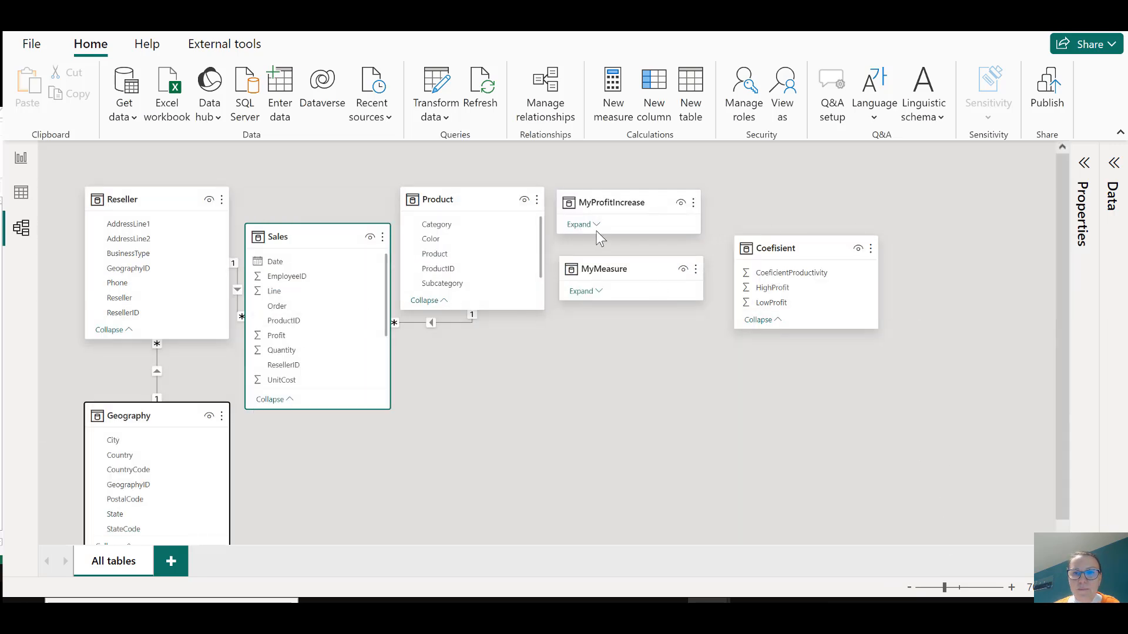
# Stack the disconnected Coefisient, MyProfitIncrease and MyMeasure tables in one column, well apart from the related tables.
pyautogui.moveTo(767, 247); pyautogui.dragTo(937, 210)
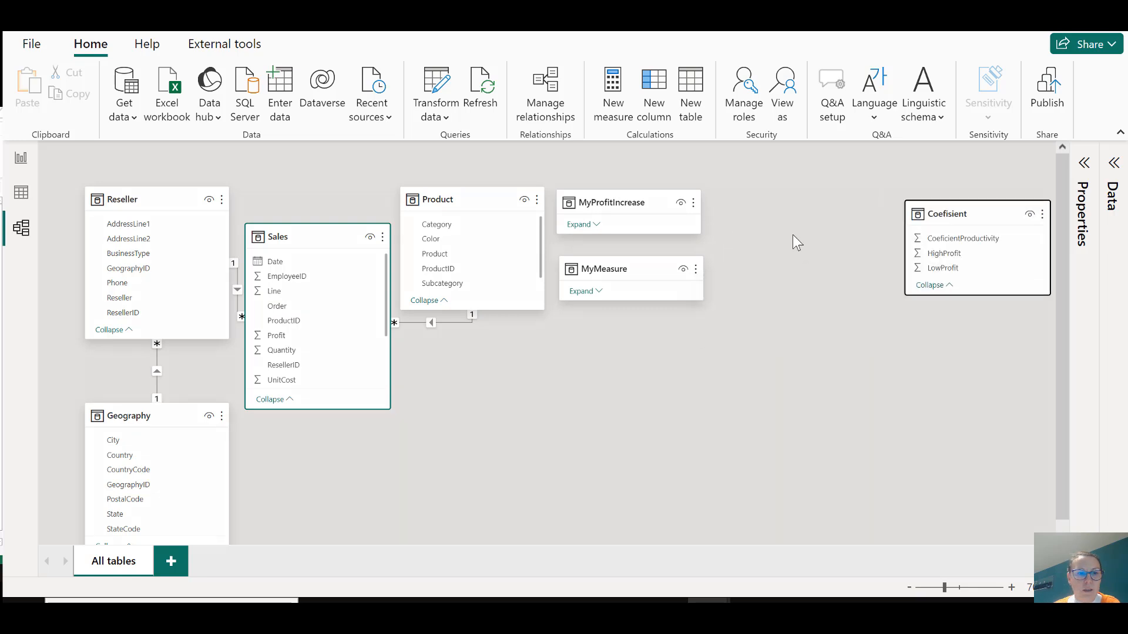
pyautogui.moveTo(631, 201); pyautogui.dragTo(1030, 358)
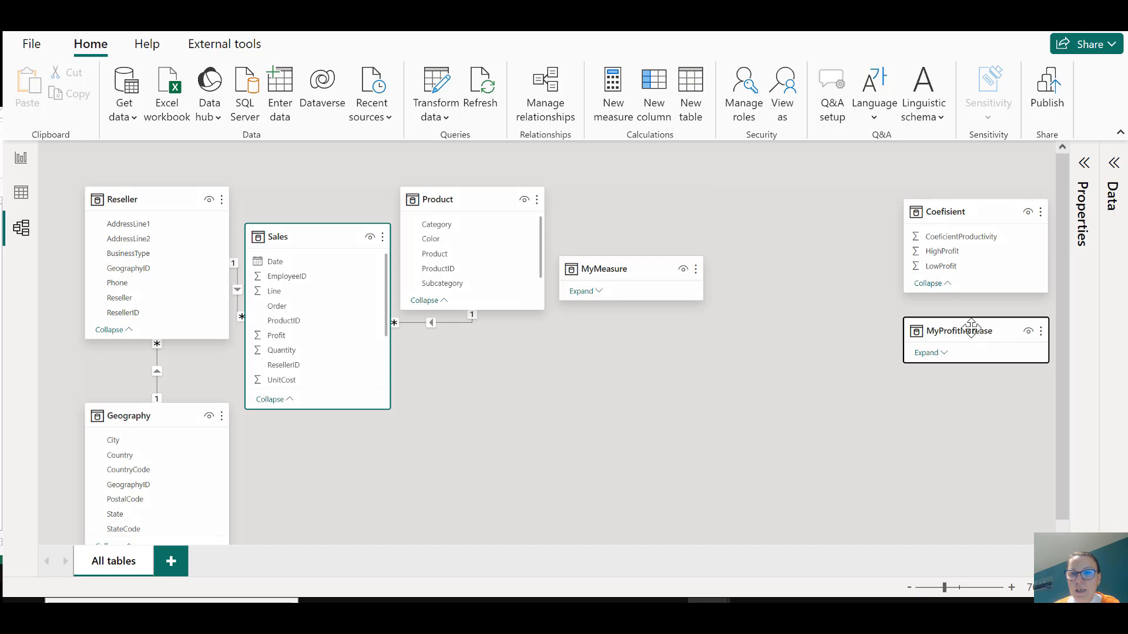
pyautogui.click(596, 267)
pyautogui.moveTo(617, 282); pyautogui.dragTo(949, 423)
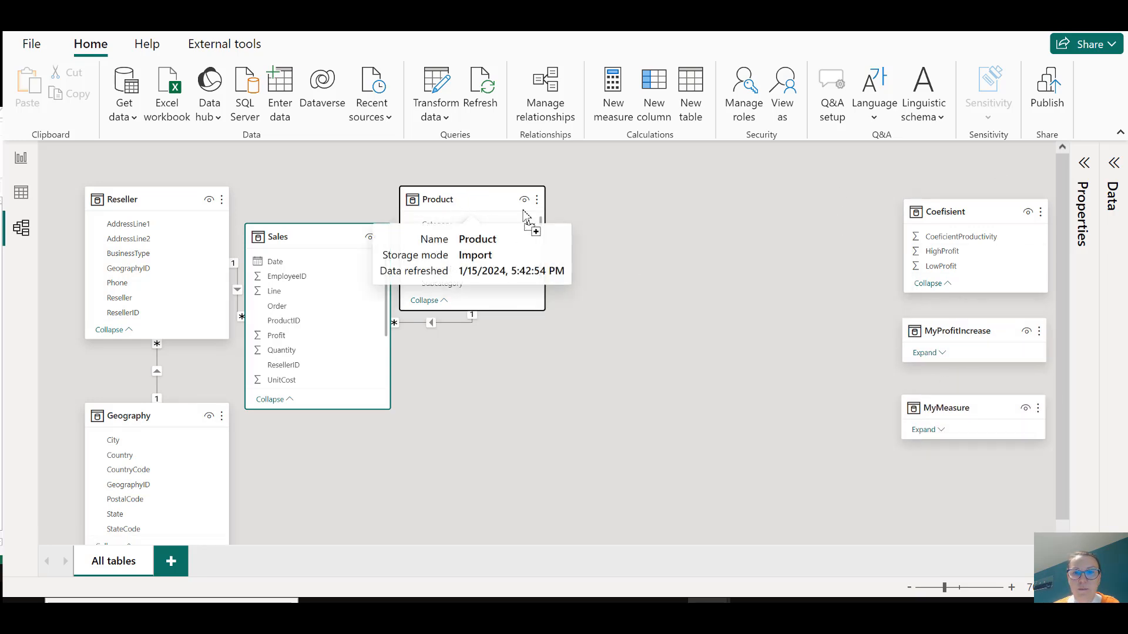
# Spread the related tables across the model diagram in the order Geography, Reseller, Sales, Product.
pyautogui.moveTo(473, 201); pyautogui.dragTo(717, 203)
pyautogui.moveTo(289, 232); pyautogui.dragTo(487, 279)
pyautogui.moveTo(124, 199); pyautogui.dragTo(278, 205)
pyautogui.moveTo(128, 414); pyautogui.dragTo(132, 235)
pyautogui.moveTo(303, 207); pyautogui.dragTo(335, 211)
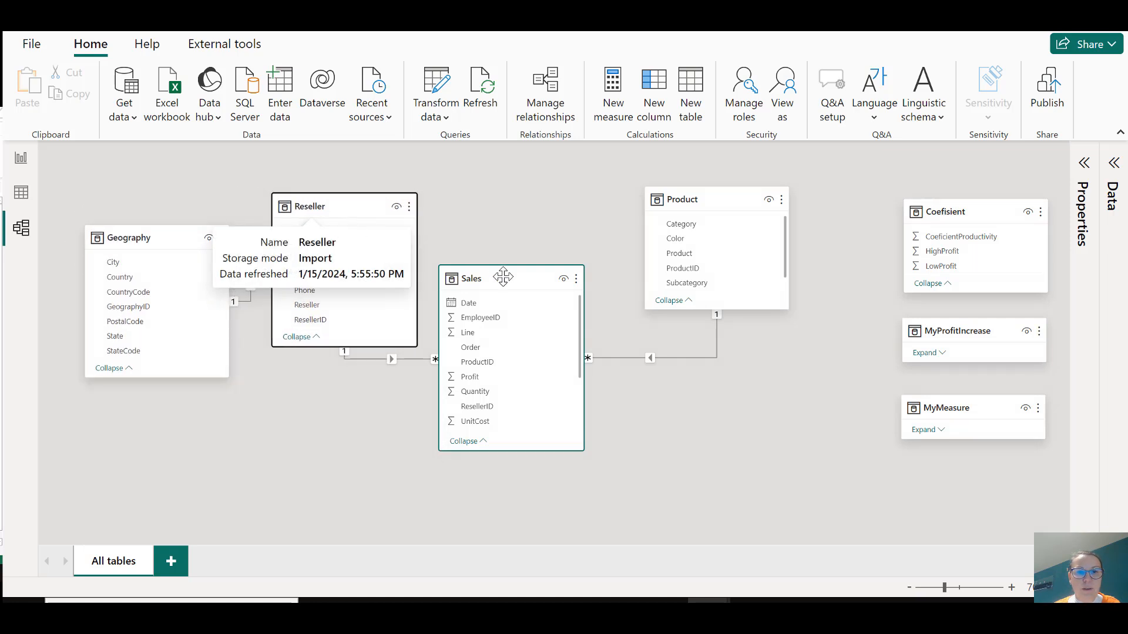
# Refine the diagram layout so Sales sits lower between Reseller and Product, with Geography raised to about Reseller's height.
pyautogui.moveTo(508, 285); pyautogui.dragTo(542, 308)
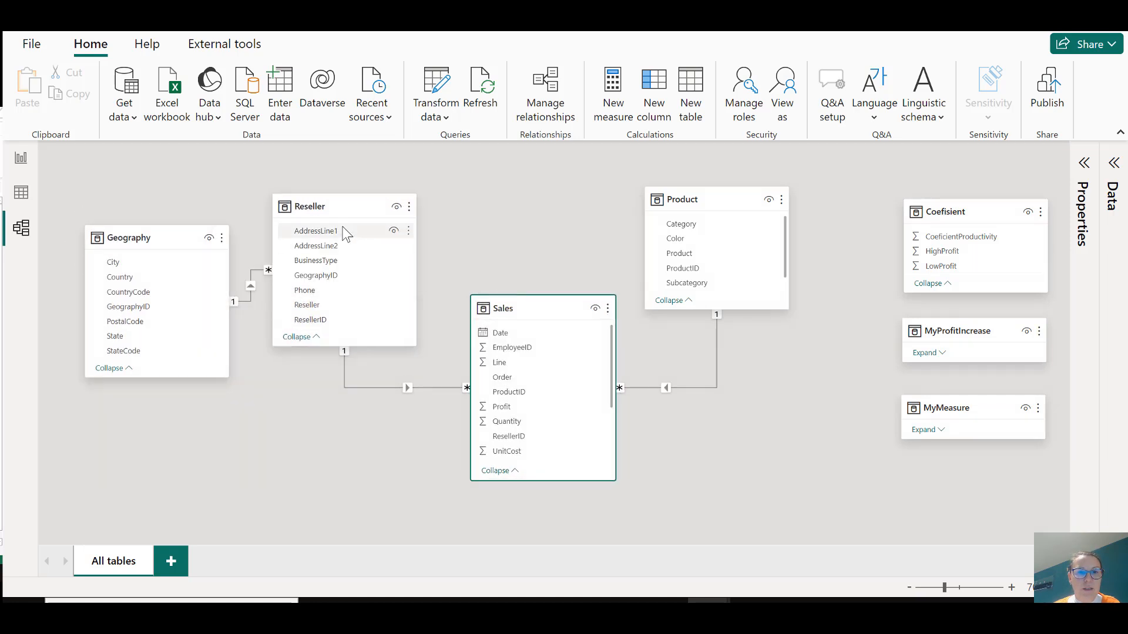
pyautogui.moveTo(329, 206); pyautogui.dragTo(349, 215)
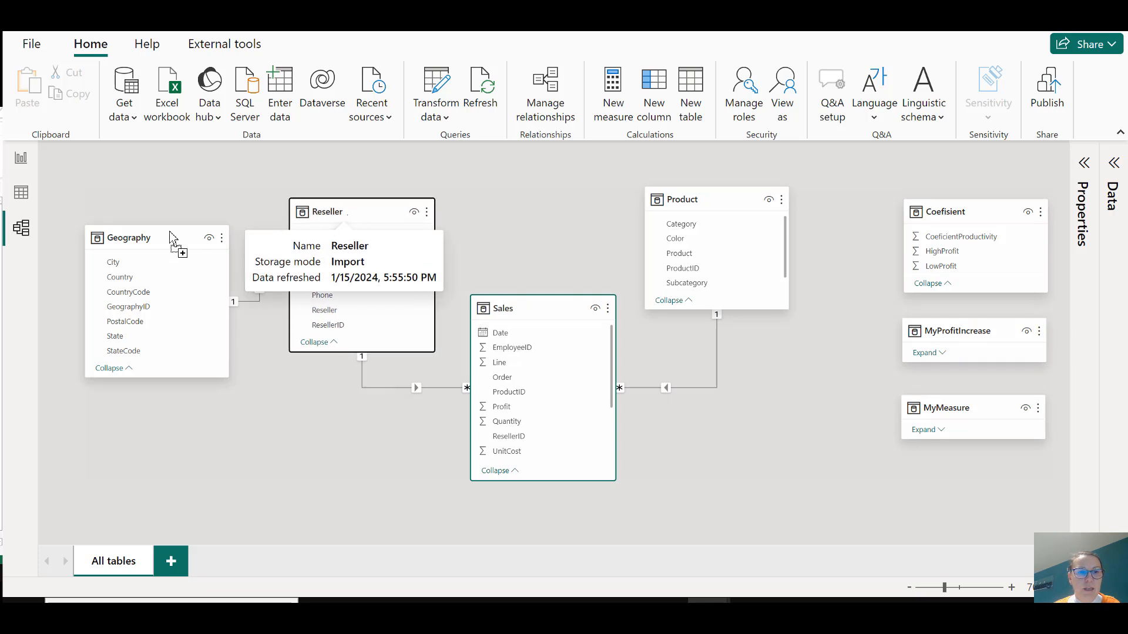
pyautogui.click(124, 237)
pyautogui.moveTo(125, 237); pyautogui.dragTo(117, 200)
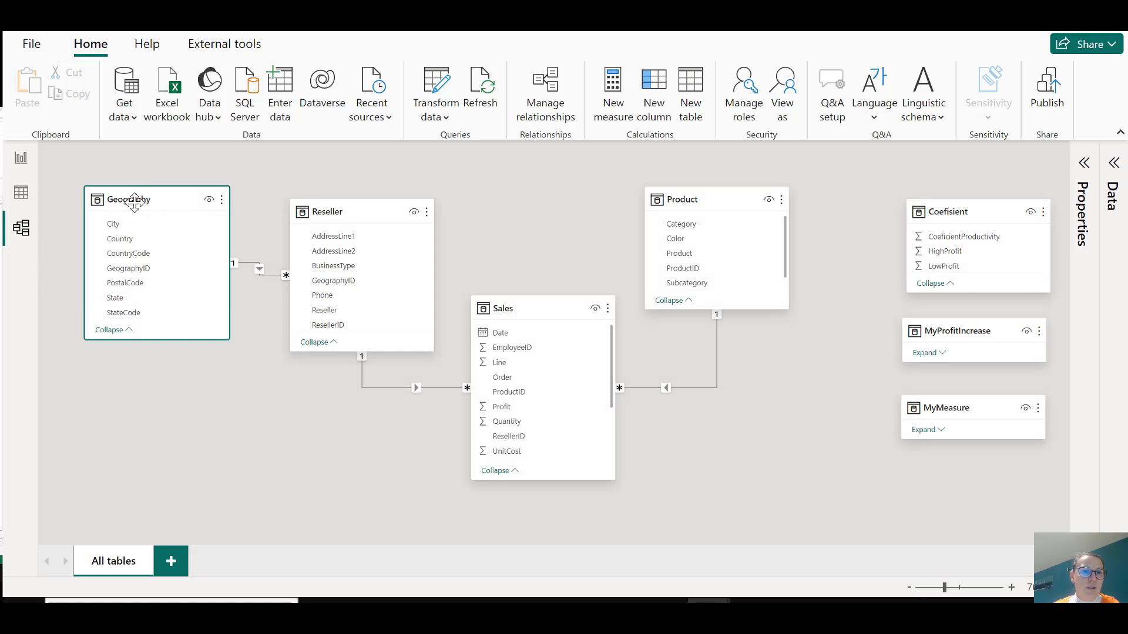
pyautogui.moveTo(135, 203)
pyautogui.moveTo(703, 206); pyautogui.dragTo(632, 238)
pyautogui.moveTo(513, 309); pyautogui.dragTo(536, 297)
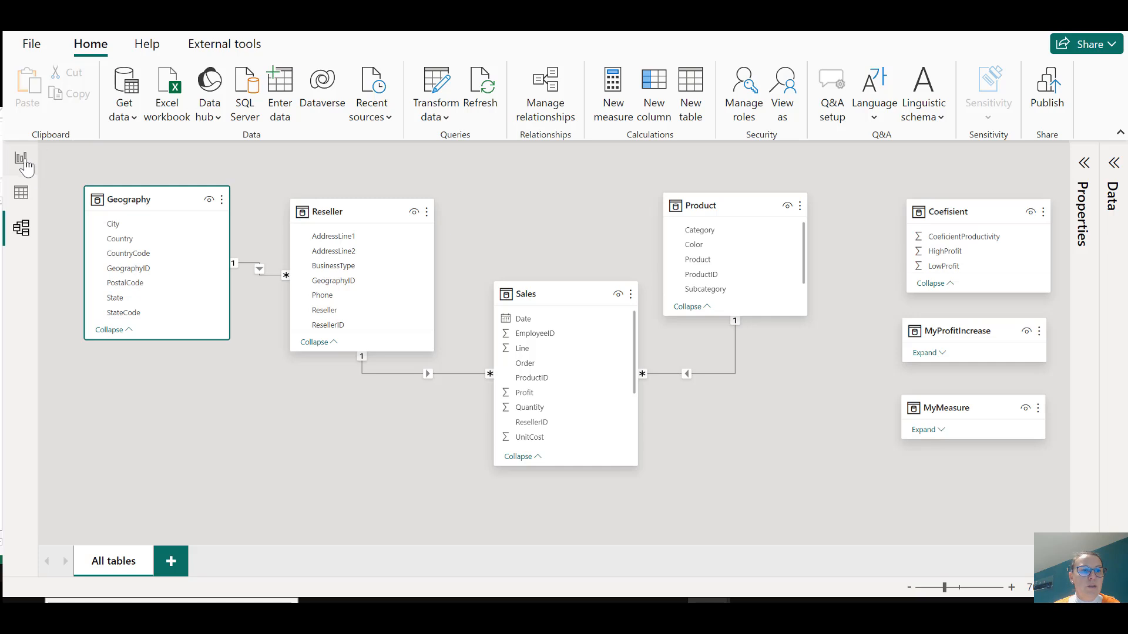
# On report Page 3, create a visual from Geography's Country field and the Sales TotalProfit measure.
pyautogui.click(22, 160)
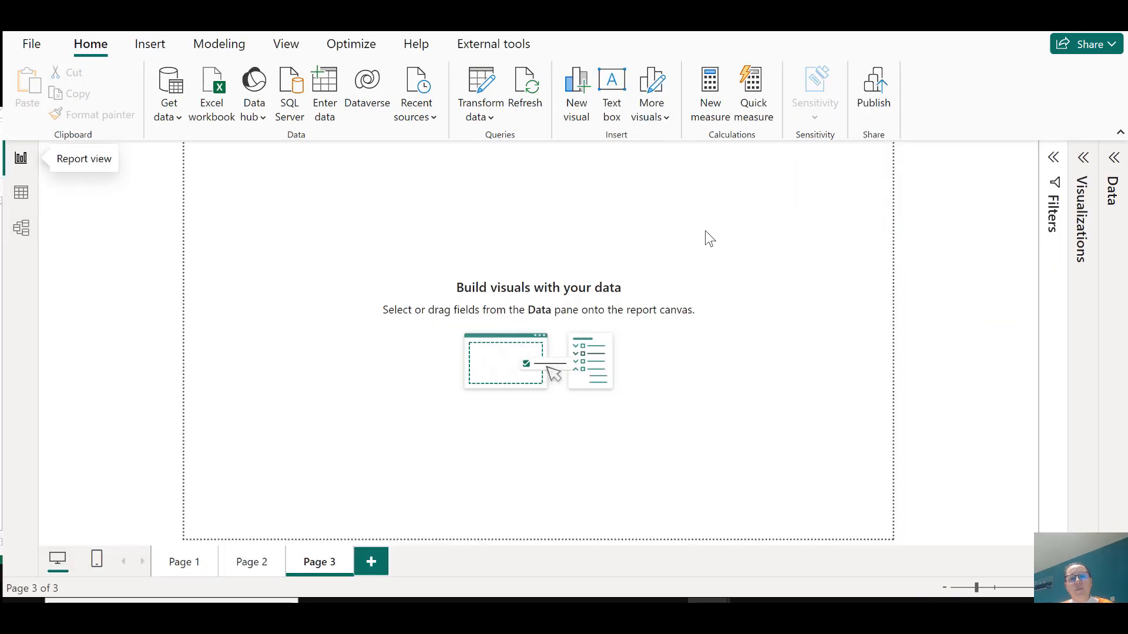
pyautogui.click(1113, 159)
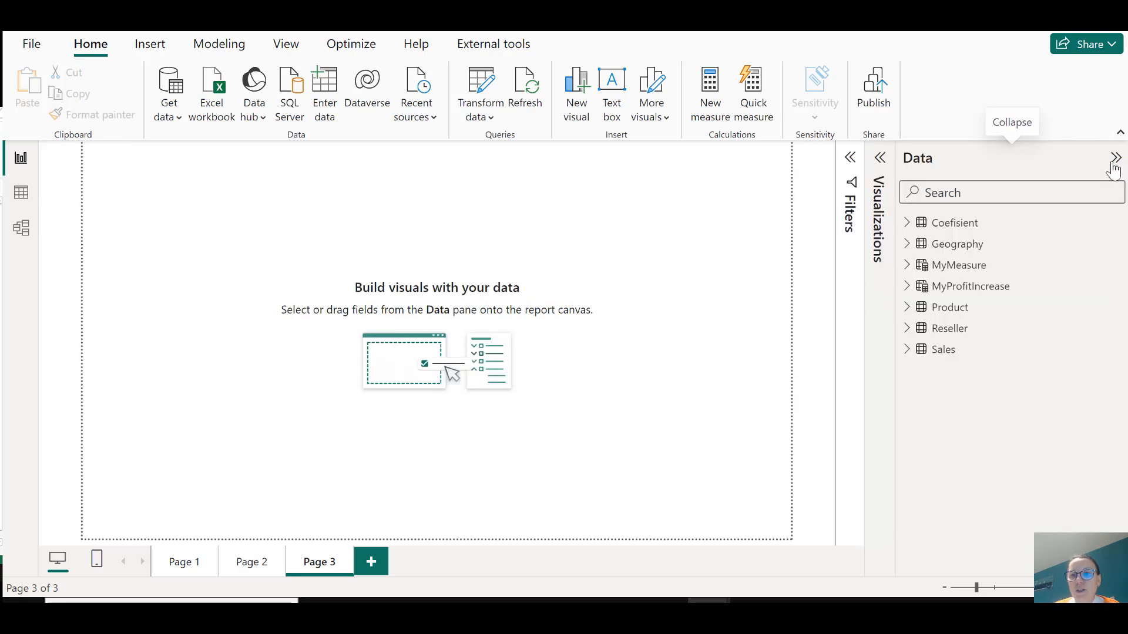
pyautogui.click(906, 243)
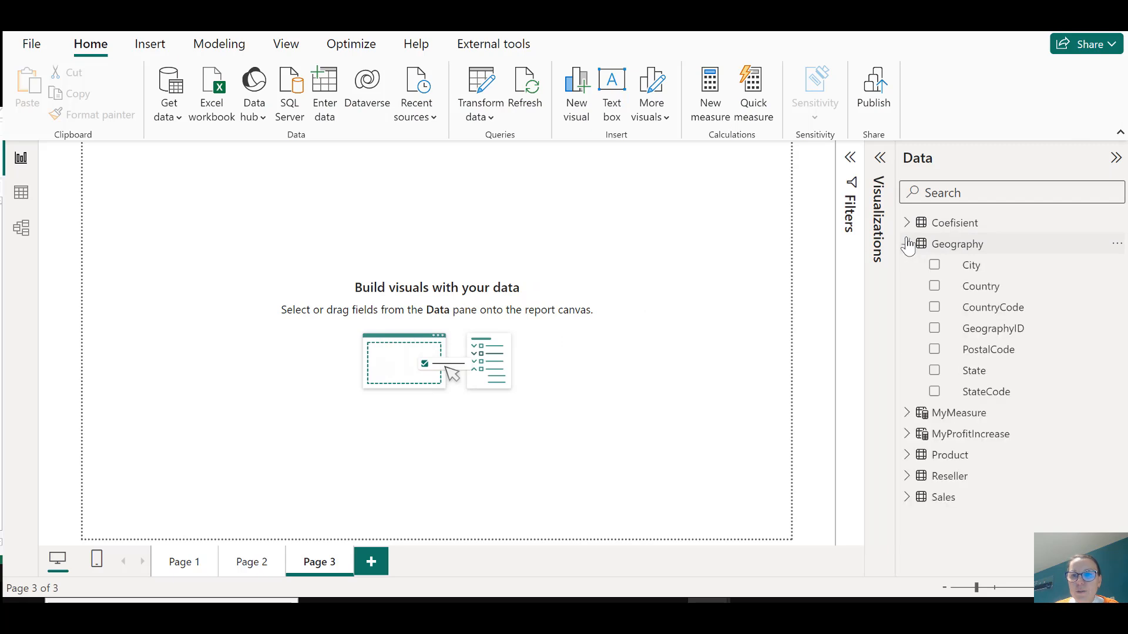
pyautogui.click(935, 286)
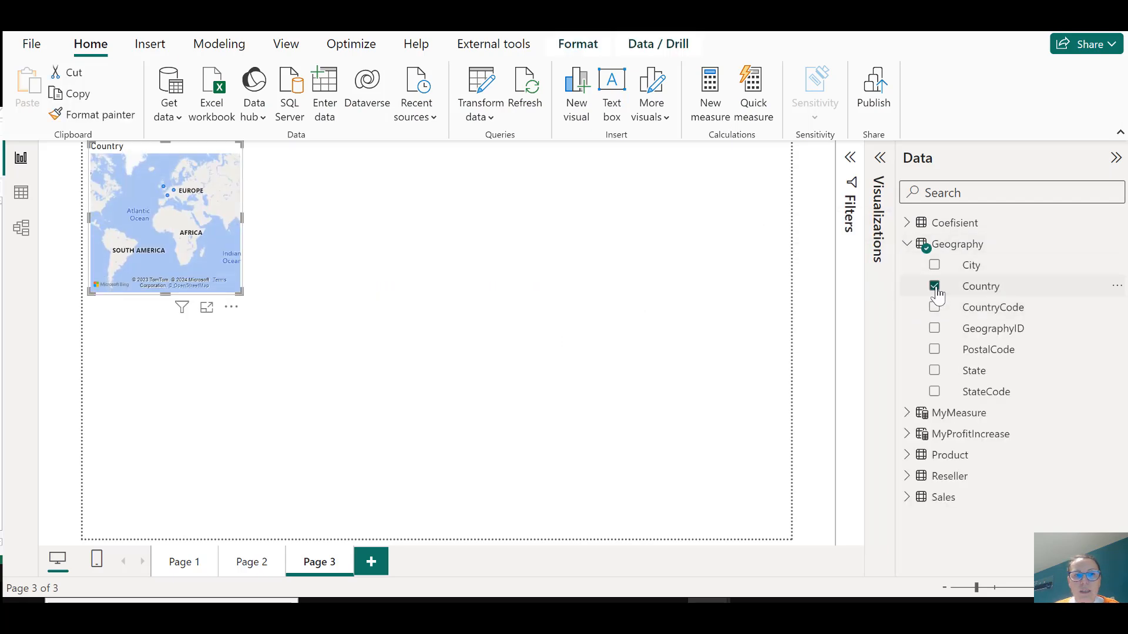
pyautogui.click(907, 245)
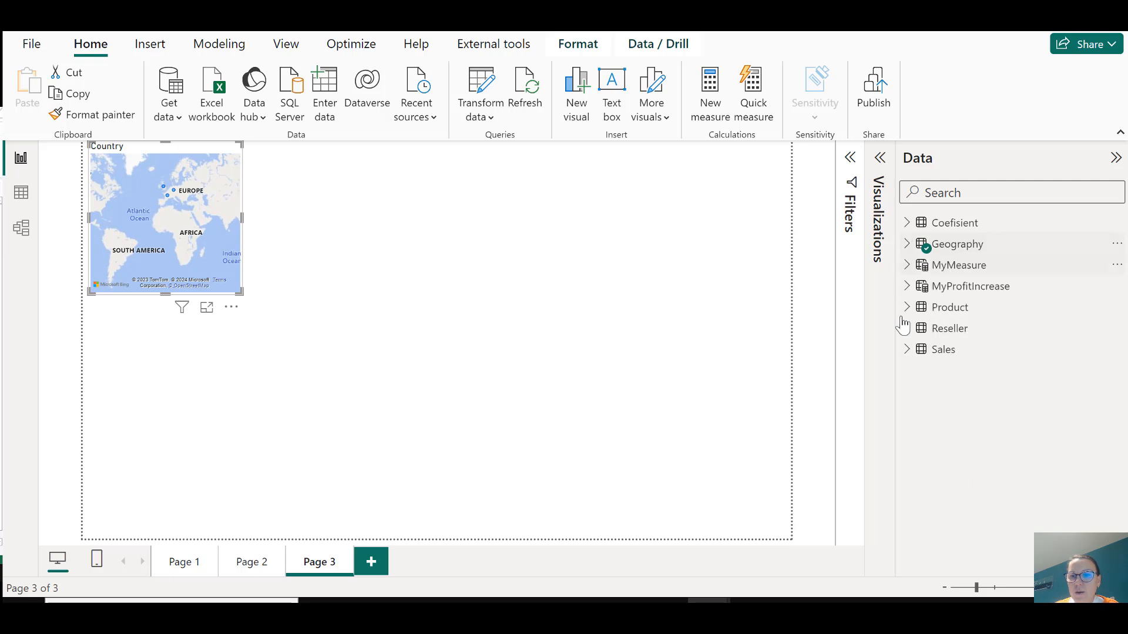
pyautogui.click(907, 350)
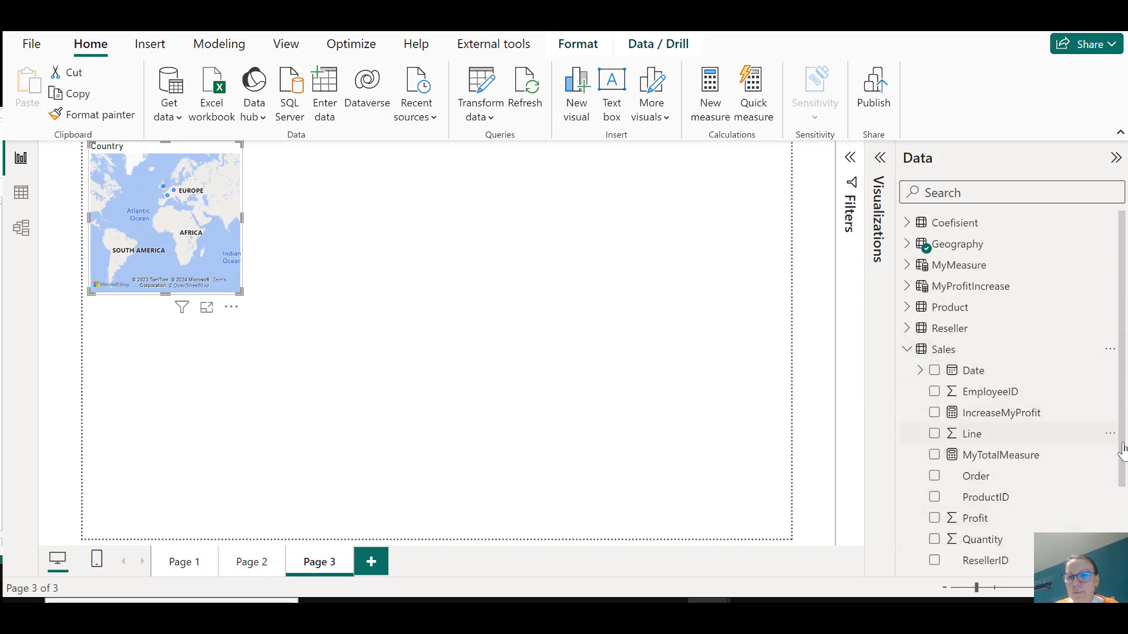
pyautogui.scroll(-3, 1058, 495)
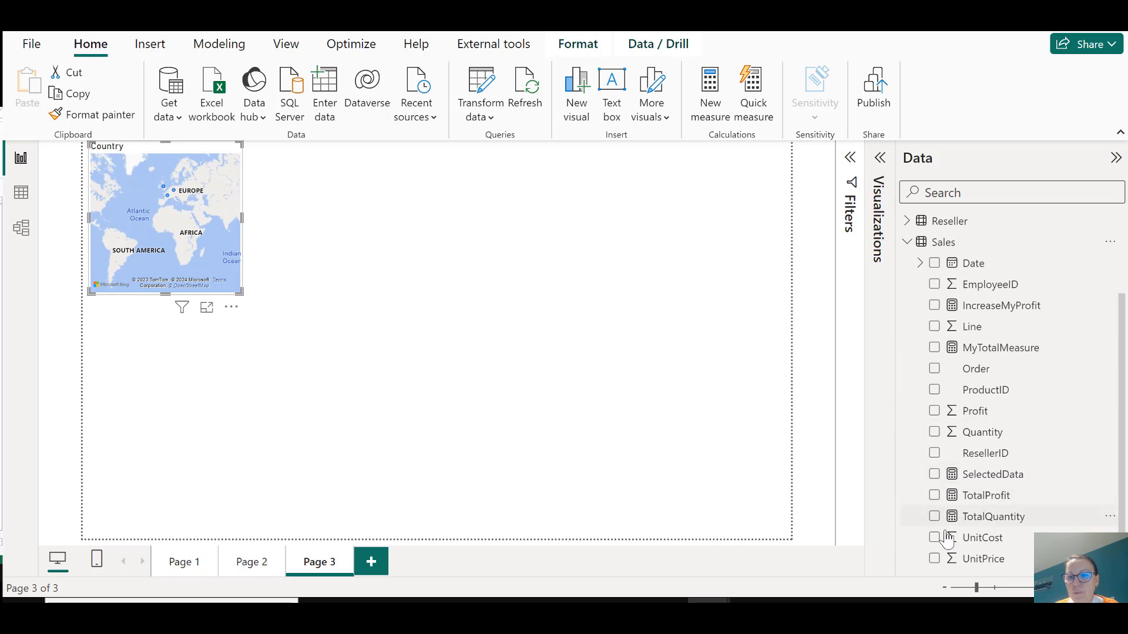
pyautogui.click(934, 496)
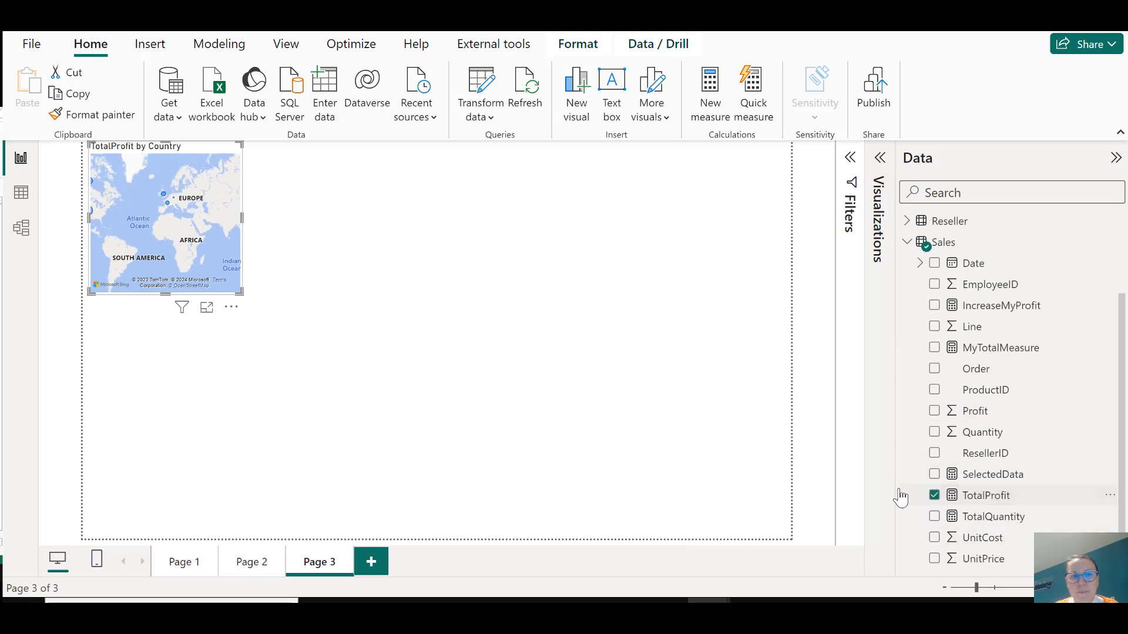
# Convert the TotalProfit by Country map into a table visual and move it to the page's lower-left corner.
pyautogui.click(884, 158)
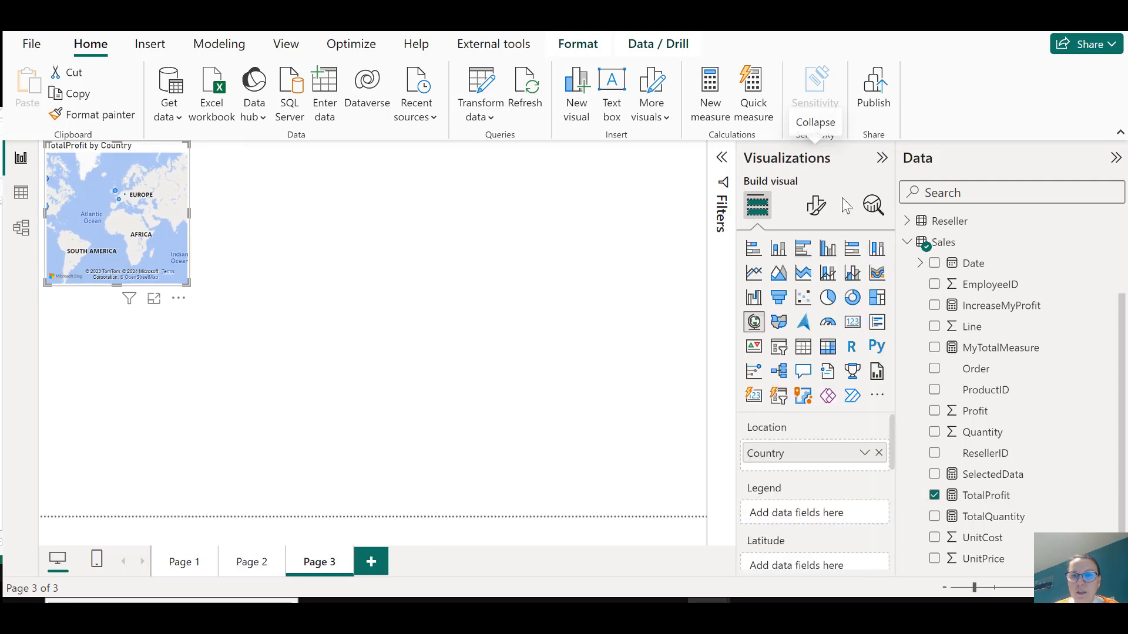
pyautogui.click(801, 348)
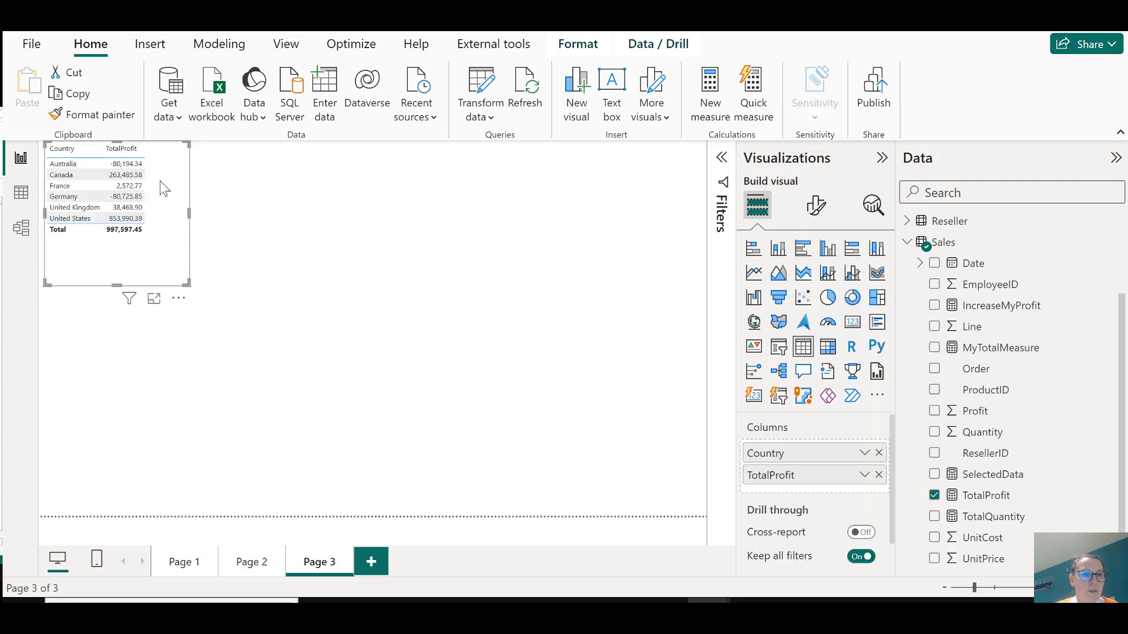
pyautogui.moveTo(161, 173); pyautogui.dragTo(347, 429)
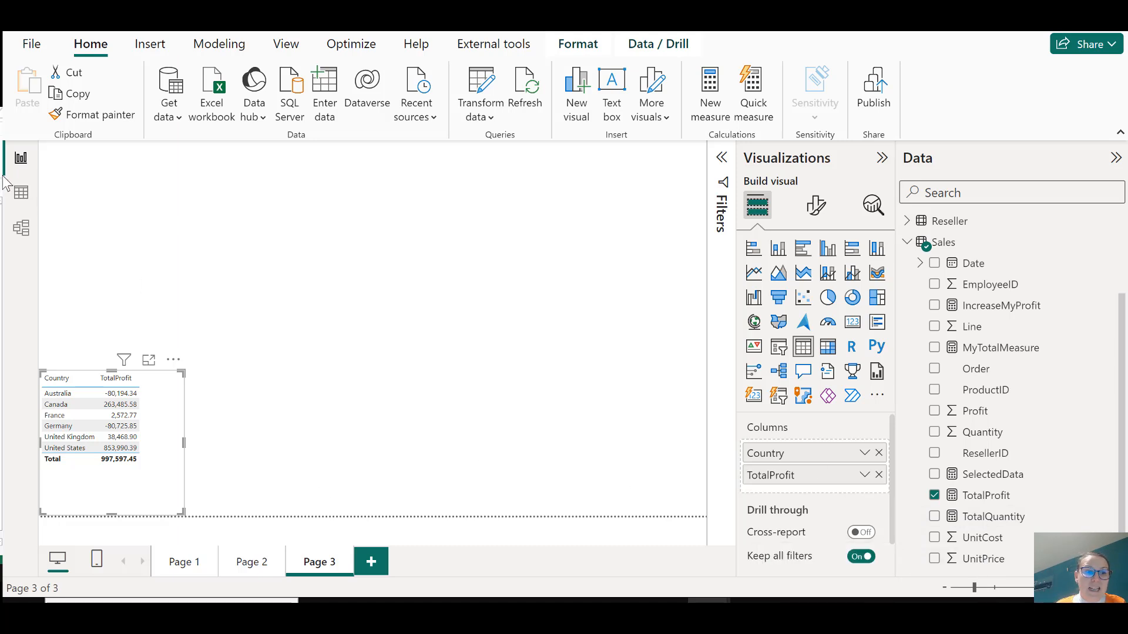
# Show the rows of the Sales table with the formula editor collapsed, and select the Profit column.
pyautogui.click(21, 192)
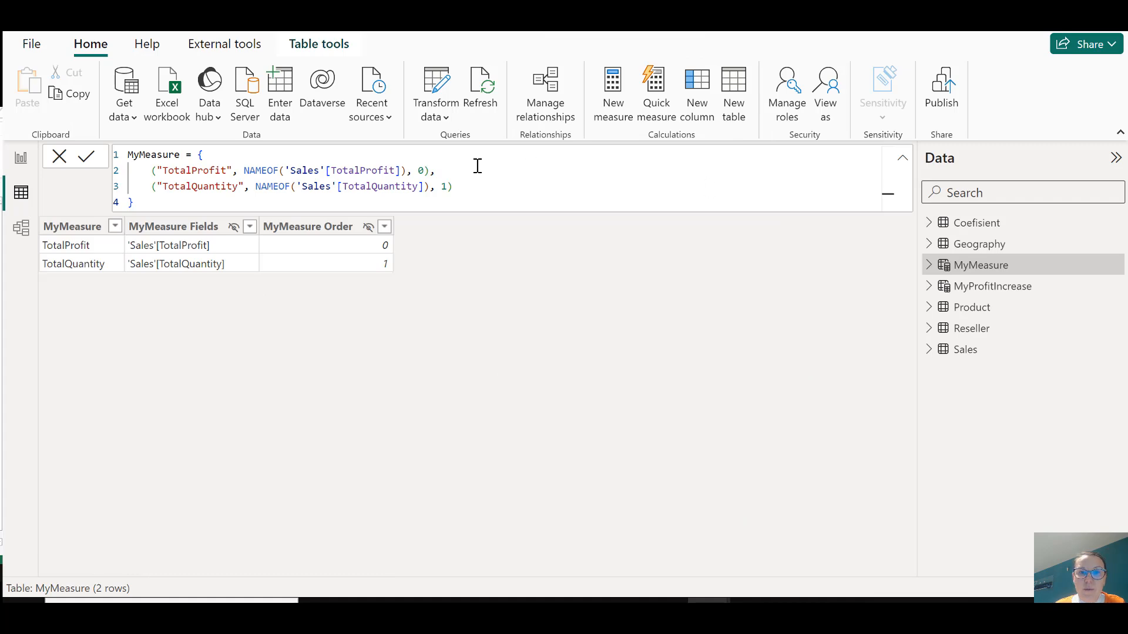
pyautogui.click(902, 158)
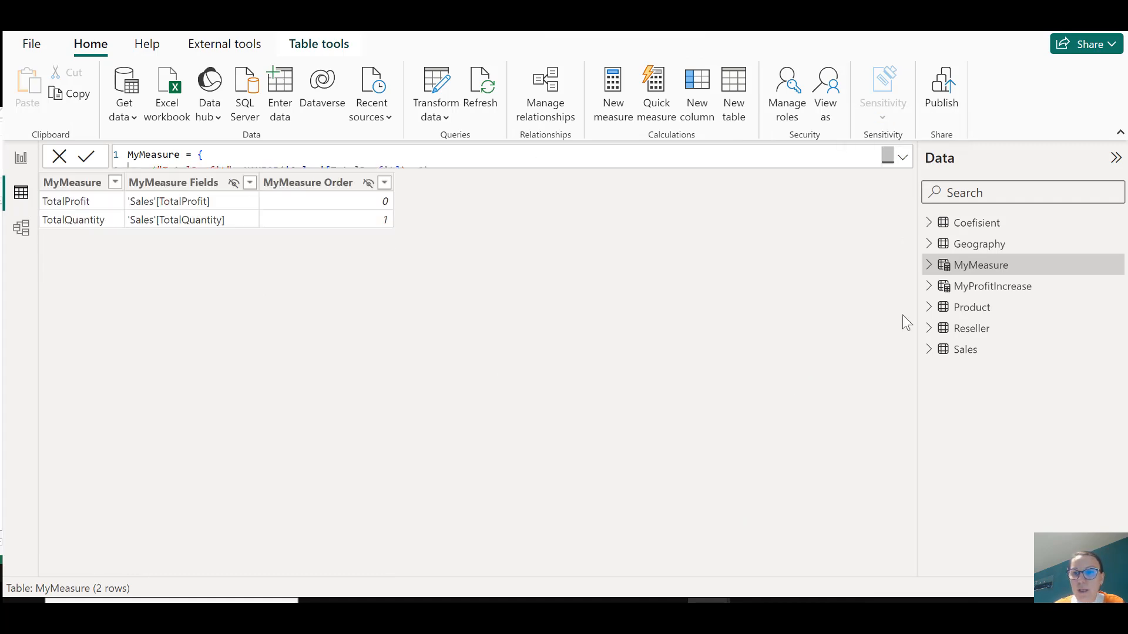
pyautogui.click(935, 356)
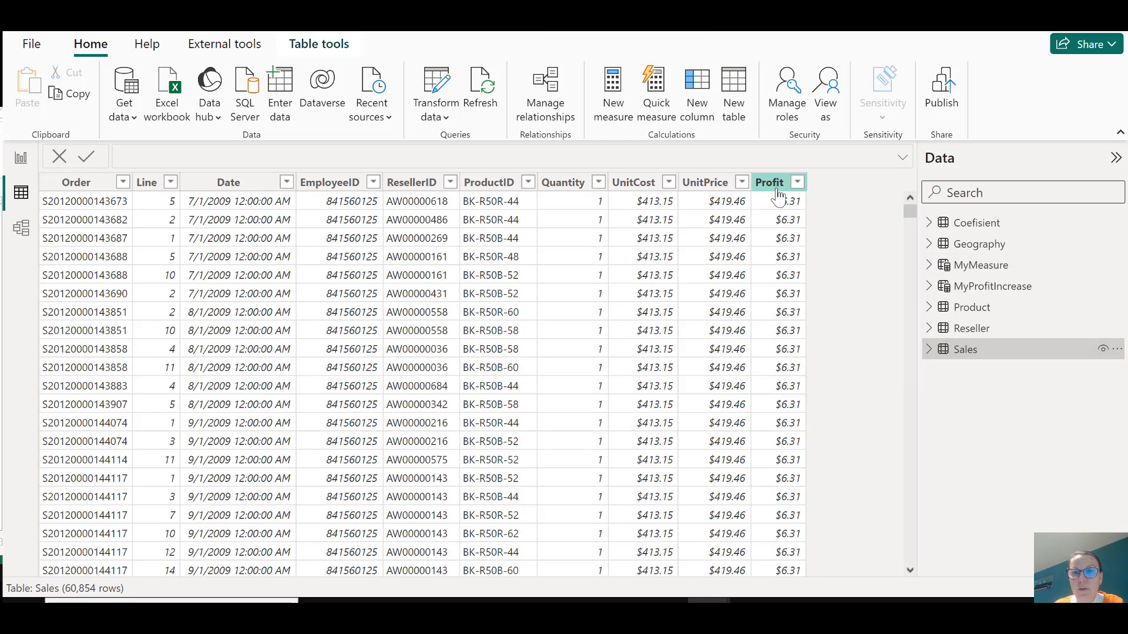
pyautogui.click(804, 293)
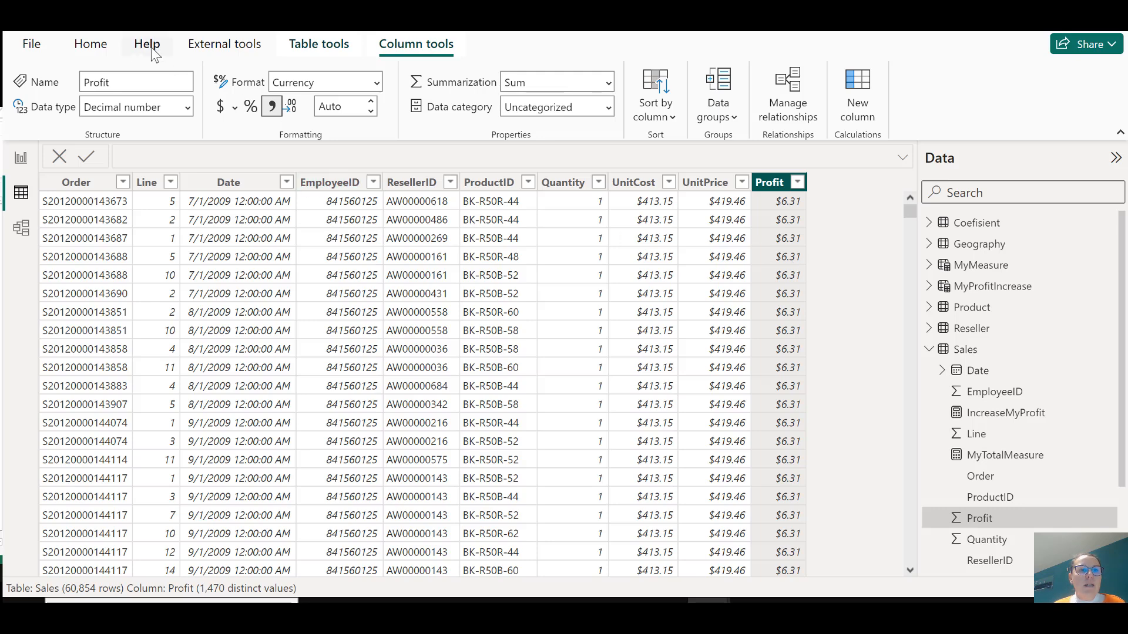
# Add a calculated column to the Sales table and begin its formula with MyCoefitient=CALCULATE(.
pyautogui.click(87, 48)
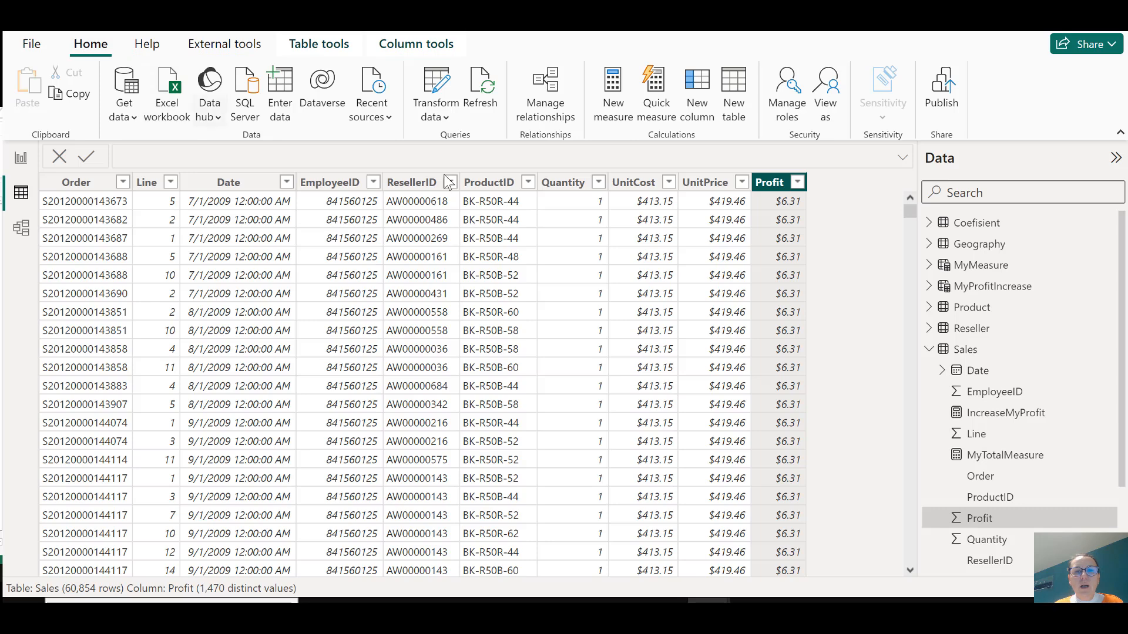
pyautogui.click(699, 72)
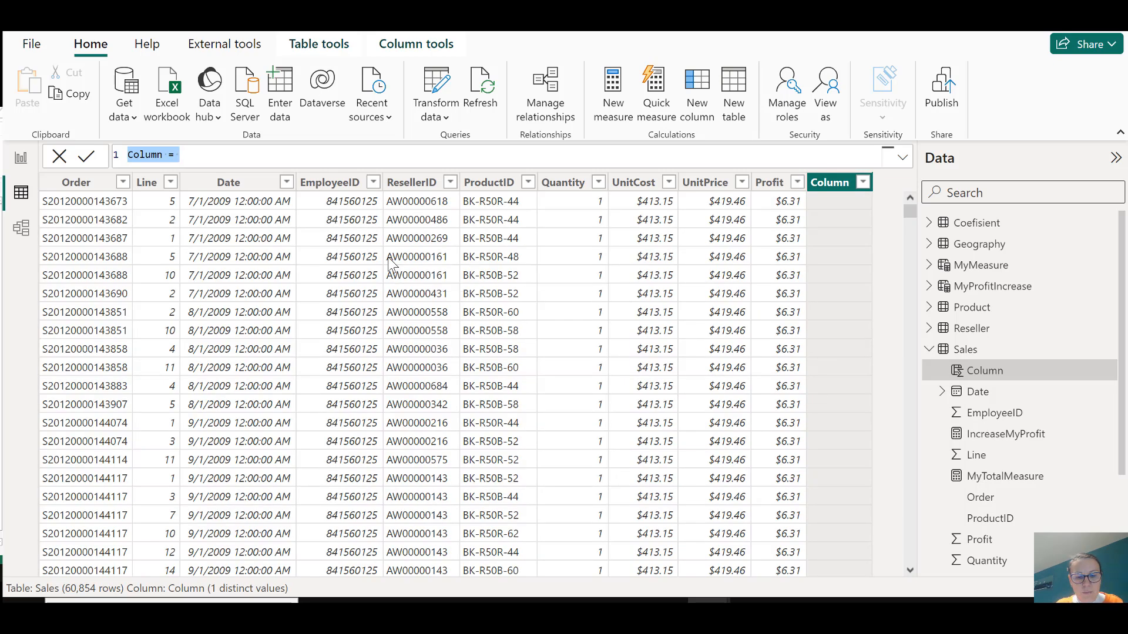
pyautogui.write('MyCoe')
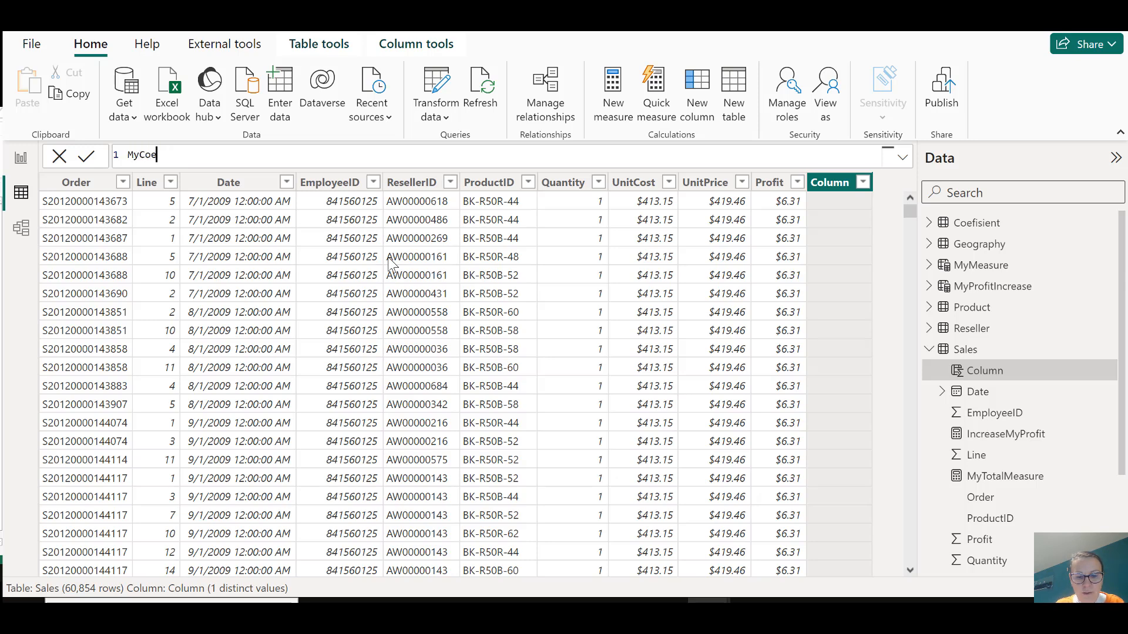
pyautogui.write('fitient')
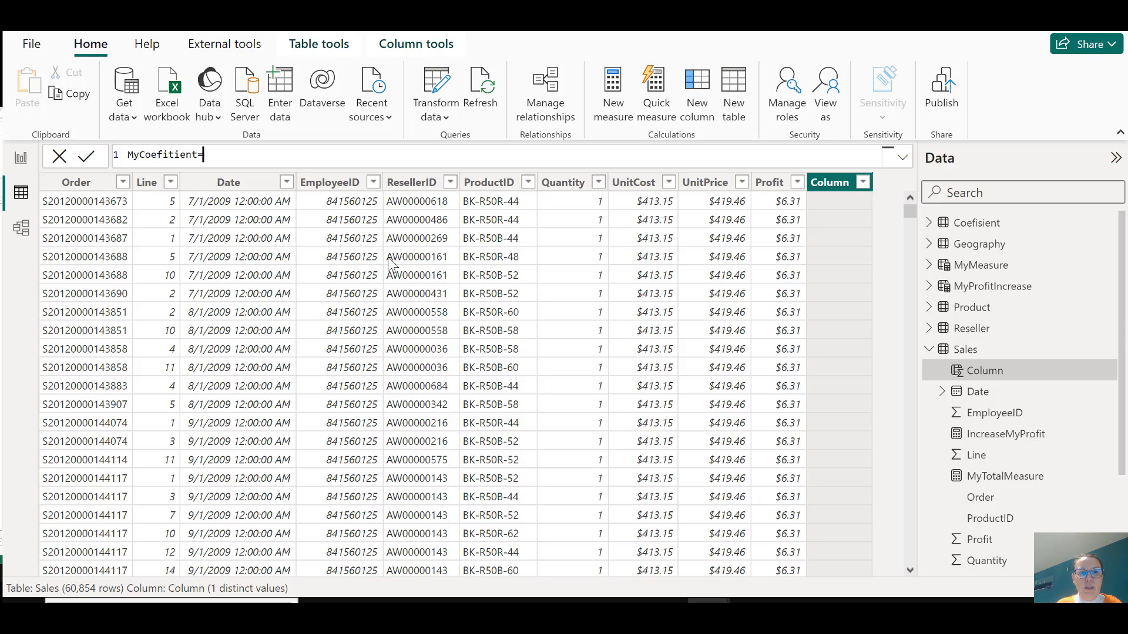
pyautogui.write('=CALCULATE(')
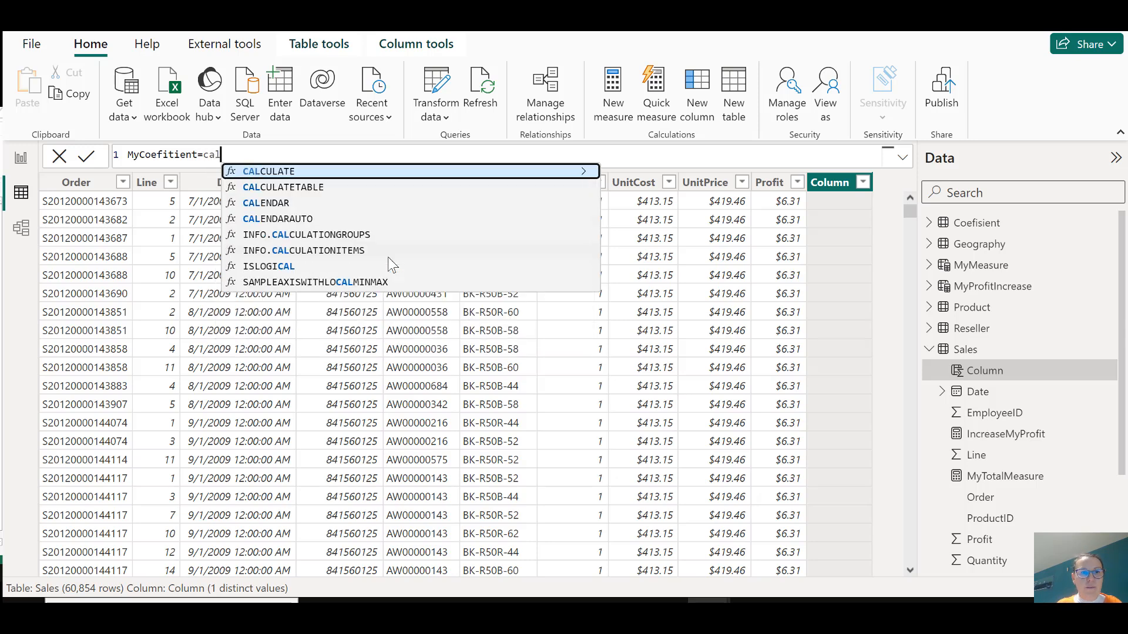
# Expand the formula editor, enlarge its text and start a second line below MyCoefitient=CALCULATE(.
pyautogui.click(902, 157)
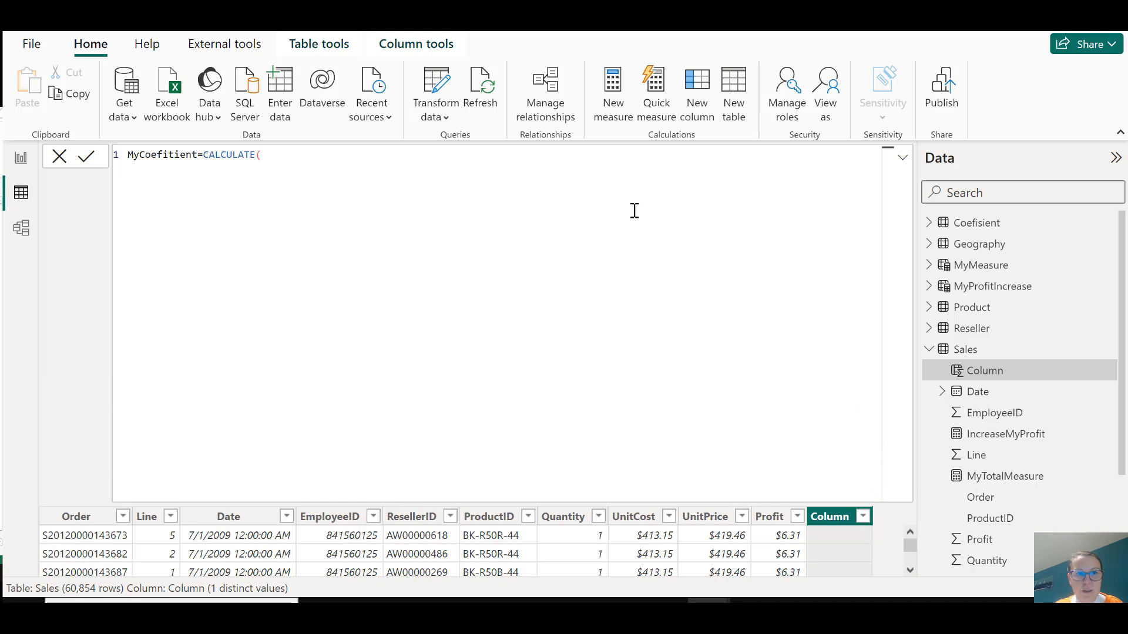
pyautogui.scroll(-2, 630, 210)
pyautogui.scroll(4, 534, 211)
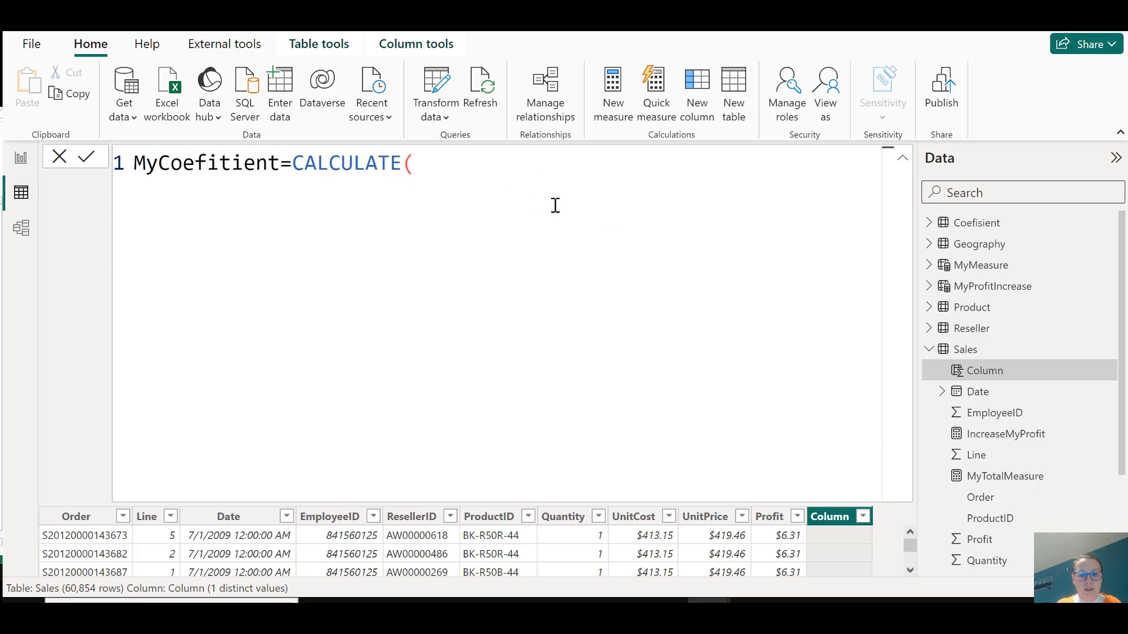
pyautogui.hotkey('shift', 'Return')
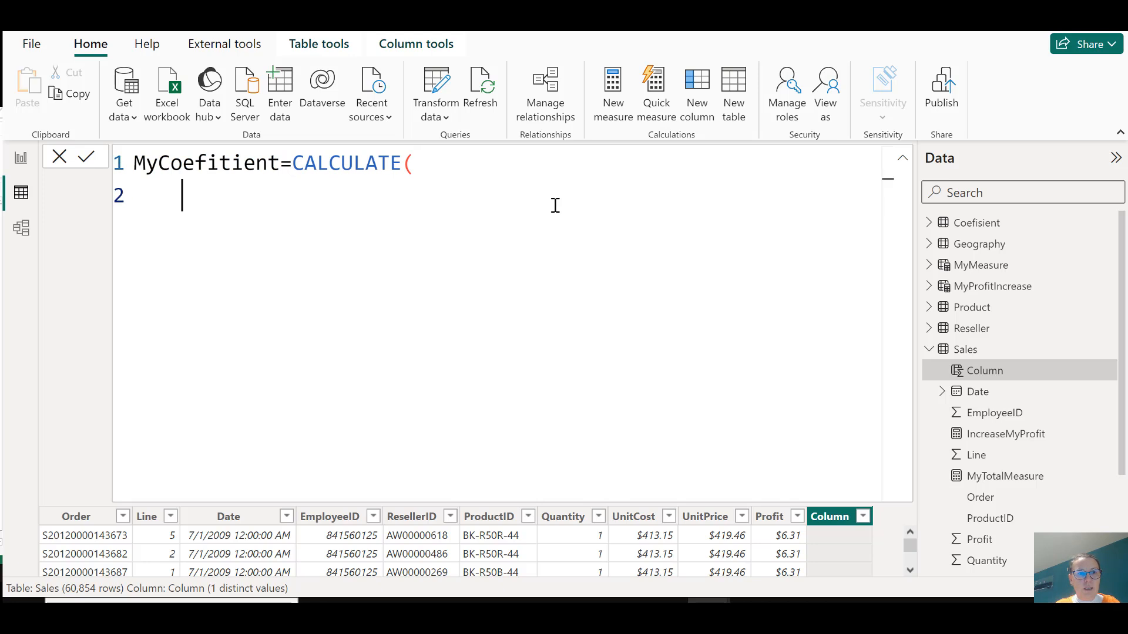
# Enter VALUES(Coefisient[CoeficientProductivity]) as the CALCULATE expression on the indented second line, and add a third line.
pyautogui.press('Tab')
pyautogui.press('Tab')
pyautogui.press('Tab')
pyautogui.write('va')
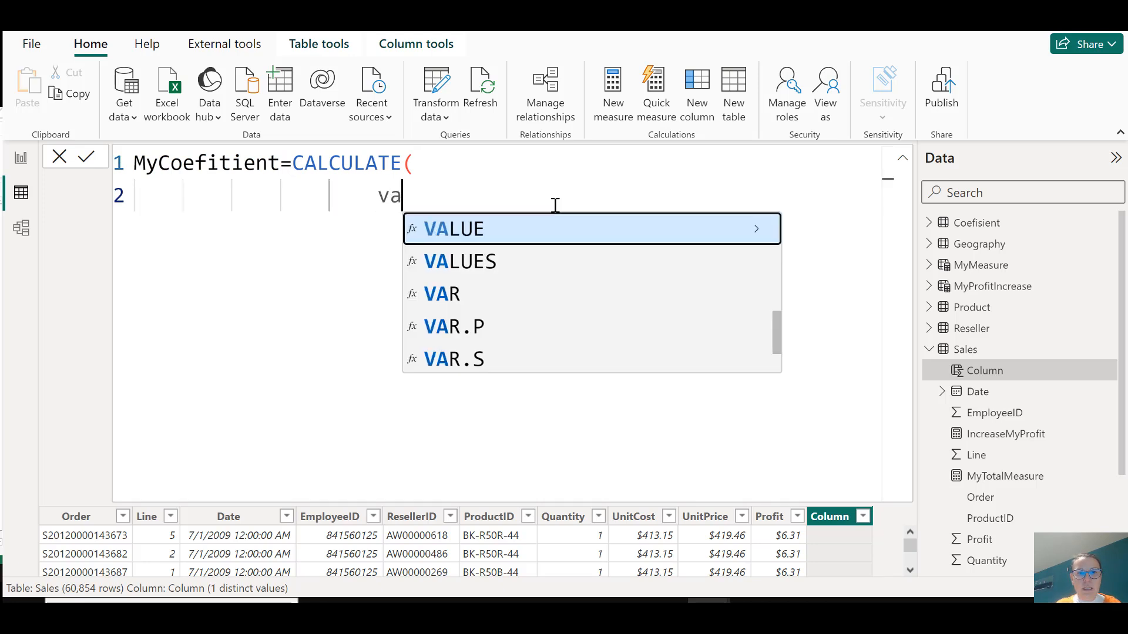
pyautogui.press('Down')
pyautogui.press('Tab')
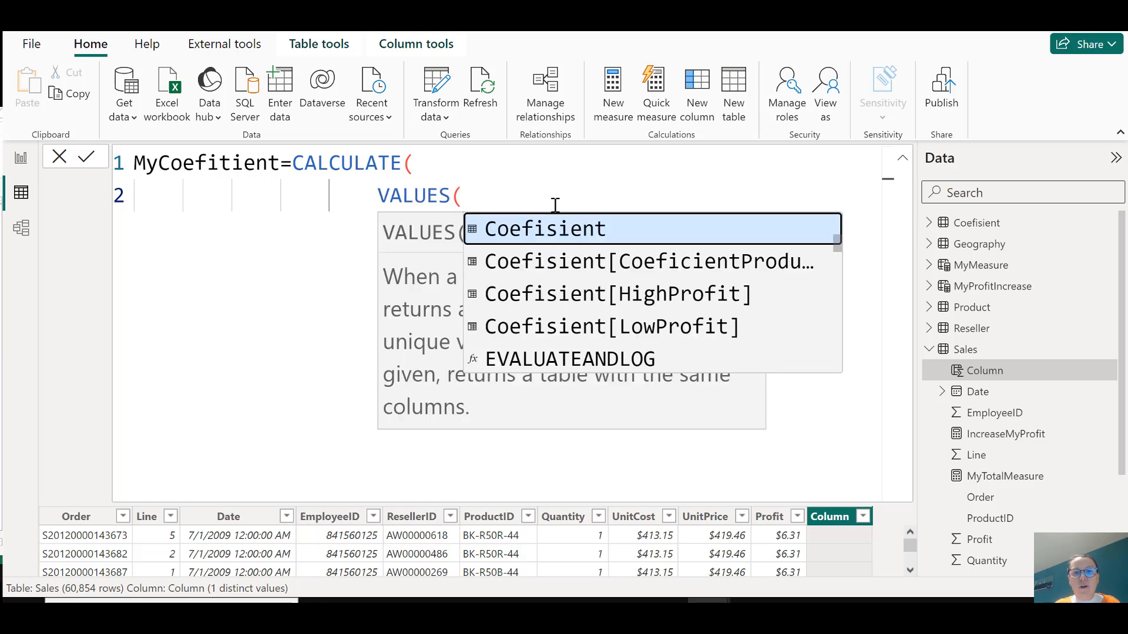
pyautogui.press('Down')
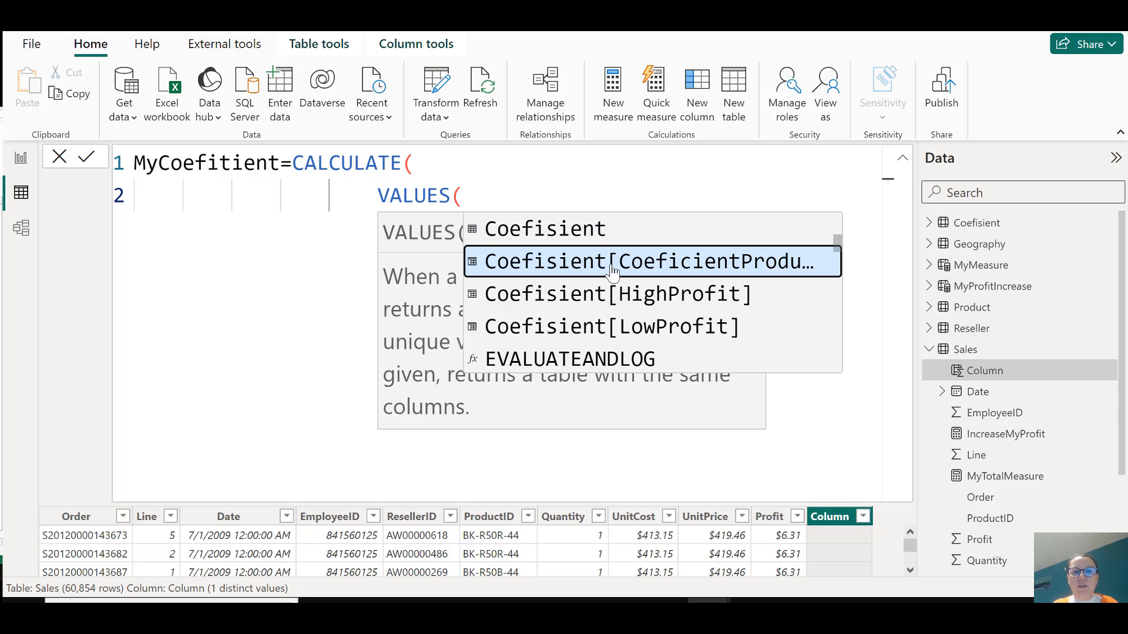
pyautogui.click(650, 265)
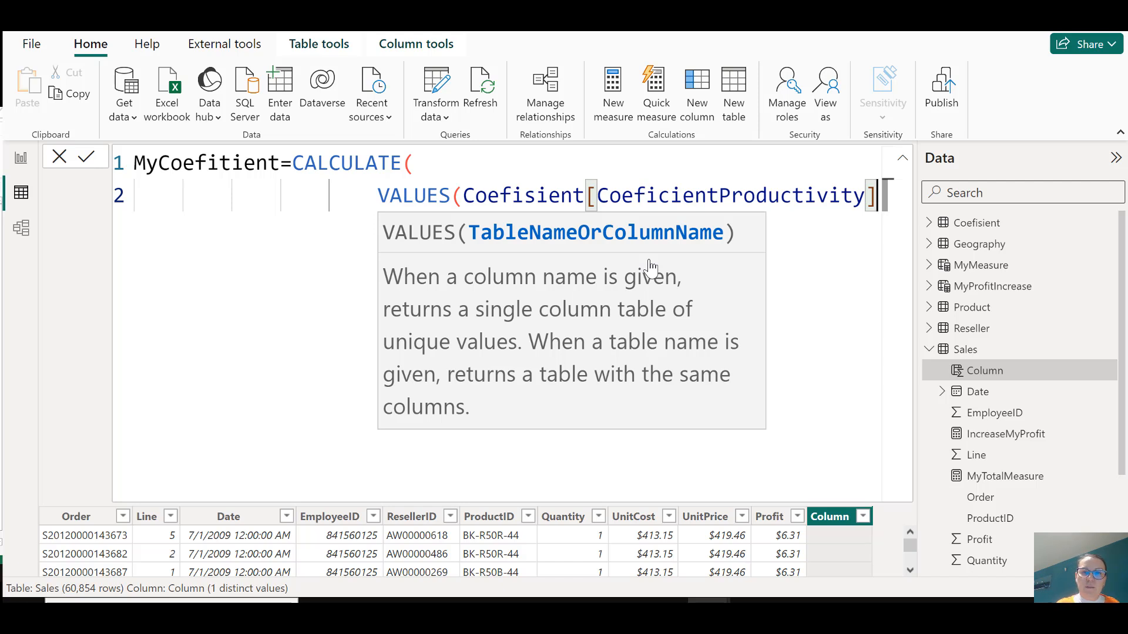
pyautogui.write(')')
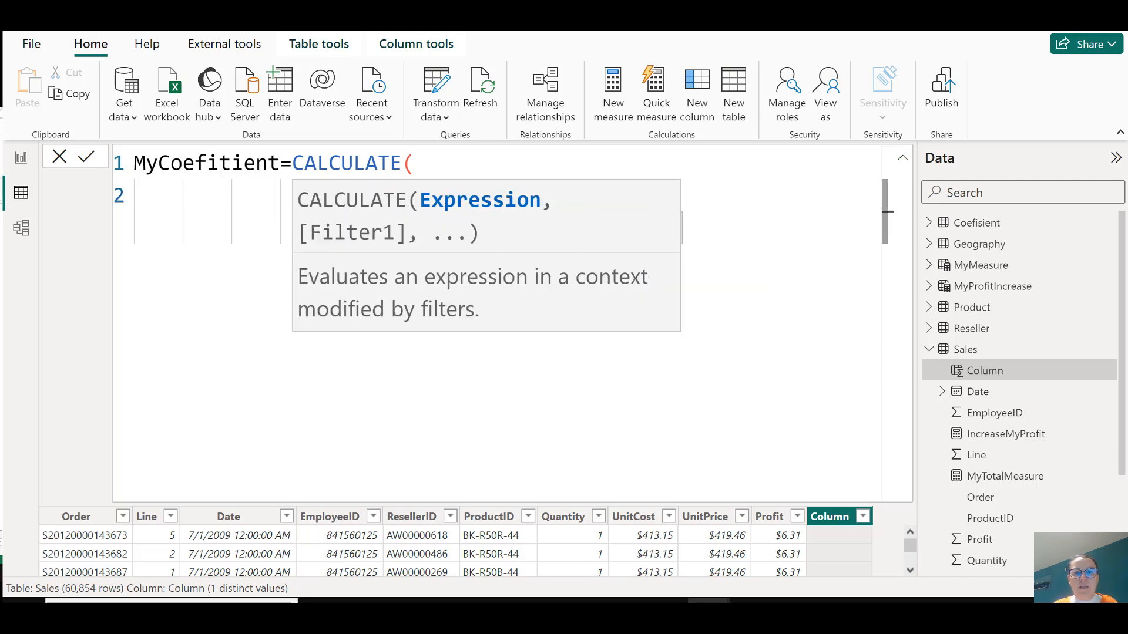
pyautogui.press('Return')
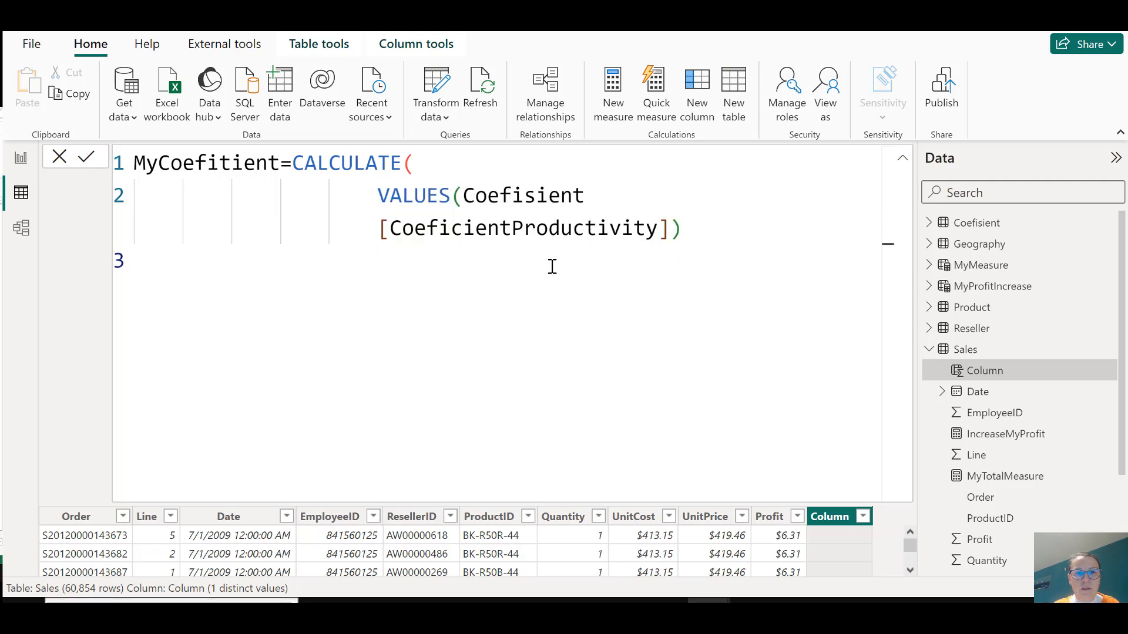
pyautogui.click(635, 202)
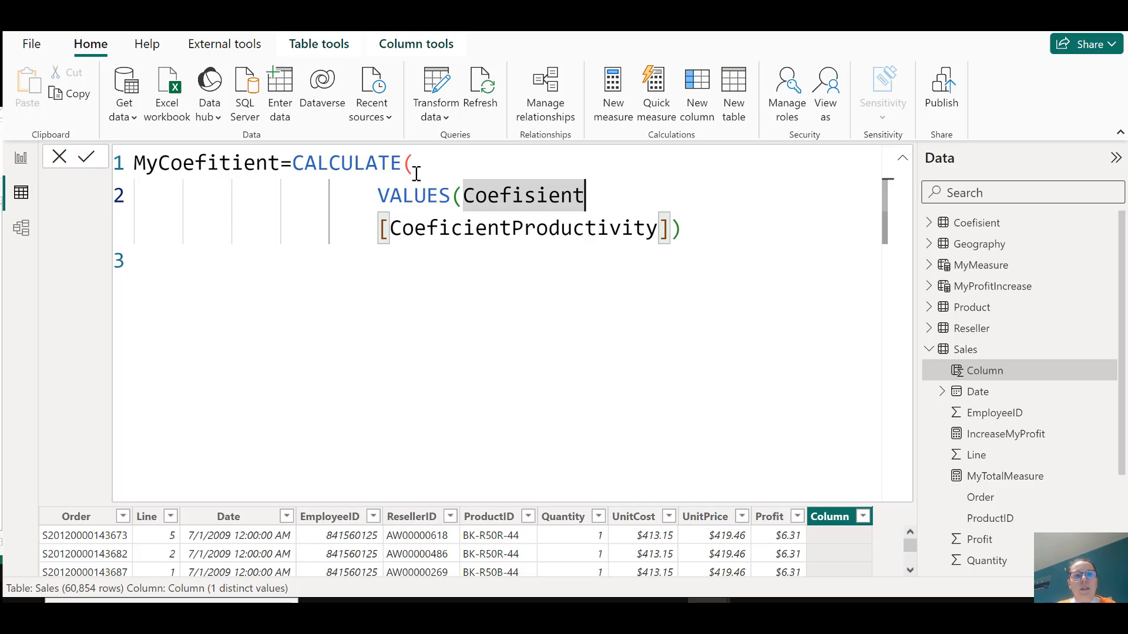
# End the VALUES expression with a comma, reduce the formula text size and place the insertion point on the indented third line.
pyautogui.scroll(-1, 426, 218)
pyautogui.moveTo(355, 191); pyautogui.dragTo(820, 190)
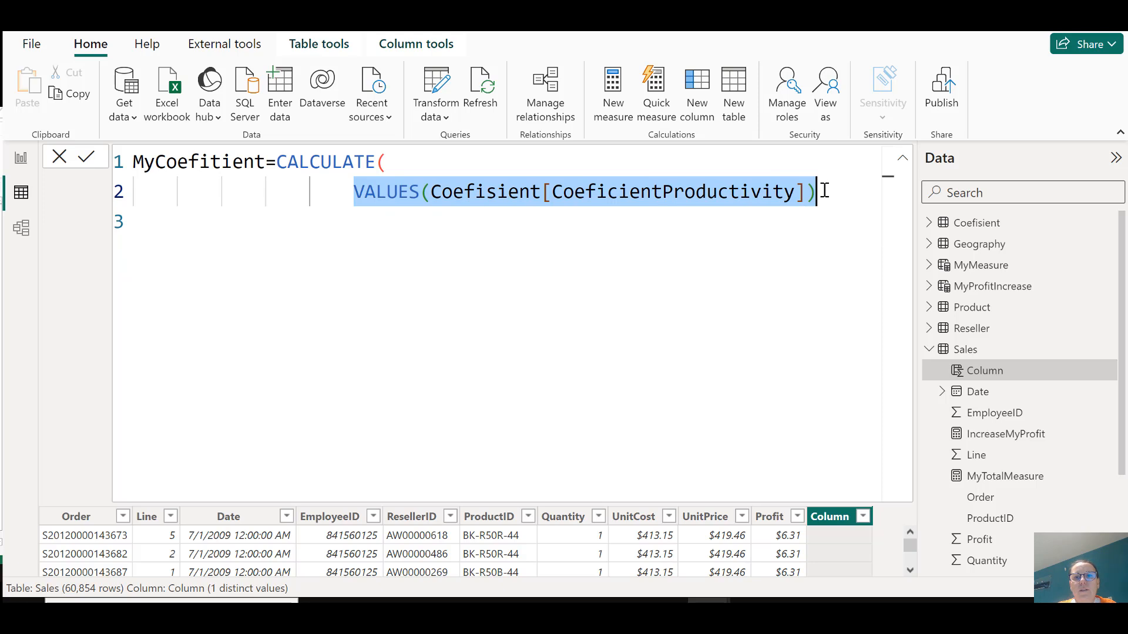
pyautogui.click(820, 189)
pyautogui.click(392, 220)
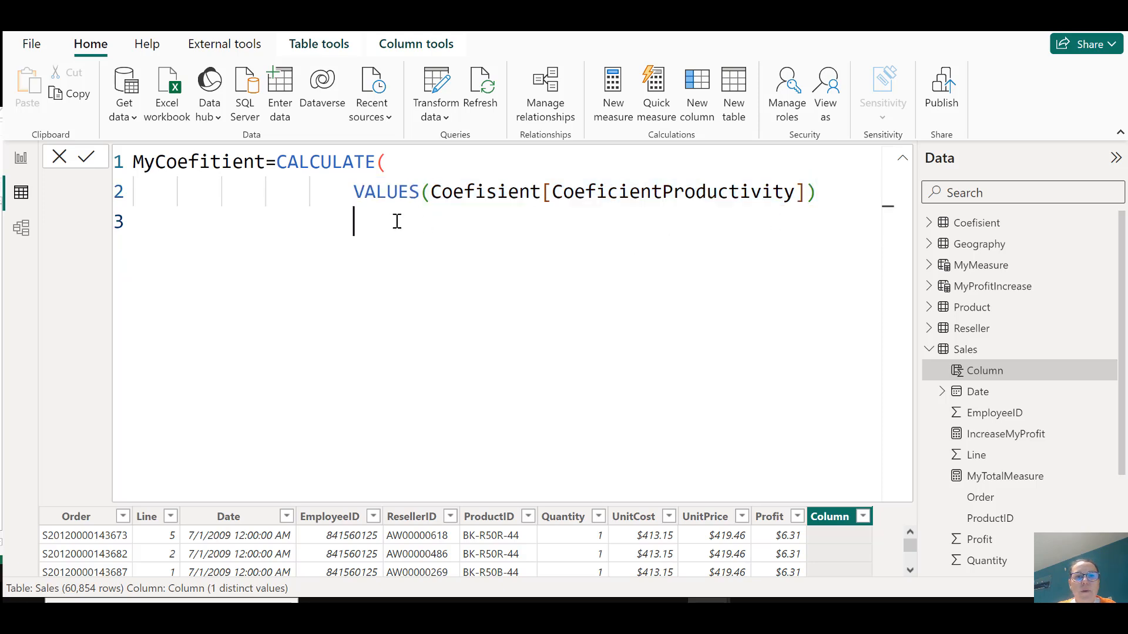
pyautogui.click(825, 198)
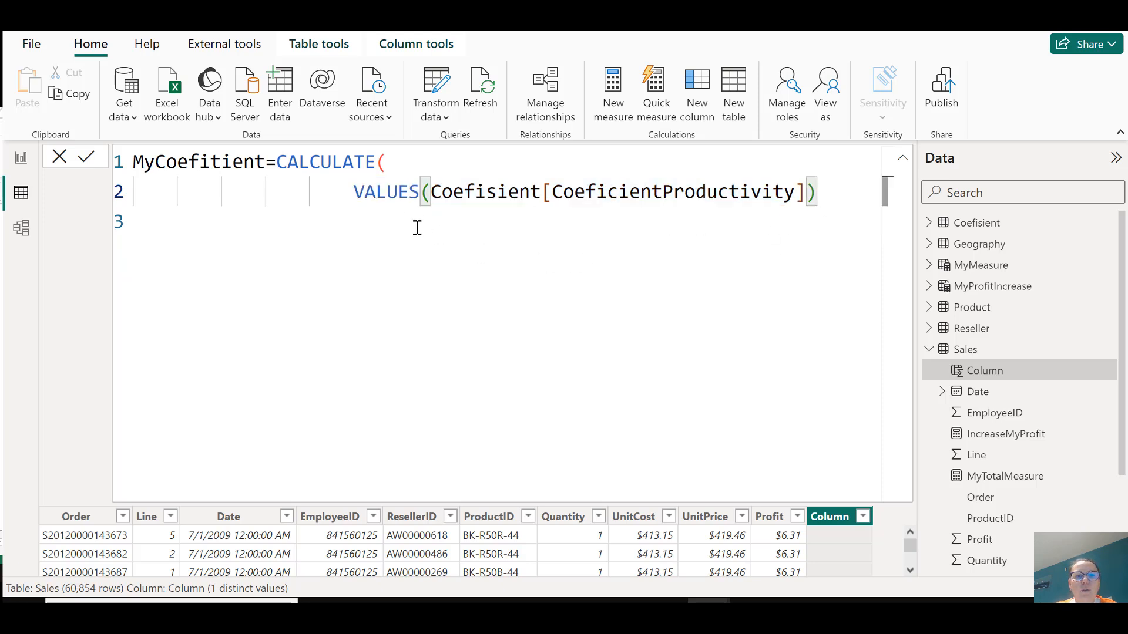
pyautogui.write(',')
pyautogui.hotkey('shift', 'Return')
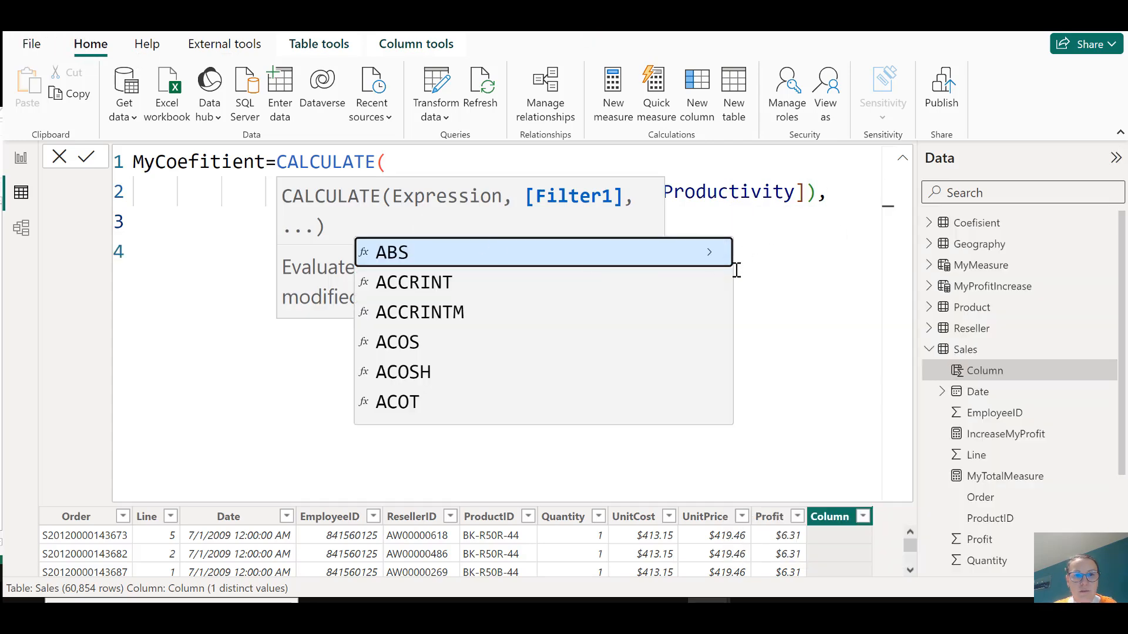
pyautogui.scroll(-3, 734, 266)
pyautogui.scroll(-3, 726, 267)
pyautogui.click(714, 224)
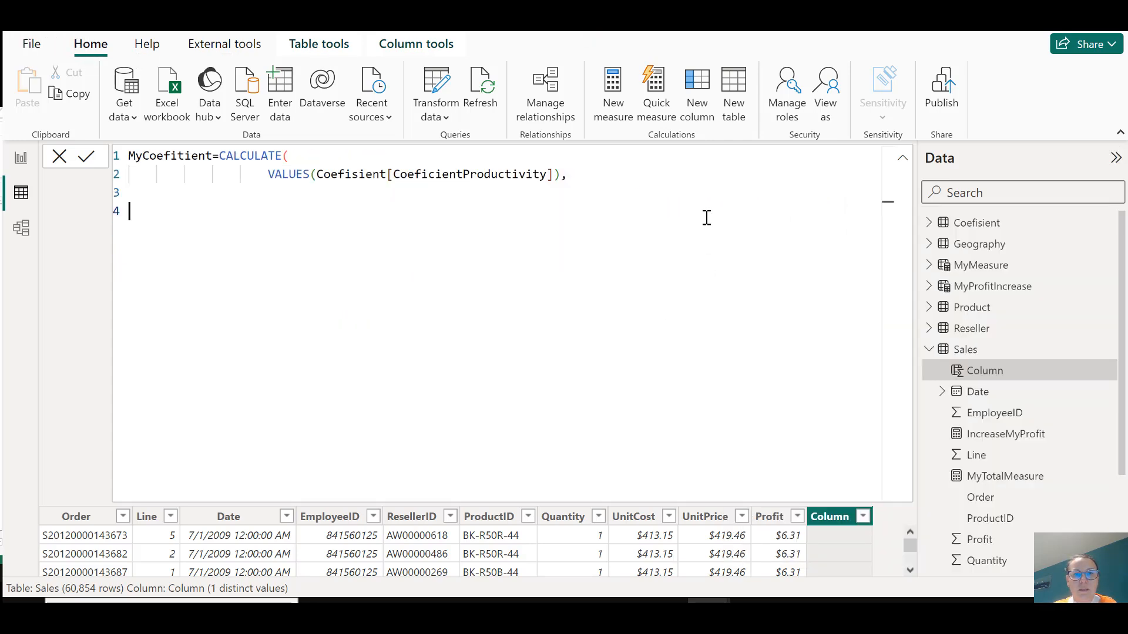
pyautogui.click(382, 194)
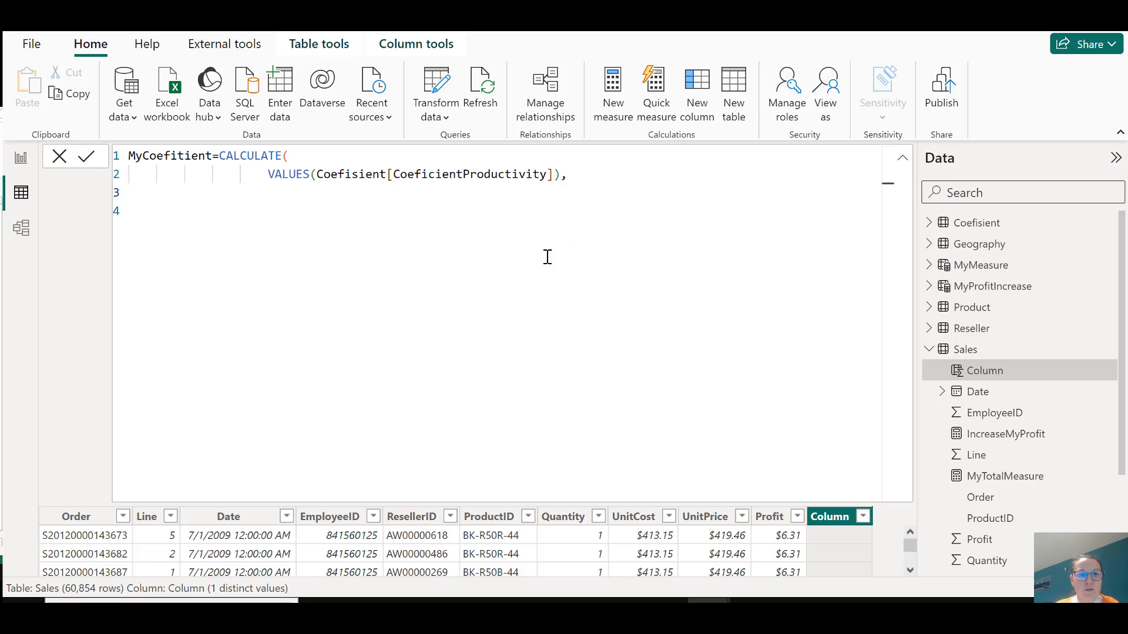
# Start the CALCULATE filter argument on the third line with FILTER(Coefisient,.
pyautogui.write('Fil')
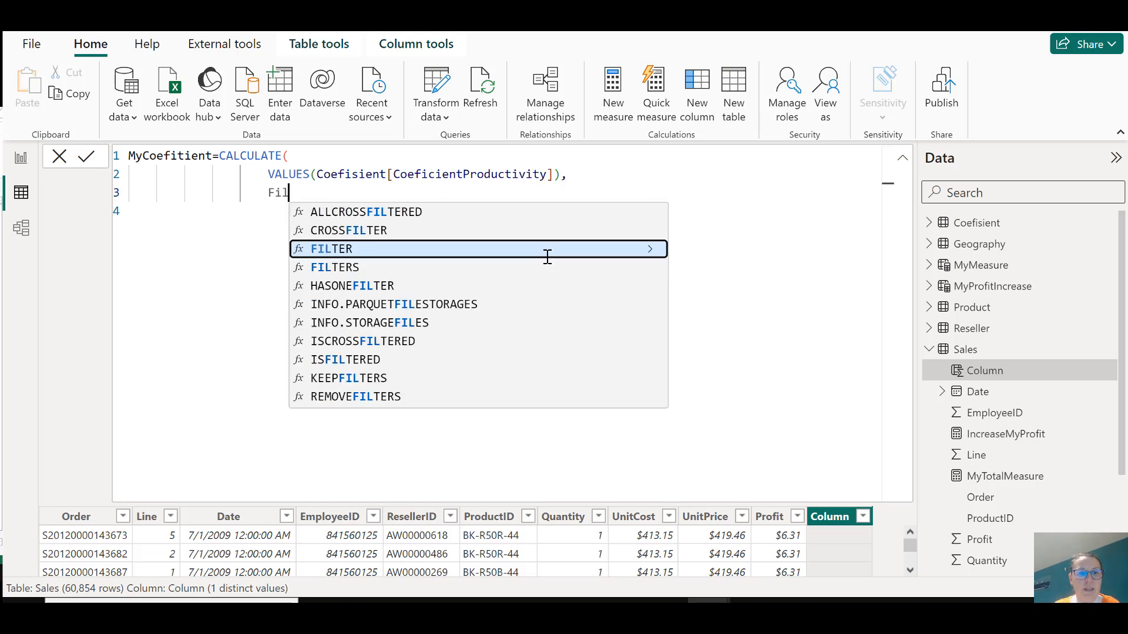
pyautogui.press('Tab')
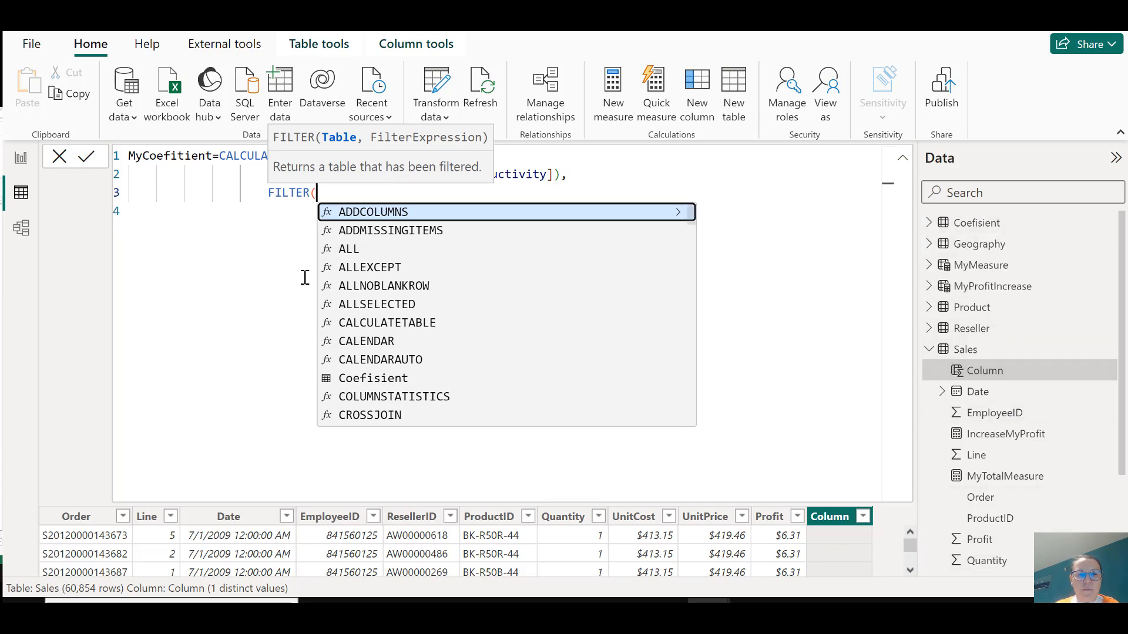
pyautogui.write('coe')
pyautogui.press('Tab')
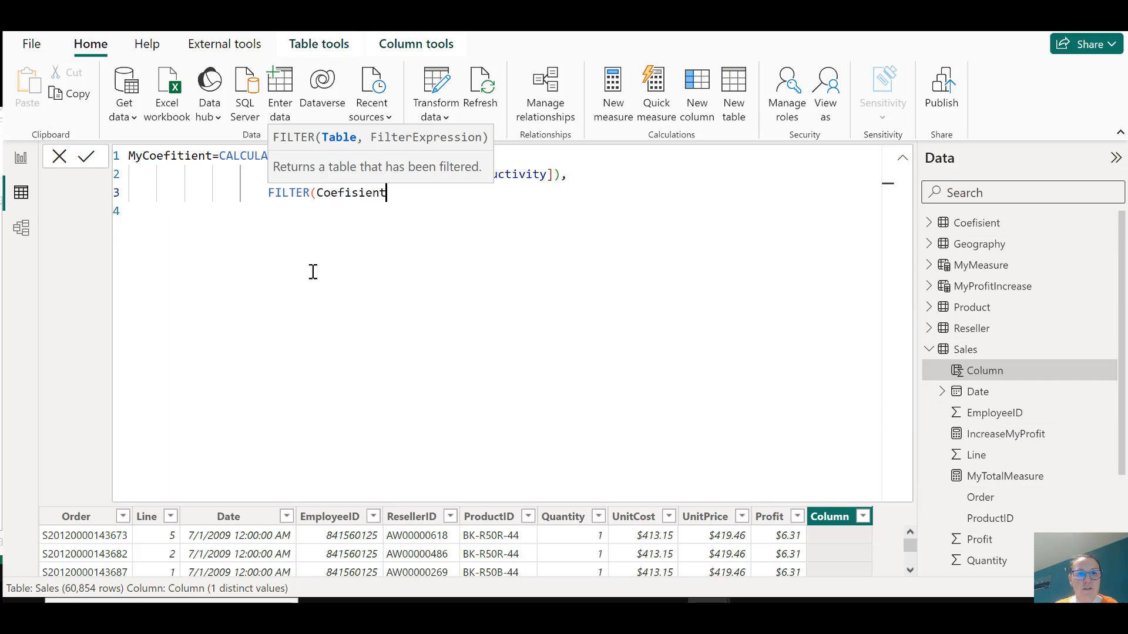
pyautogui.write(',')
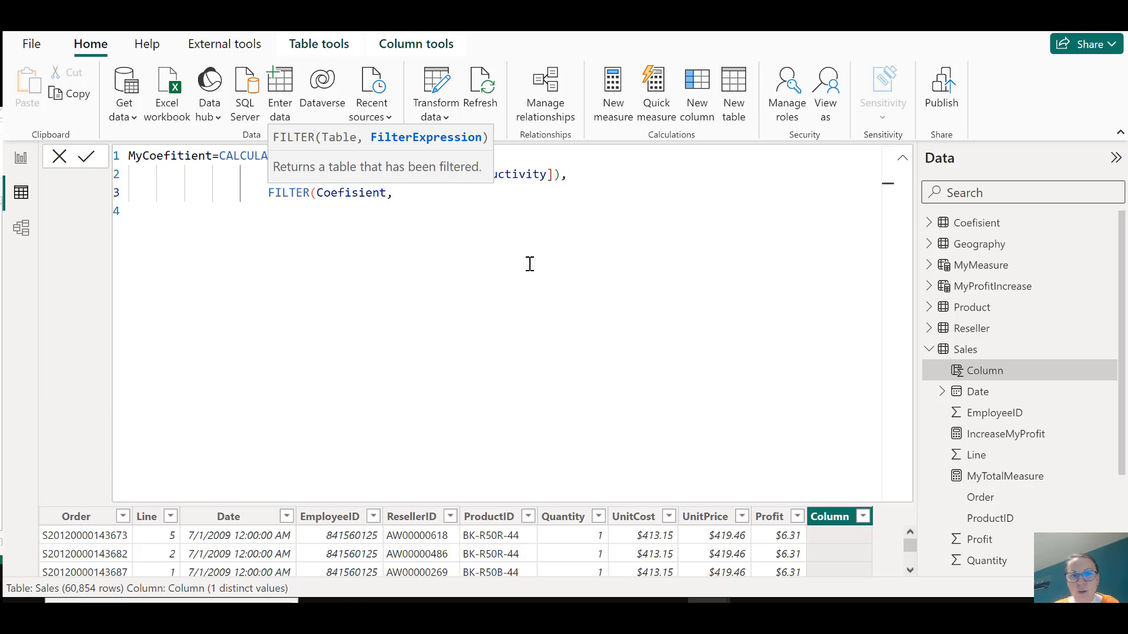
# Enter [TotalProfit]>=Coefisient[LowProfit]&& as the first condition of the FILTER expression.
pyautogui.write('tot')
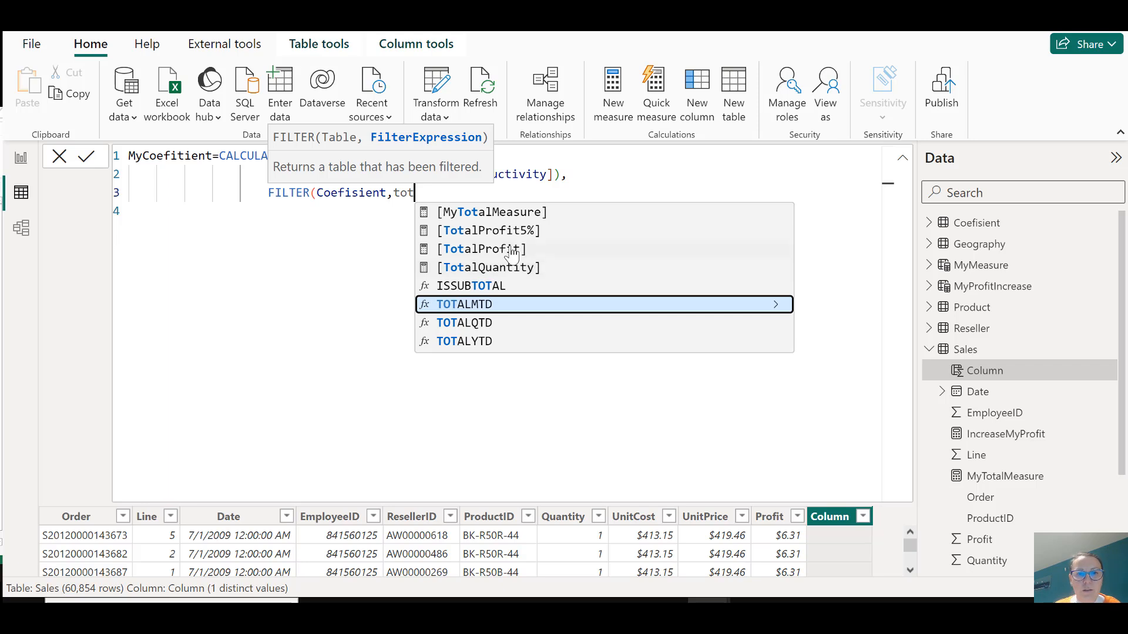
pyautogui.click(528, 249)
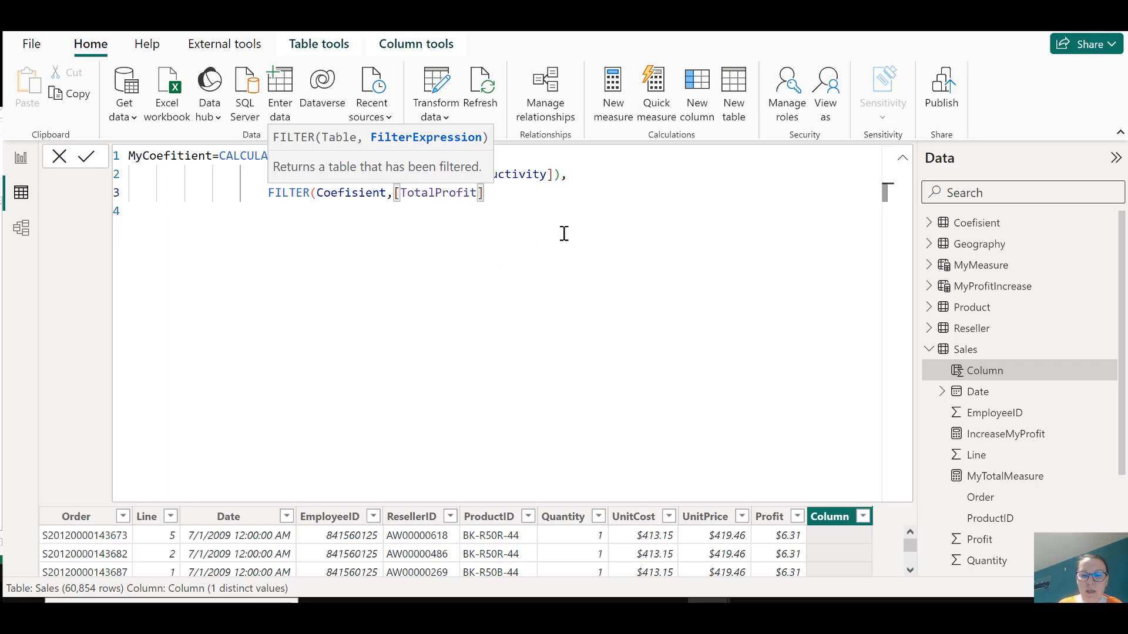
pyautogui.write('>=')
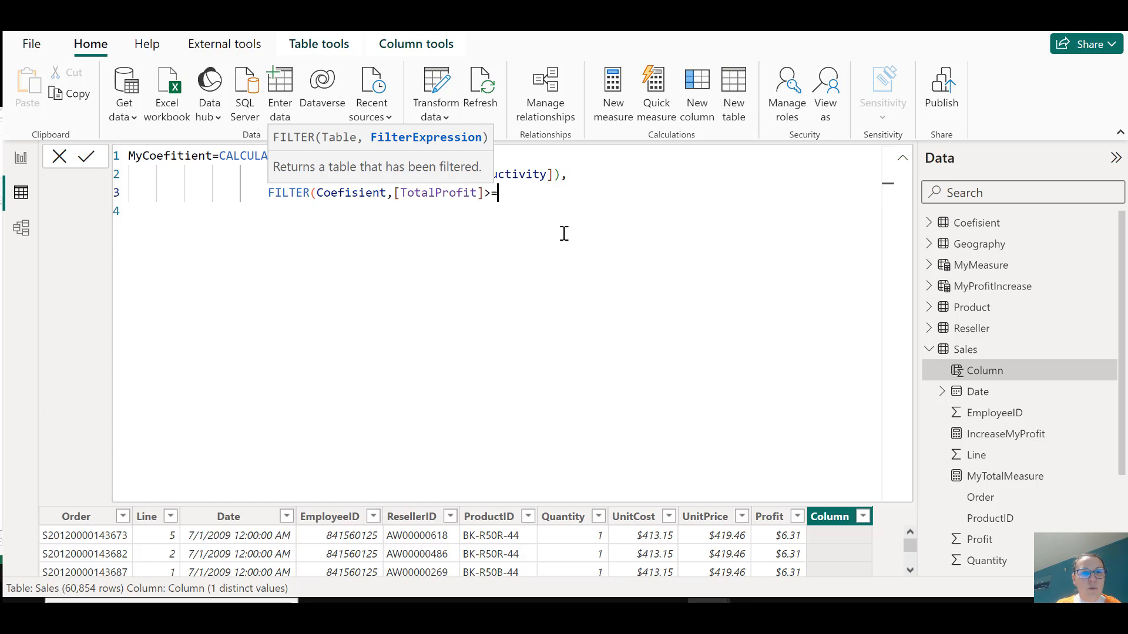
pyautogui.write('lo')
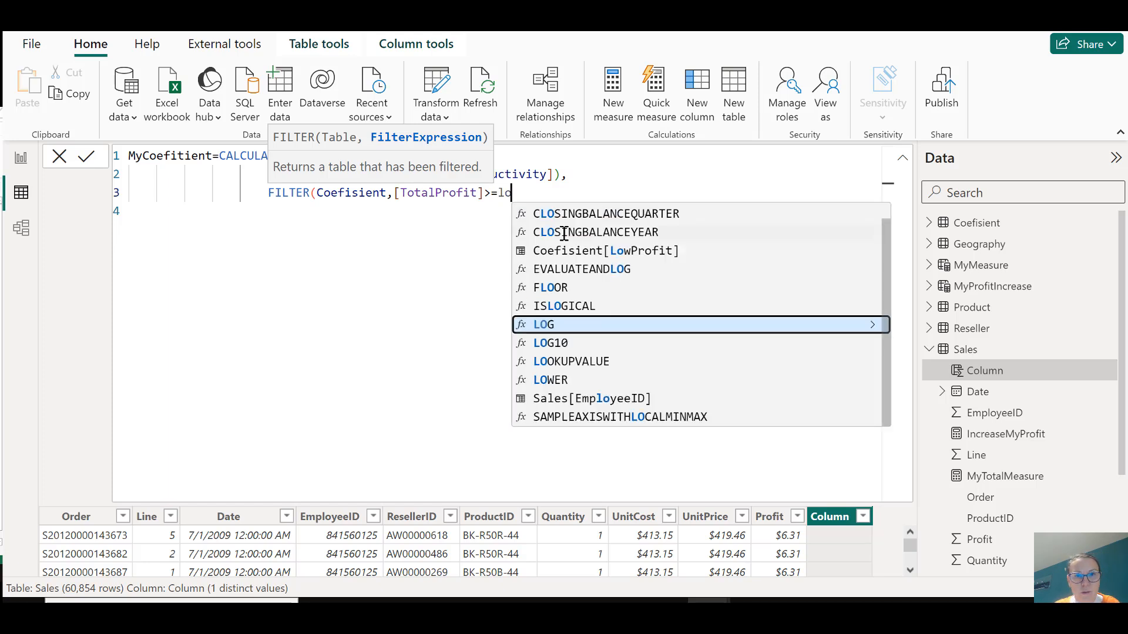
pyautogui.write('w')
pyautogui.click(650, 219)
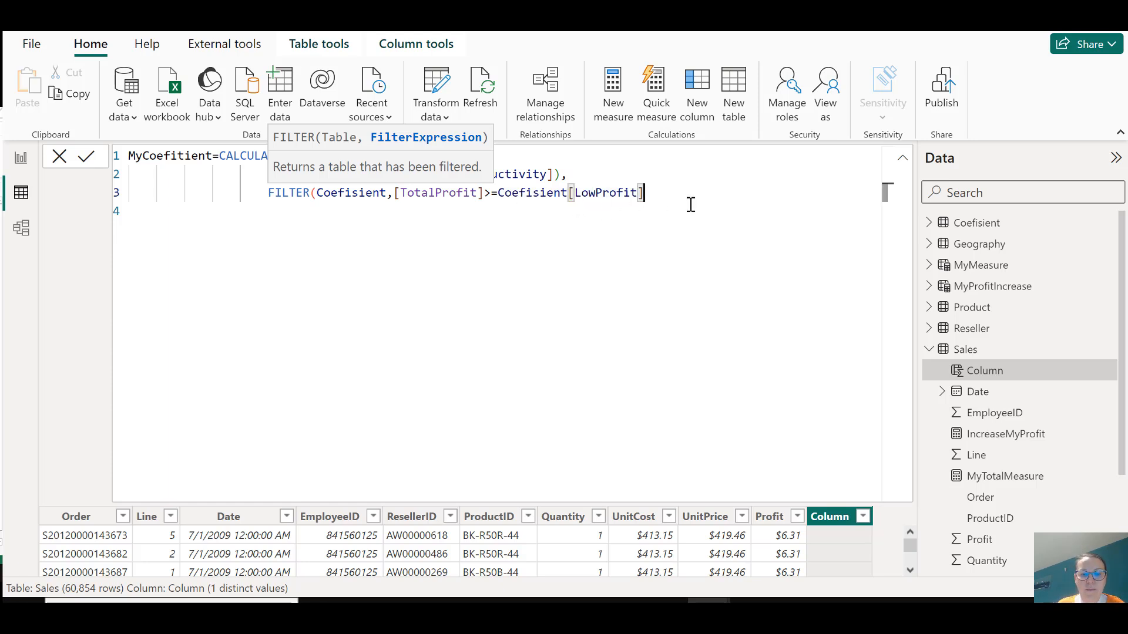
pyautogui.write('&&')
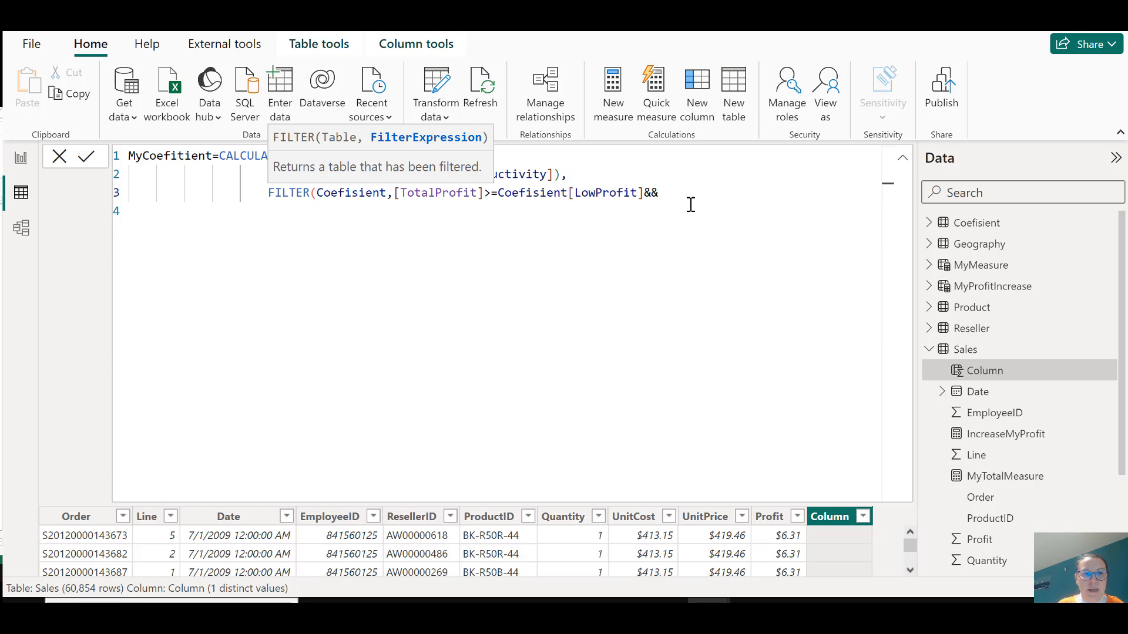
# Add a fourth line indented beneath the first condition and begin the second FILTER condition with the [TotalProfit] measure.
pyautogui.press('Return')
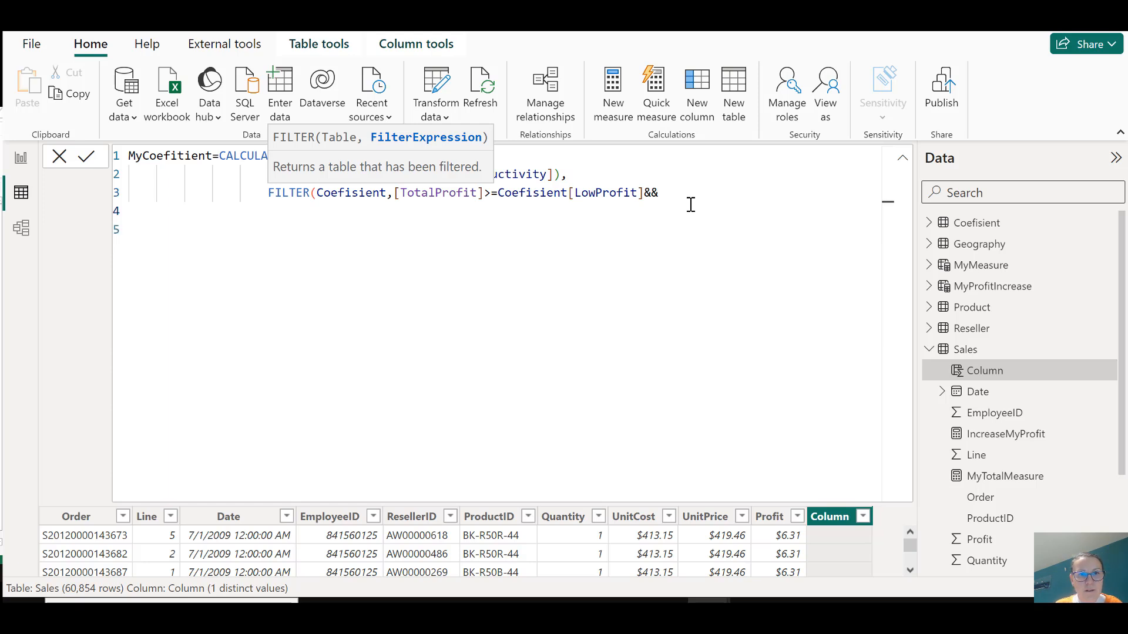
pyautogui.press('Tab')
pyautogui.press('Tab')
pyautogui.press('Tab')
pyautogui.press('Tab')
pyautogui.write('t')
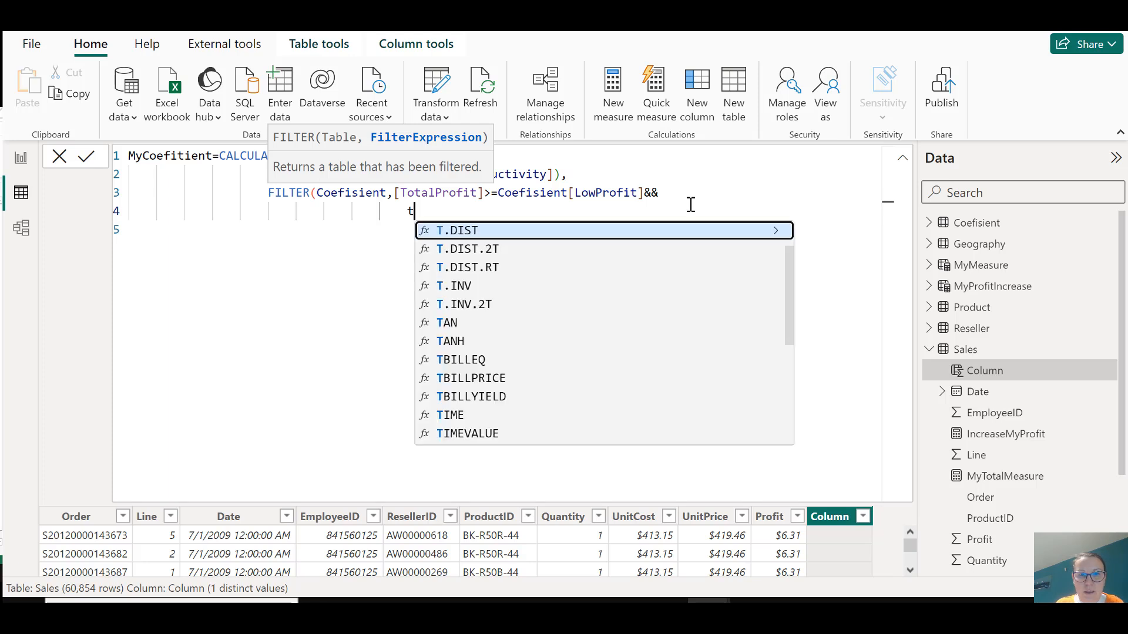
pyautogui.write('ota')
pyautogui.press('Up')
pyautogui.press('Up')
pyautogui.press('Up')
pyautogui.press('Tab')
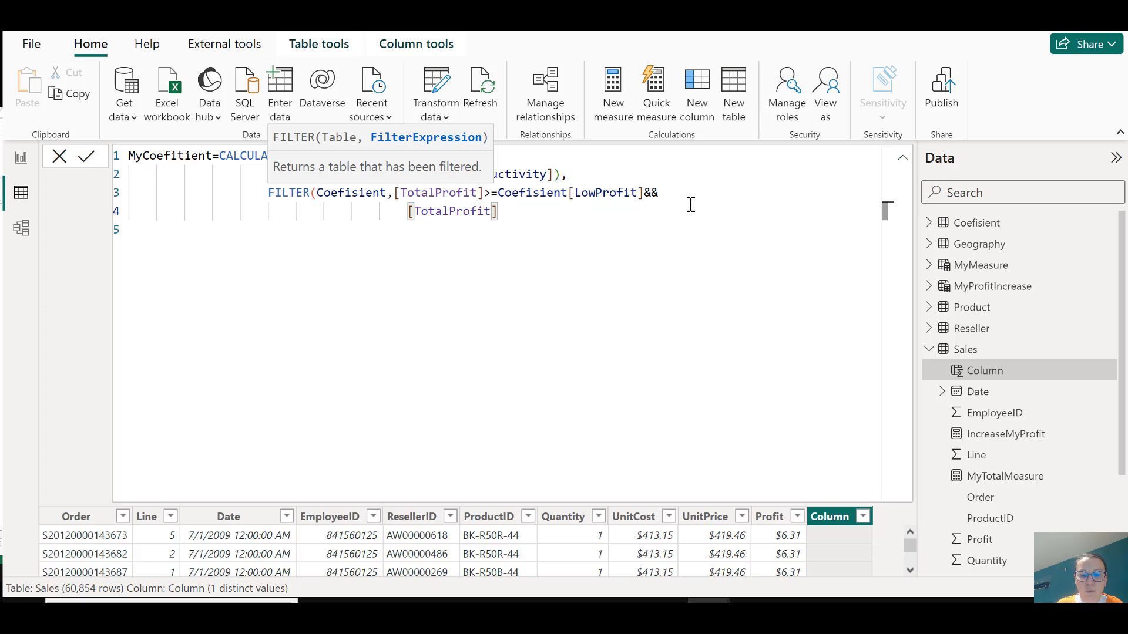
# Complete the second FILTER condition with <Coefisient[HighProfit].
pyautogui.write('<')
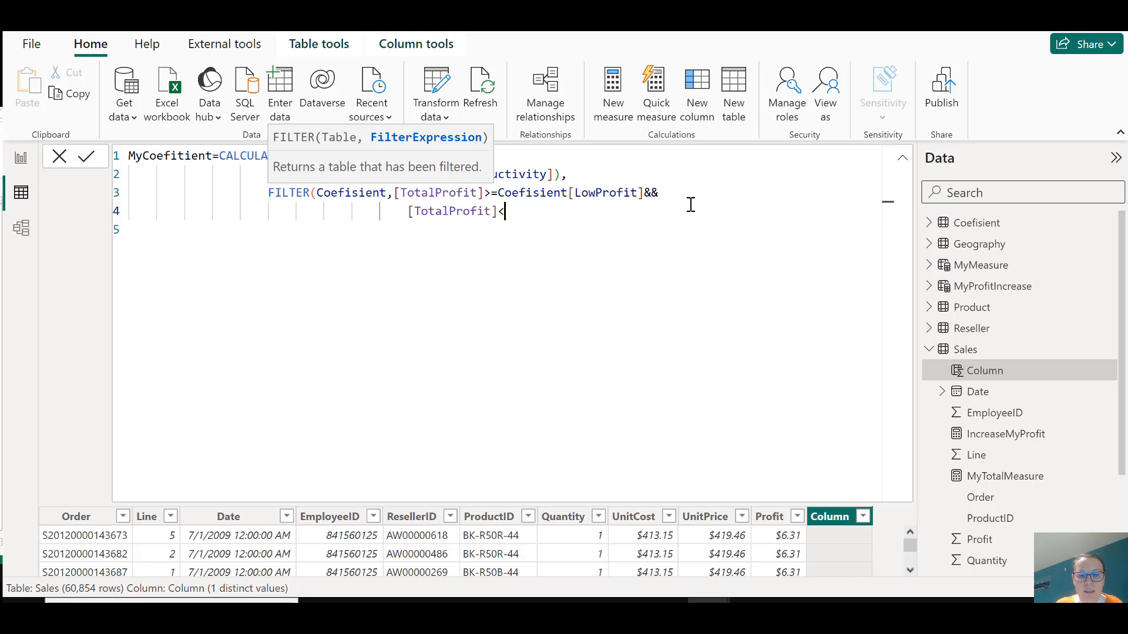
pyautogui.write('co')
pyautogui.press('Down')
pyautogui.press('Down')
pyautogui.press('Down')
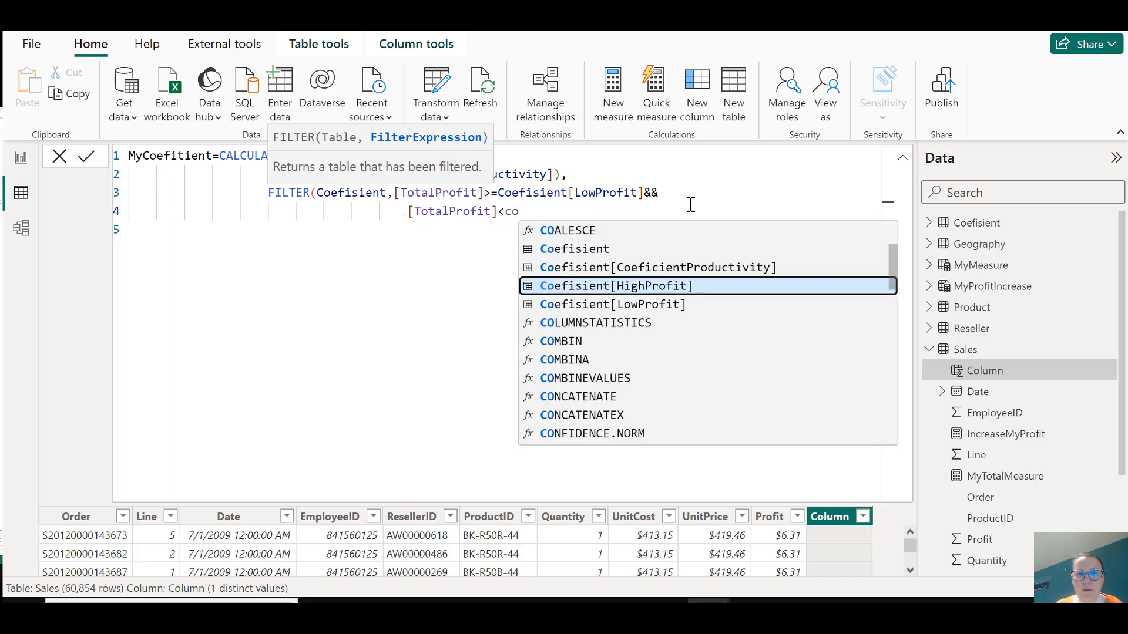
pyautogui.press('Tab')
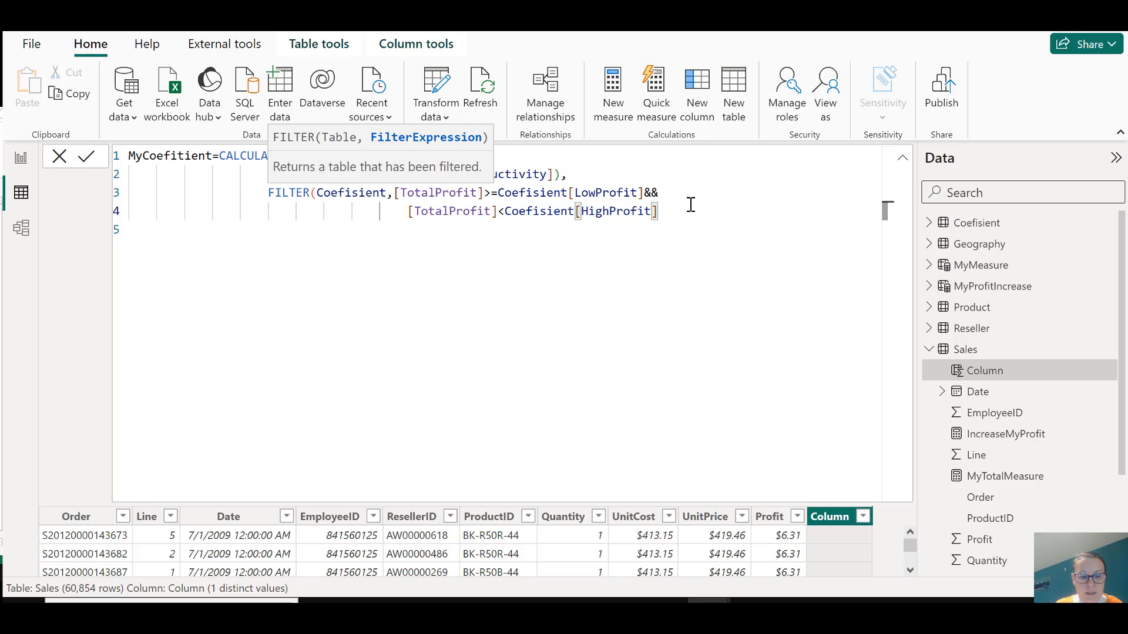
# Close the FILTER function with a parenthesis on its own fifth line, aligned with FILTER.
pyautogui.hotkey('shift', 'Return')
pyautogui.press('BackSpace')
pyautogui.press('BackSpace')
pyautogui.press('BackSpace')
pyautogui.press('BackSpace')
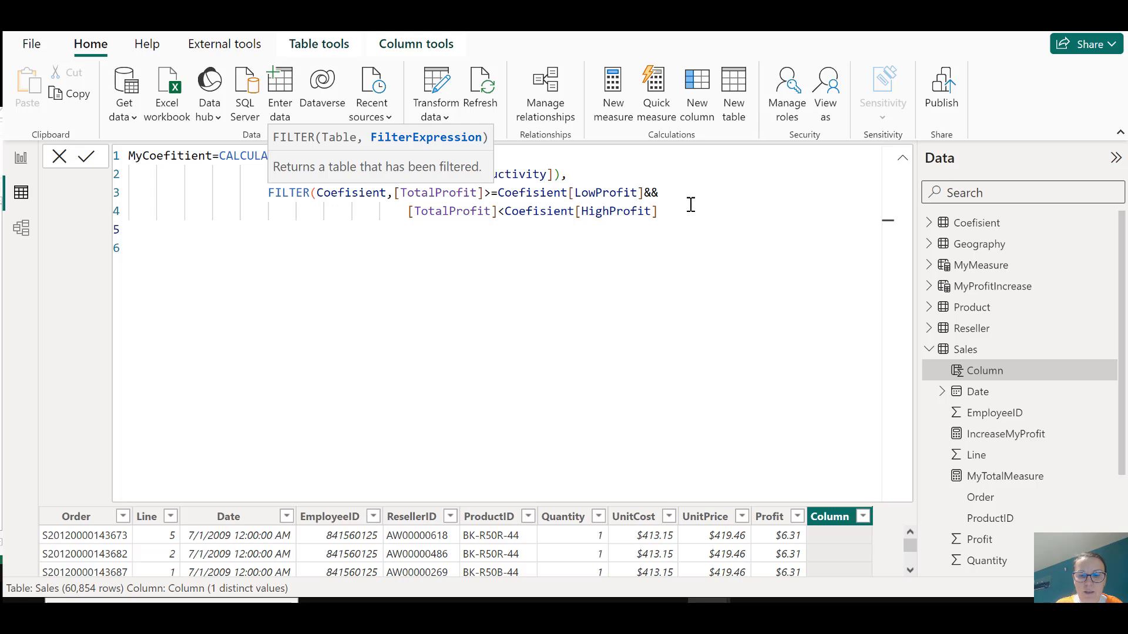
pyautogui.press('BackSpace')
pyautogui.write(')')
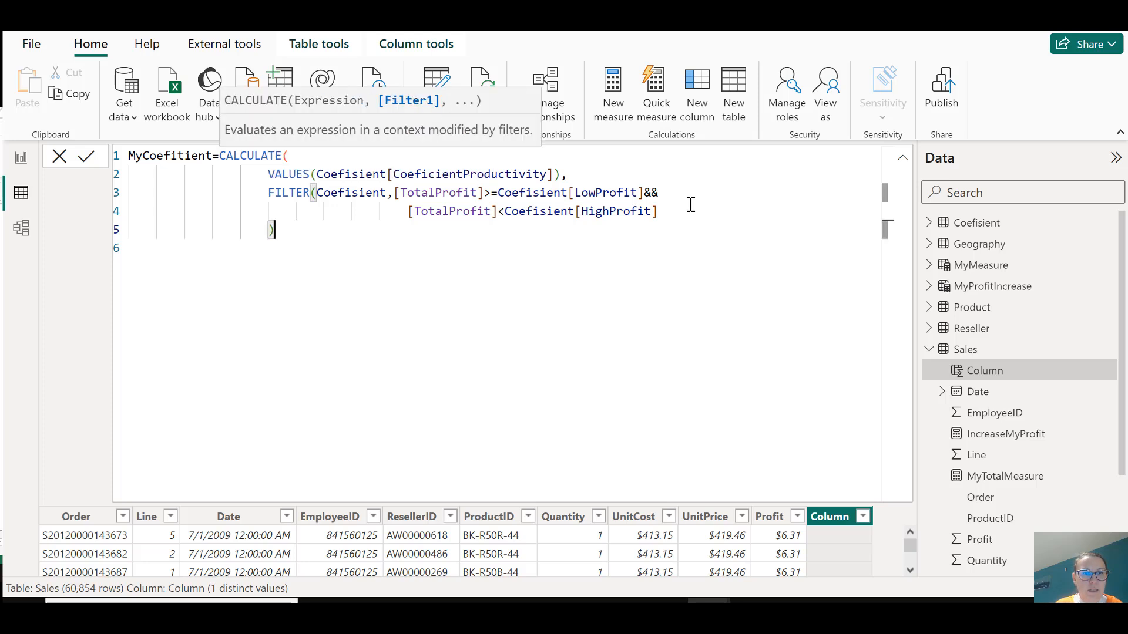
# Close CALCULATE with an unindented parenthesis on the sixth line, and commit the MyCoefitient column with the formula editor collapsed.
pyautogui.hotkey('shift', 'Return')
pyautogui.press('Tab')
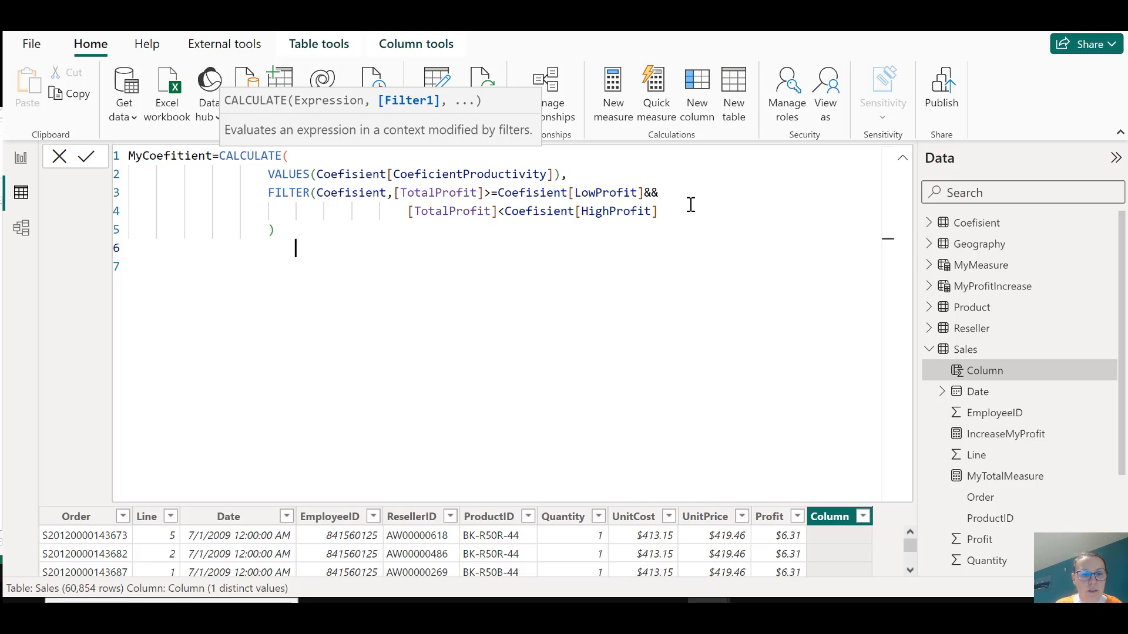
pyautogui.write('))')
pyautogui.press('BackSpace')
pyautogui.press('BackSpace')
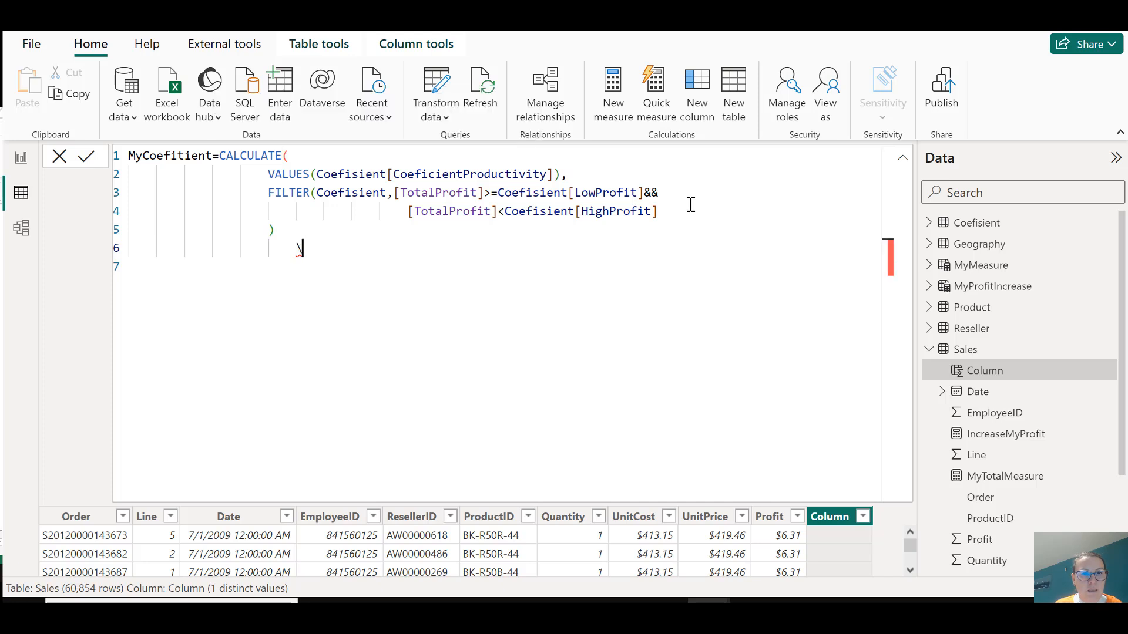
pyautogui.write(')')
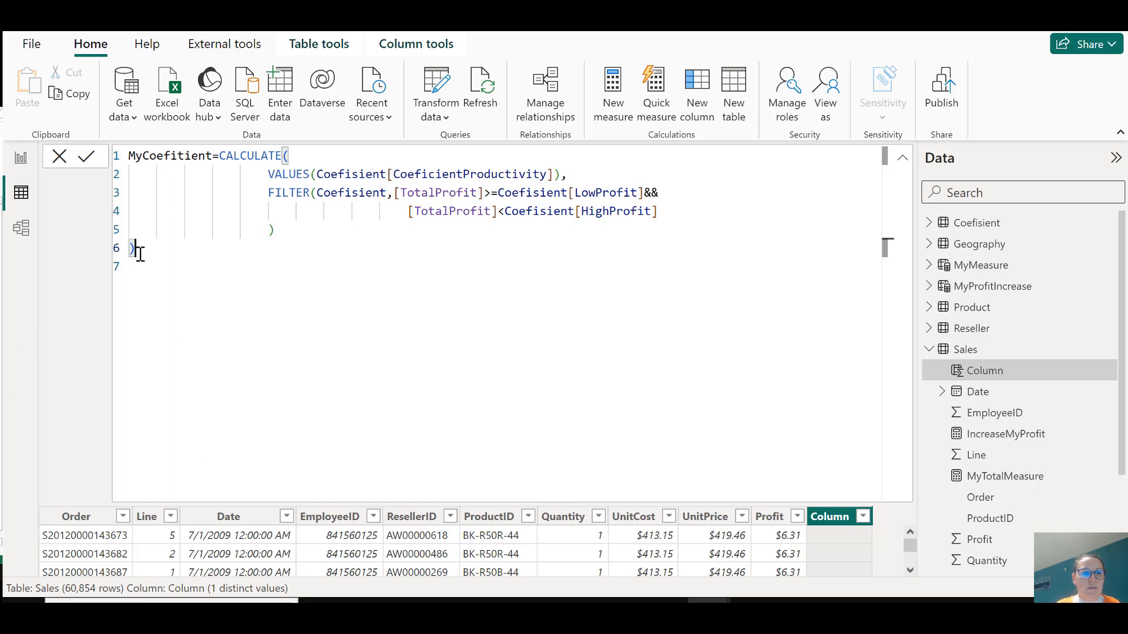
pyautogui.click(86, 156)
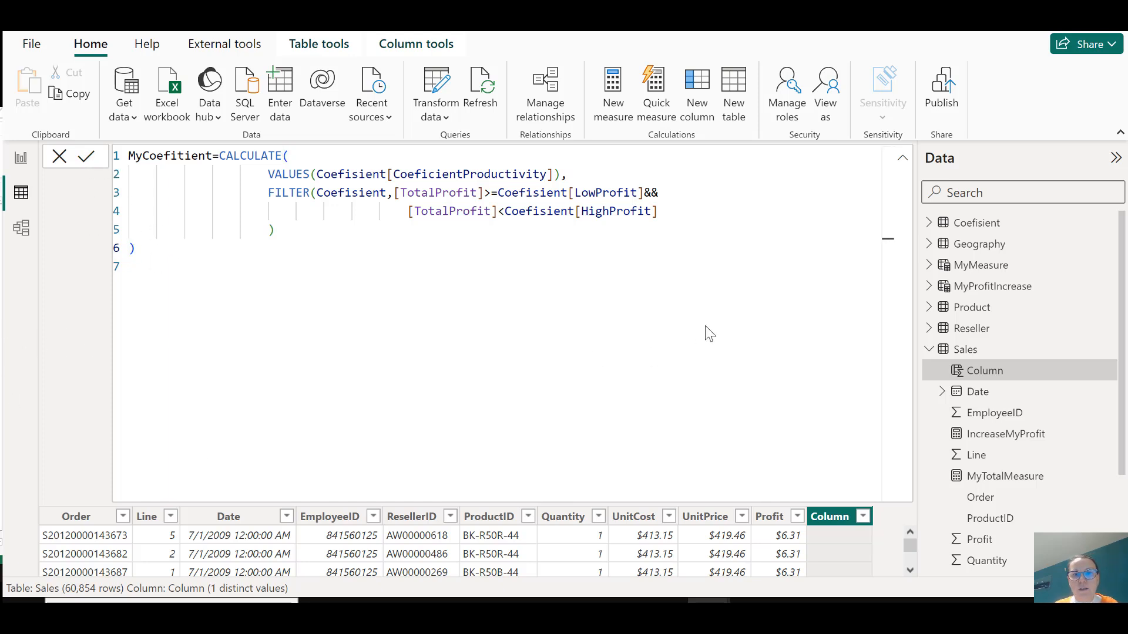
pyautogui.click(905, 158)
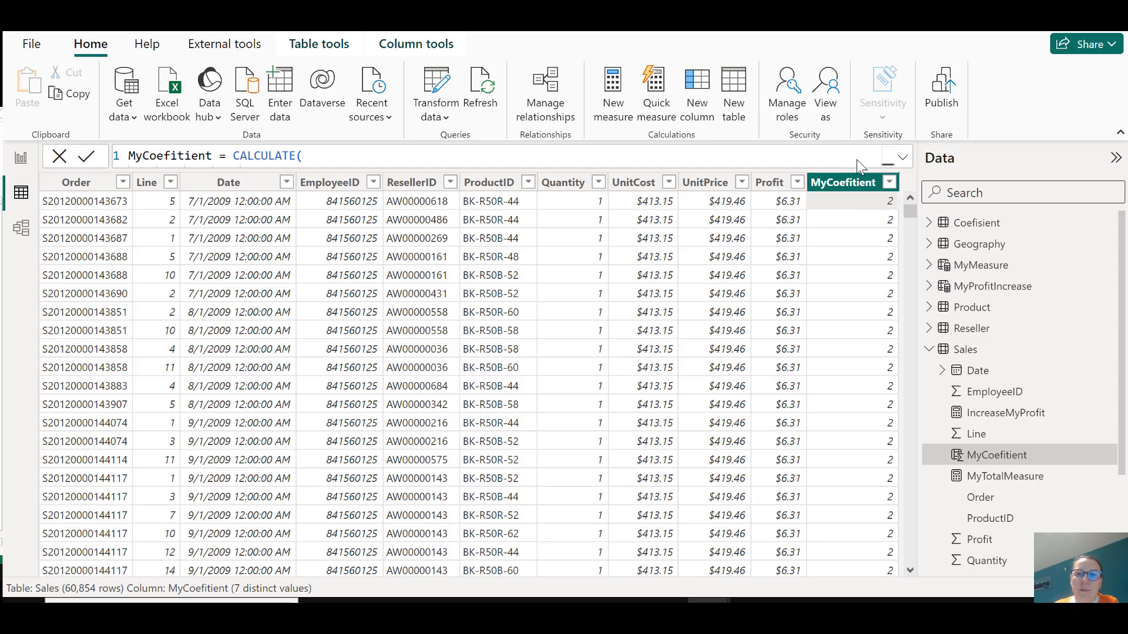
# Show the rows of the Coefisient table and select the CoeficientProductivity column to compare its profit ranges.
pyautogui.click(972, 226)
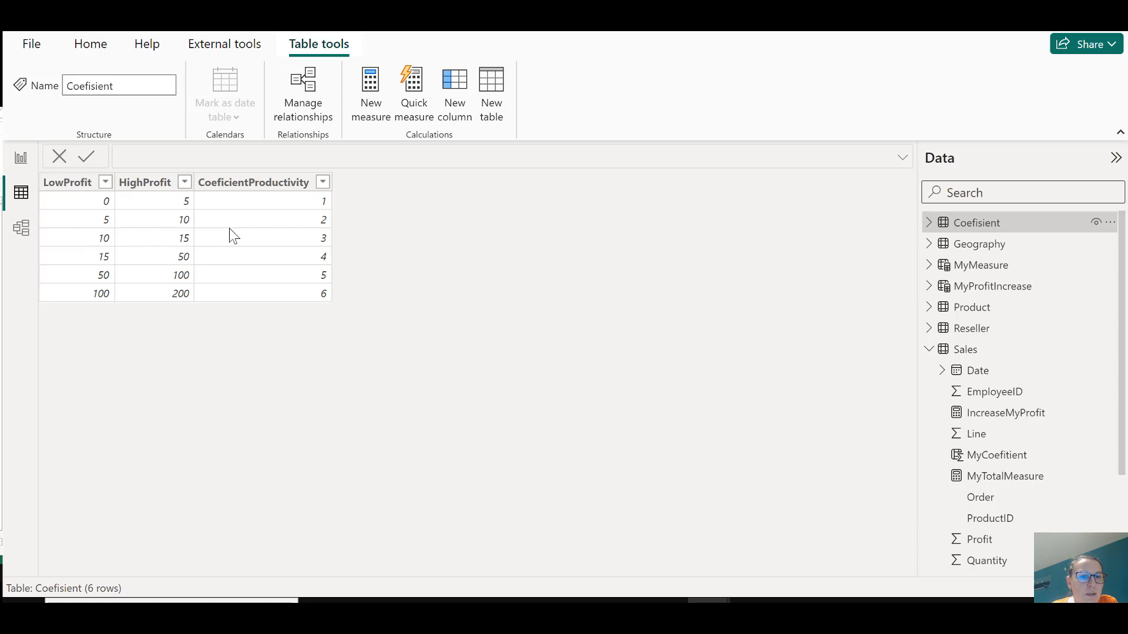
pyautogui.click(297, 218)
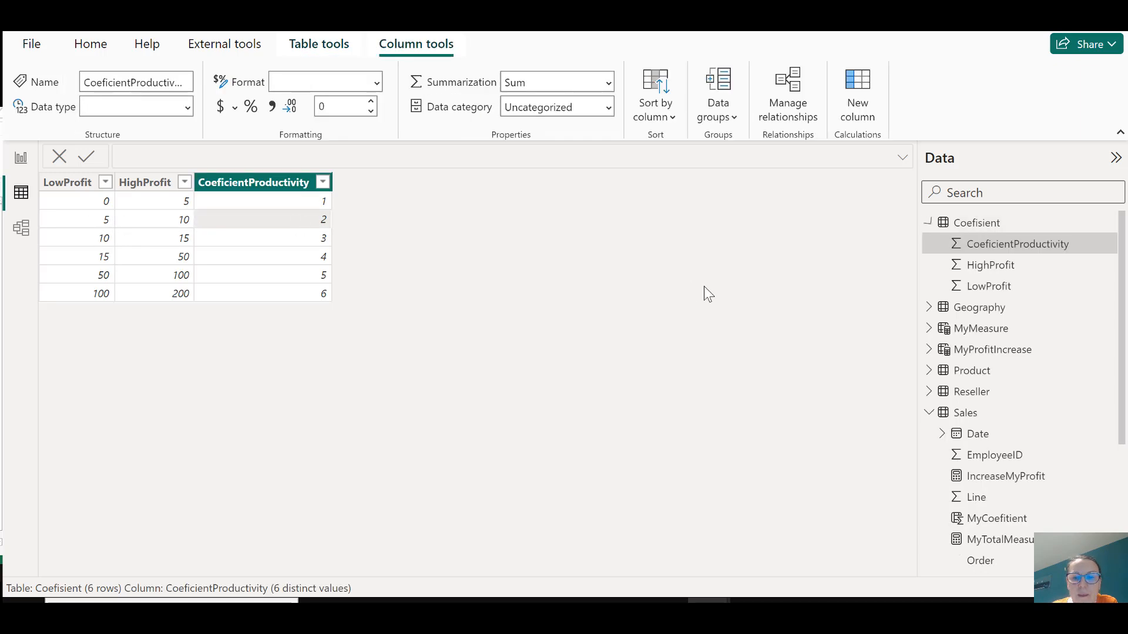
# Switch to the EW9_PPT_template_EN.pptx presentation in PowerPoint and start its slide show from the first slide.
pyautogui.moveTo(795, 601)
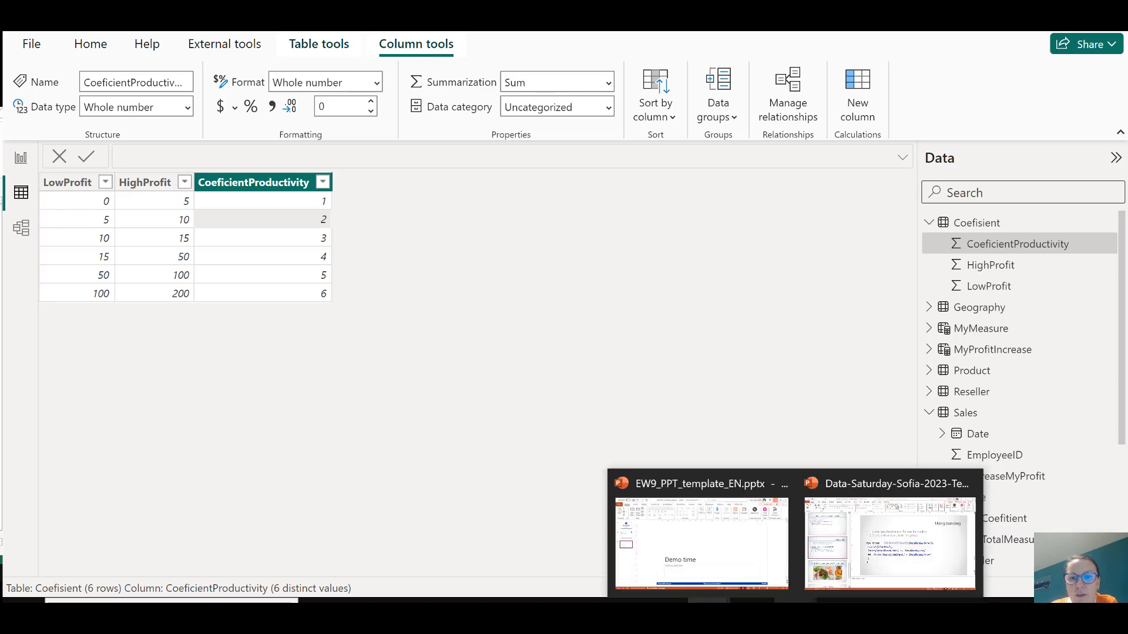
pyautogui.click(732, 555)
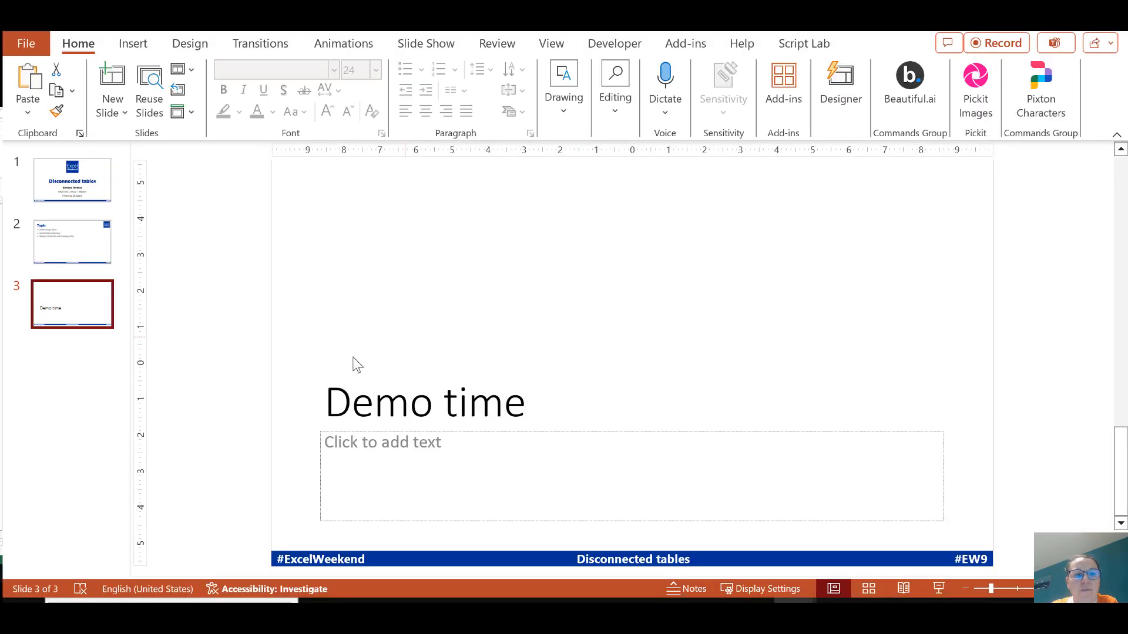
pyautogui.click(88, 198)
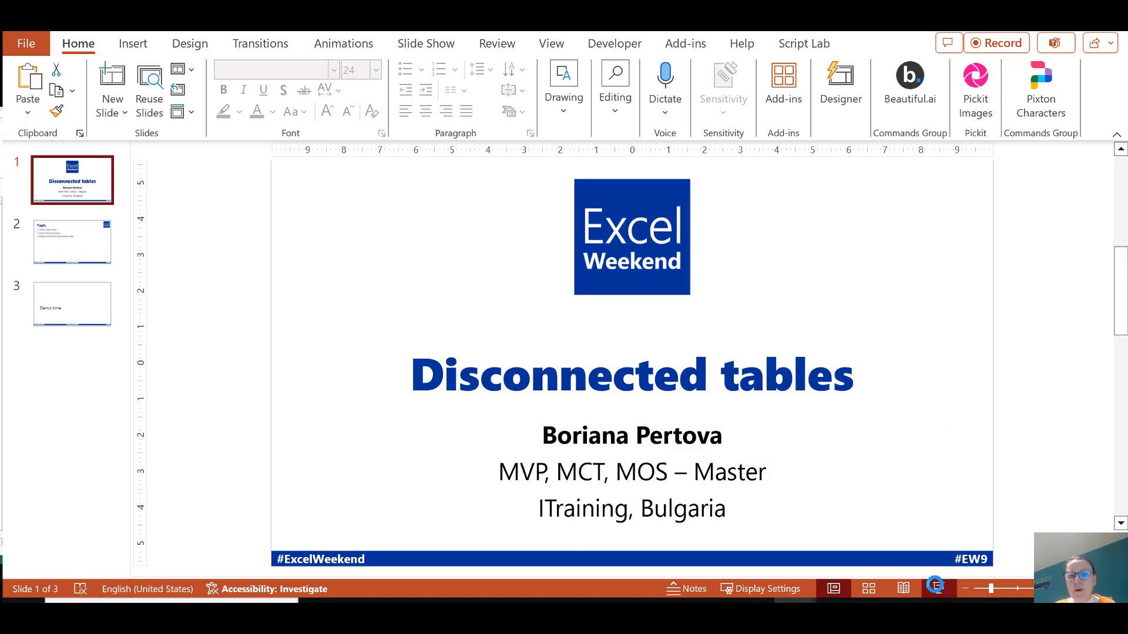
pyautogui.click(938, 588)
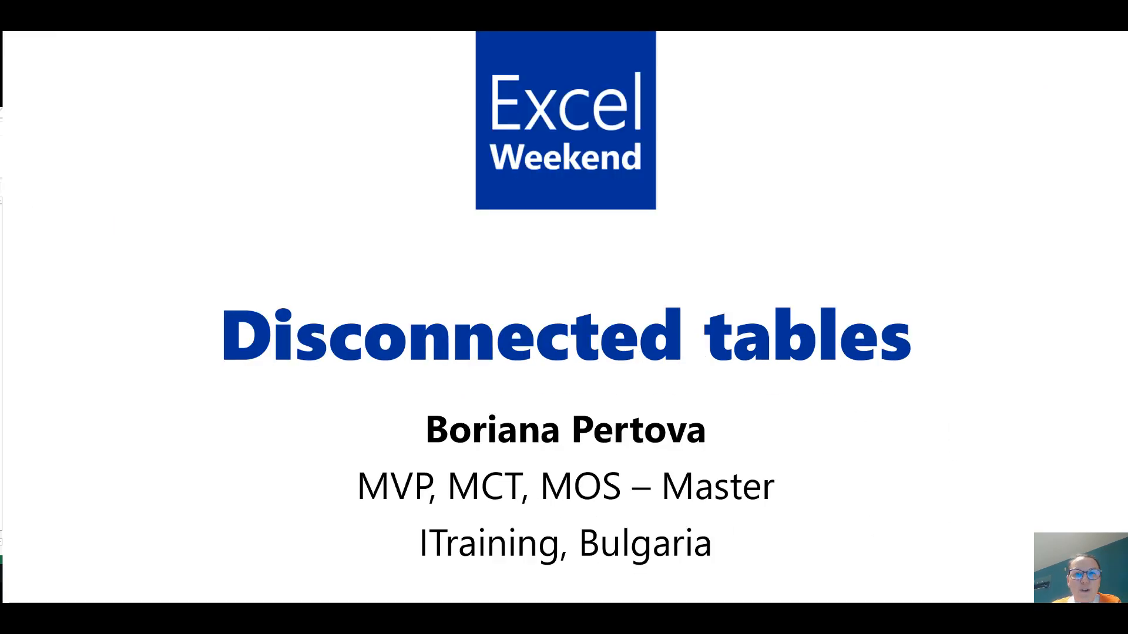